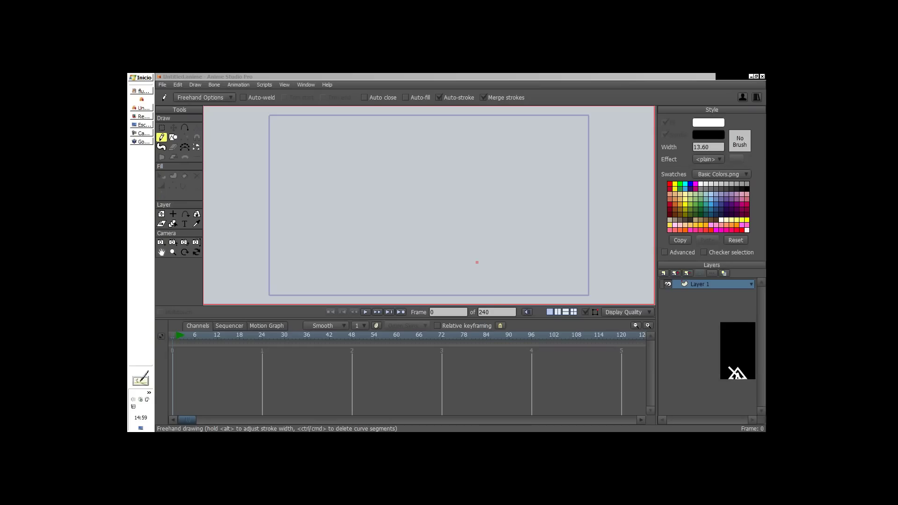
# - Review the Tools preferences, including the option that enables drawing tools only on frame 0, and accept them
pyautogui.click(477, 262)
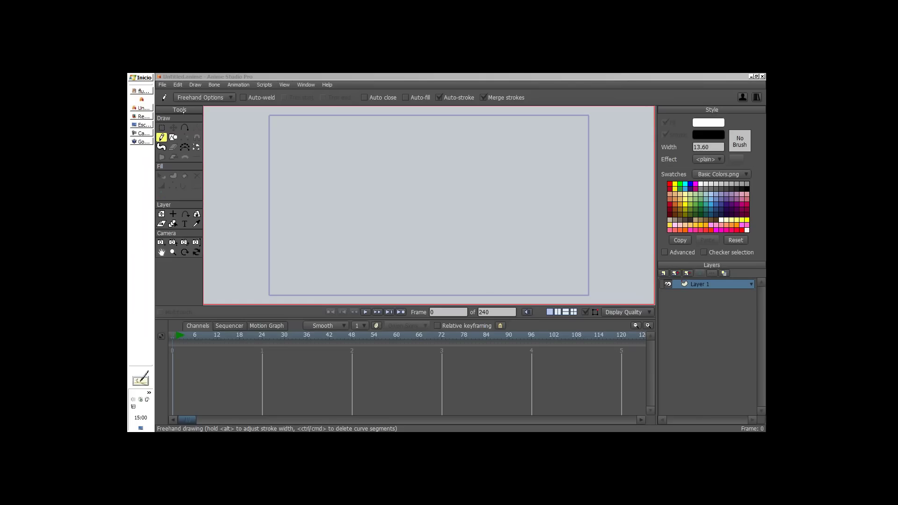
pyautogui.click(178, 85)
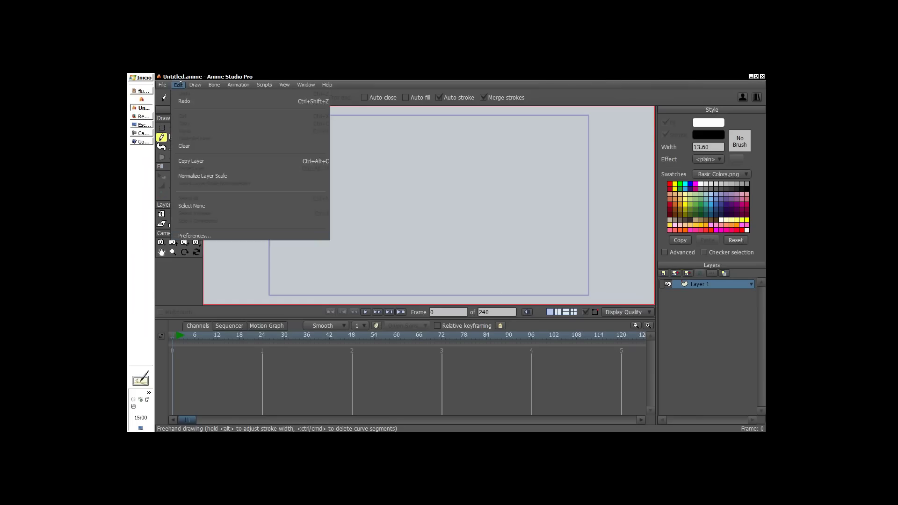
pyautogui.click(221, 236)
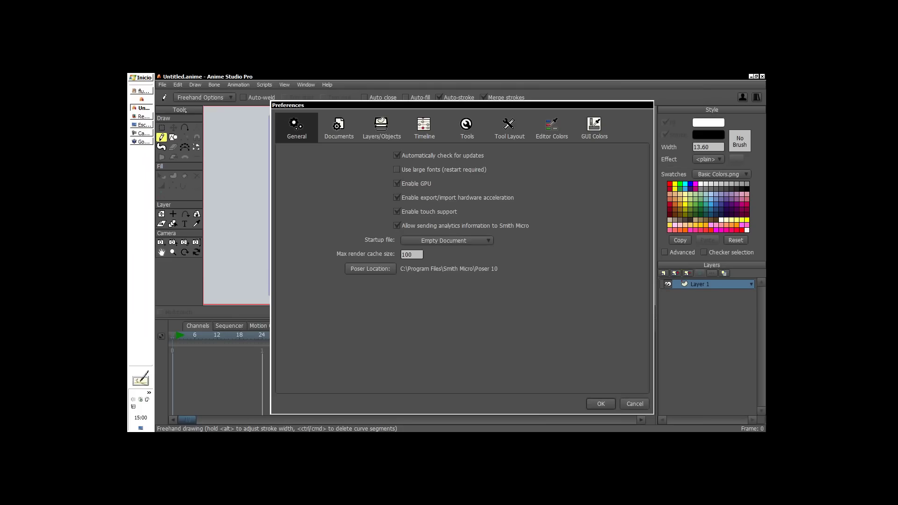
pyautogui.moveTo(148, 92)
pyautogui.moveTo(494, 104); pyautogui.dragTo(481, 100)
pyautogui.click(451, 123)
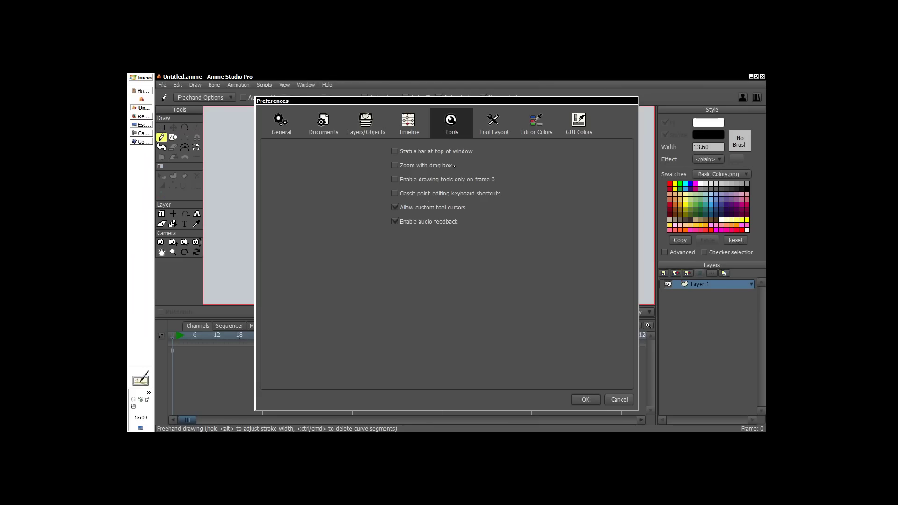
pyautogui.click(585, 400)
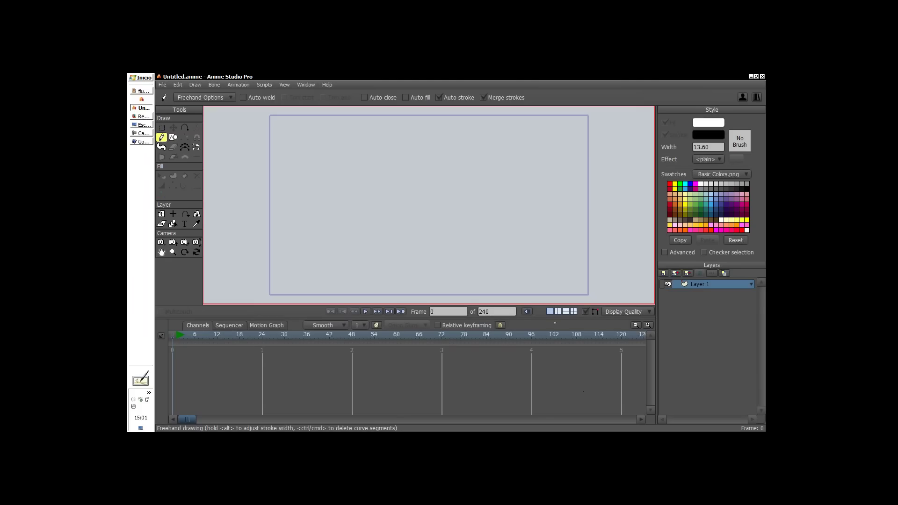
# - Sketch a winding freehand stroke on Layer 1 and delete all of its points
pyautogui.moveTo(400, 137); pyautogui.dragTo(364, 153)
pyautogui.moveTo(354, 164)
pyautogui.mouseDown()
pyautogui.moveTo(356, 181)
pyautogui.moveTo(440, 244)
pyautogui.moveTo(439, 265)
pyautogui.moveTo(472, 239)
pyautogui.mouseUp()
pyautogui.press('g')
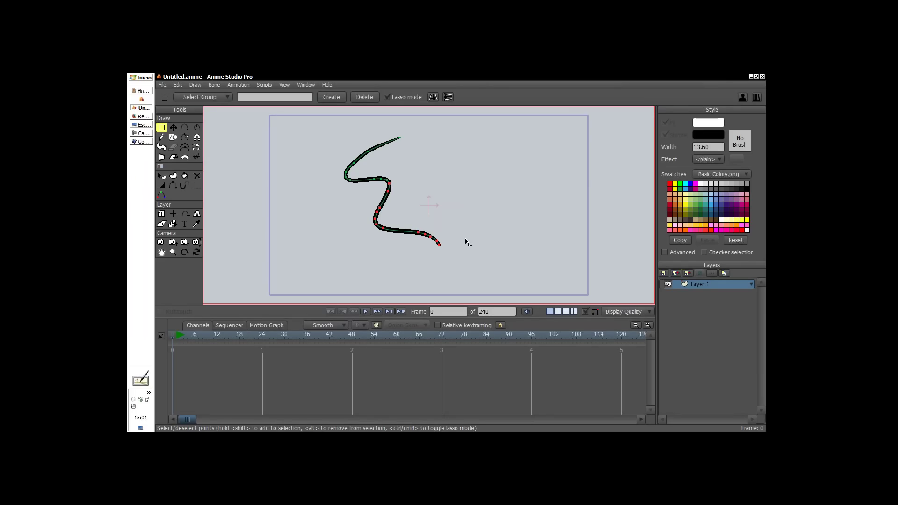
pyautogui.click(465, 240)
pyautogui.moveTo(384, 129)
pyautogui.mouseDown()
pyautogui.moveTo(303, 212)
pyautogui.moveTo(422, 130)
pyautogui.moveTo(431, 271)
pyautogui.mouseUp()
pyautogui.press('Delete')
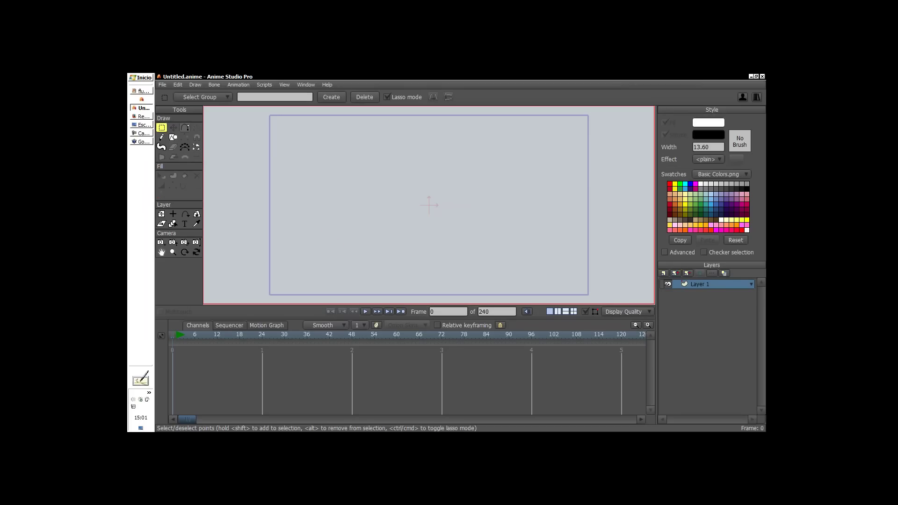
# - Draw a diagonal line with Add Point and weld two more segments onto it to form a closed triangle
pyautogui.click(185, 127)
pyautogui.moveTo(339, 154); pyautogui.dragTo(455, 237)
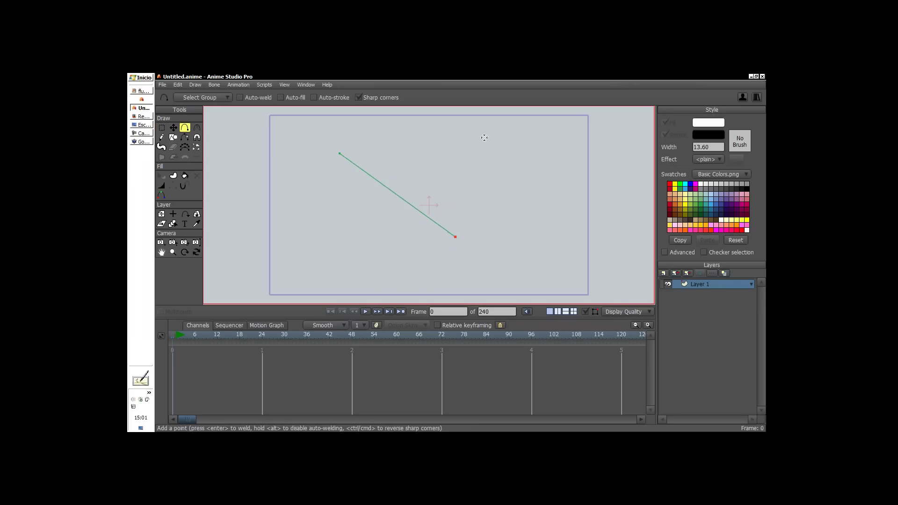
pyautogui.moveTo(499, 147); pyautogui.dragTo(395, 193)
pyautogui.press('Return')
pyautogui.moveTo(499, 147)
pyautogui.mouseDown()
pyautogui.moveTo(474, 222)
pyautogui.moveTo(455, 237)
pyautogui.mouseUp()
# - Create a shape with both white fill and black stroke from the triangle's edges
pyautogui.click(173, 176)
pyautogui.moveTo(533, 189)
pyautogui.mouseDown()
pyautogui.moveTo(519, 123)
pyautogui.moveTo(423, 140)
pyautogui.moveTo(477, 253)
pyautogui.moveTo(487, 234)
pyautogui.mouseUp()
pyautogui.moveTo(526, 157)
pyautogui.mouseDown()
pyautogui.moveTo(443, 134)
pyautogui.moveTo(481, 266)
pyautogui.moveTo(491, 202)
pyautogui.mouseUp()
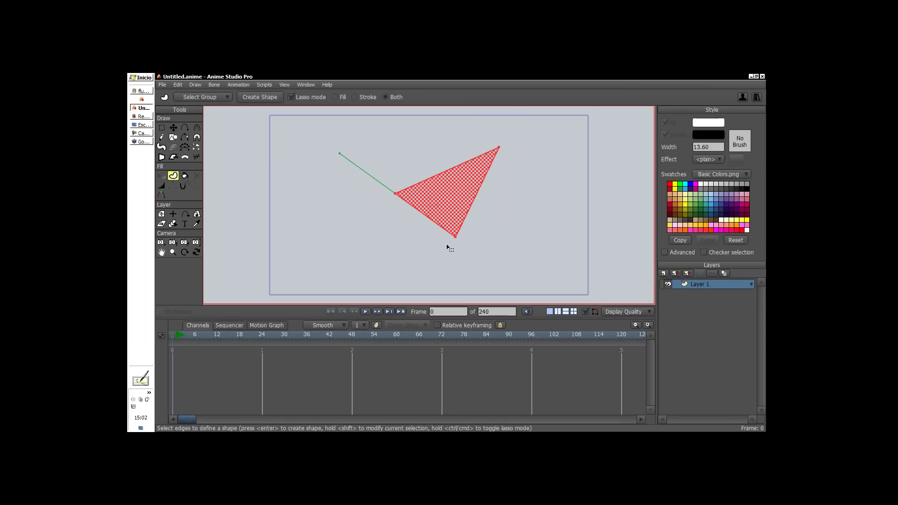
pyautogui.press('Return')
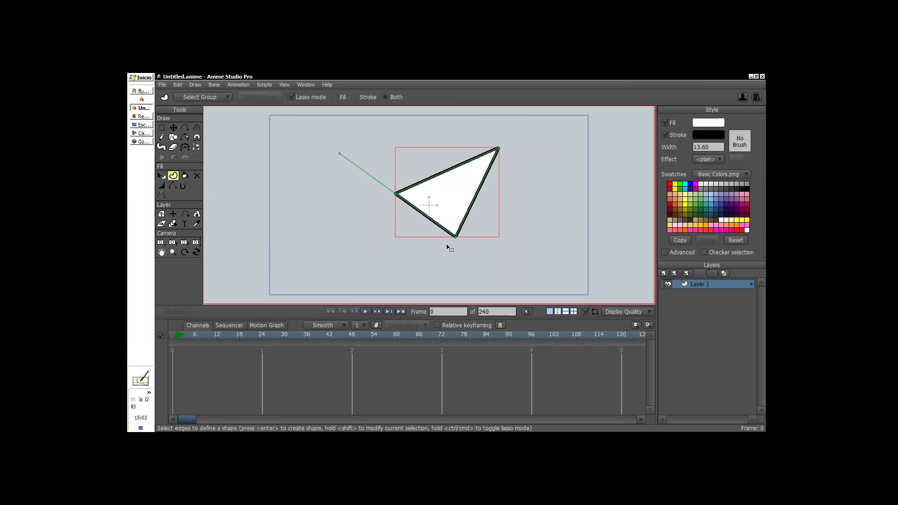
# - Select all points of the triangle and its loose line, and delete them from Layer 1
pyautogui.press('space')
pyautogui.press('space')
pyautogui.hotkey('shift', 'Left')
pyautogui.press('g')
pyautogui.moveTo(525, 247)
pyautogui.mouseDown()
pyautogui.moveTo(367, 110)
pyautogui.moveTo(595, 260)
pyautogui.mouseUp()
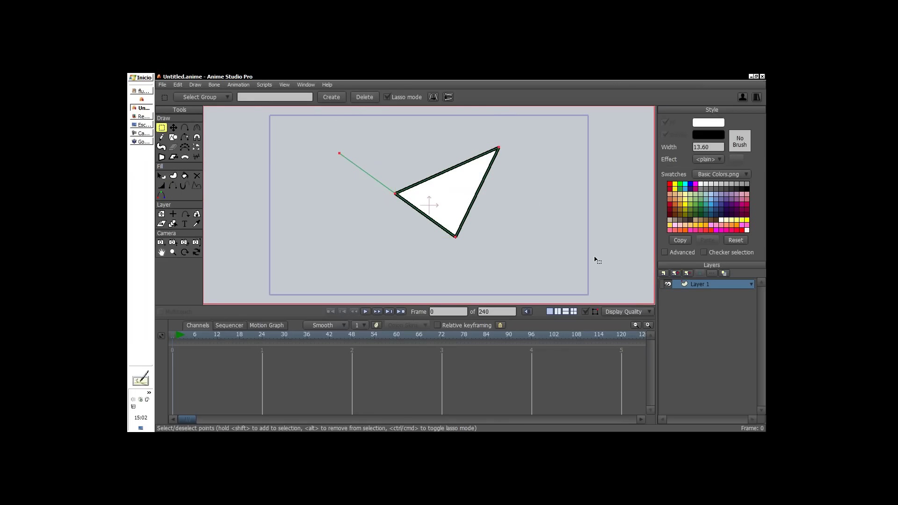
pyautogui.press('Delete')
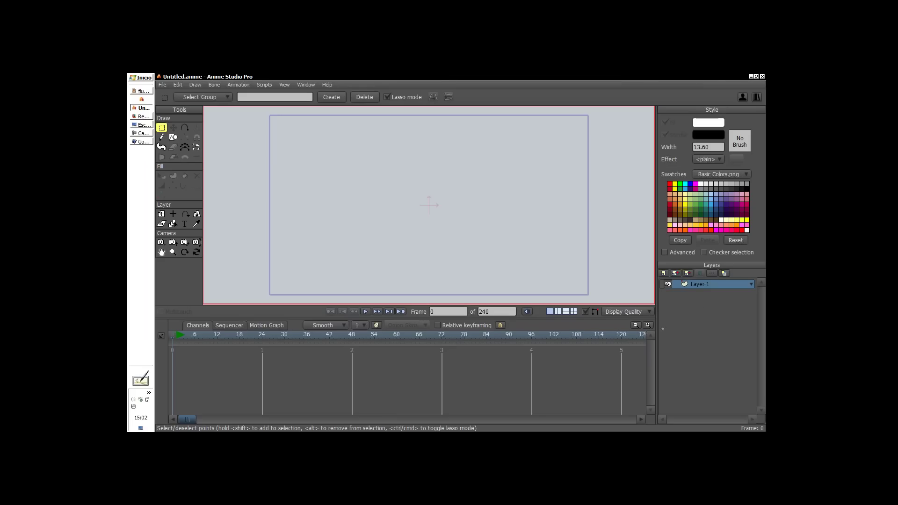
# - Add a Frame By Frame layer above Layer 1 and set its new-frame interval to 1
pyautogui.click(662, 273)
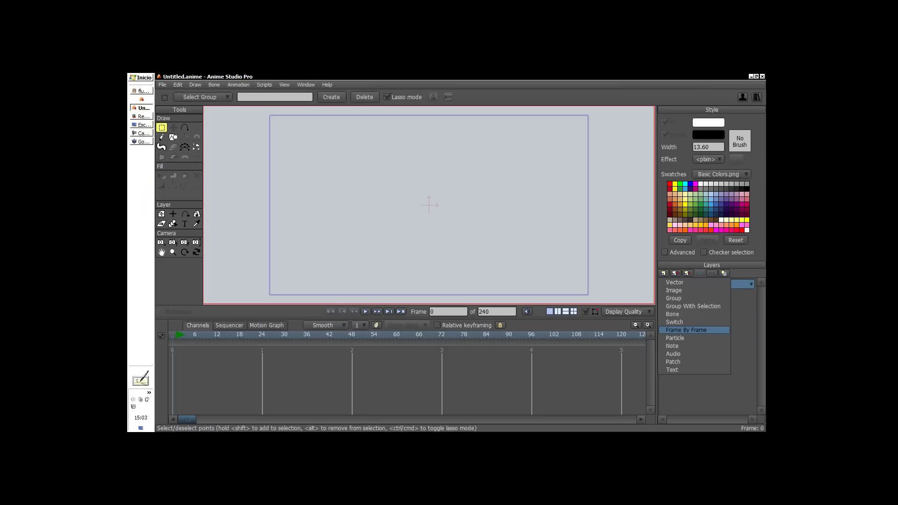
pyautogui.click(686, 329)
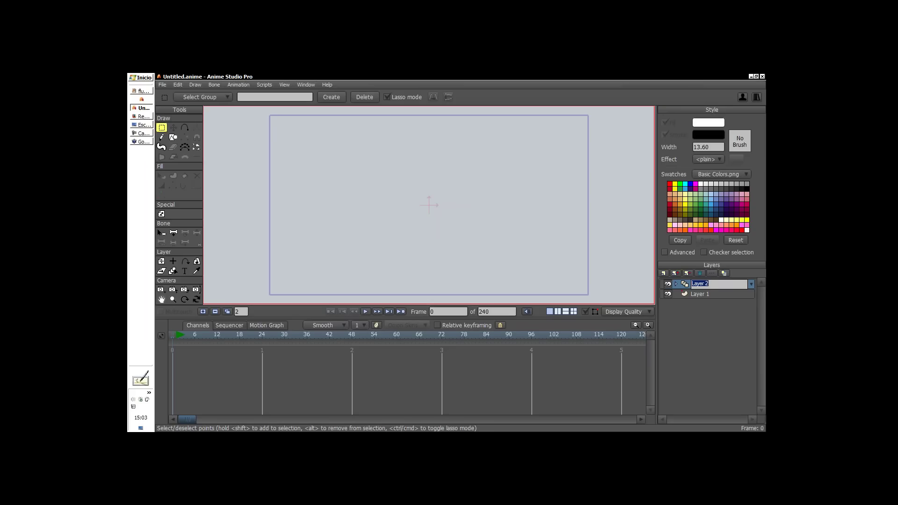
pyautogui.click(700, 294)
pyautogui.click(693, 284)
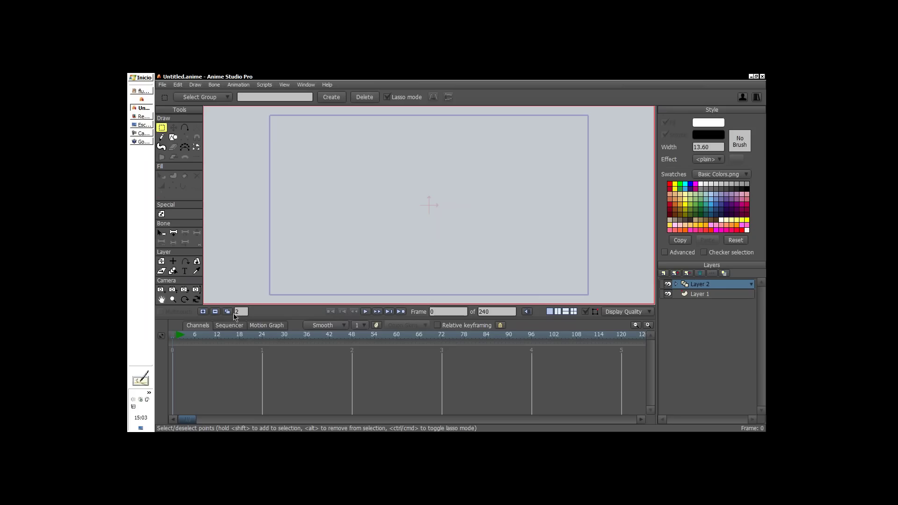
pyautogui.moveTo(240, 313); pyautogui.dragTo(224, 316)
pyautogui.write('1')
pyautogui.press('Return')
# - Create a new drawing at frame 1 and draw a freehand circle in the upper middle of the canvas
pyautogui.press('Right')
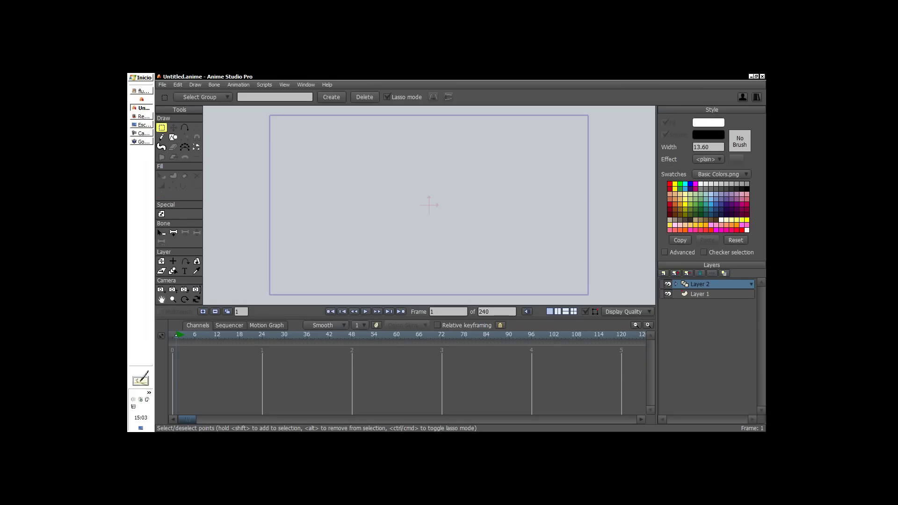
pyautogui.click(202, 311)
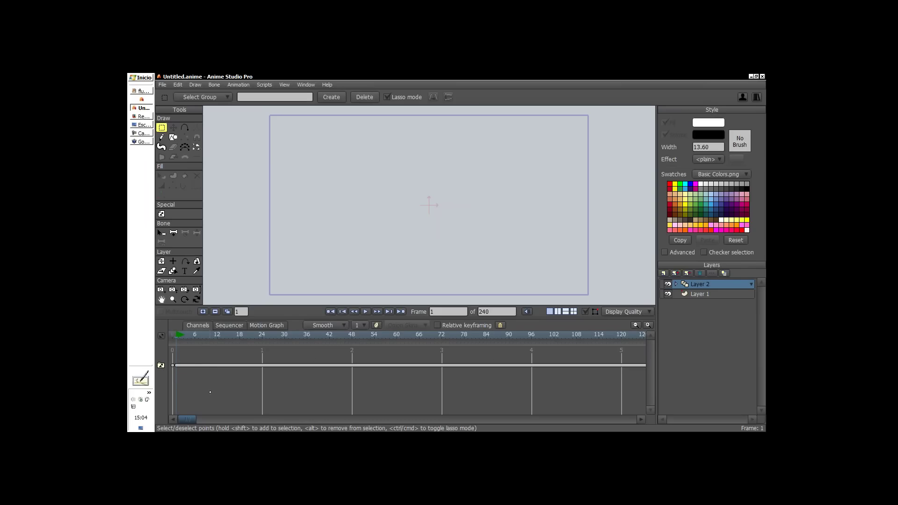
pyautogui.click(161, 137)
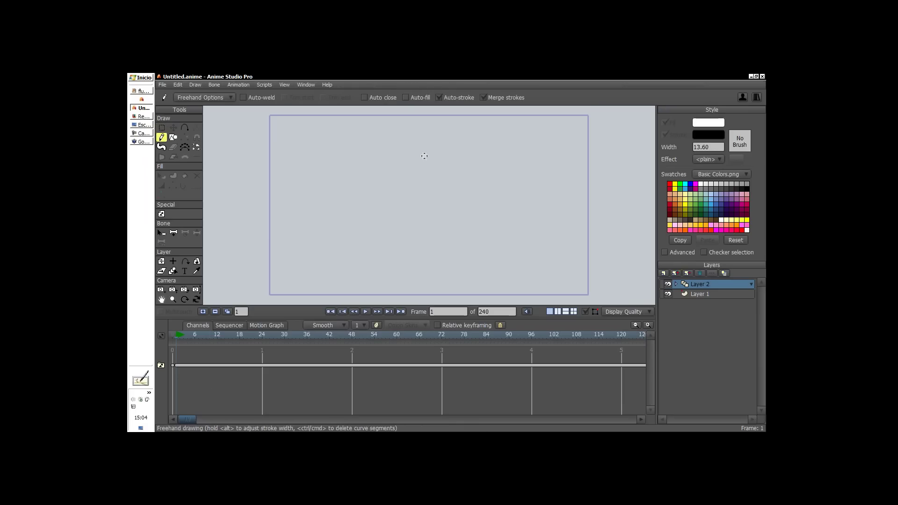
pyautogui.moveTo(431, 153)
pyautogui.mouseDown()
pyautogui.moveTo(442, 180)
pyautogui.moveTo(407, 153)
pyautogui.mouseUp()
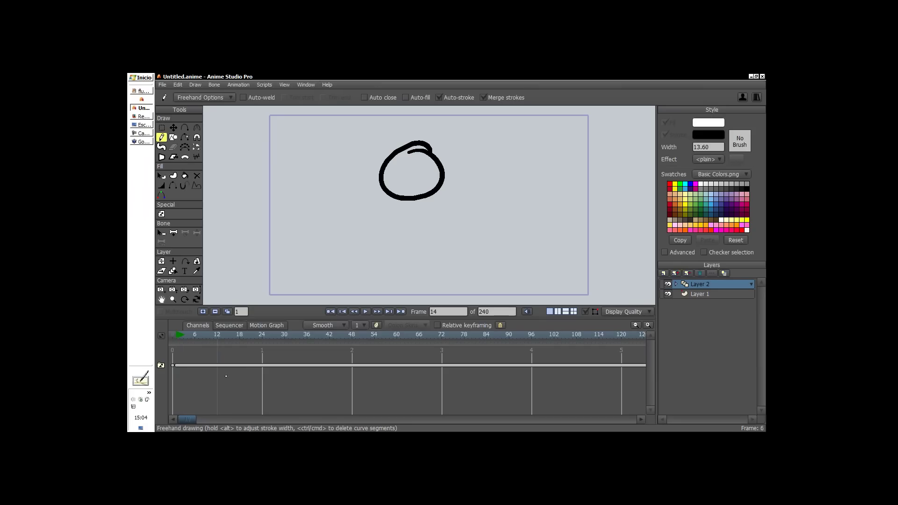
# - Add new drawings at frames 12 and 19 and draw a freehand oval on each
pyautogui.press('Right')
pyautogui.moveTo(193, 335); pyautogui.dragTo(215, 343)
pyautogui.click(203, 312)
pyautogui.moveTo(430, 175); pyautogui.dragTo(432, 177)
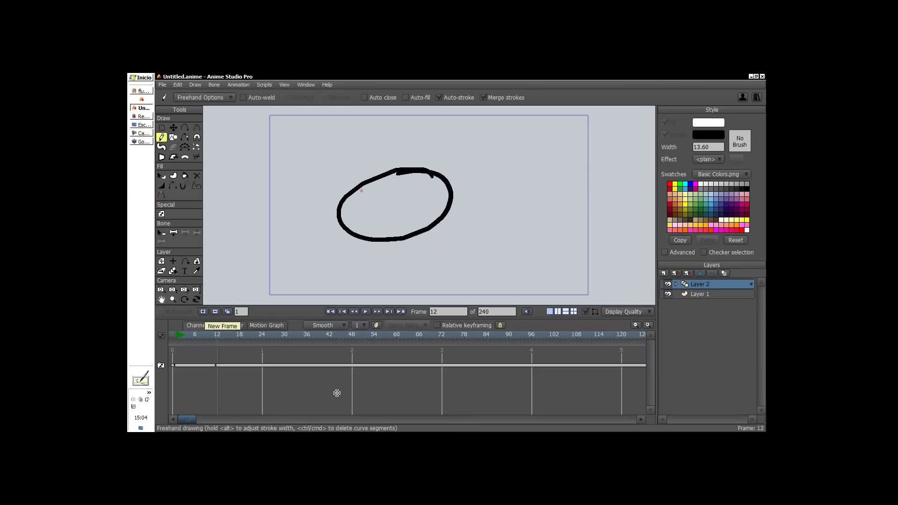
pyautogui.moveTo(217, 334); pyautogui.dragTo(246, 335)
pyautogui.click(203, 311)
pyautogui.moveTo(406, 161); pyautogui.dragTo(459, 165)
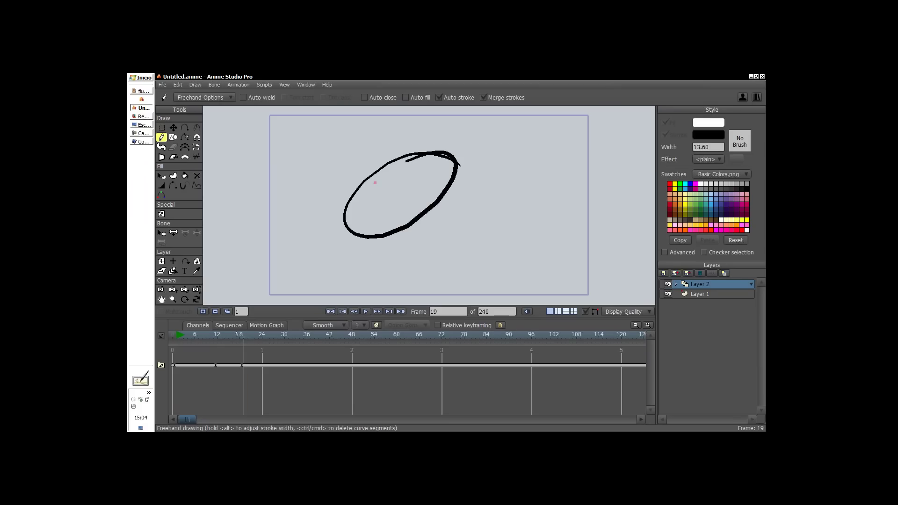
# - Add new drawings at frames 24 and 31, with an S-shaped stroke on the first and a V-like loop on the second
pyautogui.click(262, 334)
pyautogui.click(203, 311)
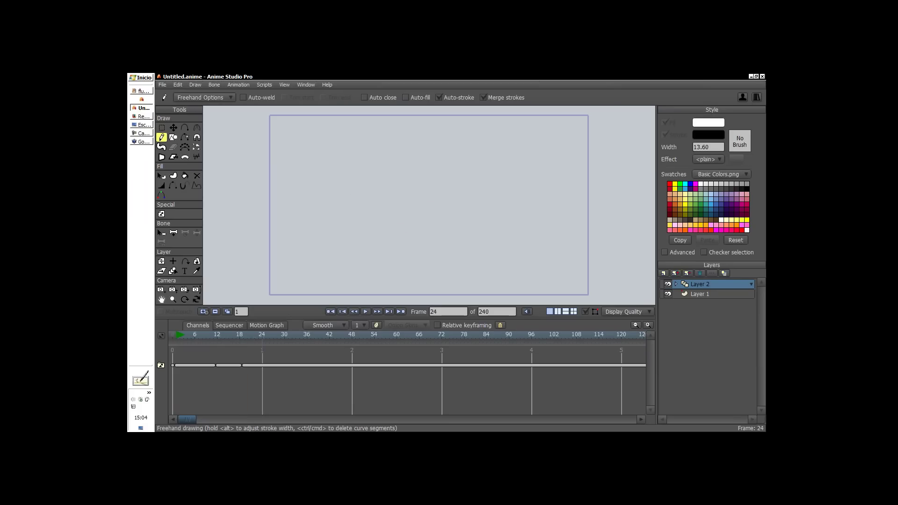
pyautogui.moveTo(339, 207); pyautogui.dragTo(401, 258)
pyautogui.click(258, 335)
pyautogui.moveTo(256, 334)
pyautogui.mouseDown()
pyautogui.moveTo(198, 341)
pyautogui.moveTo(280, 356)
pyautogui.moveTo(227, 363)
pyautogui.moveTo(273, 368)
pyautogui.moveTo(253, 373)
pyautogui.moveTo(269, 378)
pyautogui.moveTo(214, 384)
pyautogui.moveTo(276, 375)
pyautogui.moveTo(217, 372)
pyautogui.moveTo(291, 366)
pyautogui.mouseUp()
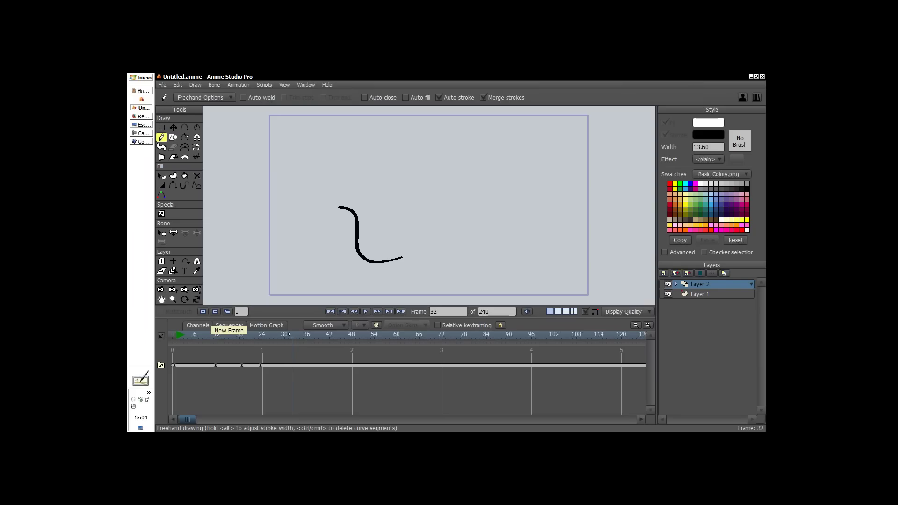
pyautogui.moveTo(286, 334)
pyautogui.mouseDown()
pyautogui.moveTo(243, 334)
pyautogui.moveTo(288, 334)
pyautogui.mouseUp()
pyautogui.hotkey('alt', 'n')
pyautogui.moveTo(376, 175)
pyautogui.mouseDown()
pyautogui.moveTo(441, 159)
pyautogui.moveTo(388, 197)
pyautogui.mouseUp()
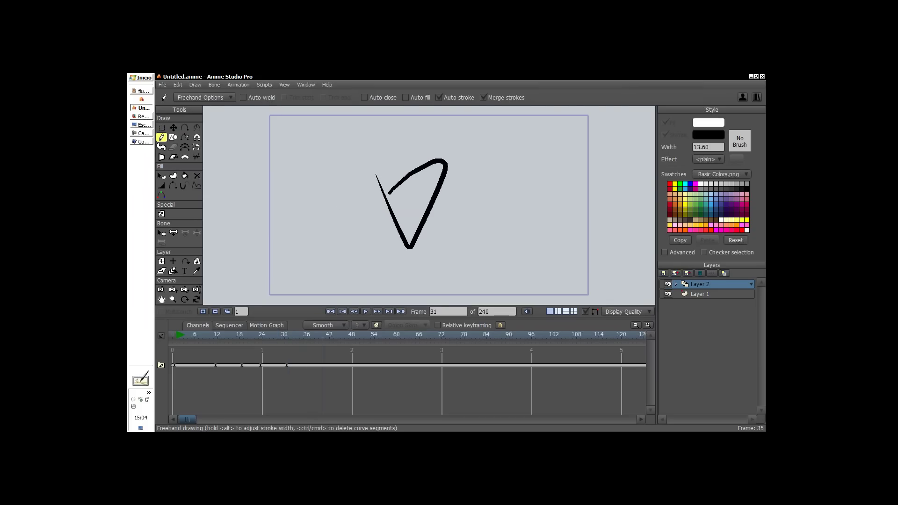
# - Undo the drawings added at frames 12, 19, 24 and 31, keeping only the first circle
pyautogui.moveTo(312, 335); pyautogui.dragTo(280, 335)
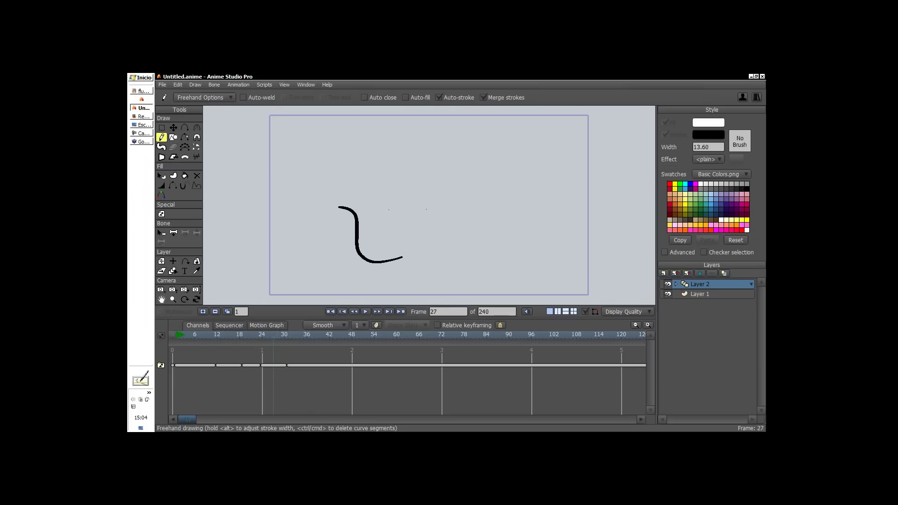
pyautogui.hotkey('ctrl', 'z')
pyautogui.hotkey('ctrl', 'z')
pyautogui.hotkey('ctrl', 'z')
pyautogui.hotkey('ctrl', 'z')
pyautogui.hotkey('ctrl', 'z')
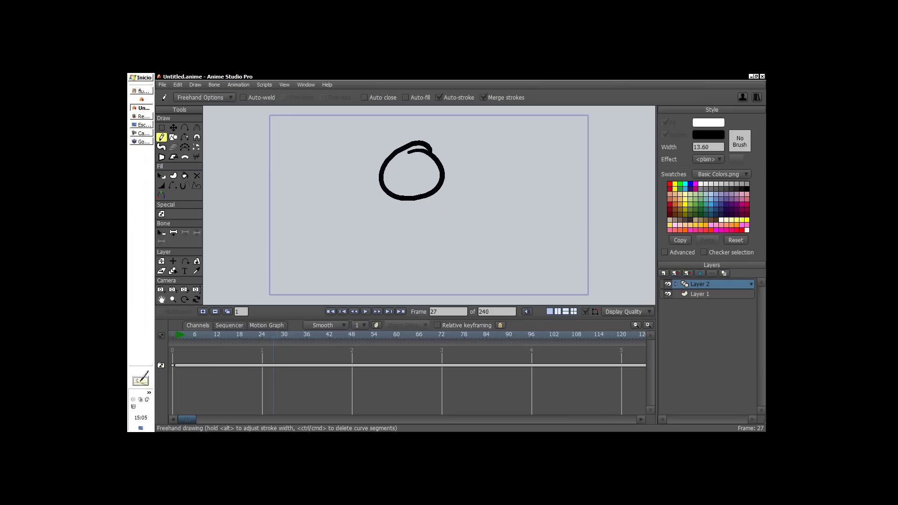
# - Return to the start of the timeline, add a new drawing at frame 2 and draw a freehand stroke on it
pyautogui.click(176, 335)
pyautogui.press('Left')
pyautogui.press('Left')
pyautogui.press('Left')
pyautogui.click(204, 312)
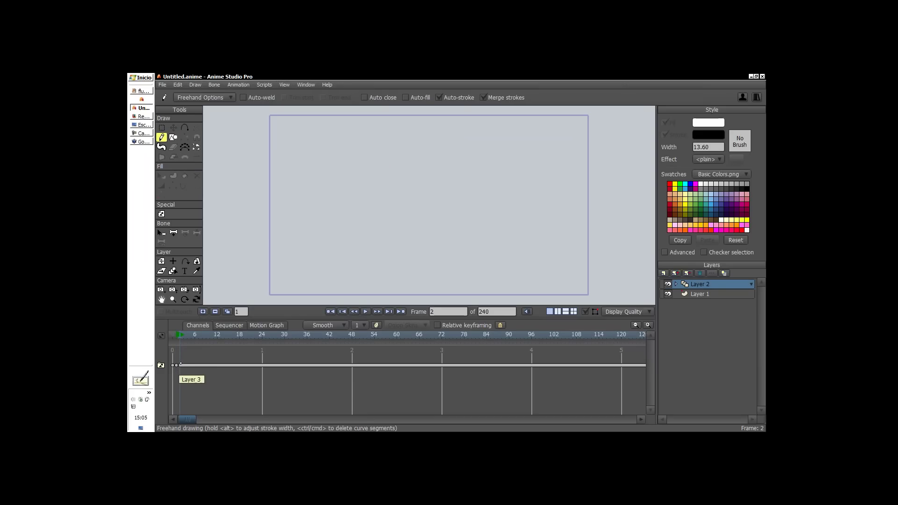
pyautogui.moveTo(413, 168)
pyautogui.mouseDown()
pyautogui.moveTo(434, 208)
pyautogui.moveTo(423, 163)
pyautogui.mouseUp()
# - Add consecutive new drawings at frames 3 to 6 and draw a freehand curve on each
pyautogui.click(203, 312)
pyautogui.moveTo(356, 215); pyautogui.dragTo(472, 203)
pyautogui.click(204, 312)
pyautogui.moveTo(356, 225)
pyautogui.mouseDown()
pyautogui.moveTo(393, 236)
pyautogui.moveTo(485, 190)
pyautogui.mouseUp()
pyautogui.click(203, 312)
pyautogui.moveTo(389, 241); pyautogui.dragTo(485, 183)
pyautogui.click(203, 312)
pyautogui.moveTo(372, 239); pyautogui.dragTo(479, 186)
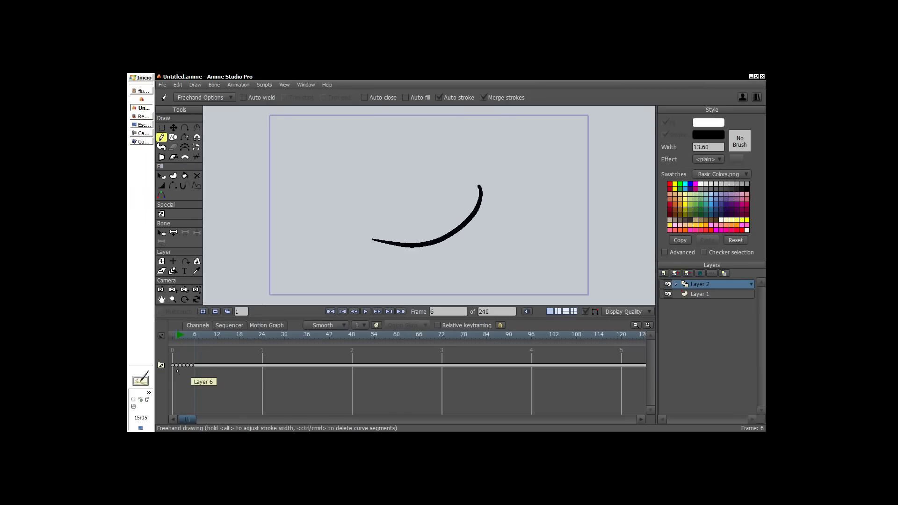
# - Set the Frame By Frame layer's new-frame interval to 20
pyautogui.moveTo(177, 372); pyautogui.dragTo(195, 350)
pyautogui.click(195, 349)
pyautogui.click(241, 312)
pyautogui.moveTo(247, 312); pyautogui.dragTo(236, 312)
pyautogui.write('1')
pyautogui.moveTo(188, 345); pyautogui.dragTo(193, 349)
pyautogui.click(236, 312)
pyautogui.write('20')
pyautogui.press('Return')
# - Add new drawings at frames 26, 46 and 66, sketching a freehand oval followed by two wavy curves
pyautogui.click(202, 312)
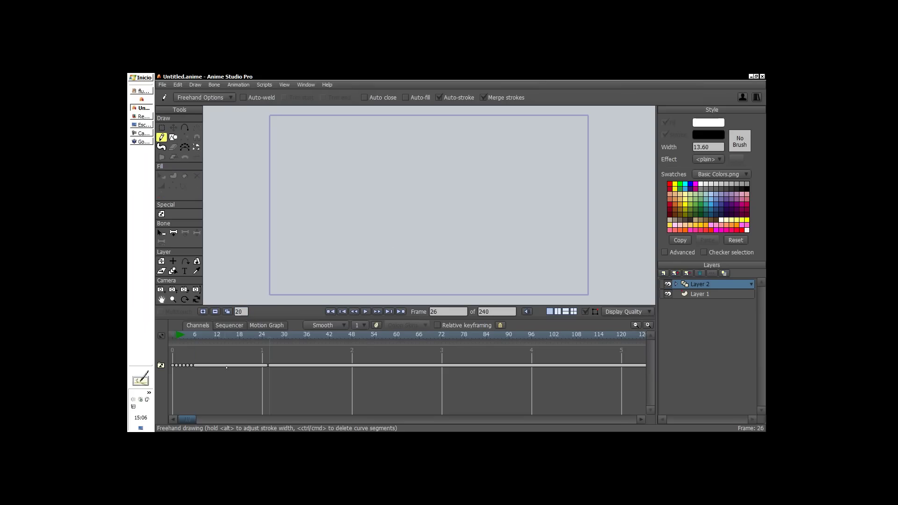
pyautogui.moveTo(195, 373); pyautogui.dragTo(265, 373)
pyautogui.moveTo(415, 163)
pyautogui.mouseDown()
pyautogui.moveTo(360, 210)
pyautogui.moveTo(464, 198)
pyautogui.mouseUp()
pyautogui.click(203, 311)
pyautogui.click(203, 311)
pyautogui.moveTo(343, 222); pyautogui.dragTo(534, 189)
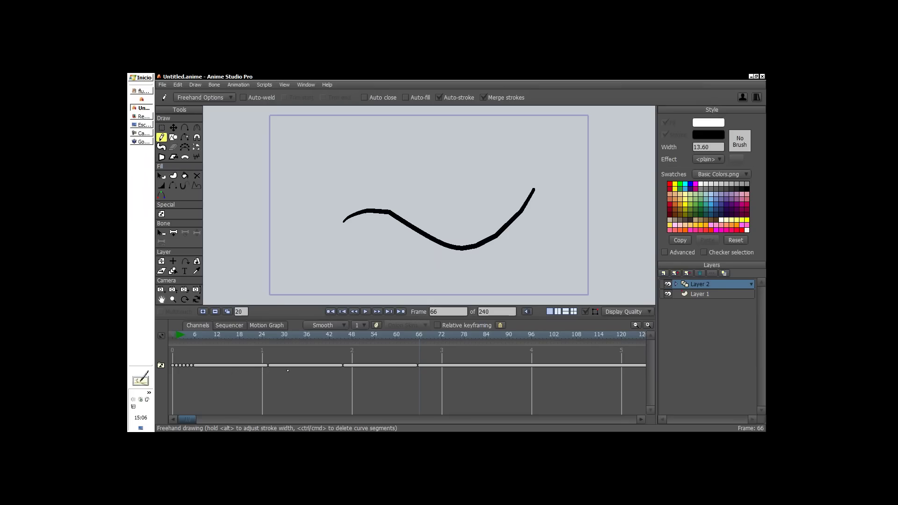
# - Scrub back and forth along the timeline to review the drawings across frames
pyautogui.moveTo(417, 335); pyautogui.dragTo(409, 337)
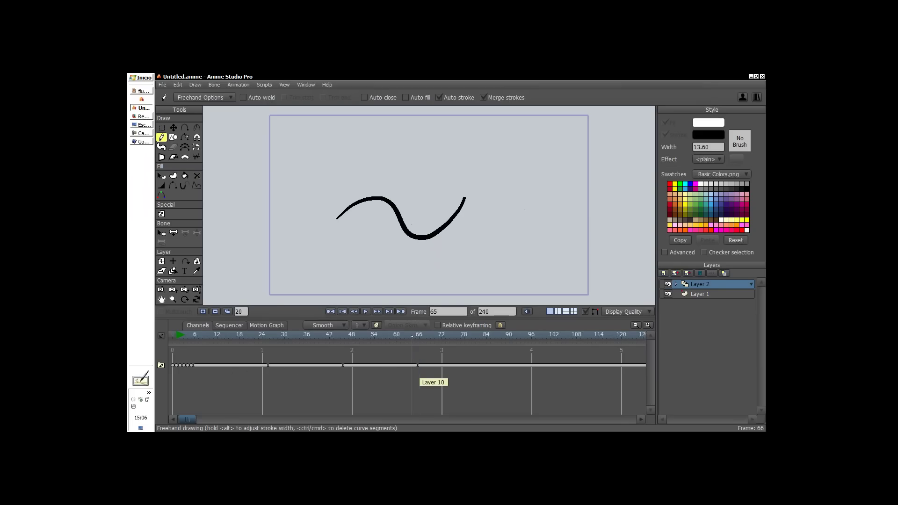
pyautogui.moveTo(347, 347)
pyautogui.mouseDown()
pyautogui.moveTo(295, 357)
pyautogui.moveTo(195, 350)
pyautogui.mouseUp()
pyautogui.moveTo(206, 383)
pyautogui.mouseDown()
pyautogui.moveTo(203, 353)
pyautogui.moveTo(247, 356)
pyautogui.moveTo(232, 355)
pyautogui.mouseUp()
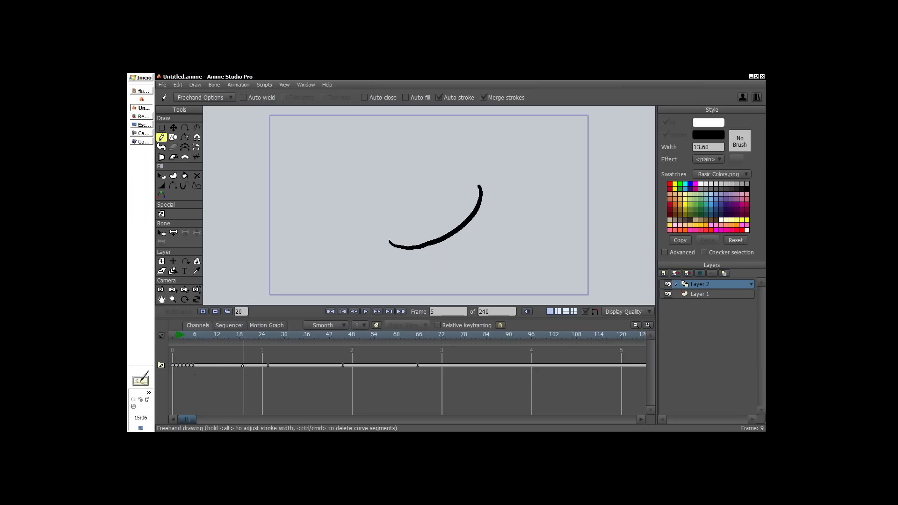
pyautogui.click(282, 334)
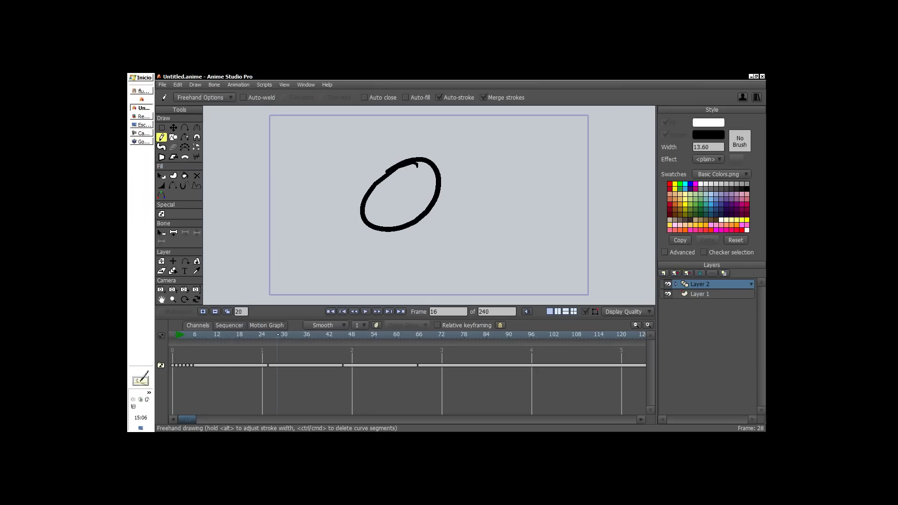
pyautogui.moveTo(276, 354)
pyautogui.mouseDown()
pyautogui.moveTo(204, 359)
pyautogui.moveTo(261, 367)
pyautogui.mouseUp()
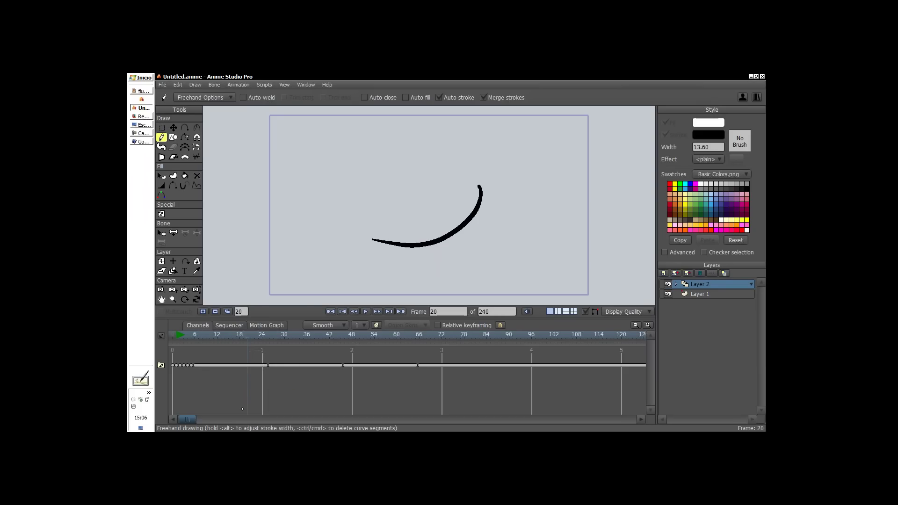
# - Retime the last three drawings to earlier positions on the timeline, starting the oval drawing at about frame 11, and scrub through the frames
pyautogui.click(272, 364)
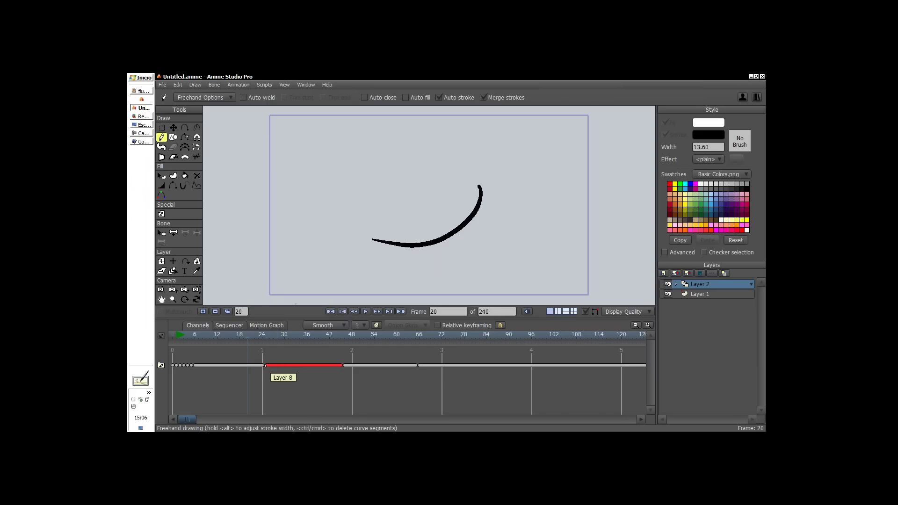
pyautogui.moveTo(267, 366)
pyautogui.mouseDown()
pyautogui.moveTo(212, 359)
pyautogui.moveTo(265, 365)
pyautogui.moveTo(222, 370)
pyautogui.mouseUp()
pyautogui.click(196, 357)
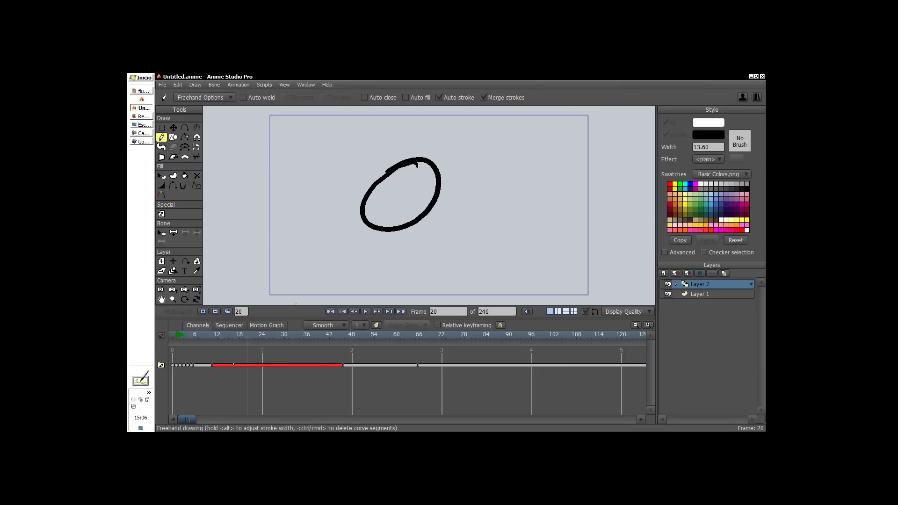
pyautogui.moveTo(347, 365); pyautogui.dragTo(246, 365)
pyautogui.moveTo(421, 366)
pyautogui.mouseDown()
pyautogui.moveTo(268, 378)
pyautogui.moveTo(307, 374)
pyautogui.moveTo(279, 377)
pyautogui.mouseUp()
pyautogui.moveTo(326, 357)
pyautogui.mouseDown()
pyautogui.moveTo(278, 381)
pyautogui.moveTo(190, 382)
pyautogui.moveTo(274, 374)
pyautogui.moveTo(243, 375)
pyautogui.moveTo(255, 374)
pyautogui.moveTo(224, 360)
pyautogui.moveTo(277, 357)
pyautogui.moveTo(302, 375)
pyautogui.moveTo(159, 380)
pyautogui.mouseUp()
# - Create a new document, add a Frame By Frame layer and go to frame 1
pyautogui.hotkey('ctrl', 'n')
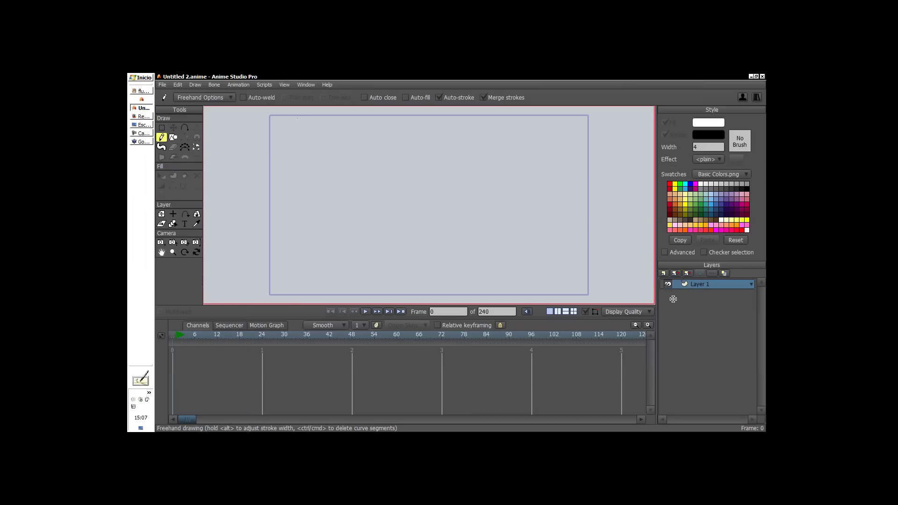
pyautogui.click(663, 273)
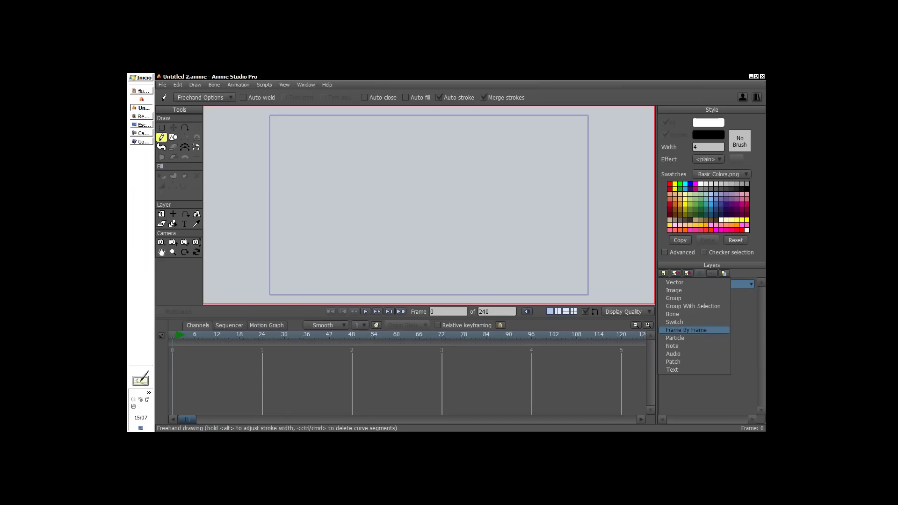
pyautogui.click(686, 330)
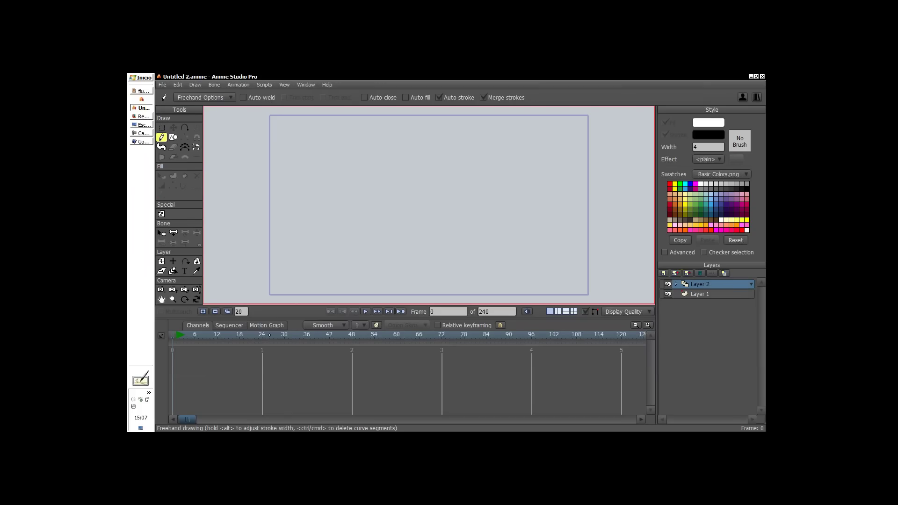
pyautogui.click(175, 336)
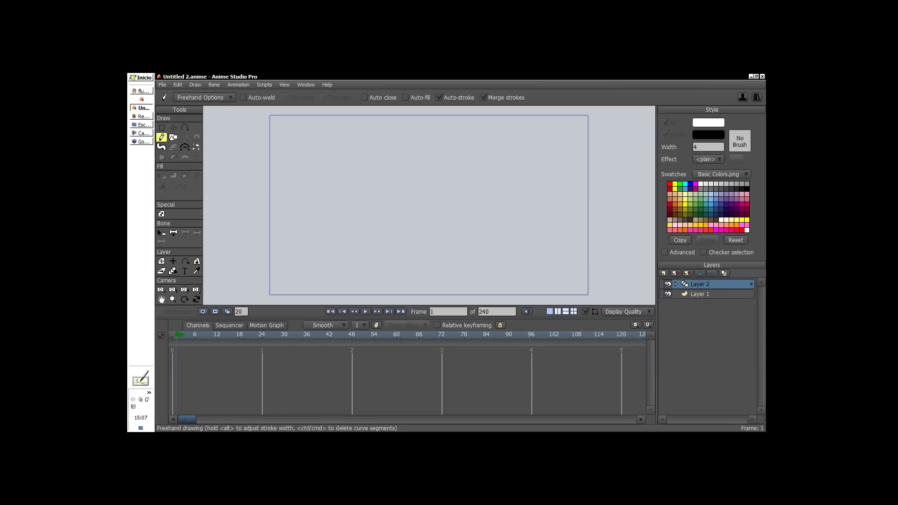
# - Draw a small freehand circle with a 14.80 stroke width at the top centre of the canvas on frame 1
pyautogui.moveTo(419, 204); pyautogui.dragTo(408, 204)
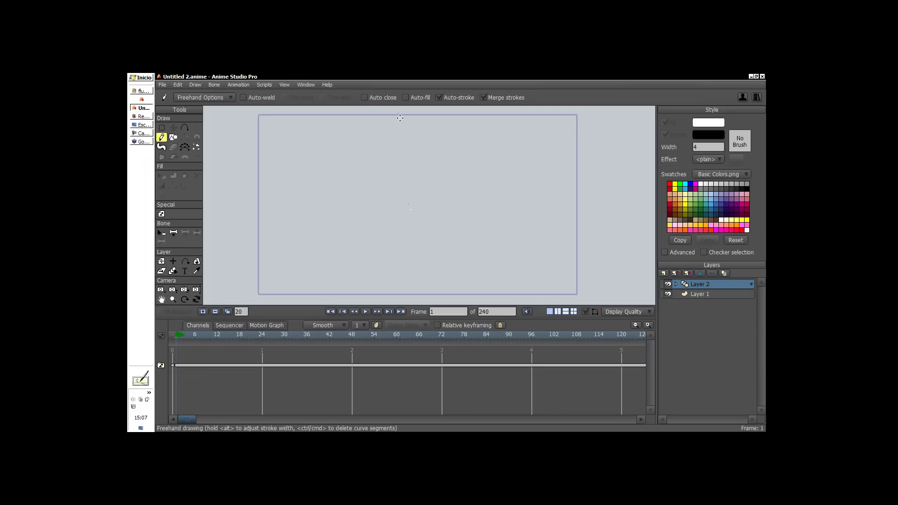
pyautogui.moveTo(414, 128)
pyautogui.mouseDown()
pyautogui.moveTo(421, 152)
pyautogui.moveTo(412, 130)
pyautogui.mouseUp()
pyautogui.hotkey('ctrl', 'z')
pyautogui.moveTo(408, 182); pyautogui.dragTo(408, 179)
pyautogui.moveTo(412, 126)
pyautogui.mouseDown()
pyautogui.moveTo(393, 145)
pyautogui.moveTo(418, 156)
pyautogui.moveTo(427, 140)
pyautogui.moveTo(411, 124)
pyautogui.mouseUp()
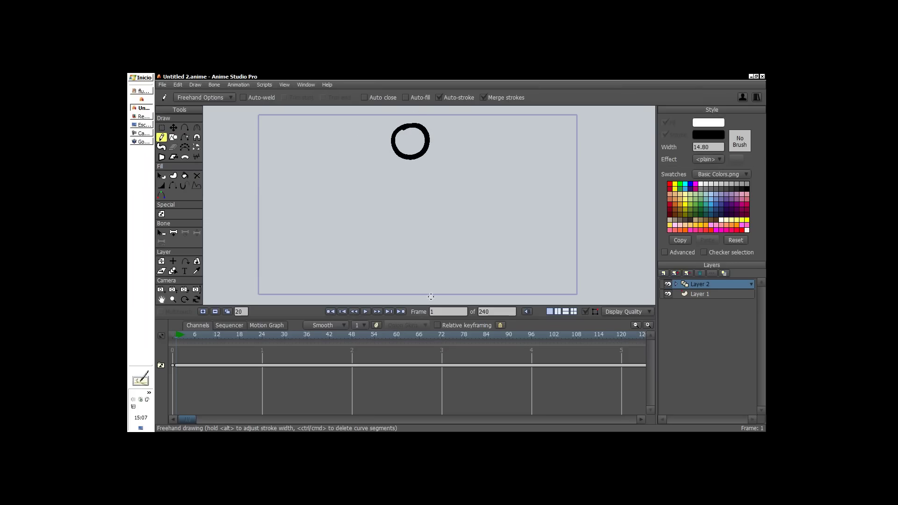
# - Set the new-frame interval to 2 and add an empty drawing at frame 3
pyautogui.doubleClick(245, 311)
pyautogui.write('2')
pyautogui.press('Return')
pyautogui.click(202, 311)
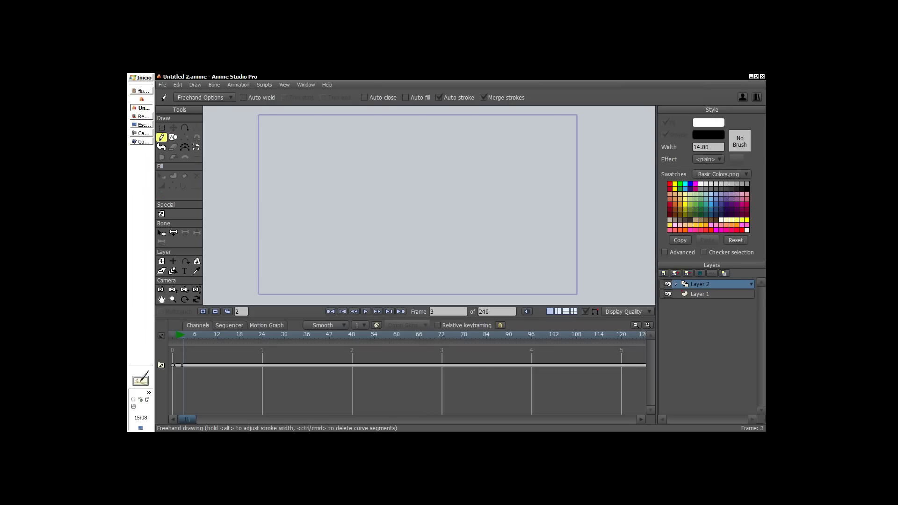
# - Enable onion skins to display the previous drawing
pyautogui.click(376, 325)
pyautogui.click(376, 325)
pyautogui.click(377, 325)
pyautogui.hotkey('ctrl', 'z')
pyautogui.hotkey('ctrl', 'y')
pyautogui.hotkey('ctrl', 'z')
pyautogui.click(377, 324)
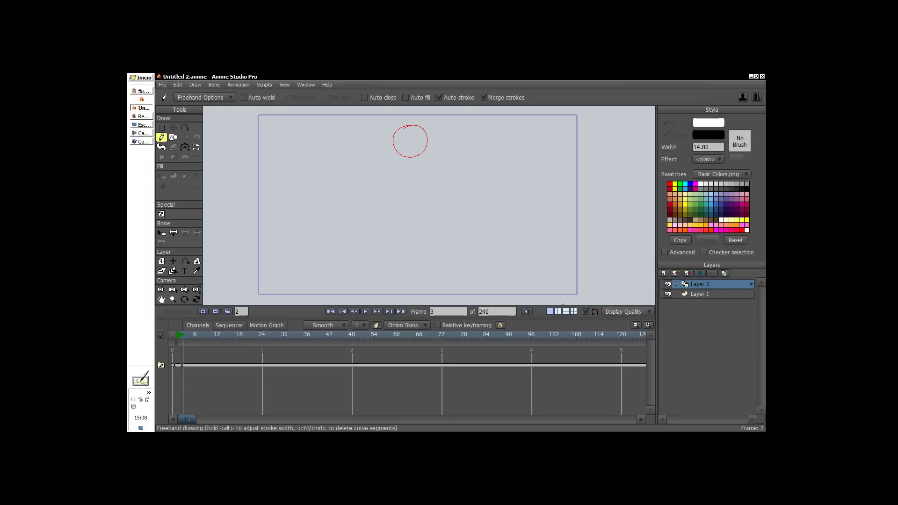
# - Turn off the Outlines only option for the onion skins
pyautogui.click(423, 326)
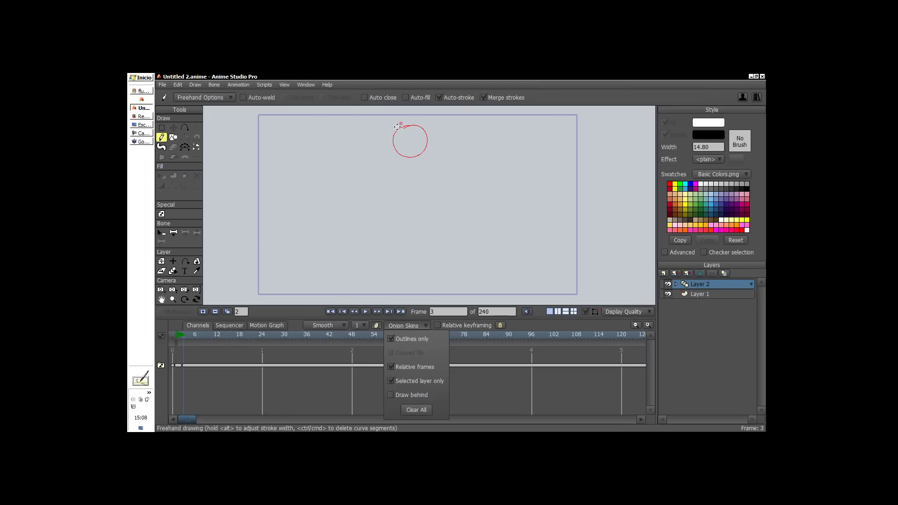
pyautogui.click(407, 338)
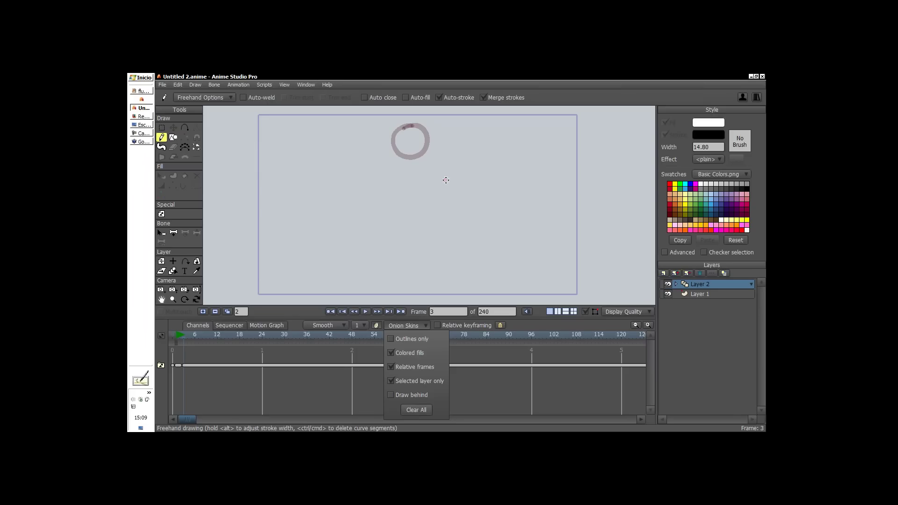
pyautogui.click(473, 365)
pyautogui.click(473, 366)
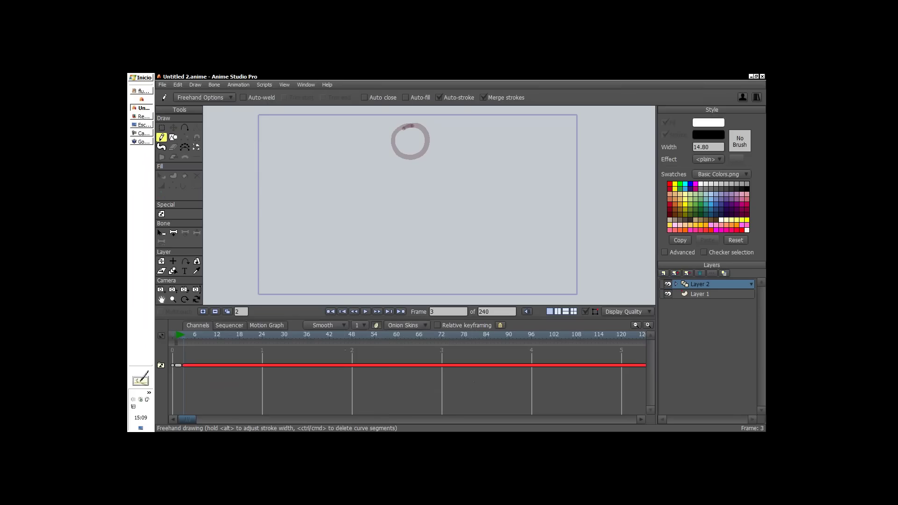
pyautogui.click(473, 383)
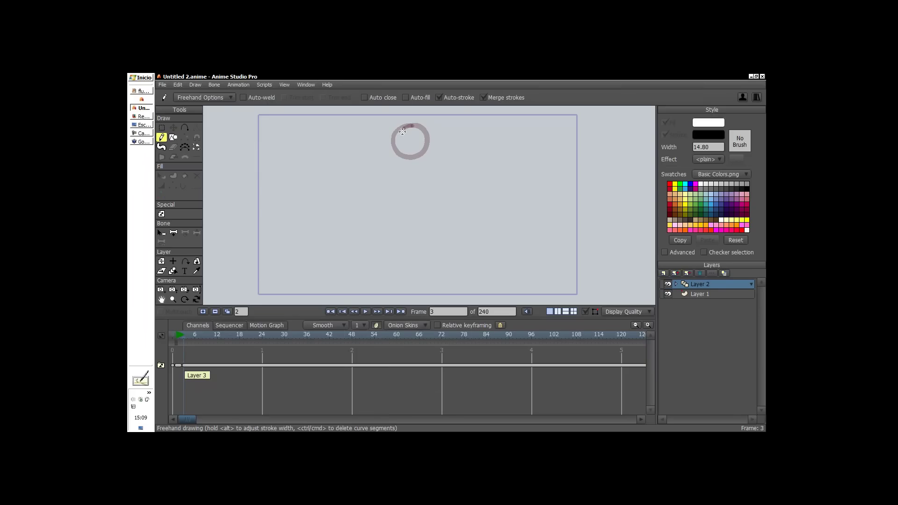
# - Draw a freehand circle at mid-canvas on frame 3, and add a drawing at frame 5 with a tall, narrow oval near the canvas bottom
pyautogui.click(467, 254)
pyautogui.moveTo(423, 197)
pyautogui.mouseDown()
pyautogui.moveTo(410, 186)
pyautogui.moveTo(400, 210)
pyautogui.moveTo(425, 208)
pyautogui.moveTo(423, 196)
pyautogui.moveTo(400, 211)
pyautogui.moveTo(429, 190)
pyautogui.moveTo(411, 186)
pyautogui.mouseUp()
pyautogui.hotkey('ctrl', 'z')
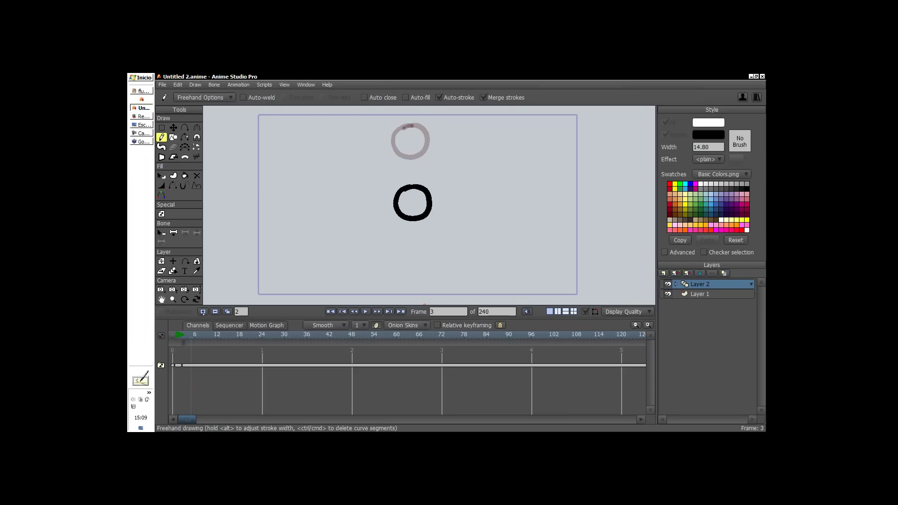
pyautogui.click(203, 311)
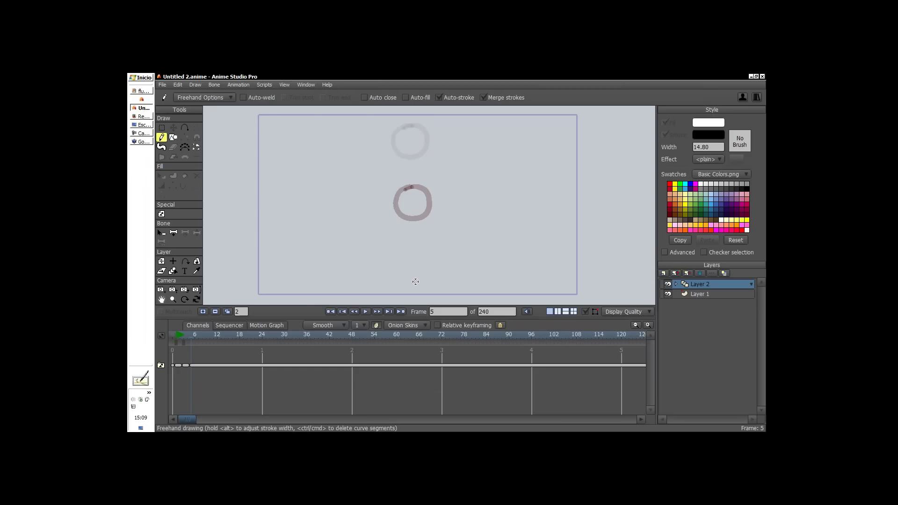
pyautogui.moveTo(415, 281)
pyautogui.mouseDown()
pyautogui.moveTo(427, 235)
pyautogui.moveTo(401, 252)
pyautogui.moveTo(408, 280)
pyautogui.moveTo(418, 283)
pyautogui.mouseUp()
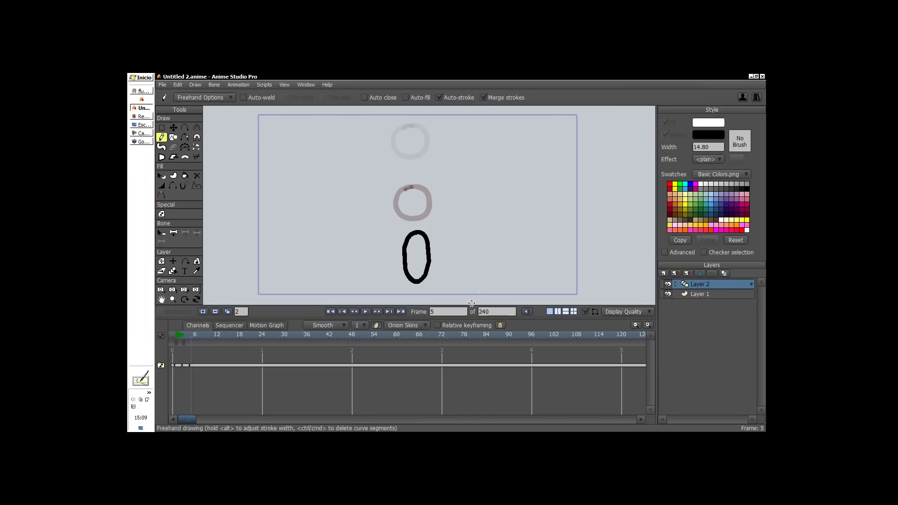
# - Add a drawing at frame 7, sketch a wide, flattened oval at the canvas bottom and shift it slightly left
pyautogui.press('Right')
pyautogui.press('Right')
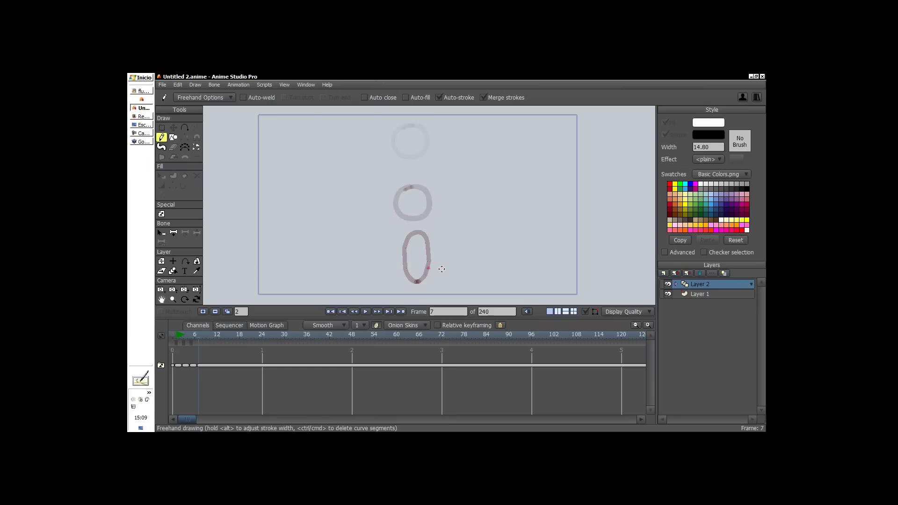
pyautogui.moveTo(448, 266)
pyautogui.mouseDown()
pyautogui.moveTo(417, 263)
pyautogui.moveTo(392, 275)
pyautogui.moveTo(439, 284)
pyautogui.moveTo(434, 265)
pyautogui.mouseUp()
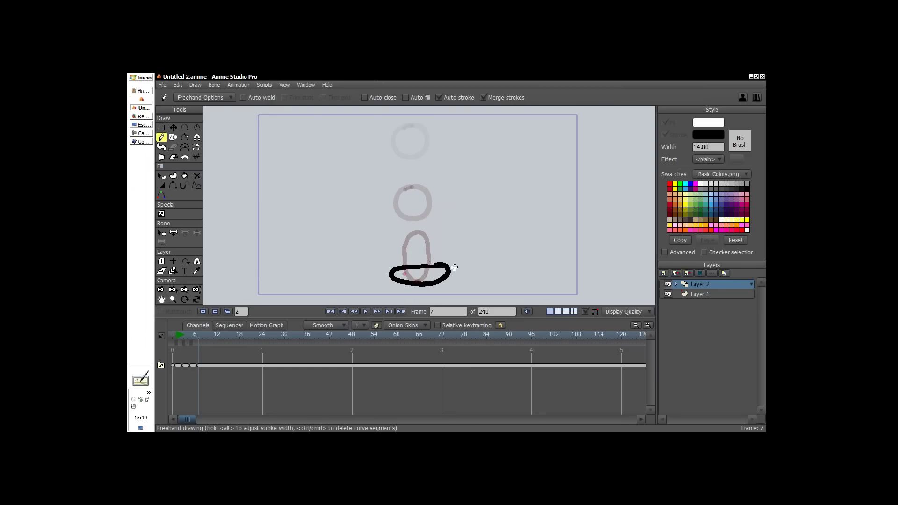
pyautogui.press('g')
pyautogui.press('t')
pyautogui.moveTo(483, 277); pyautogui.dragTo(477, 276)
# - Add drawings at frames 9 and 11, sketching a circle near the canvas bottom and another at mid-canvas
pyautogui.click(204, 310)
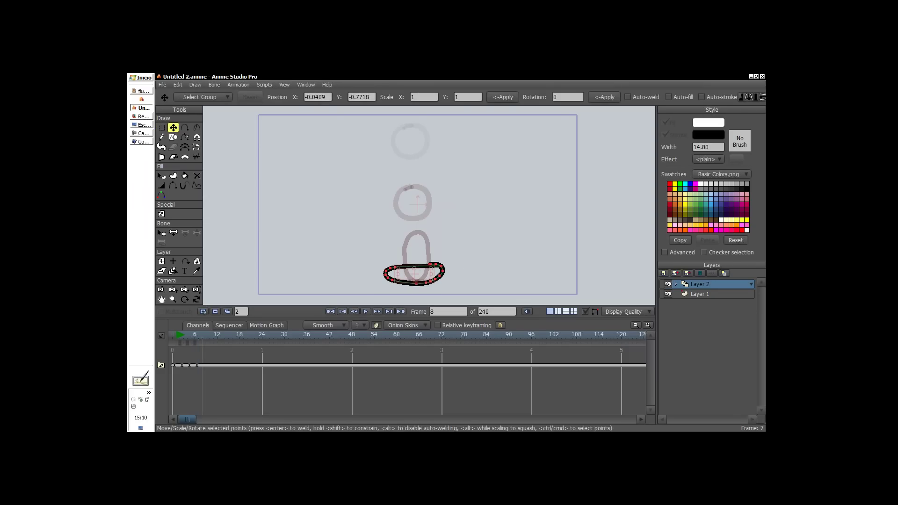
pyautogui.press('f')
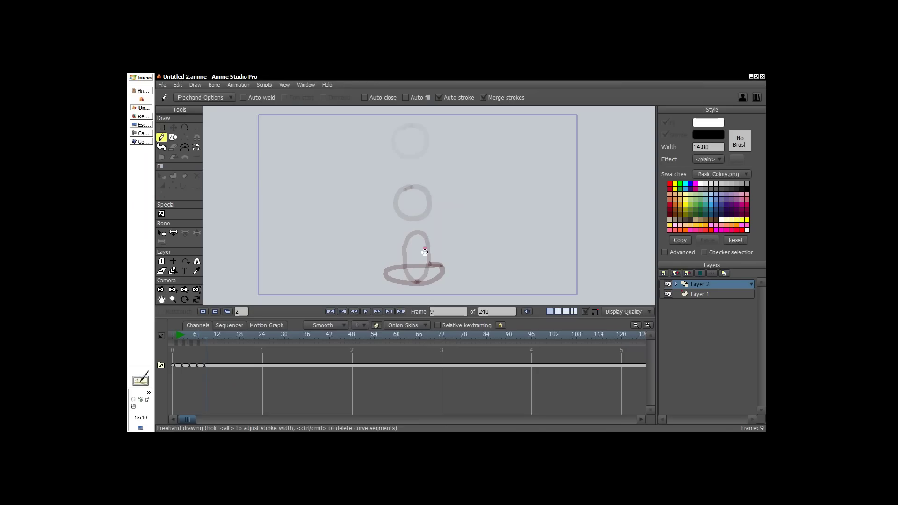
pyautogui.moveTo(429, 253)
pyautogui.mouseDown()
pyautogui.moveTo(403, 251)
pyautogui.moveTo(398, 266)
pyautogui.moveTo(410, 281)
pyautogui.moveTo(444, 274)
pyautogui.mouseUp()
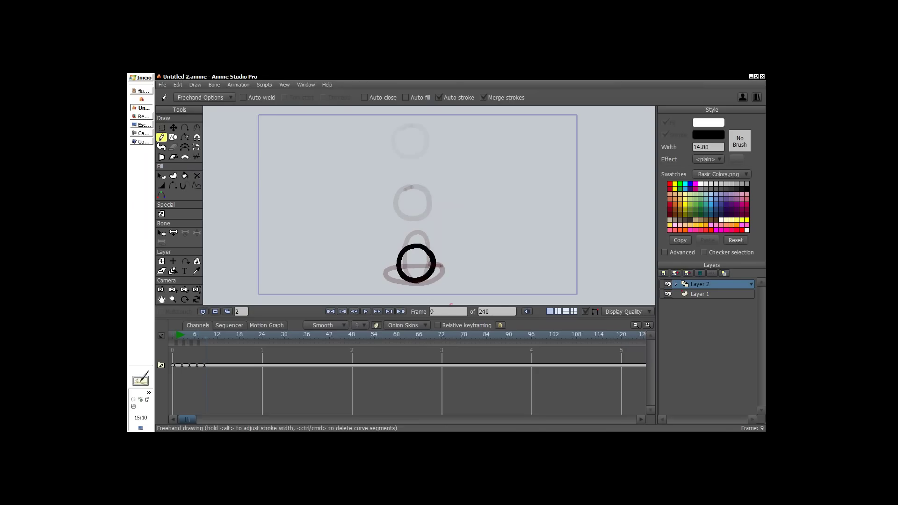
pyautogui.click(203, 312)
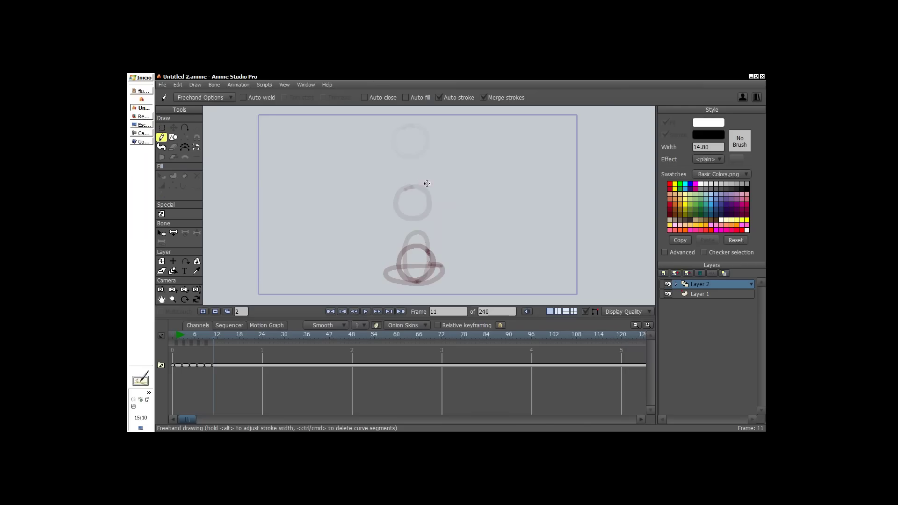
pyautogui.moveTo(429, 199)
pyautogui.mouseDown()
pyautogui.moveTo(403, 196)
pyautogui.moveTo(400, 220)
pyautogui.moveTo(427, 221)
pyautogui.moveTo(426, 199)
pyautogui.mouseUp()
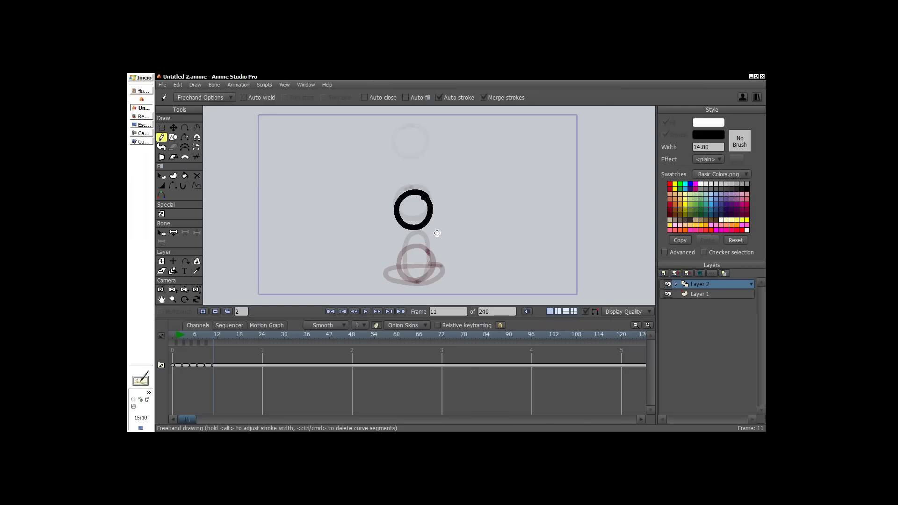
# - Add drawings at frames 13 and 15 with a freehand circle near the canvas top on each, shifting the frame 13 circle slightly down
pyautogui.hotkey('ctrl', 'Right')
pyautogui.hotkey('ctrl', 'Right')
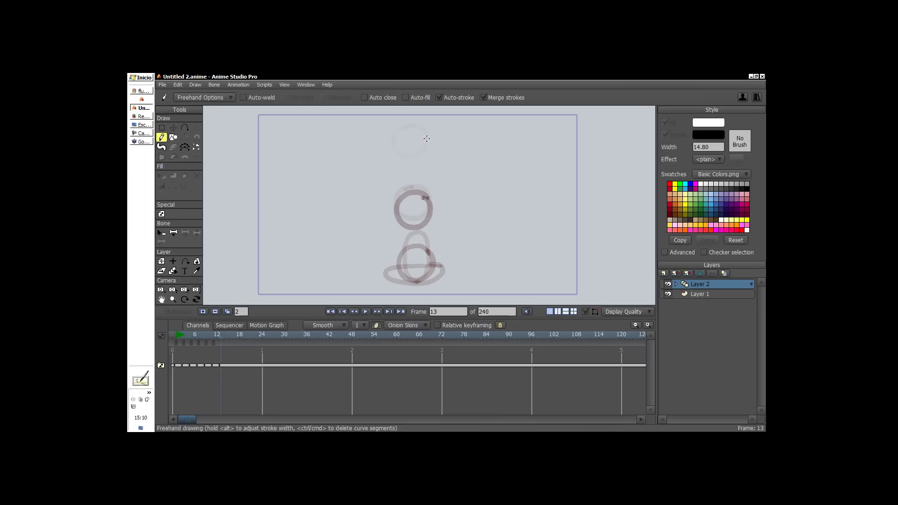
pyautogui.moveTo(428, 137)
pyautogui.mouseDown()
pyautogui.moveTo(397, 134)
pyautogui.moveTo(394, 156)
pyautogui.moveTo(410, 165)
pyautogui.moveTo(426, 136)
pyautogui.mouseUp()
pyautogui.press('g')
pyautogui.press('t')
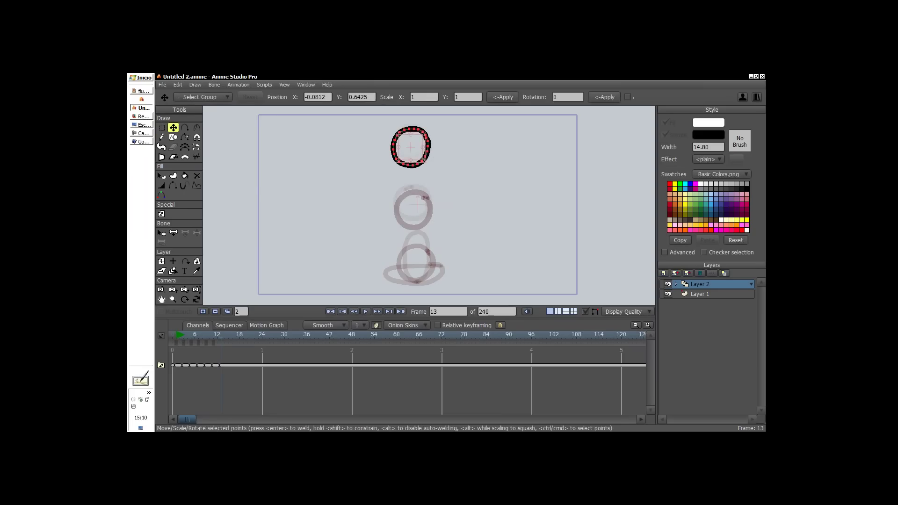
pyautogui.press('r')
pyautogui.press('t')
pyautogui.moveTo(417, 152); pyautogui.dragTo(417, 157)
pyautogui.press('f')
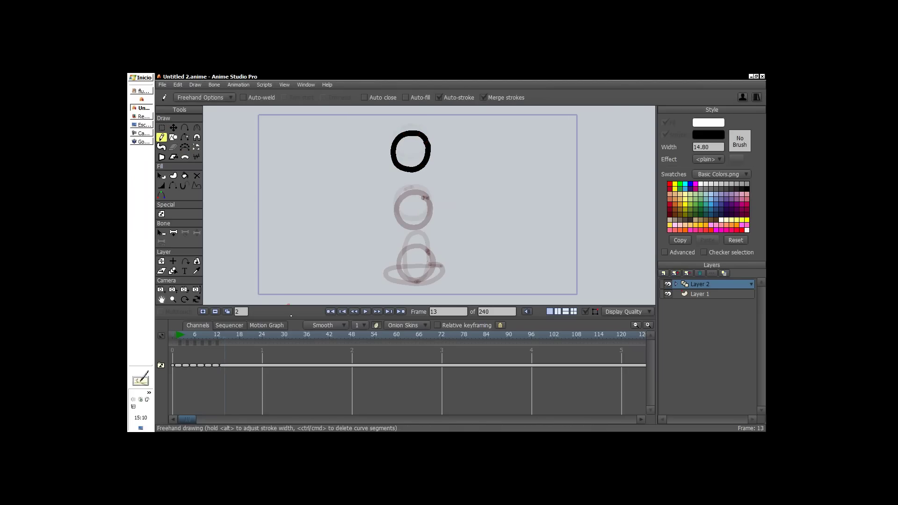
pyautogui.click(202, 312)
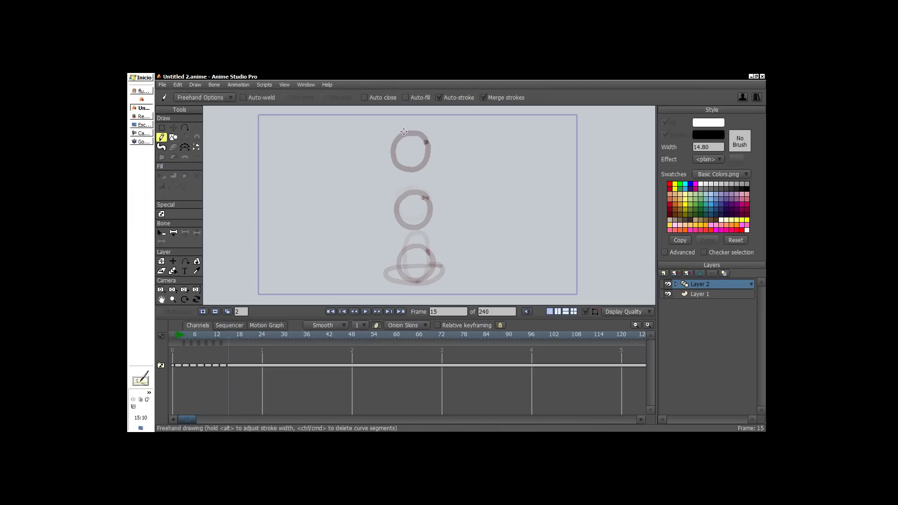
pyautogui.moveTo(410, 126)
pyautogui.mouseDown()
pyautogui.moveTo(394, 131)
pyautogui.moveTo(390, 147)
pyautogui.moveTo(406, 166)
pyautogui.moveTo(425, 158)
pyautogui.moveTo(406, 127)
pyautogui.mouseUp()
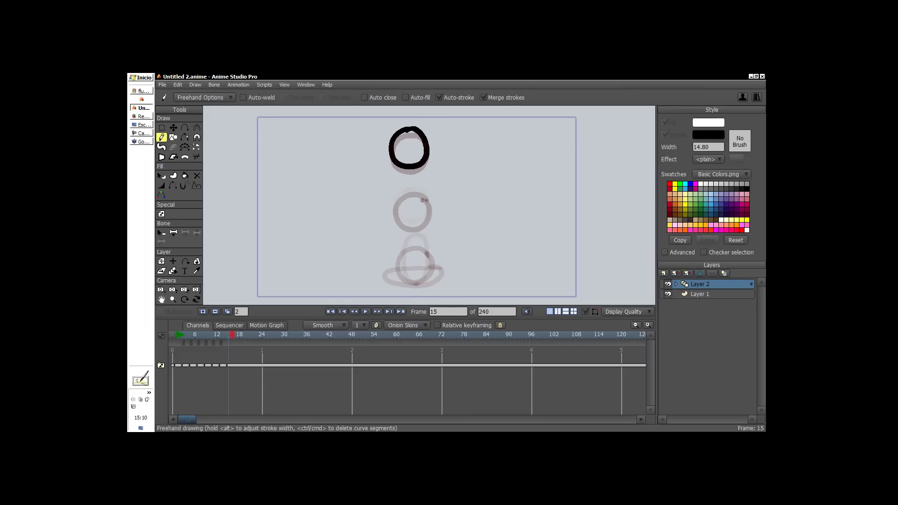
# - Turn off onion skins and scrub through the bouncing ball drawings up to frame 16
pyautogui.click(376, 325)
pyautogui.moveTo(177, 334); pyautogui.dragTo(223, 356)
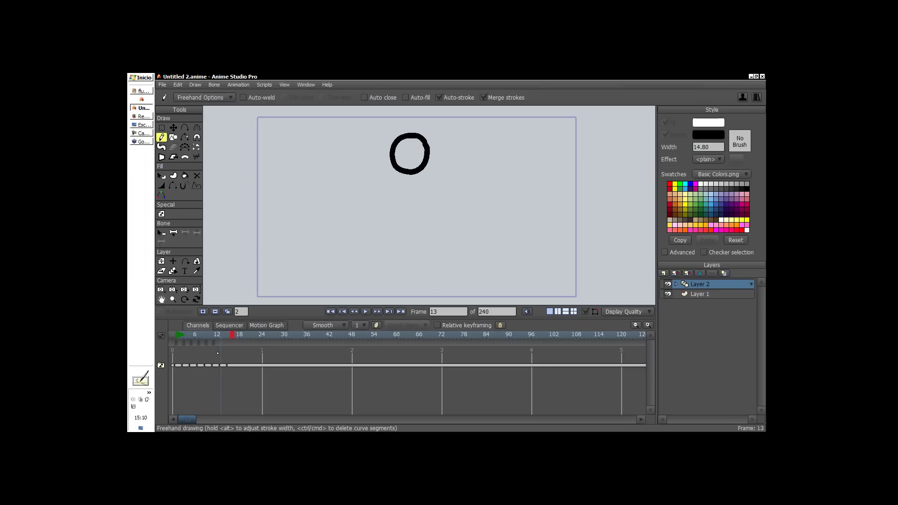
pyautogui.moveTo(217, 353); pyautogui.dragTo(232, 351)
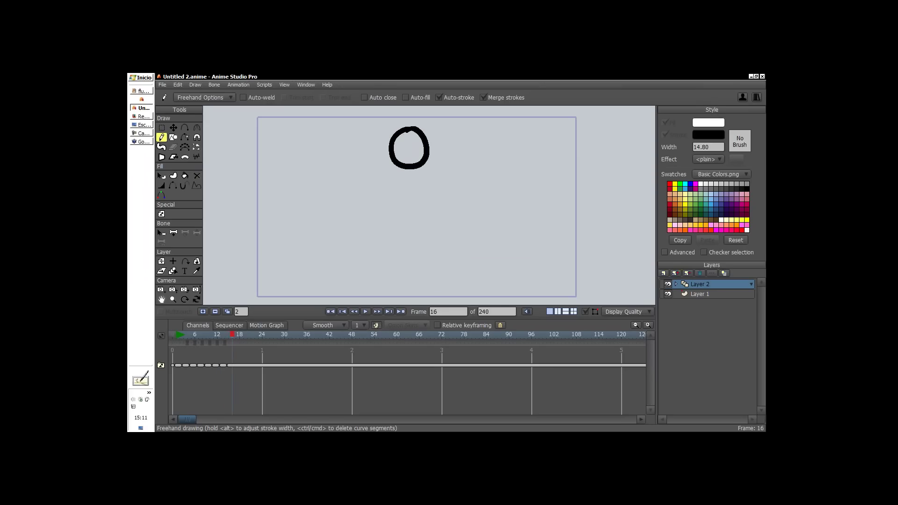
# - Turn on onion skins, go to frame 7, add onion skin markers at frames 9 and 11 and enlarge the ball drawings
pyautogui.click(375, 325)
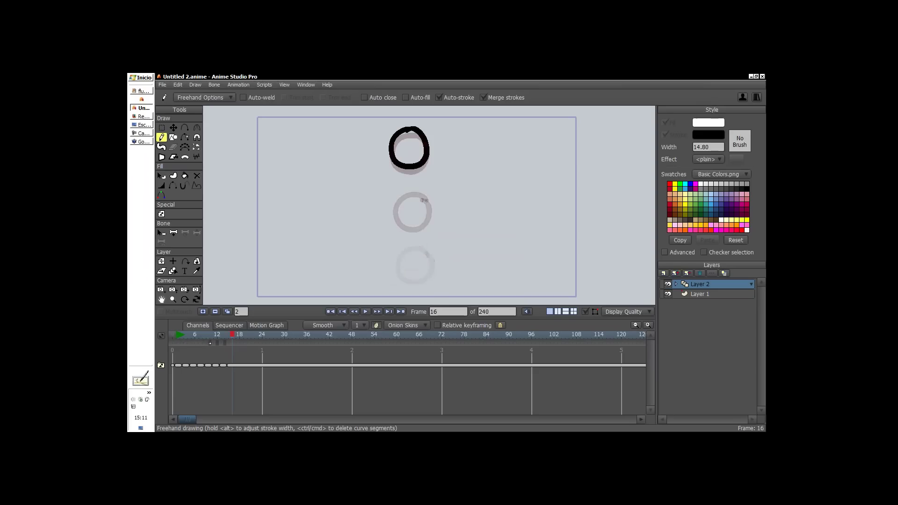
pyautogui.moveTo(208, 342); pyautogui.dragTo(191, 344)
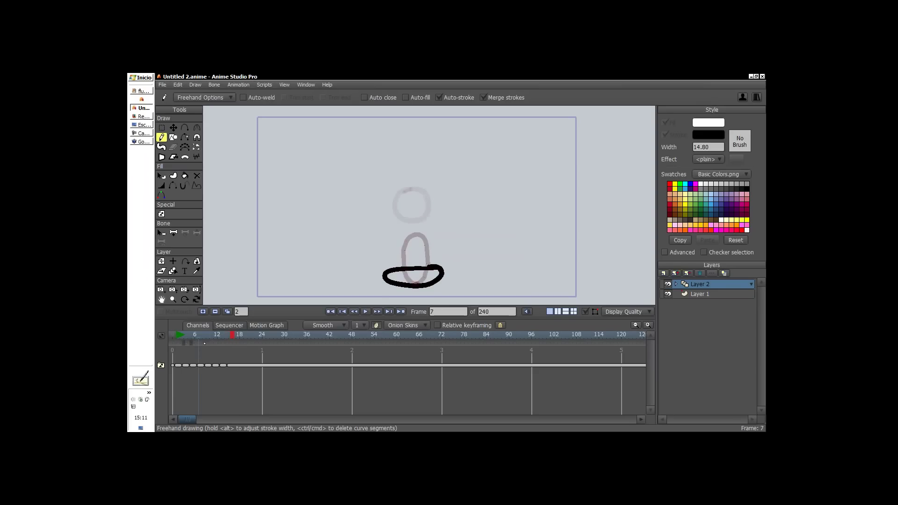
pyautogui.click(206, 343)
pyautogui.click(214, 343)
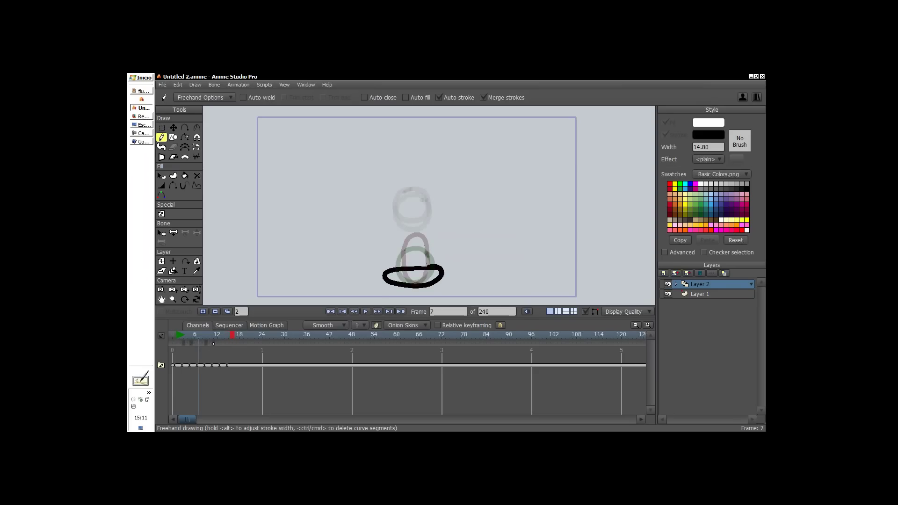
pyautogui.moveTo(418, 233); pyautogui.dragTo(543, 190)
pyautogui.moveTo(425, 216); pyautogui.dragTo(461, 203)
pyautogui.moveTo(461, 203); pyautogui.dragTo(386, 170)
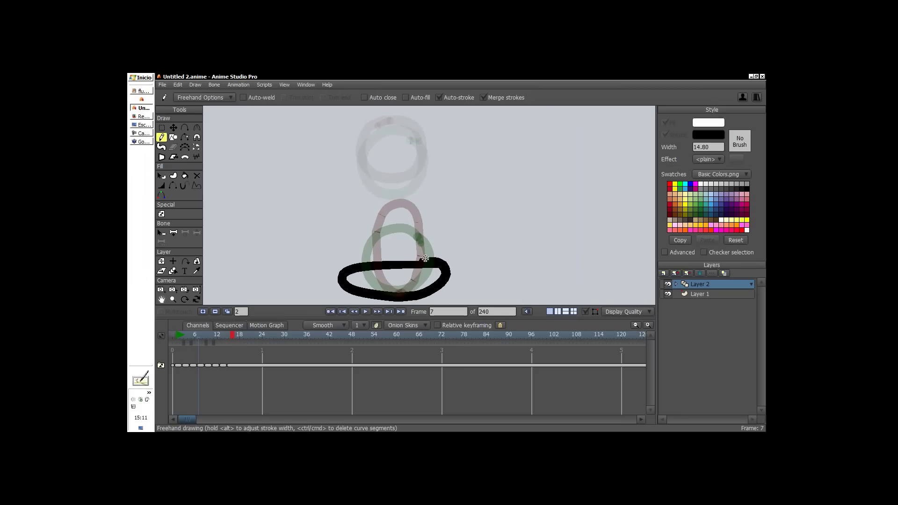
# - Step through the bouncing ball drawings up to frame 9 with onion skins on
pyautogui.moveTo(202, 335)
pyautogui.mouseDown()
pyautogui.moveTo(226, 348)
pyautogui.moveTo(194, 353)
pyautogui.moveTo(207, 363)
pyautogui.mouseUp()
pyautogui.hotkey('ctrl', 'Right')
pyautogui.hotkey('ctrl', 'Right')
pyautogui.hotkey('ctrl', 'Right')
pyautogui.hotkey('ctrl', 'Right')
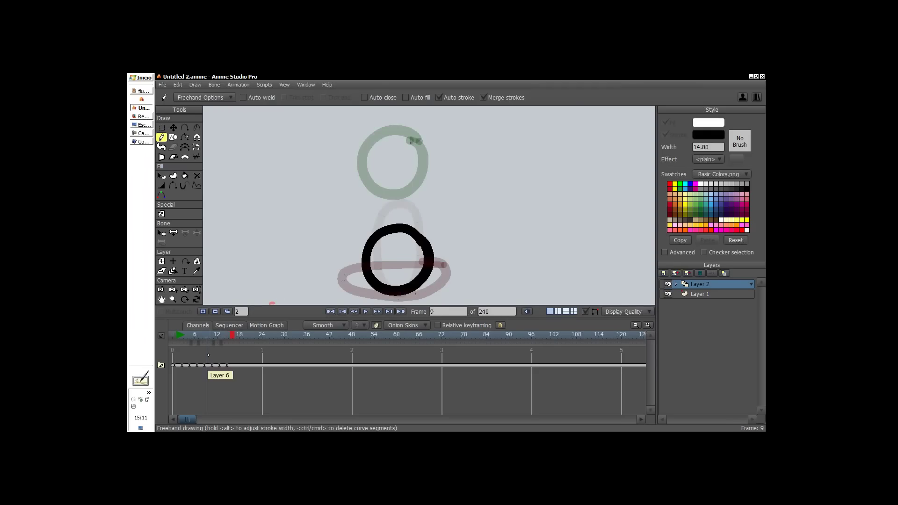
# - Create a new document and draw a small white filled circle without a stroke near the canvas bottom
pyautogui.hotkey('ctrl', 'n')
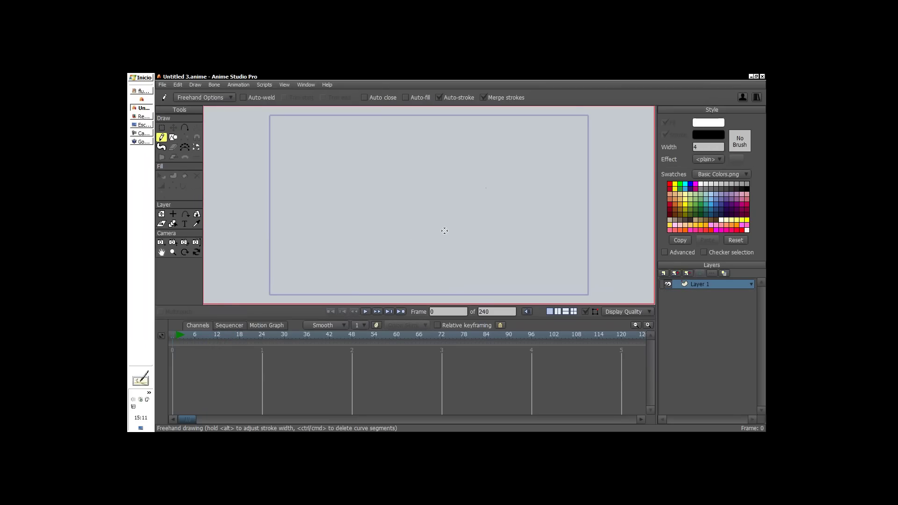
pyautogui.moveTo(454, 223); pyautogui.dragTo(442, 219)
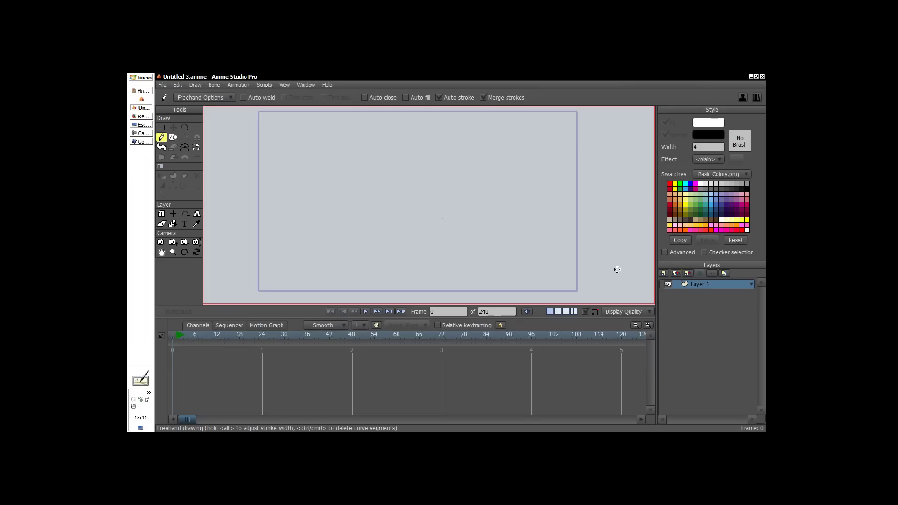
pyautogui.moveTo(617, 266); pyautogui.dragTo(618, 285)
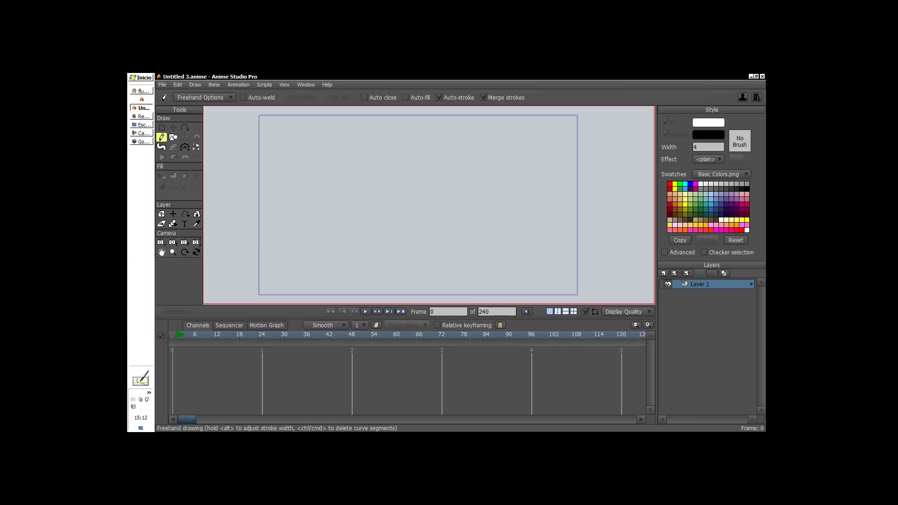
pyautogui.click(173, 137)
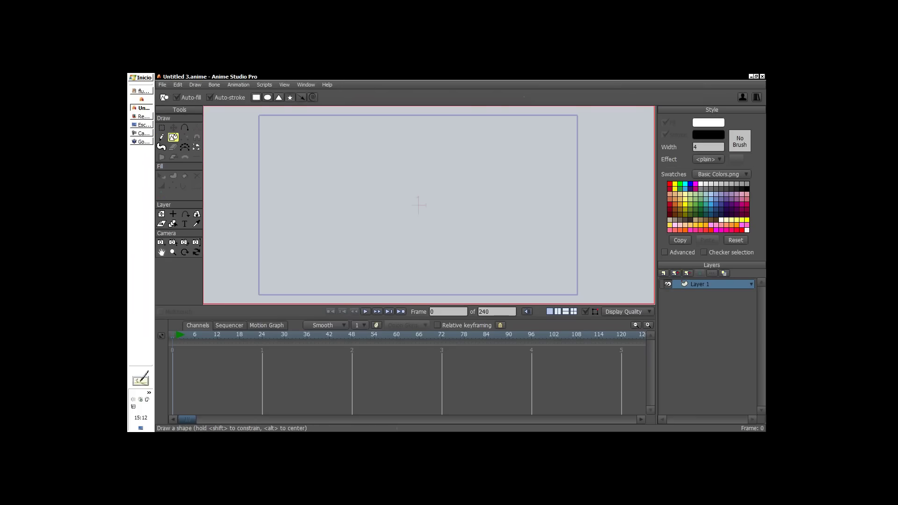
pyautogui.click(230, 98)
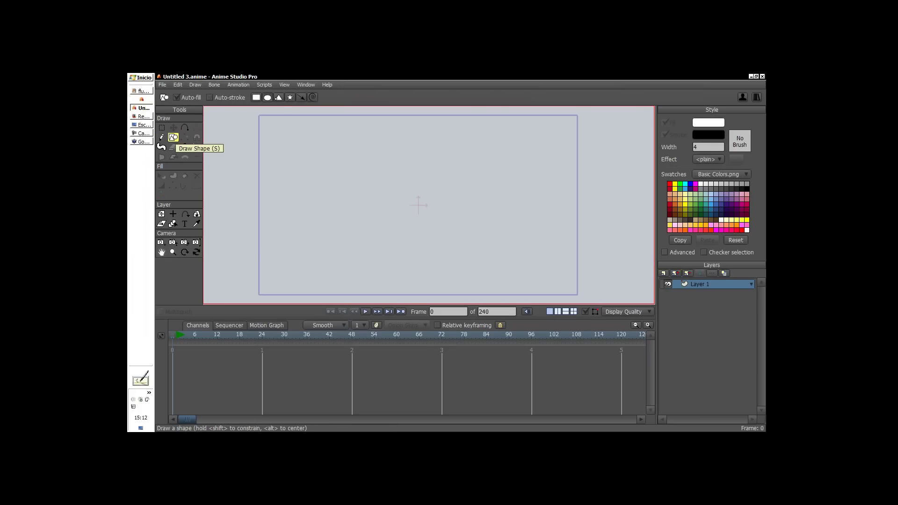
pyautogui.press('shift')
pyautogui.moveTo(426, 259)
pyautogui.mouseDown()
pyautogui.moveTo(451, 281)
pyautogui.moveTo(425, 274)
pyautogui.mouseUp()
pyautogui.press('t')
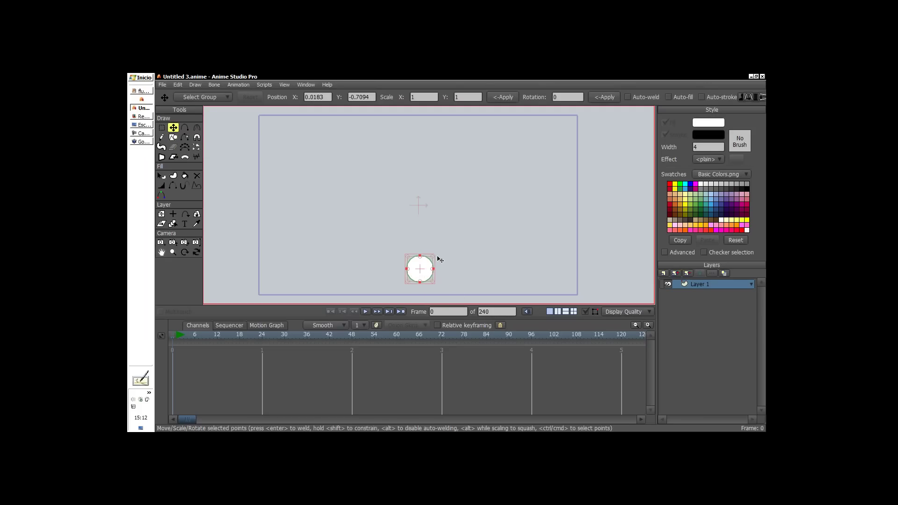
# - At frame 15, move the circle up to the canvas centre and scale it down
pyautogui.moveTo(172, 335); pyautogui.dragTo(217, 334)
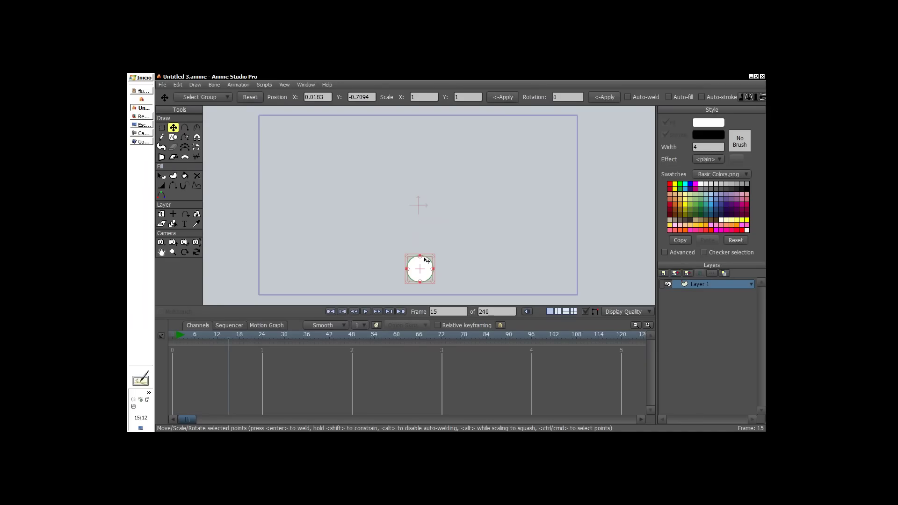
pyautogui.moveTo(432, 275); pyautogui.dragTo(434, 209)
pyautogui.moveTo(183, 342); pyautogui.dragTo(228, 345)
pyautogui.press('g')
pyautogui.press('t')
pyautogui.moveTo(433, 216); pyautogui.dragTo(426, 209)
# - Keyframe the circle near the canvas bottom at frame 1 and shift that keyframe to frame 5
pyautogui.moveTo(174, 341)
pyautogui.mouseDown()
pyautogui.moveTo(207, 346)
pyautogui.moveTo(176, 344)
pyautogui.mouseUp()
pyautogui.moveTo(433, 281); pyautogui.dragTo(436, 262)
pyautogui.click(191, 335)
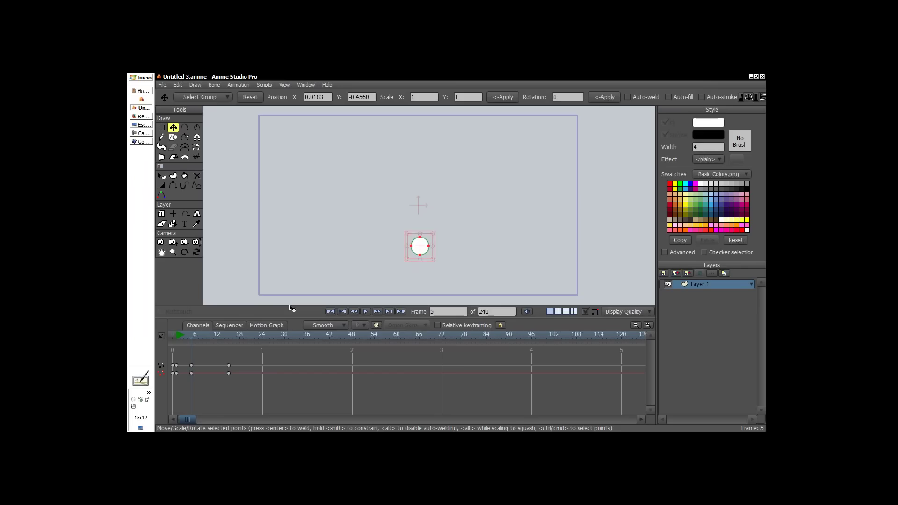
pyautogui.hotkey('ctrl', 'z')
pyautogui.moveTo(176, 364); pyautogui.dragTo(191, 365)
pyautogui.click(195, 334)
pyautogui.moveTo(433, 276); pyautogui.dragTo(435, 280)
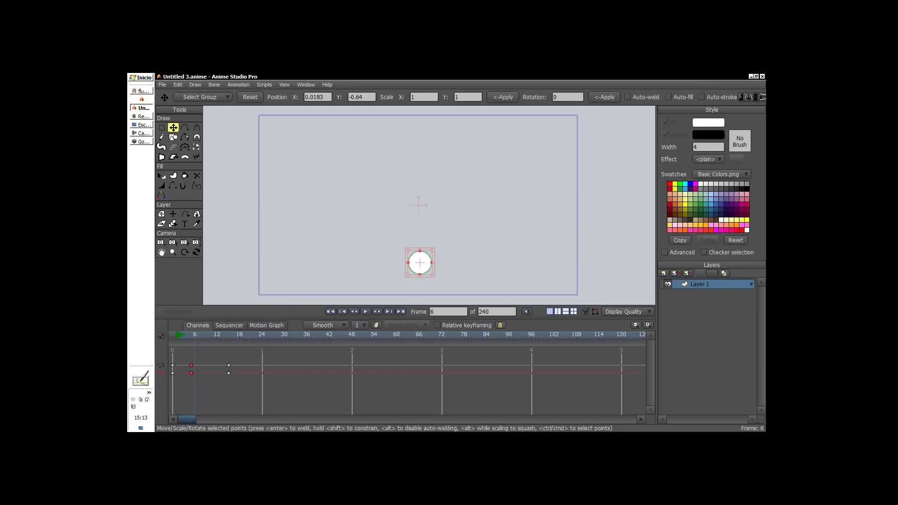
# - Scrub and play back the ball's motion between the bottom and the centre
pyautogui.moveTo(202, 337); pyautogui.dragTo(180, 372)
pyautogui.press('g')
pyautogui.click(228, 373)
pyautogui.click(366, 311)
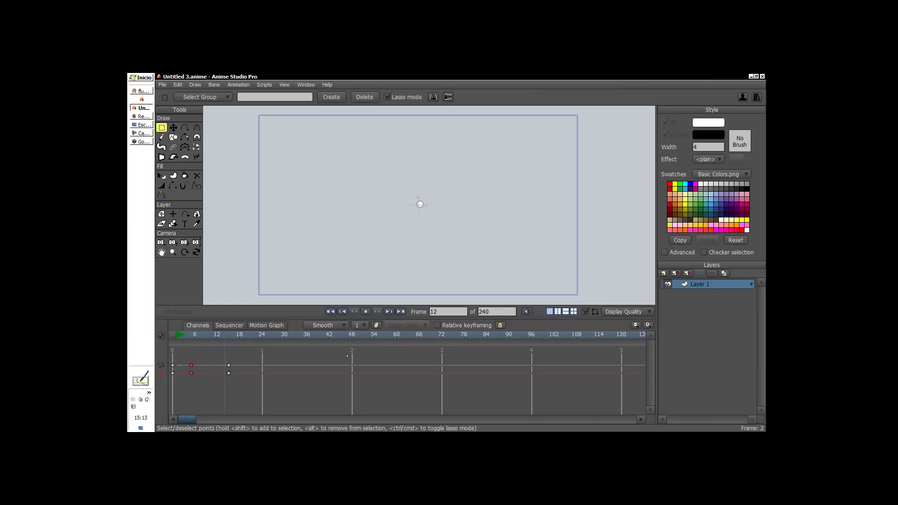
# - Set the frame 15 keyframes to Cycle interpolation back to absolute frame 1 and play the loop
pyautogui.click(227, 367)
pyautogui.doubleClick(229, 365)
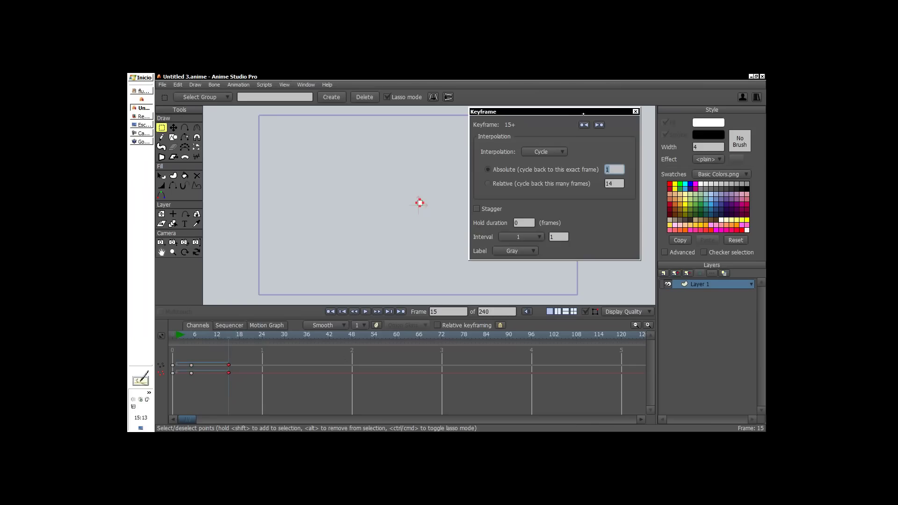
pyautogui.moveTo(583, 114); pyautogui.dragTo(605, 110)
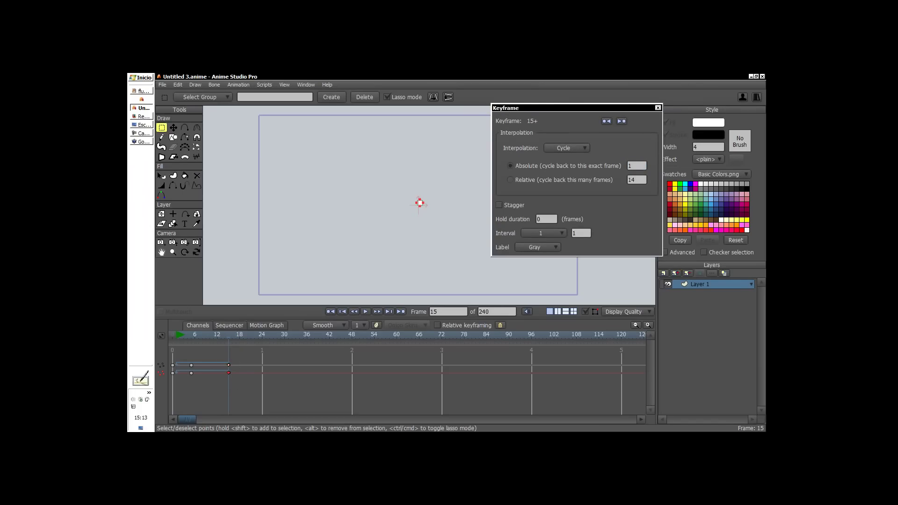
pyautogui.rightClick(229, 365)
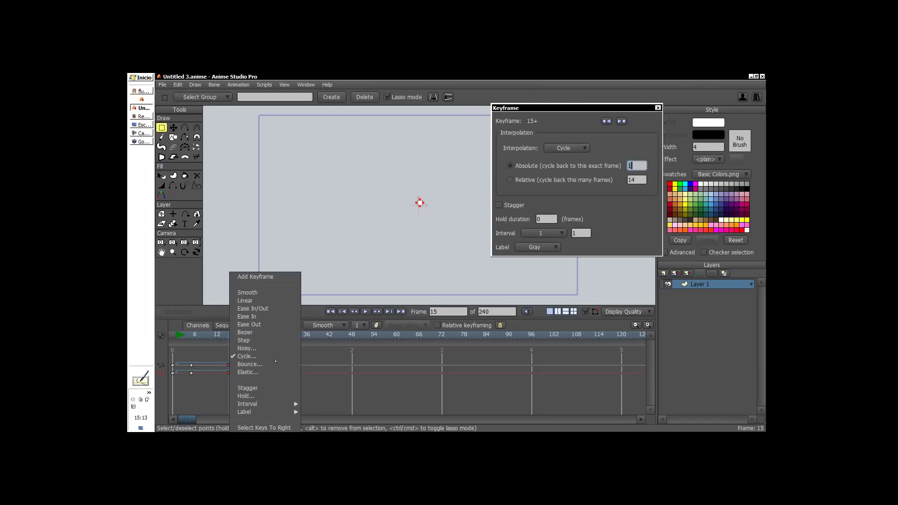
pyautogui.click(279, 355)
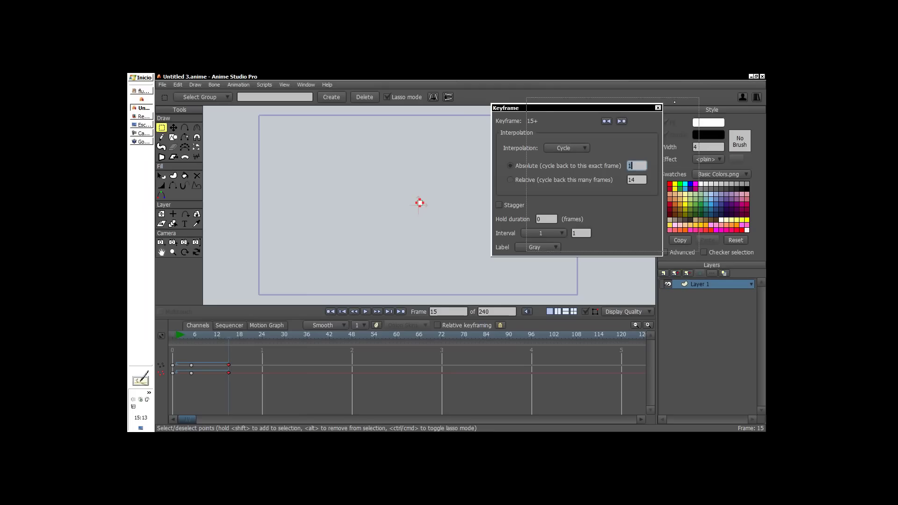
pyautogui.moveTo(639, 110); pyautogui.dragTo(680, 101)
pyautogui.moveTo(185, 338); pyautogui.dragTo(231, 355)
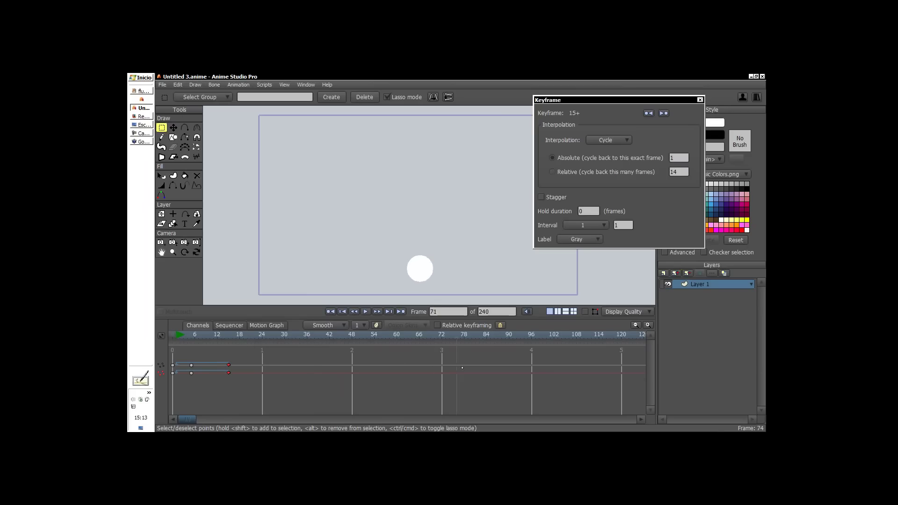
pyautogui.press('space')
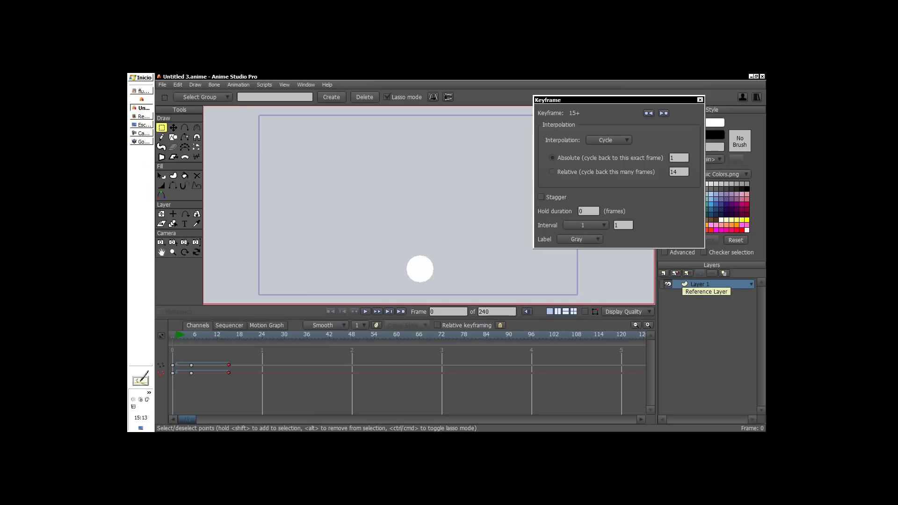
# - Duplicate Layer 1, move the copy left to X -0.1461 and play back both balls
pyautogui.click(676, 272)
pyautogui.press('Return')
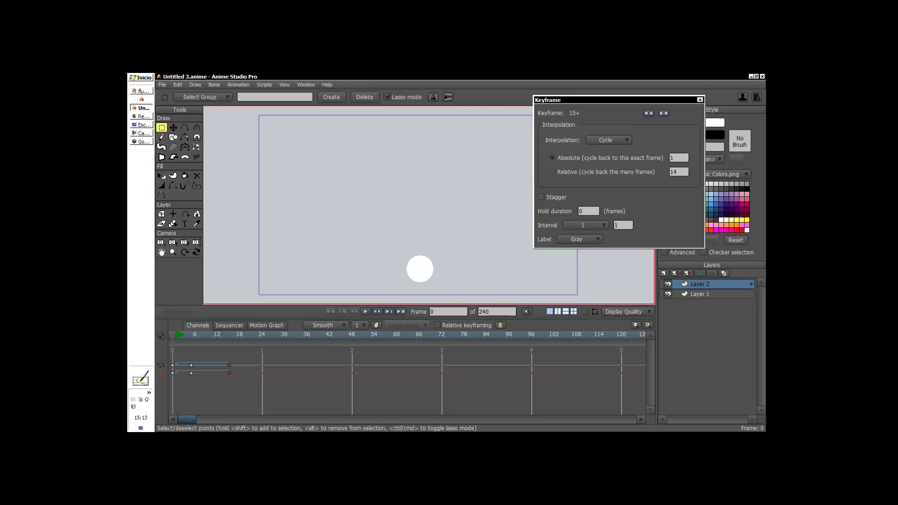
pyautogui.press('m')
pyautogui.moveTo(494, 272); pyautogui.dragTo(480, 274)
pyautogui.press('space')
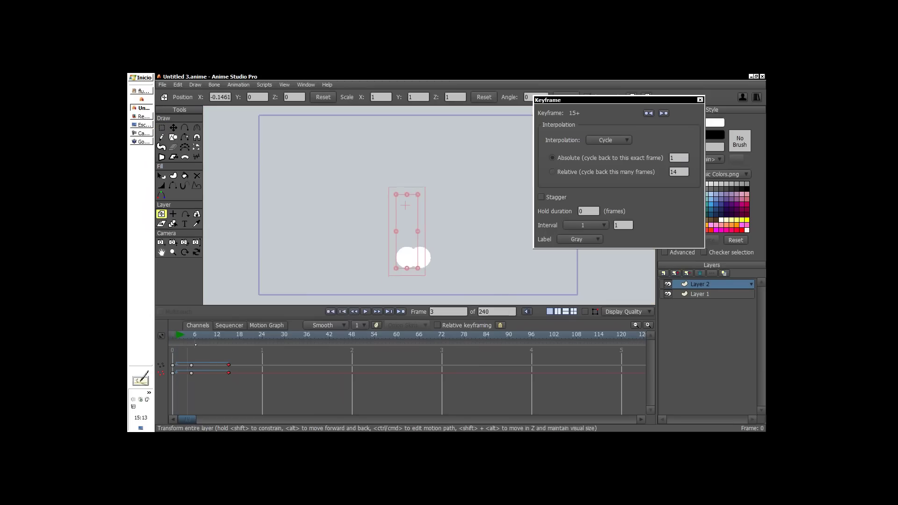
pyautogui.press('space')
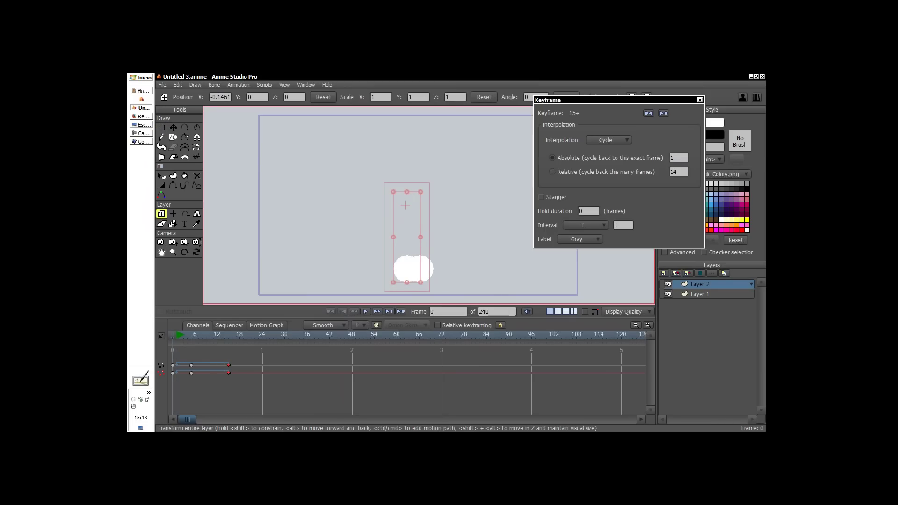
# - Duplicate the ball layer twice more, moving one copy right and the other to X -0.0626
pyautogui.click(674, 273)
pyautogui.moveTo(413, 276); pyautogui.dragTo(441, 277)
pyautogui.click(674, 273)
pyautogui.moveTo(572, 283); pyautogui.dragTo(550, 284)
pyautogui.moveTo(416, 264); pyautogui.dragTo(413, 243)
pyautogui.keyDown('alt'); pyautogui.click(667, 283); pyautogui.keyUp('alt')
pyautogui.keyDown('alt'); pyautogui.click(667, 284); pyautogui.keyUp('alt')
# - Duplicate Layer 4, move the copy right to X 0.1095 and play back the row of balls
pyautogui.click(674, 273)
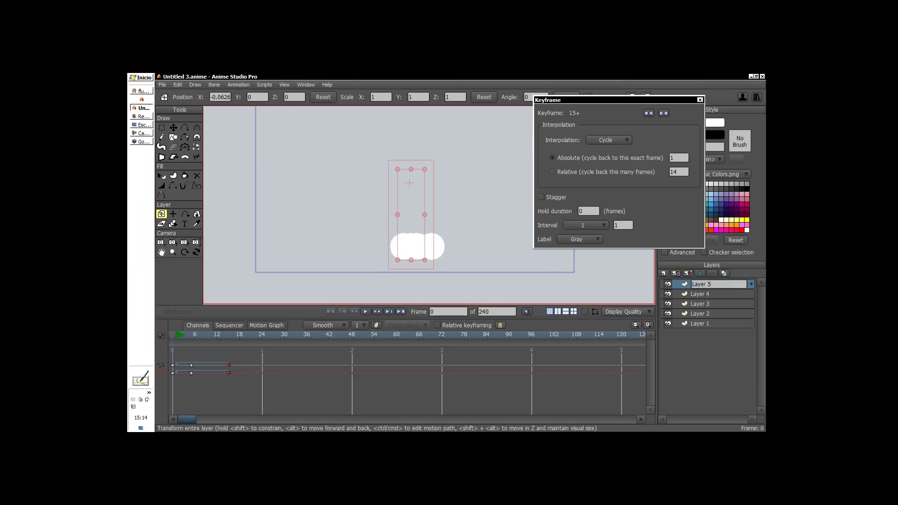
pyautogui.moveTo(454, 264); pyautogui.dragTo(450, 258)
pyautogui.moveTo(471, 264); pyautogui.dragTo(472, 261)
pyautogui.press('space')
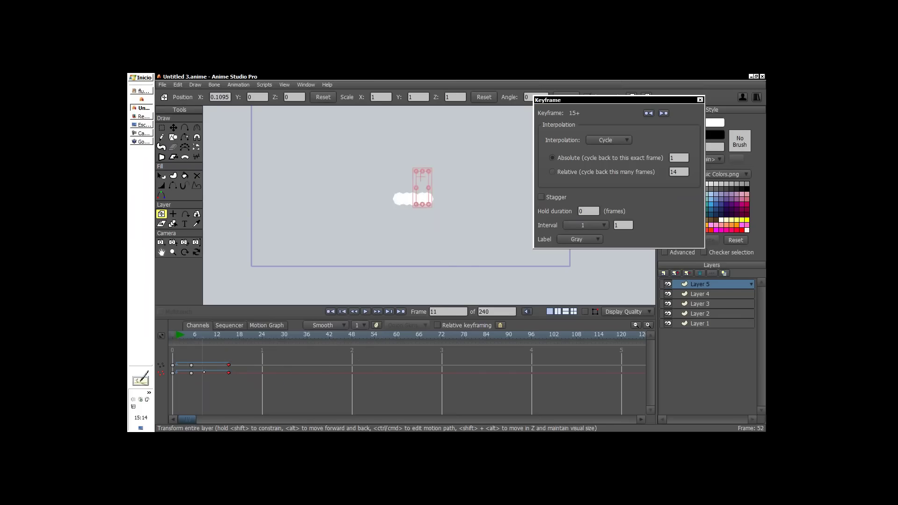
pyautogui.click(264, 376)
pyautogui.click(170, 384)
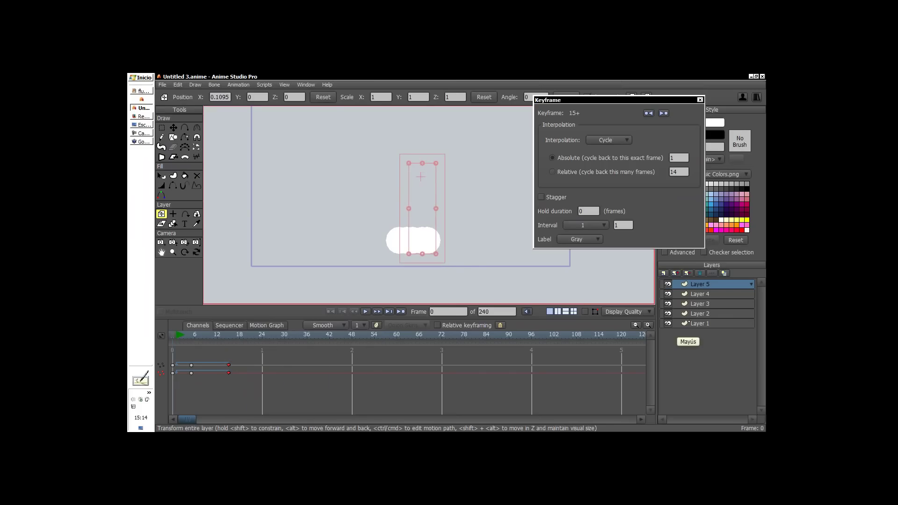
# - Show all five ball layers in an enlarged Sequencer and make Layer 2 the active one
pyautogui.keyDown('shift'); pyautogui.click(688, 323); pyautogui.keyUp('shift')
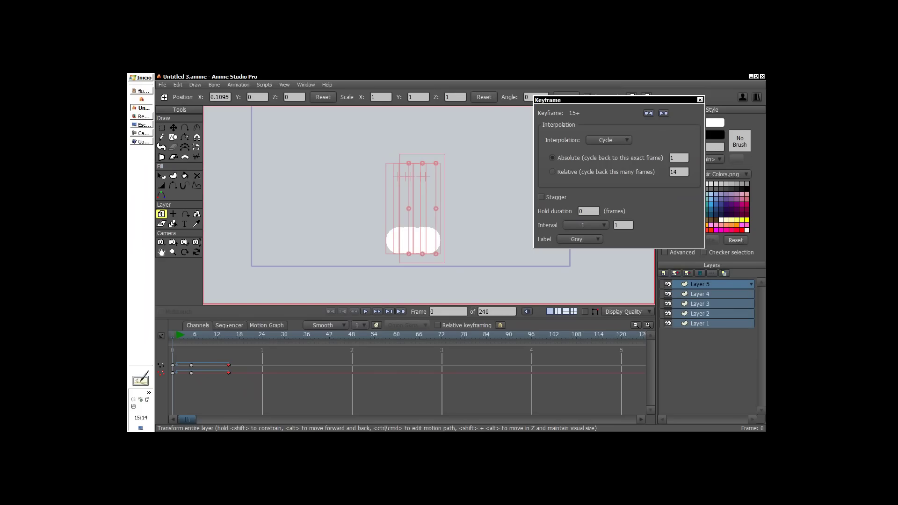
pyautogui.click(228, 326)
pyautogui.click(706, 314)
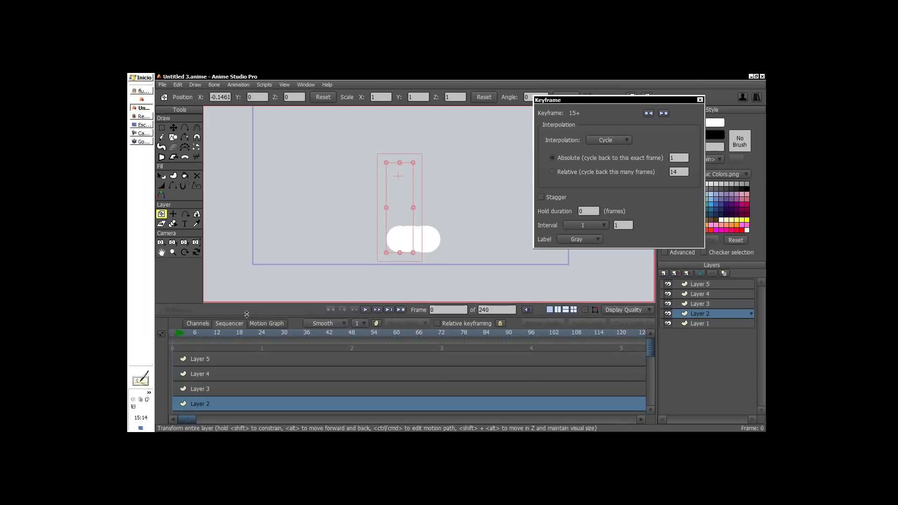
pyautogui.moveTo(246, 318); pyautogui.dragTo(245, 279)
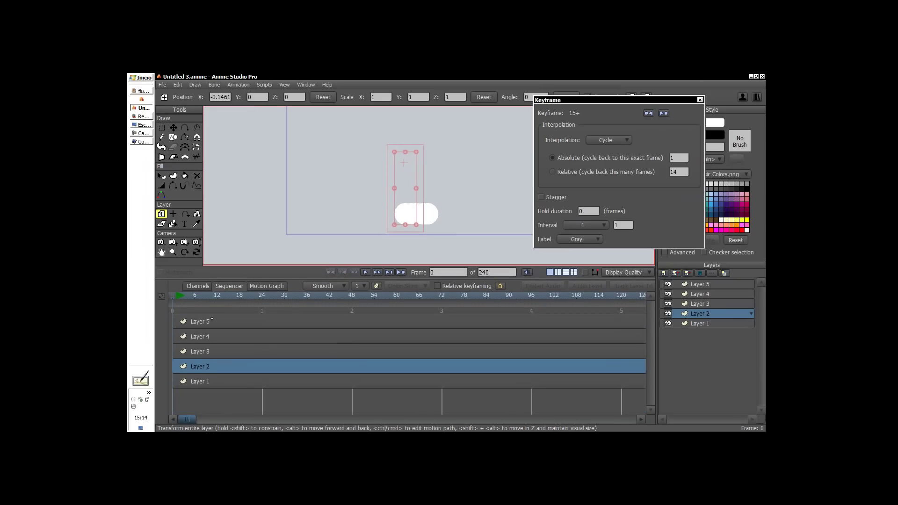
# - Shift Layer 2 about 11 frames earlier in the Sequencer and scrub to check its offset bounce
pyautogui.click(179, 308)
pyautogui.moveTo(179, 308); pyautogui.dragTo(175, 302)
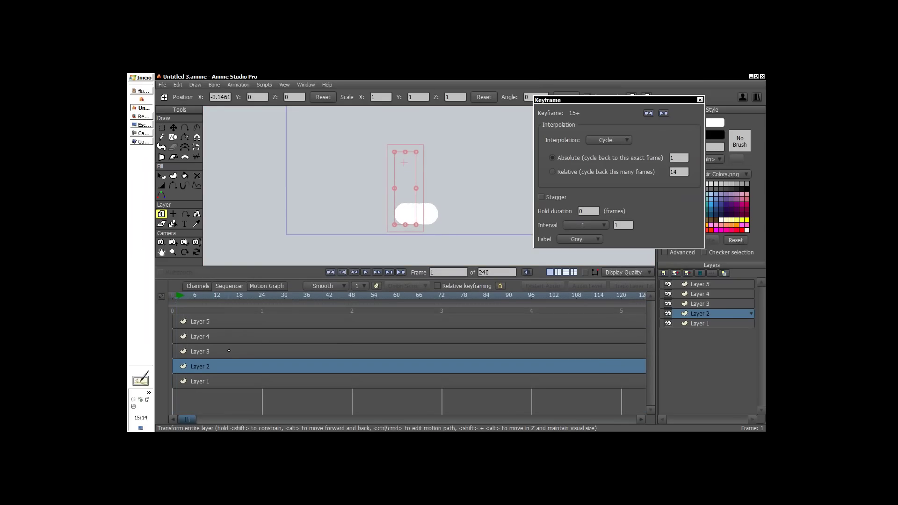
pyautogui.moveTo(297, 368); pyautogui.dragTo(260, 361)
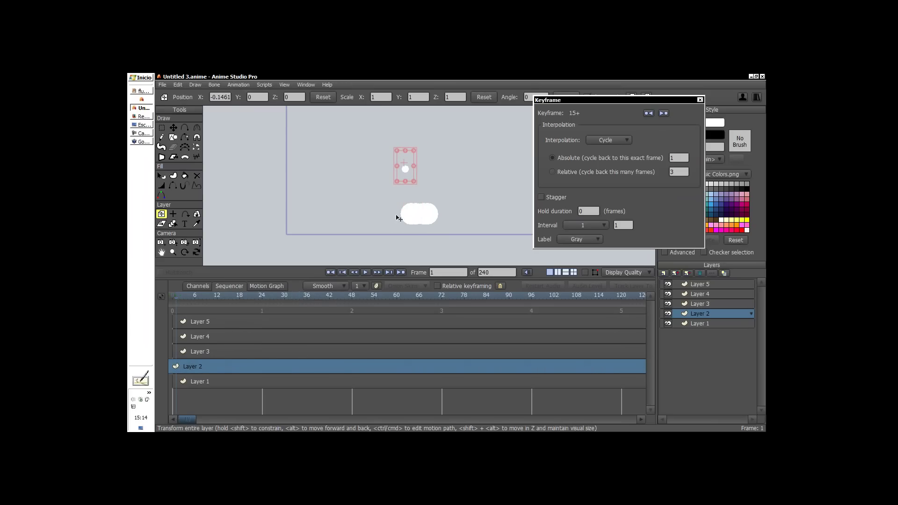
pyautogui.click(179, 300)
pyautogui.moveTo(179, 300); pyautogui.dragTo(269, 337)
# - Shift Layer 3 about 6 frames earlier in the Sequencer and scrub through the offset balls
pyautogui.press('f')
pyautogui.press('g')
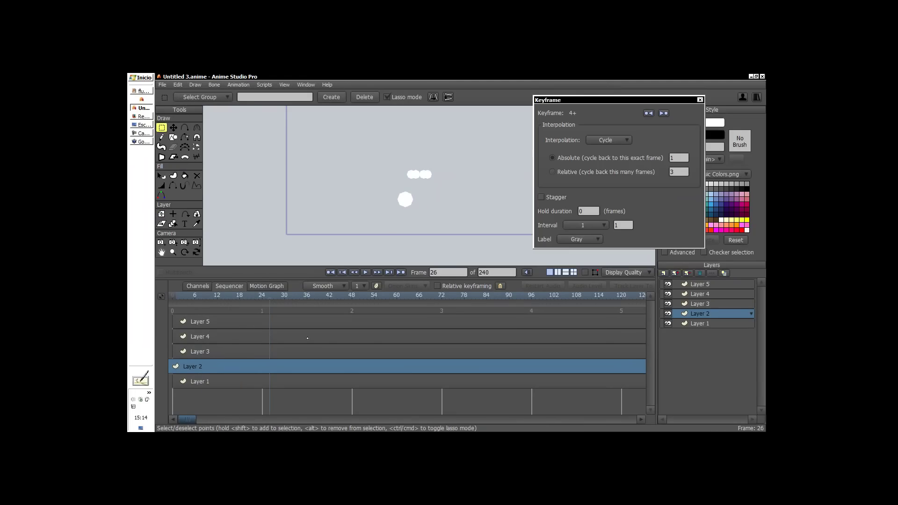
pyautogui.click(333, 345)
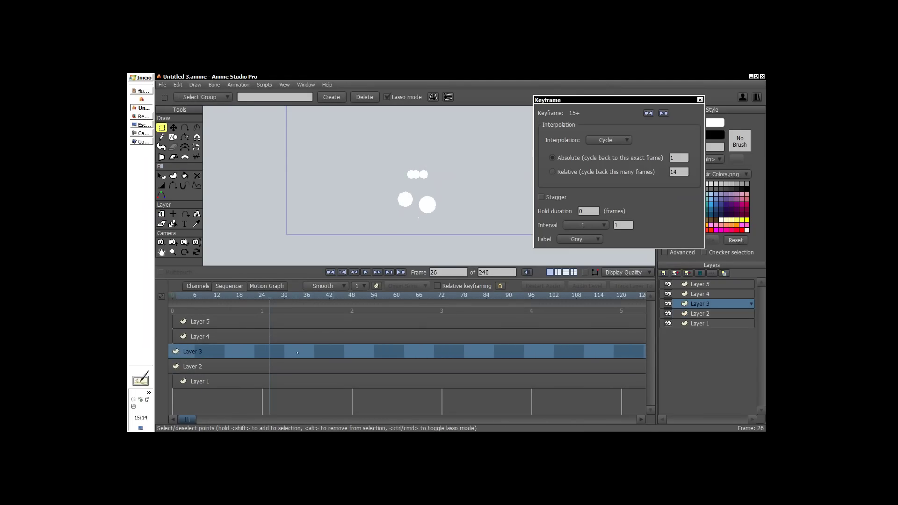
pyautogui.click(198, 304)
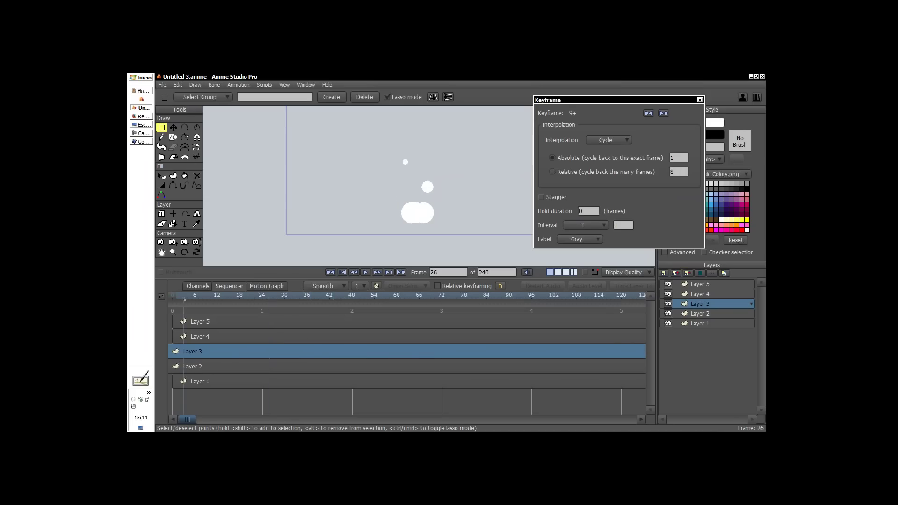
# - Offset the remaining ball layers in the Sequencer, make Layer 5 active and play back the staggered bounce
pyautogui.moveTo(198, 305); pyautogui.dragTo(270, 324)
pyautogui.click(301, 337)
pyautogui.click(308, 324)
pyautogui.moveTo(182, 295); pyautogui.dragTo(197, 285)
pyautogui.click(196, 286)
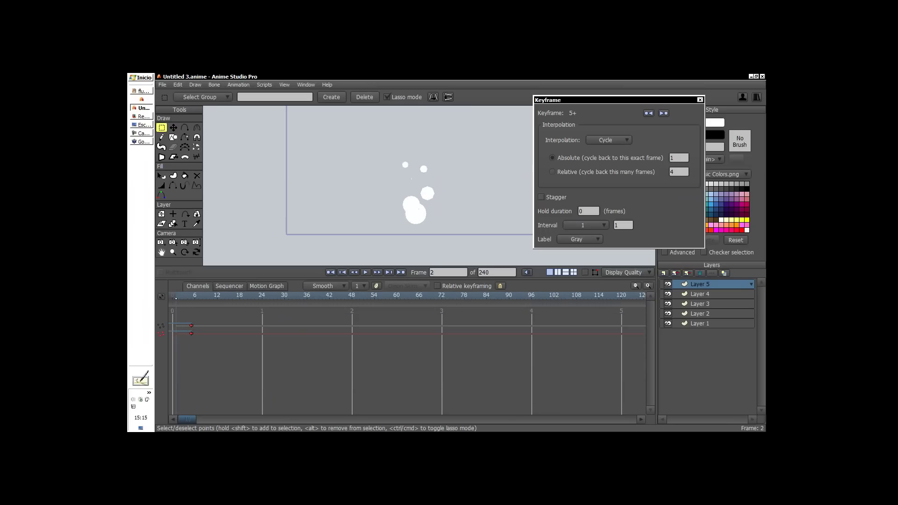
pyautogui.press('space')
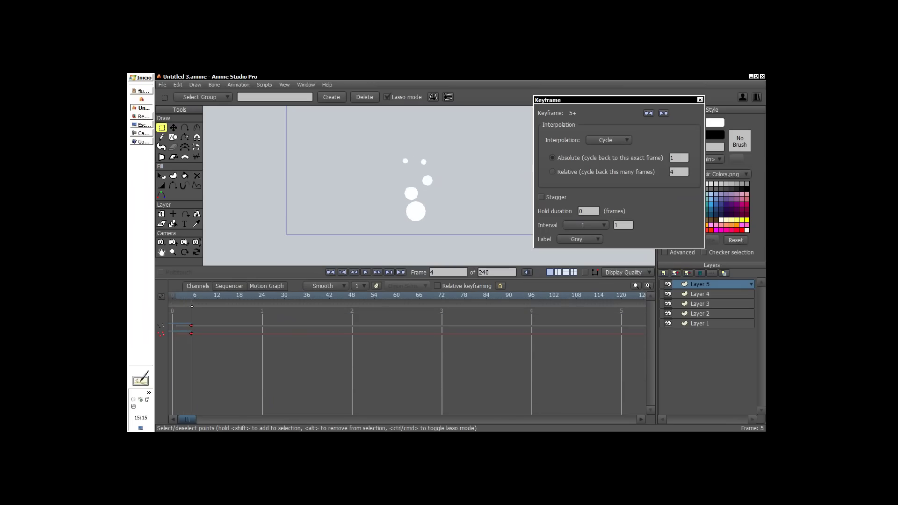
# - Return to frame 0, group all five ball layers into a collapsed group named base, and close the keyframe settings
pyautogui.click(265, 336)
pyautogui.moveTo(265, 336); pyautogui.dragTo(171, 349)
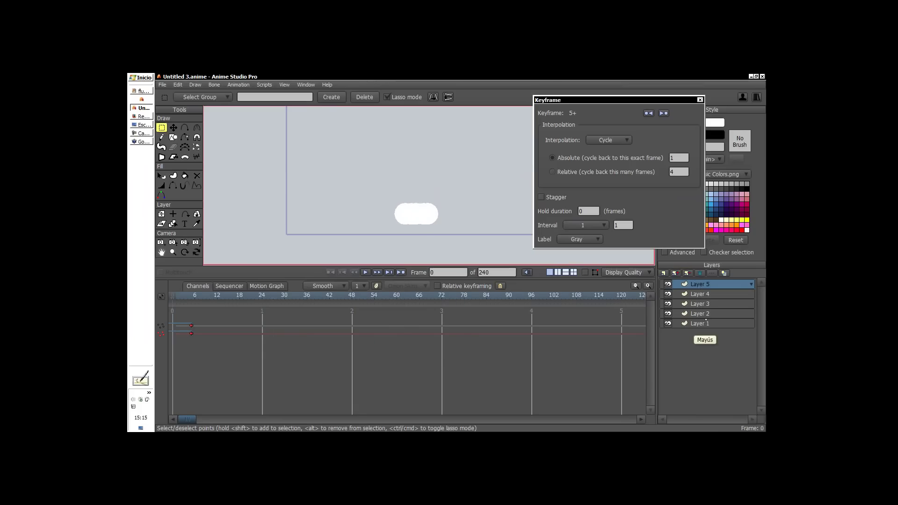
pyautogui.keyDown('shift'); pyautogui.click(697, 323); pyautogui.keyUp('shift')
pyautogui.click(699, 99)
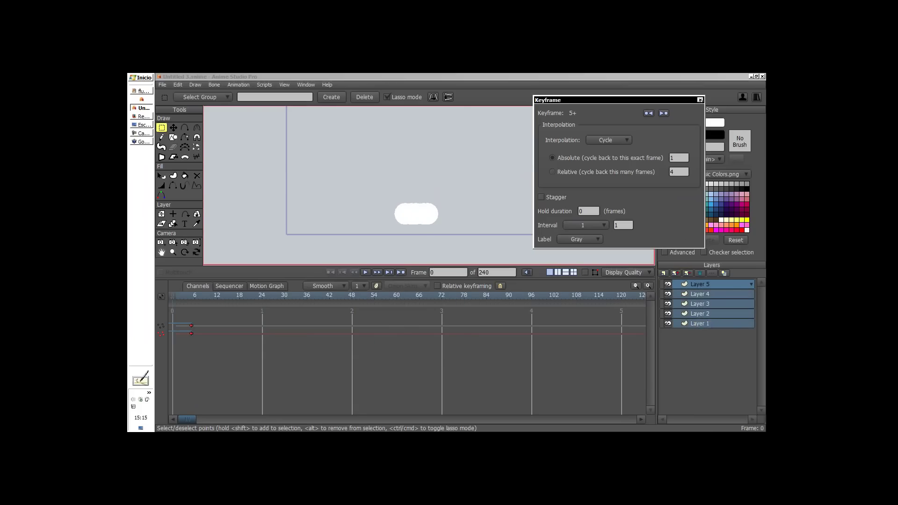
pyautogui.click(663, 273)
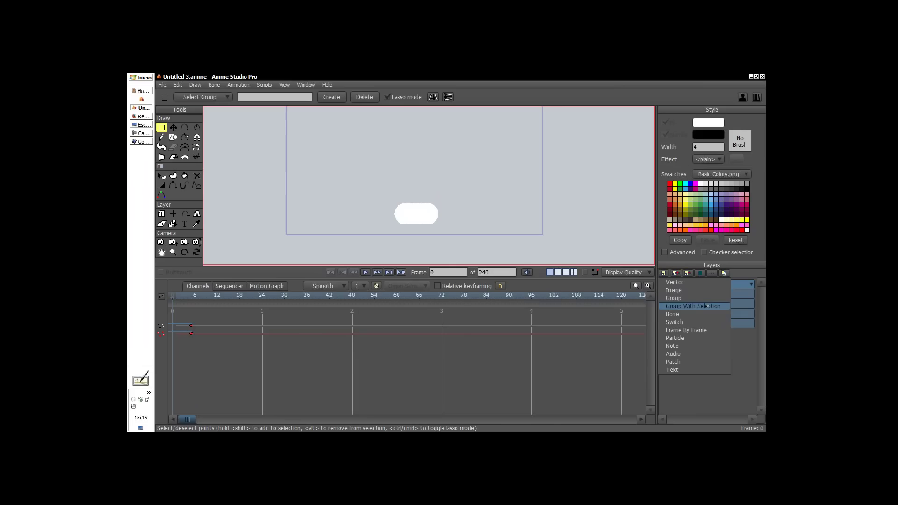
pyautogui.click(692, 306)
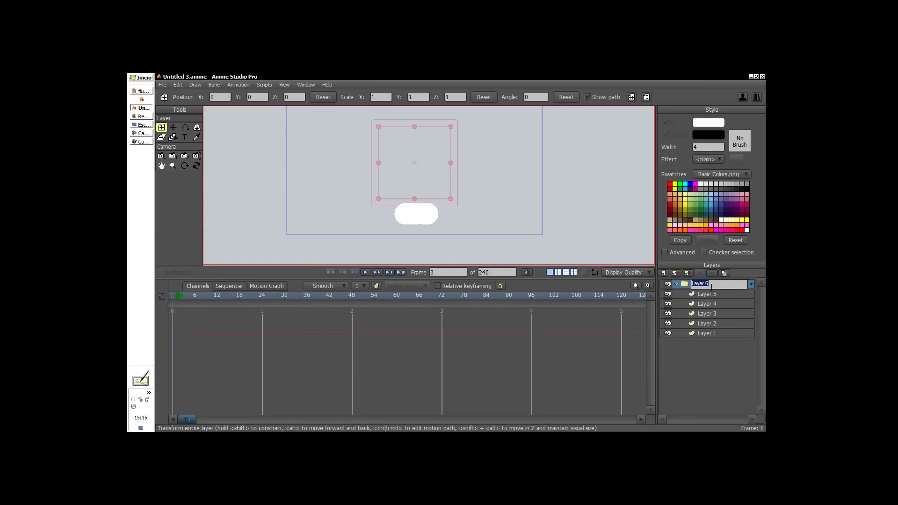
pyautogui.write('base')
pyautogui.press('Return')
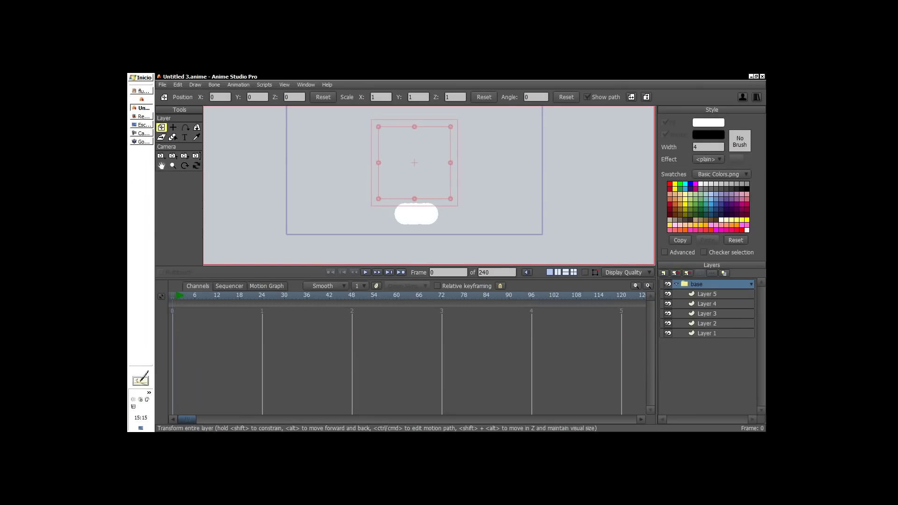
pyautogui.click(676, 284)
# - Add a Frame By Frame layer above the base group
pyautogui.press('space')
pyautogui.press('space')
pyautogui.moveTo(334, 200); pyautogui.dragTo(326, 204)
pyautogui.moveTo(408, 198); pyautogui.dragTo(381, 222)
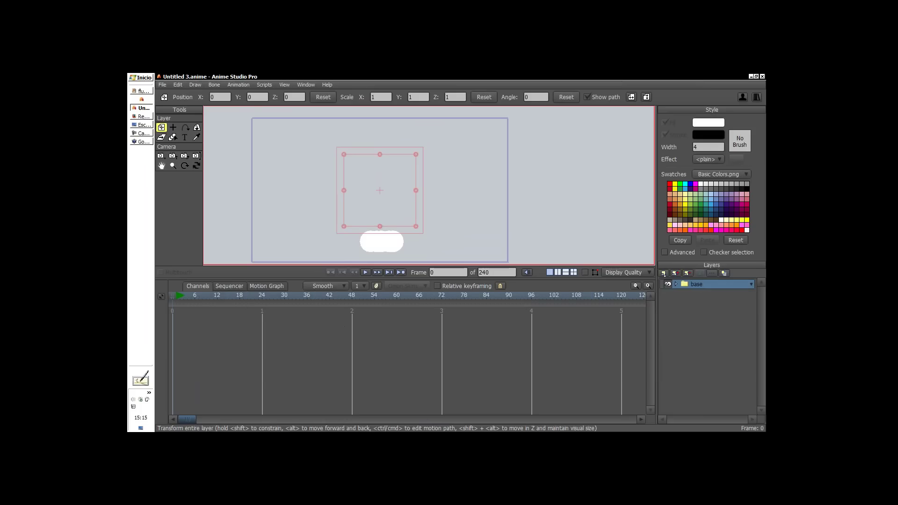
pyautogui.click(662, 272)
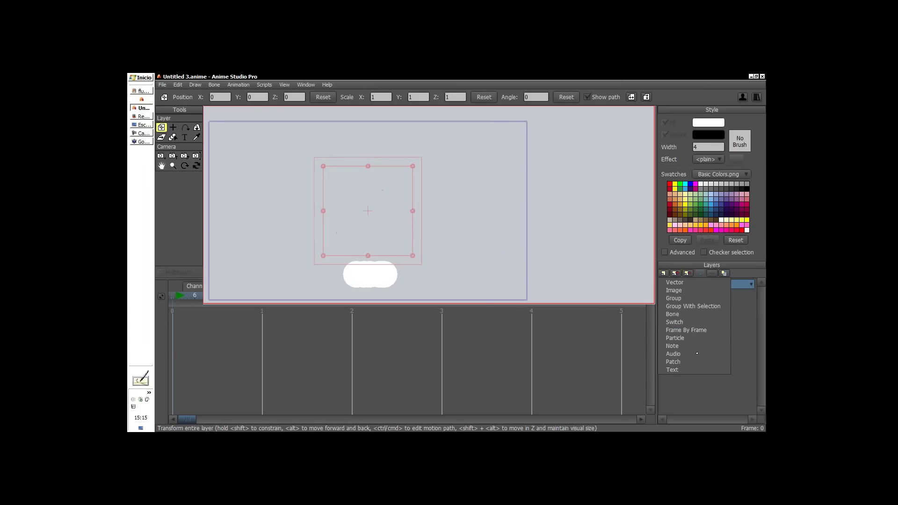
pyautogui.click(686, 330)
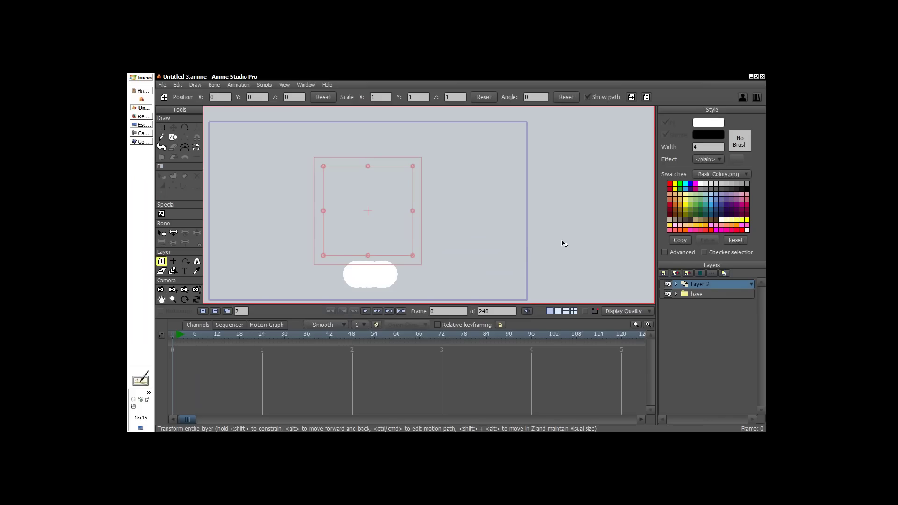
pyautogui.moveTo(518, 264); pyautogui.dragTo(535, 258)
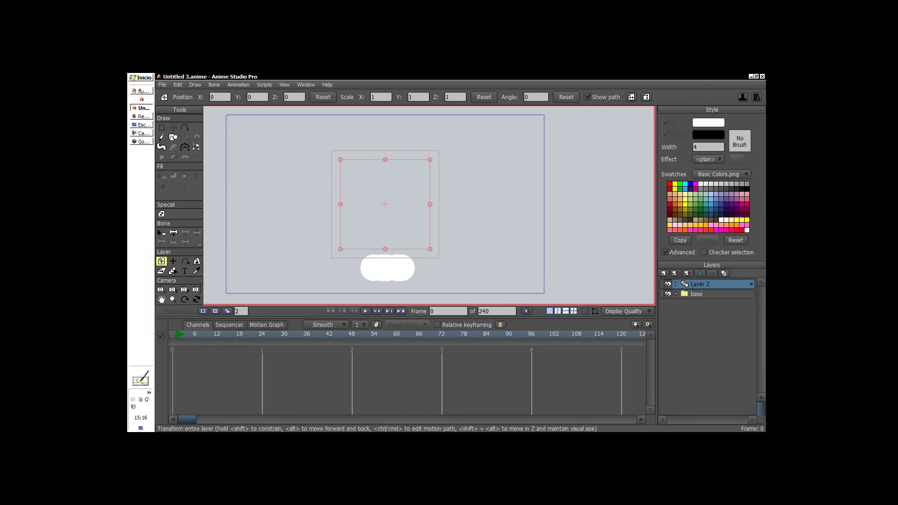
# - Show the advanced style options and create a new style named Line
pyautogui.click(675, 253)
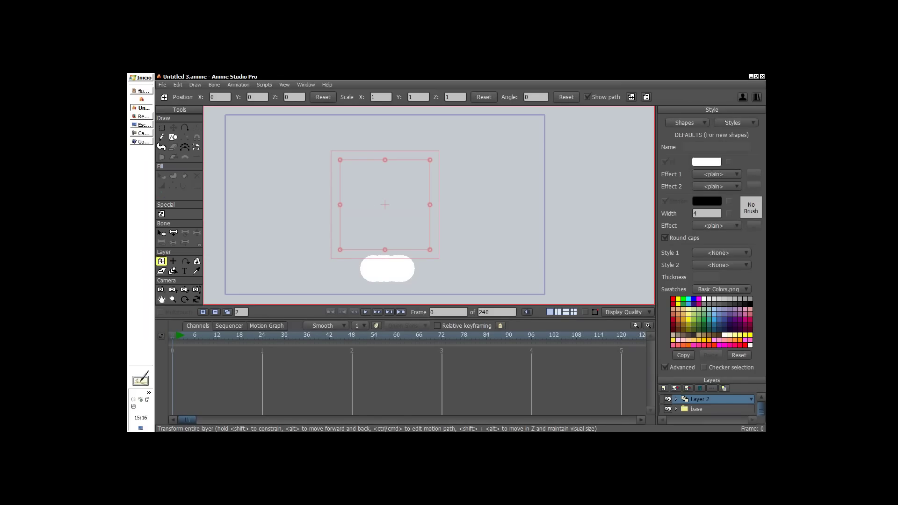
pyautogui.click(729, 123)
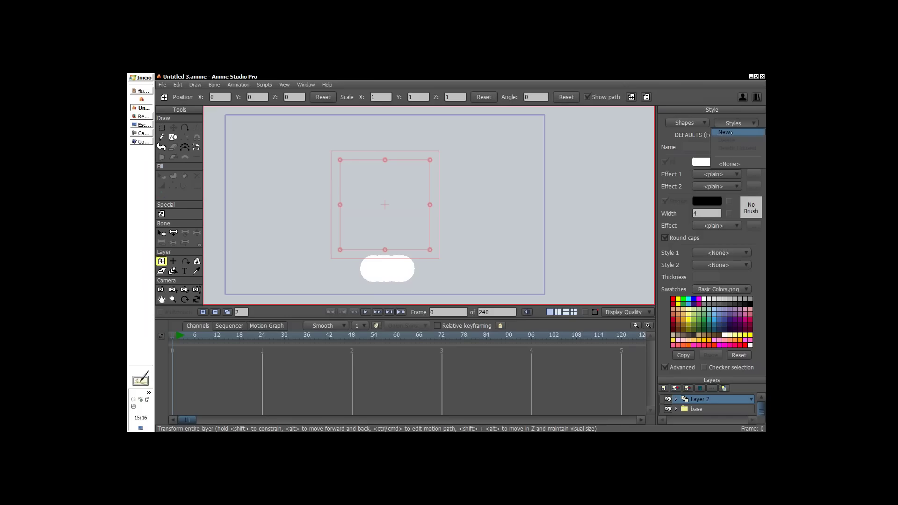
pyautogui.click(729, 132)
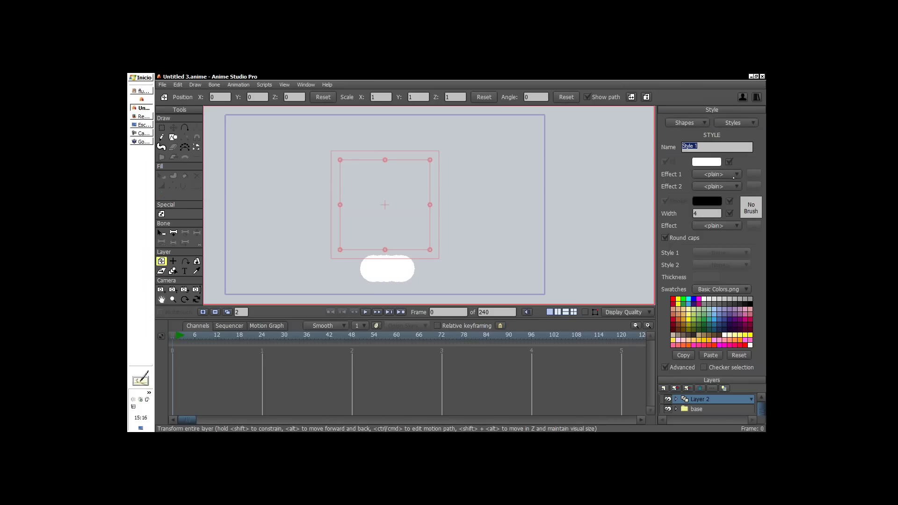
pyautogui.write('Line')
pyautogui.press('Return')
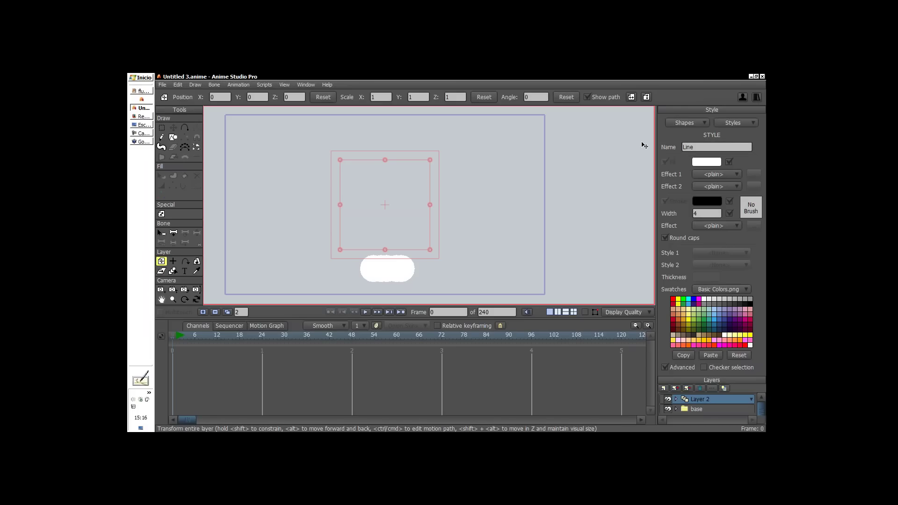
# - Set the Line style's stroke colour to red and its width to 8
pyautogui.click(704, 202)
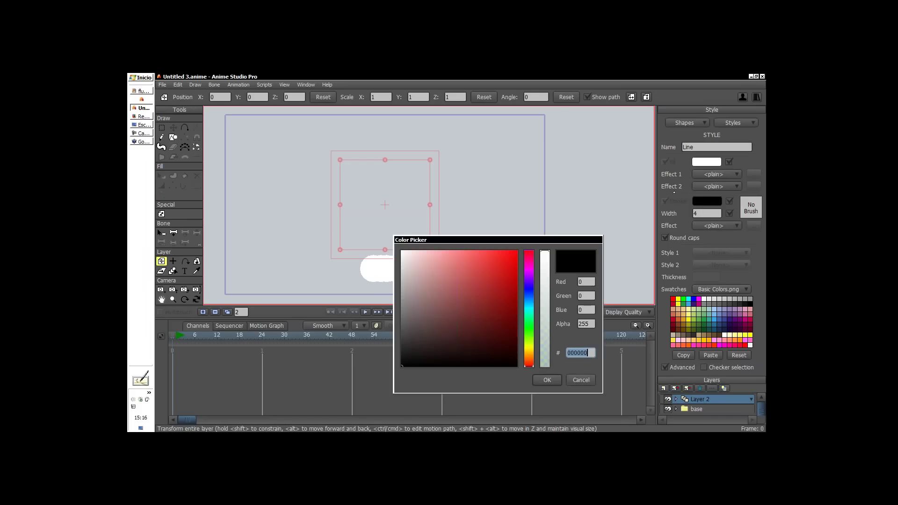
pyautogui.moveTo(556, 237); pyautogui.dragTo(592, 166)
pyautogui.click(546, 186)
pyautogui.click(584, 307)
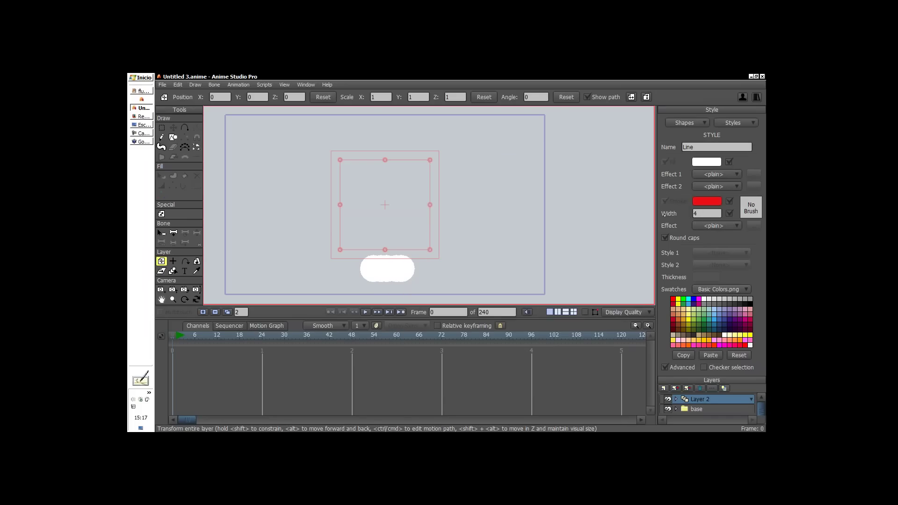
pyautogui.doubleClick(698, 214)
pyautogui.write('8')
# - Return to the defaults for new shapes and assign the Line style as Style 1
pyautogui.click(727, 122)
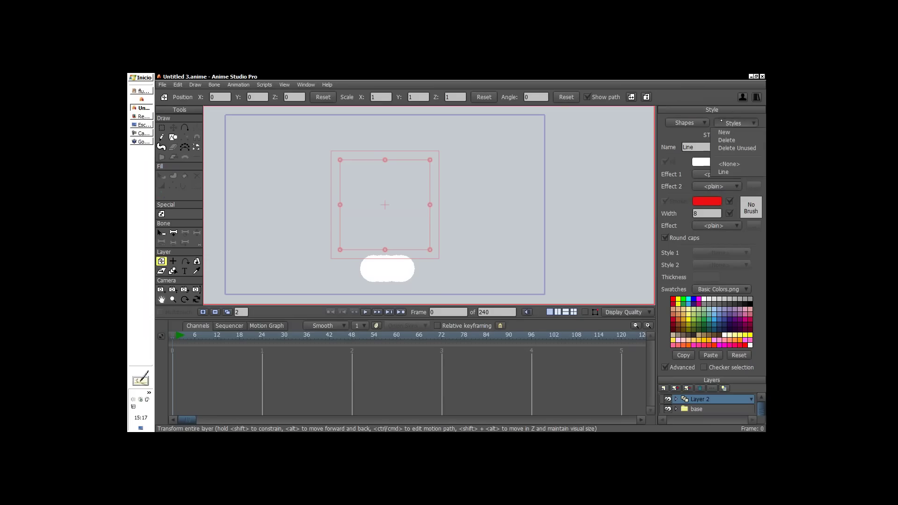
pyautogui.click(739, 164)
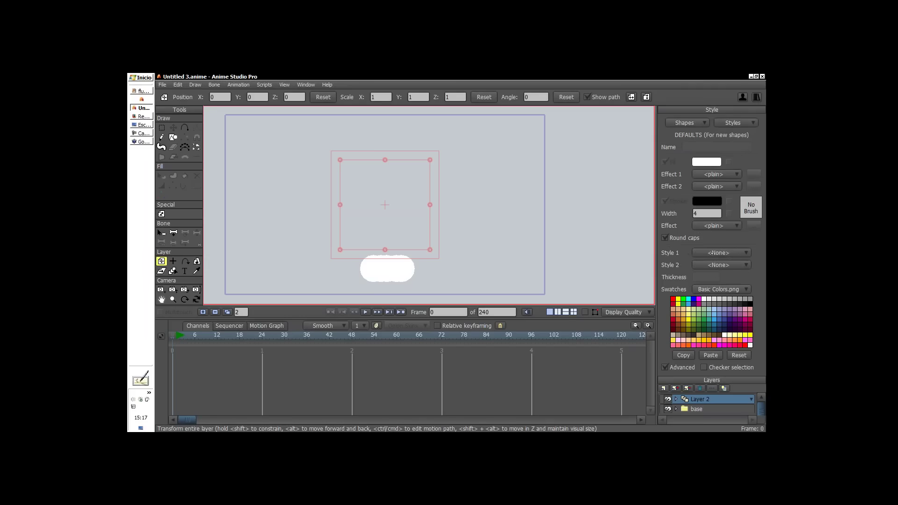
pyautogui.click(727, 253)
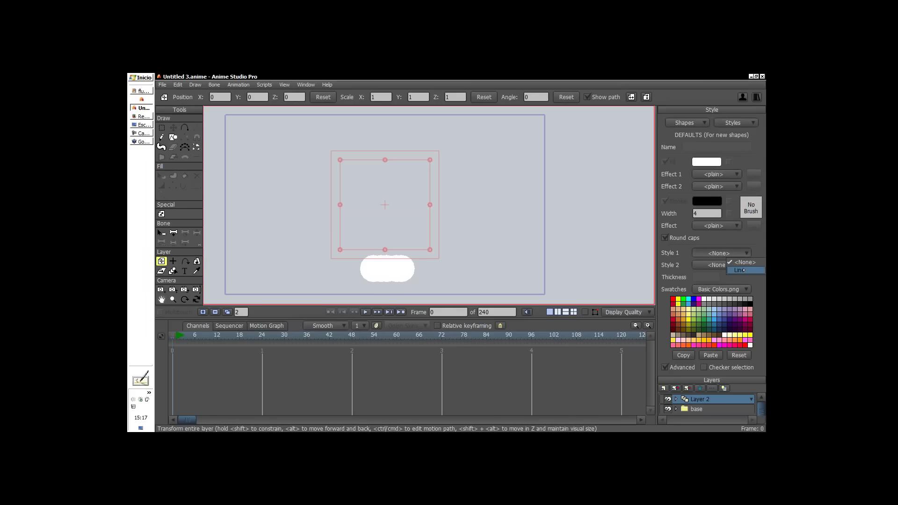
pyautogui.click(742, 270)
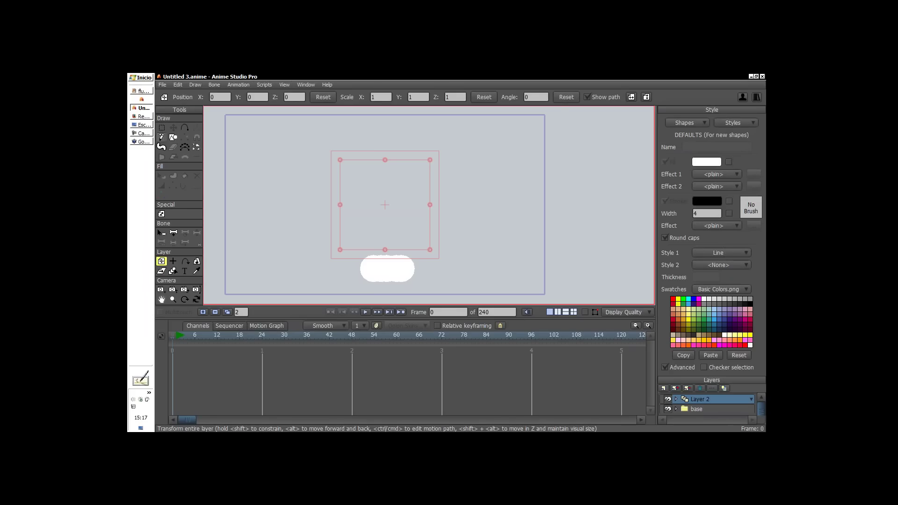
# - Draw a curved freehand test stroke in the Line style and undo it
pyautogui.click(161, 137)
pyautogui.moveTo(314, 278)
pyautogui.mouseDown()
pyautogui.moveTo(319, 239)
pyautogui.moveTo(382, 232)
pyautogui.moveTo(350, 186)
pyautogui.moveTo(349, 202)
pyautogui.moveTo(376, 197)
pyautogui.mouseUp()
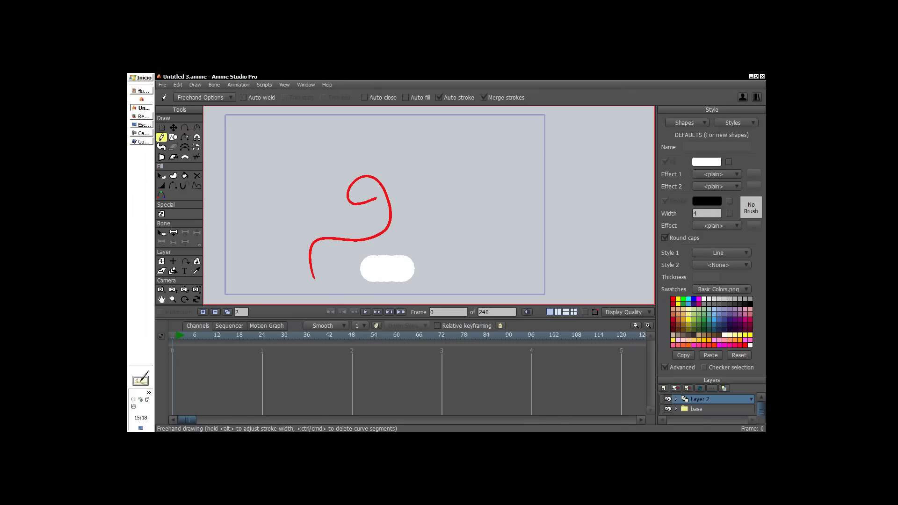
pyautogui.hotkey('ctrl', 'z')
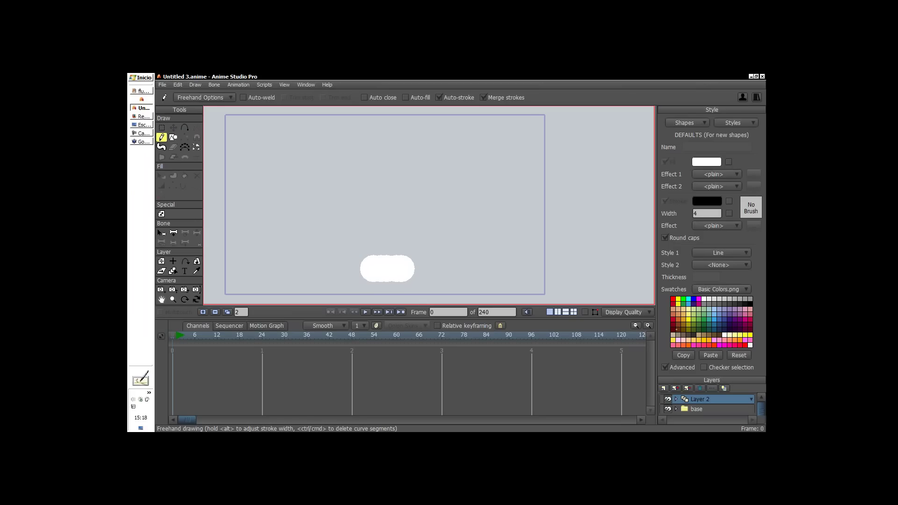
# - At frame 1, freehand-draw a red flame outline around the large balls and a separate spark around the small upper ball
pyautogui.click(176, 335)
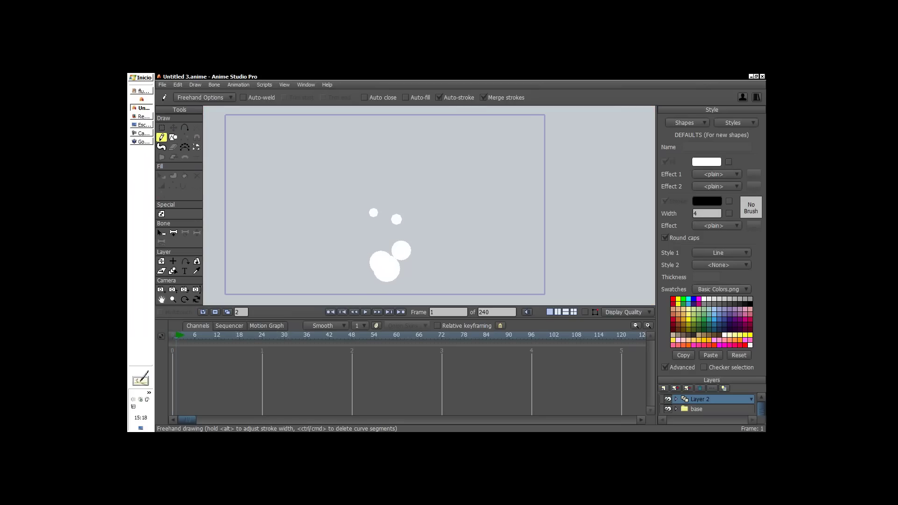
pyautogui.moveTo(403, 250); pyautogui.dragTo(377, 226)
pyautogui.scroll(1, 377, 226)
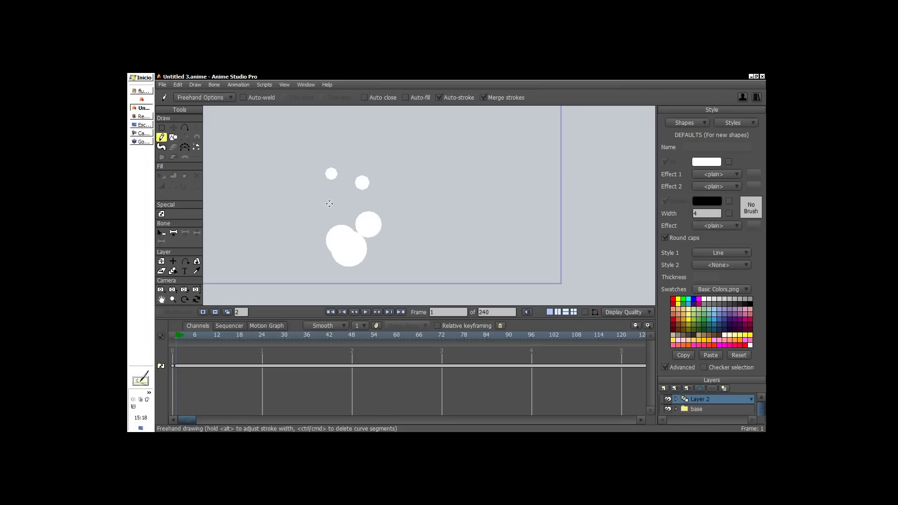
pyautogui.moveTo(346, 267)
pyautogui.mouseDown()
pyautogui.moveTo(328, 242)
pyautogui.moveTo(333, 218)
pyautogui.moveTo(337, 209)
pyautogui.moveTo(338, 223)
pyautogui.moveTo(354, 228)
pyautogui.moveTo(366, 184)
pyautogui.moveTo(361, 194)
pyautogui.moveTo(361, 168)
pyautogui.moveTo(383, 221)
pyautogui.moveTo(347, 268)
pyautogui.mouseUp()
pyautogui.moveTo(333, 166)
pyautogui.mouseDown()
pyautogui.moveTo(331, 185)
pyautogui.moveTo(333, 167)
pyautogui.mouseUp()
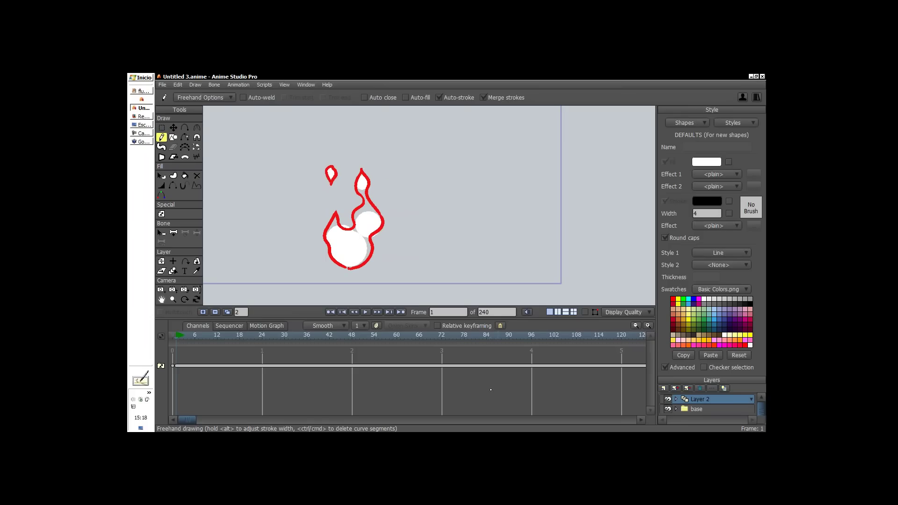
# - Add new drawings at frames 3 and 5 and outline the flame and its detached sparks around the balls in each
pyautogui.click(203, 311)
pyautogui.moveTo(346, 265)
pyautogui.mouseDown()
pyautogui.moveTo(327, 242)
pyautogui.moveTo(332, 210)
pyautogui.moveTo(340, 192)
pyautogui.moveTo(361, 218)
pyautogui.moveTo(362, 193)
pyautogui.moveTo(378, 205)
pyautogui.moveTo(370, 249)
pyautogui.moveTo(345, 265)
pyautogui.mouseUp()
pyautogui.moveTo(361, 160)
pyautogui.mouseDown()
pyautogui.moveTo(363, 175)
pyautogui.moveTo(362, 160)
pyautogui.moveTo(332, 156)
pyautogui.mouseUp()
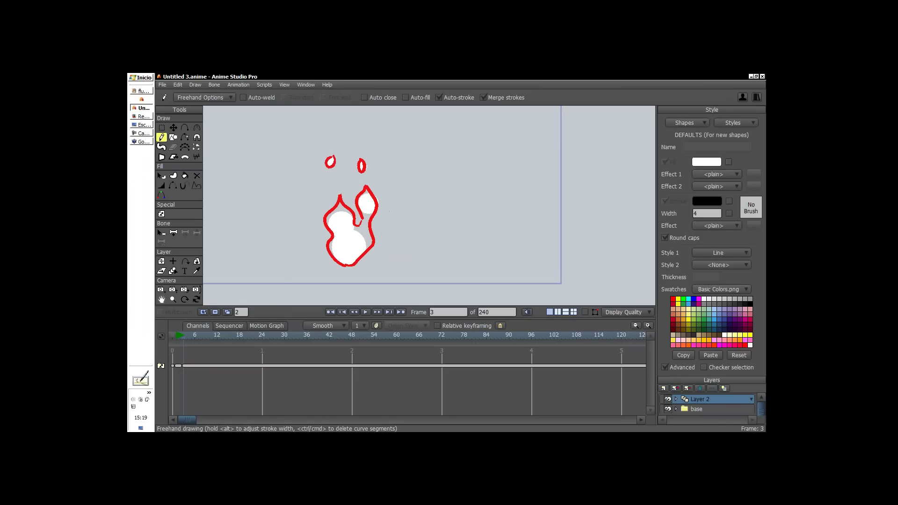
pyautogui.click(203, 312)
pyautogui.moveTo(325, 266)
pyautogui.mouseDown()
pyautogui.moveTo(312, 258)
pyautogui.moveTo(337, 223)
pyautogui.moveTo(331, 199)
pyautogui.moveTo(351, 198)
pyautogui.moveTo(354, 222)
pyautogui.moveTo(370, 236)
pyautogui.moveTo(367, 253)
pyautogui.moveTo(332, 265)
pyautogui.mouseUp()
pyautogui.moveTo(365, 175)
pyautogui.mouseDown()
pyautogui.moveTo(363, 189)
pyautogui.moveTo(360, 153)
pyautogui.mouseUp()
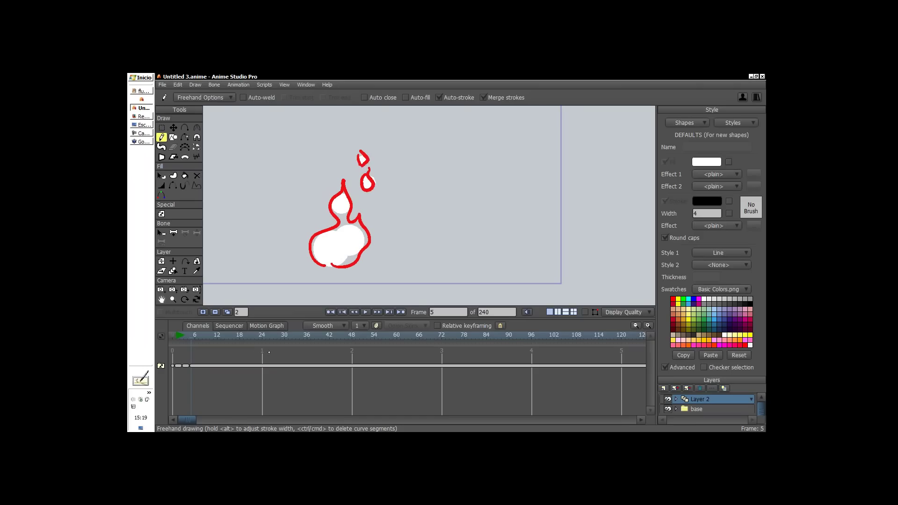
# - Add new drawings at frames 7 and 9 and trace the flame and sparks around the ball positions
pyautogui.click(202, 311)
pyautogui.moveTo(333, 268)
pyautogui.mouseDown()
pyautogui.moveTo(312, 254)
pyautogui.moveTo(344, 204)
pyautogui.moveTo(341, 167)
pyautogui.moveTo(352, 206)
pyautogui.moveTo(384, 241)
pyautogui.moveTo(348, 269)
pyautogui.moveTo(333, 268)
pyautogui.mouseUp()
pyautogui.moveTo(367, 163)
pyautogui.mouseDown()
pyautogui.moveTo(369, 174)
pyautogui.moveTo(367, 163)
pyautogui.mouseUp()
pyautogui.click(204, 311)
pyautogui.moveTo(338, 258)
pyautogui.mouseDown()
pyautogui.moveTo(321, 225)
pyautogui.moveTo(332, 223)
pyautogui.moveTo(345, 190)
pyautogui.moveTo(340, 156)
pyautogui.moveTo(356, 217)
pyautogui.moveTo(361, 224)
pyautogui.moveTo(367, 211)
pyautogui.moveTo(376, 228)
pyautogui.moveTo(371, 253)
pyautogui.moveTo(348, 262)
pyautogui.mouseUp()
pyautogui.moveTo(369, 158)
pyautogui.mouseDown()
pyautogui.moveTo(366, 172)
pyautogui.moveTo(370, 158)
pyautogui.mouseUp()
# - Add new drawings at frames 11 and 13 and outline the flame with one small spark above it in each
pyautogui.click(203, 312)
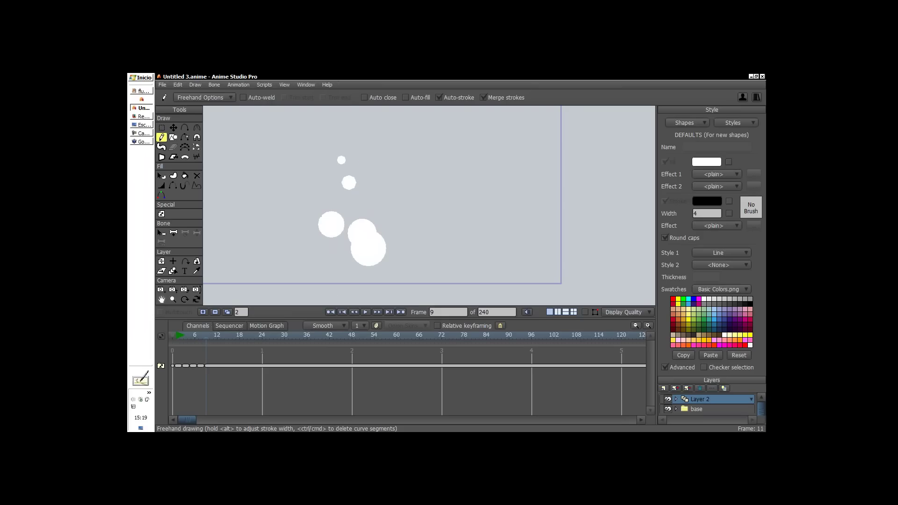
pyautogui.moveTo(360, 267)
pyautogui.mouseDown()
pyautogui.moveTo(353, 238)
pyautogui.moveTo(321, 209)
pyautogui.moveTo(352, 199)
pyautogui.moveTo(354, 182)
pyautogui.moveTo(389, 239)
pyautogui.moveTo(374, 272)
pyautogui.moveTo(361, 269)
pyautogui.mouseUp()
pyautogui.moveTo(337, 165); pyautogui.dragTo(343, 167)
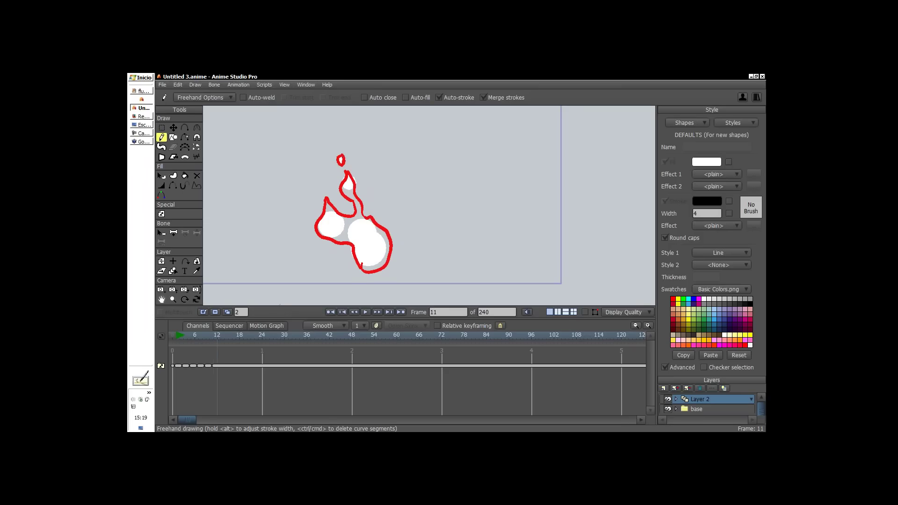
pyautogui.hotkey('ctrl', 'Right')
pyautogui.hotkey('ctrl', 'Right')
pyautogui.moveTo(322, 249)
pyautogui.mouseDown()
pyautogui.moveTo(355, 260)
pyautogui.moveTo(388, 236)
pyautogui.moveTo(370, 199)
pyautogui.moveTo(354, 202)
pyautogui.moveTo(352, 223)
pyautogui.moveTo(333, 181)
pyautogui.moveTo(324, 256)
pyautogui.mouseUp()
pyautogui.moveTo(352, 161); pyautogui.dragTo(350, 176)
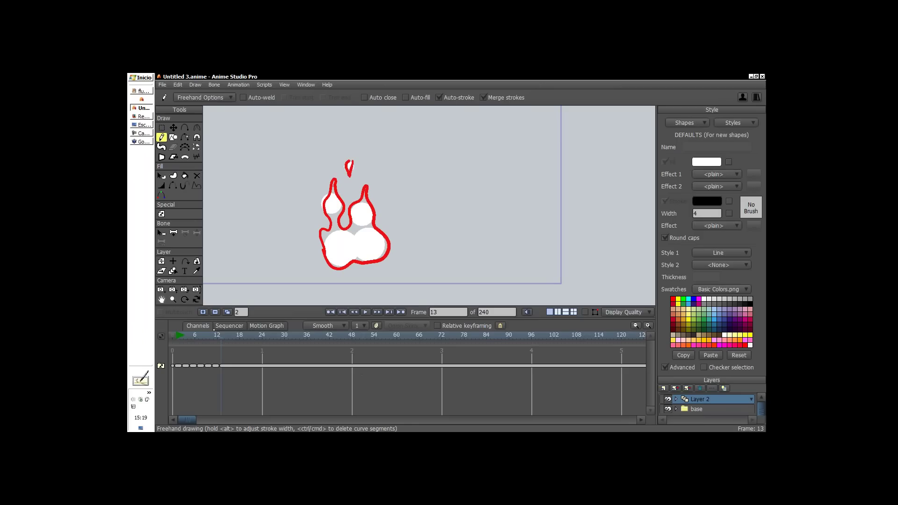
# - Add a new drawing at frame 15 and outline the flame with two detached sparks above it
pyautogui.click(203, 312)
pyautogui.moveTo(321, 237)
pyautogui.mouseDown()
pyautogui.moveTo(346, 268)
pyautogui.moveTo(382, 236)
pyautogui.moveTo(371, 207)
pyautogui.moveTo(360, 221)
pyautogui.moveTo(361, 172)
pyautogui.moveTo(345, 217)
pyautogui.moveTo(329, 206)
pyautogui.moveTo(348, 220)
pyautogui.mouseUp()
pyautogui.moveTo(332, 172)
pyautogui.mouseDown()
pyautogui.moveTo(331, 194)
pyautogui.moveTo(352, 156)
pyautogui.mouseUp()
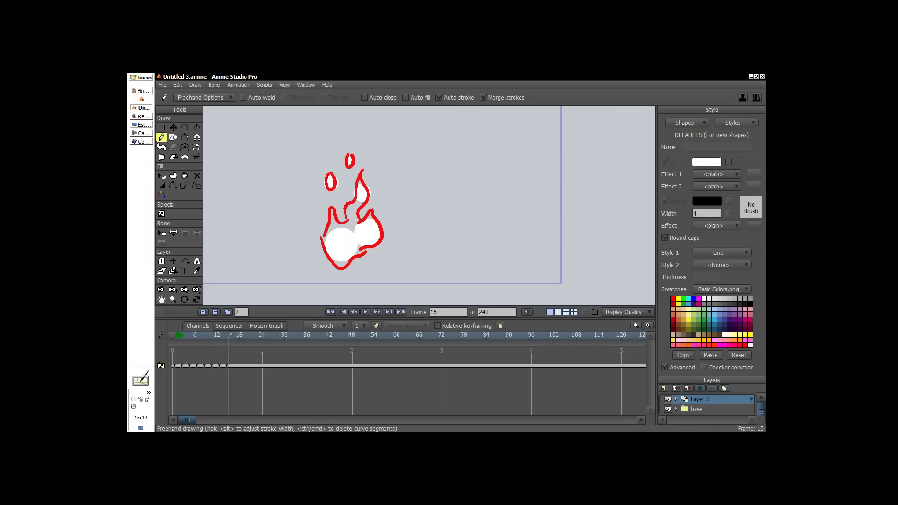
# - Add one more drawing, place it at frame 17, and outline the flame and two sparks around the balls there
pyautogui.click(235, 335)
pyautogui.moveTo(238, 335); pyautogui.dragTo(234, 337)
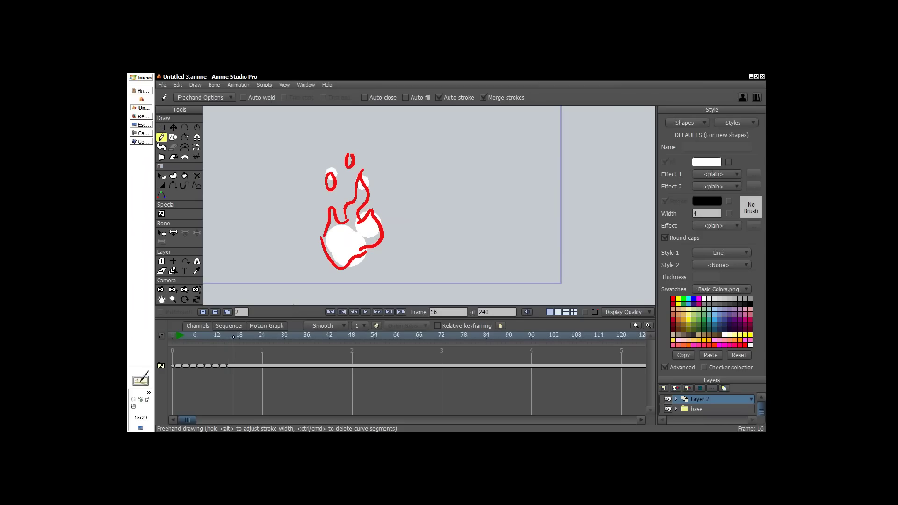
pyautogui.click(234, 335)
pyautogui.click(202, 311)
pyautogui.moveTo(233, 366); pyautogui.dragTo(236, 366)
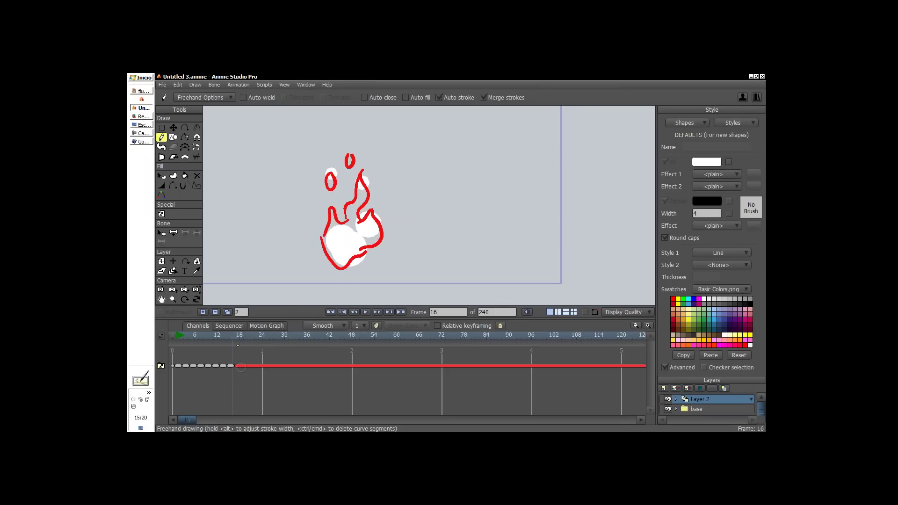
pyautogui.click(237, 336)
pyautogui.moveTo(348, 265)
pyautogui.mouseDown()
pyautogui.moveTo(329, 238)
pyautogui.moveTo(339, 208)
pyautogui.moveTo(358, 218)
pyautogui.moveTo(367, 194)
pyautogui.moveTo(356, 261)
pyautogui.mouseUp()
pyautogui.moveTo(361, 183)
pyautogui.mouseDown()
pyautogui.moveTo(363, 169)
pyautogui.moveTo(333, 171)
pyautogui.moveTo(330, 162)
pyautogui.mouseUp()
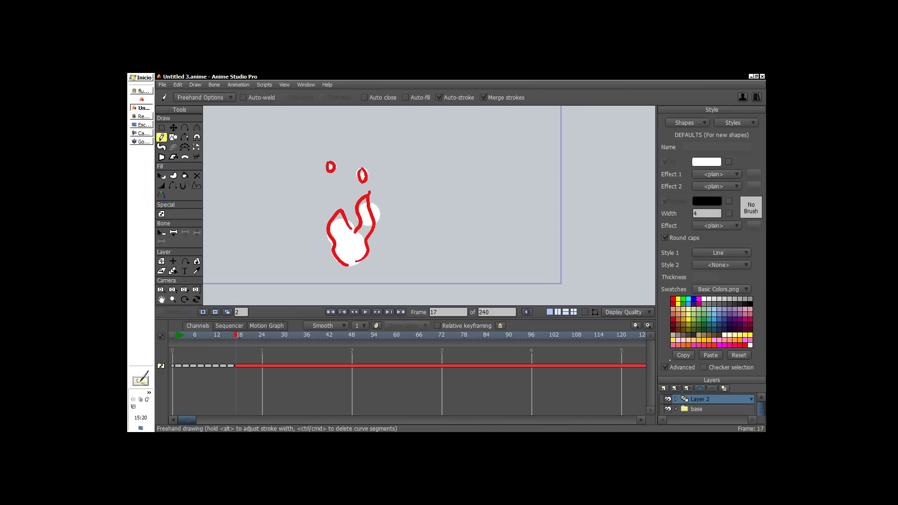
# - Play back the flame loop, reduce the style settings to the basic view, and replay it with the base layer hidden
pyautogui.press('space')
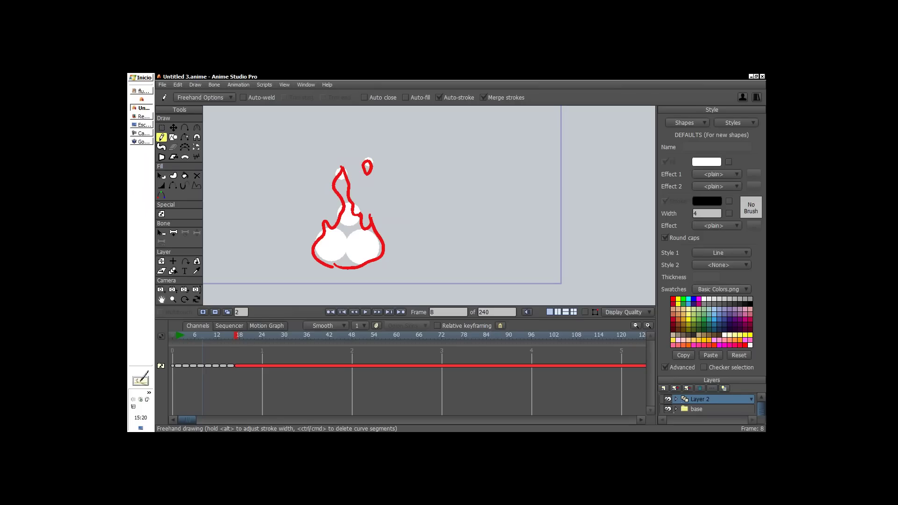
pyautogui.click(664, 367)
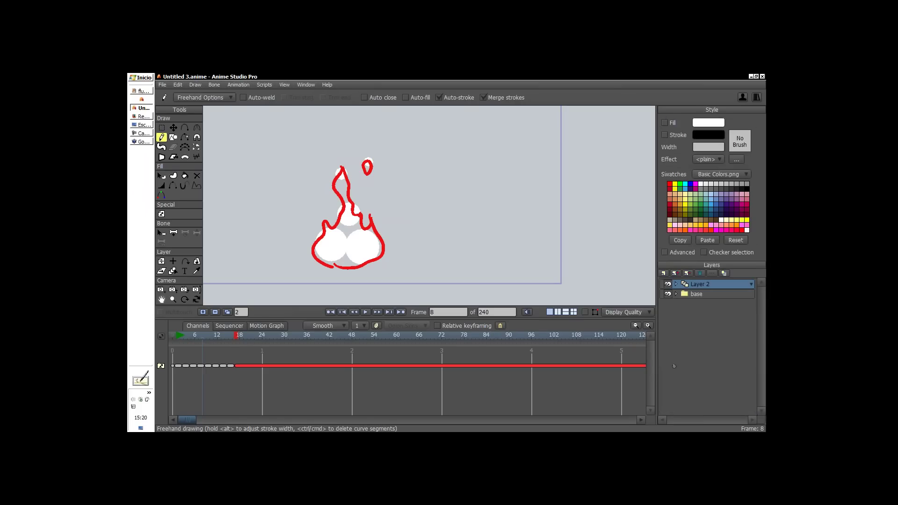
pyautogui.click(667, 294)
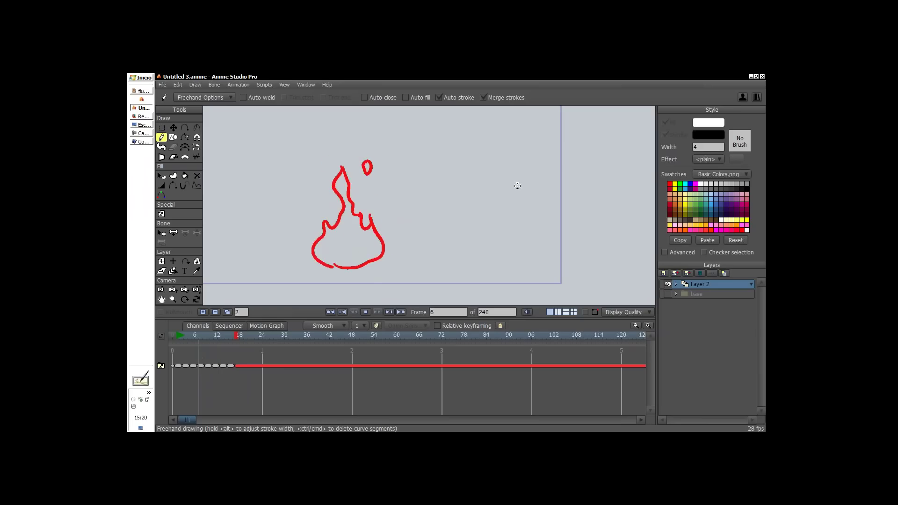
pyautogui.press('space')
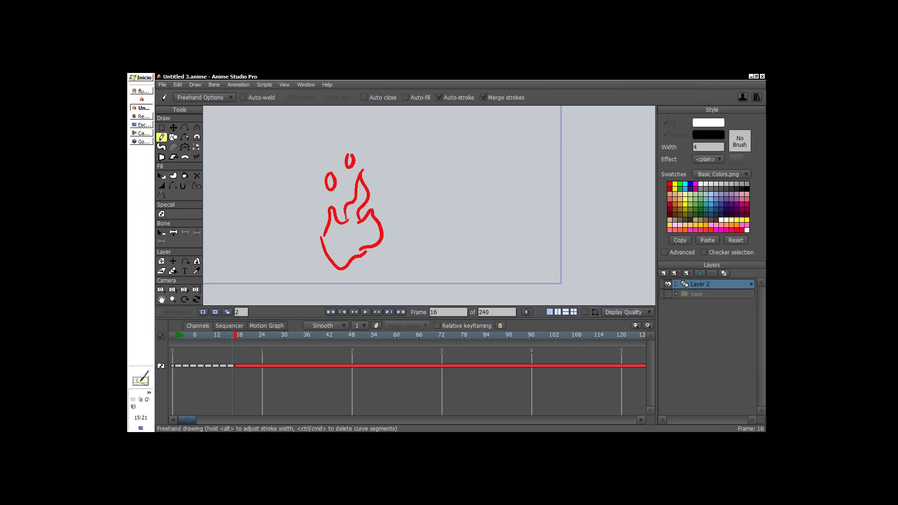
pyautogui.press('space')
# - Return to frame 1 and fill its flame and detached spark with freehand scribble strokes
pyautogui.hotkey('shift', 'Left')
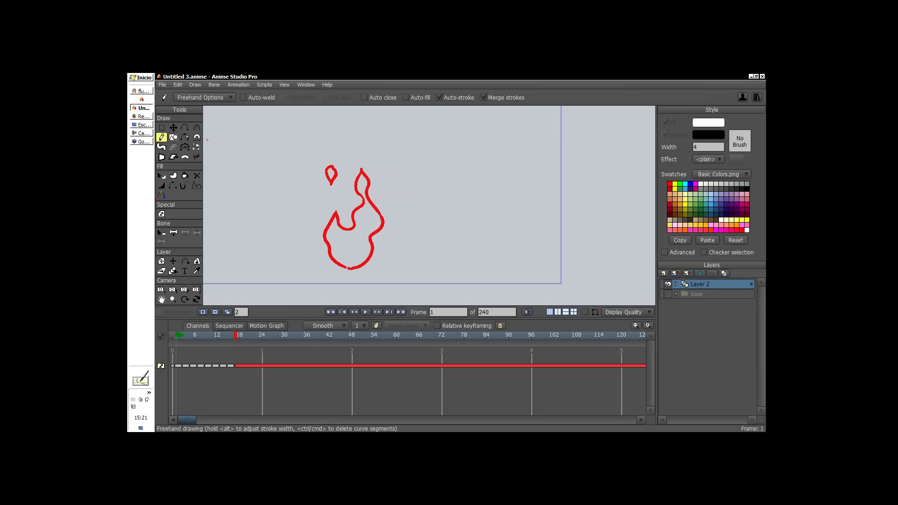
pyautogui.moveTo(330, 170); pyautogui.dragTo(331, 178)
pyautogui.moveTo(336, 220)
pyautogui.mouseDown()
pyautogui.moveTo(335, 254)
pyautogui.moveTo(365, 230)
pyautogui.moveTo(344, 260)
pyautogui.moveTo(367, 245)
pyautogui.moveTo(358, 258)
pyautogui.moveTo(370, 218)
pyautogui.moveTo(375, 225)
pyautogui.moveTo(354, 221)
pyautogui.moveTo(358, 184)
pyautogui.moveTo(380, 227)
pyautogui.moveTo(345, 255)
pyautogui.mouseUp()
# - Scribble in the flame and sparks at frame 4, adjusting the freehand smoothing between strokes
pyautogui.press('Right')
pyautogui.press('Right')
pyautogui.press('Right')
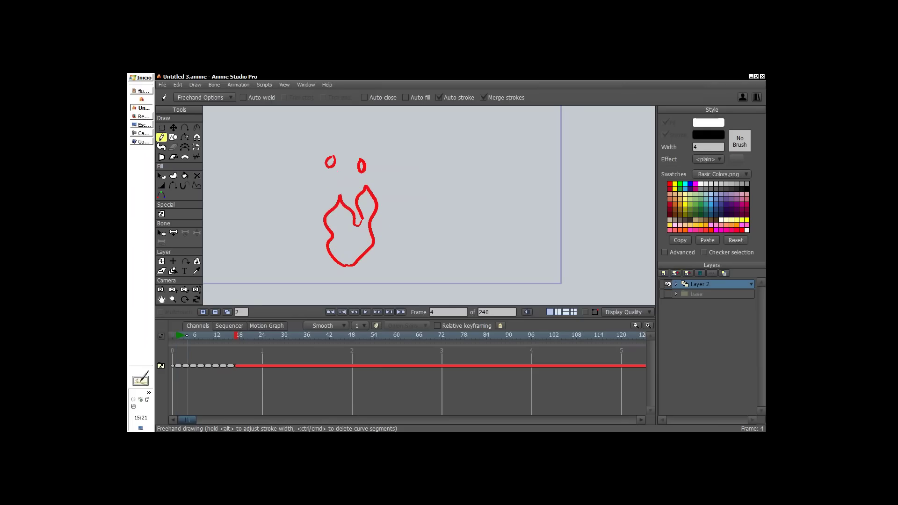
pyautogui.moveTo(331, 205)
pyautogui.mouseDown()
pyautogui.moveTo(338, 236)
pyautogui.moveTo(341, 249)
pyautogui.moveTo(354, 235)
pyautogui.moveTo(346, 261)
pyautogui.moveTo(369, 237)
pyautogui.moveTo(372, 205)
pyautogui.mouseUp()
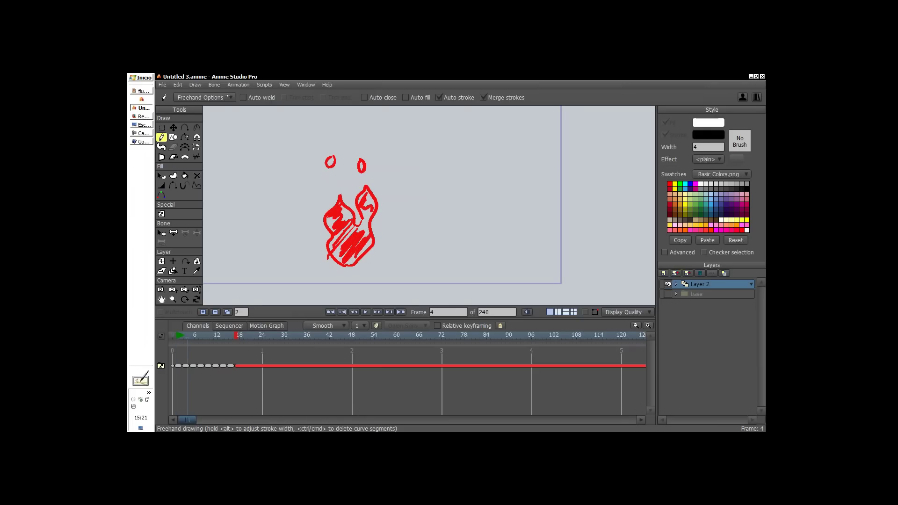
pyautogui.click(228, 97)
pyautogui.click(201, 225)
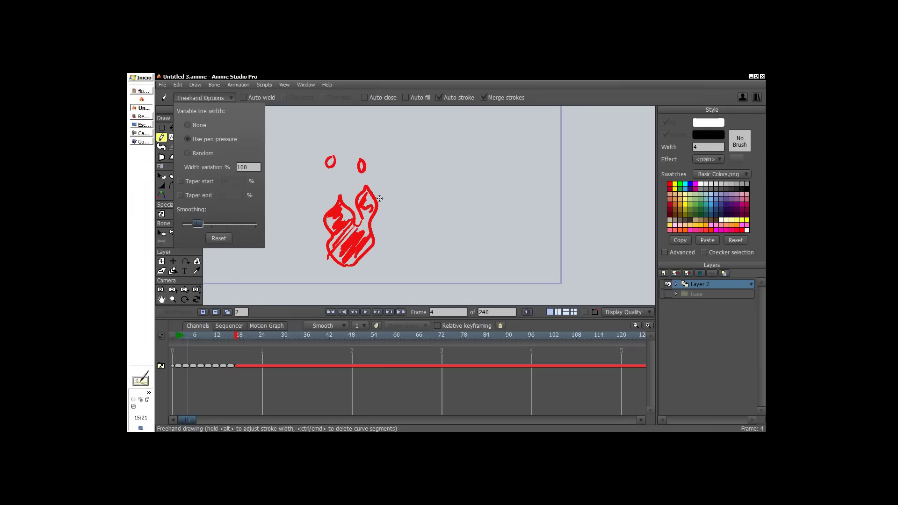
pyautogui.moveTo(368, 199); pyautogui.dragTo(359, 239)
pyautogui.moveTo(361, 162); pyautogui.dragTo(361, 172)
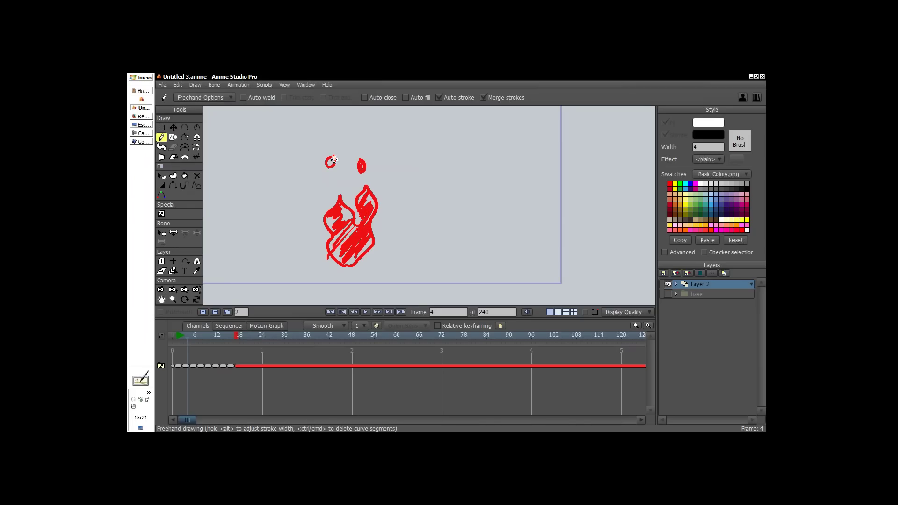
# - Scribble in the flames and sparks at frames 6, 8 and 9 with freehand strokes
pyautogui.click(194, 335)
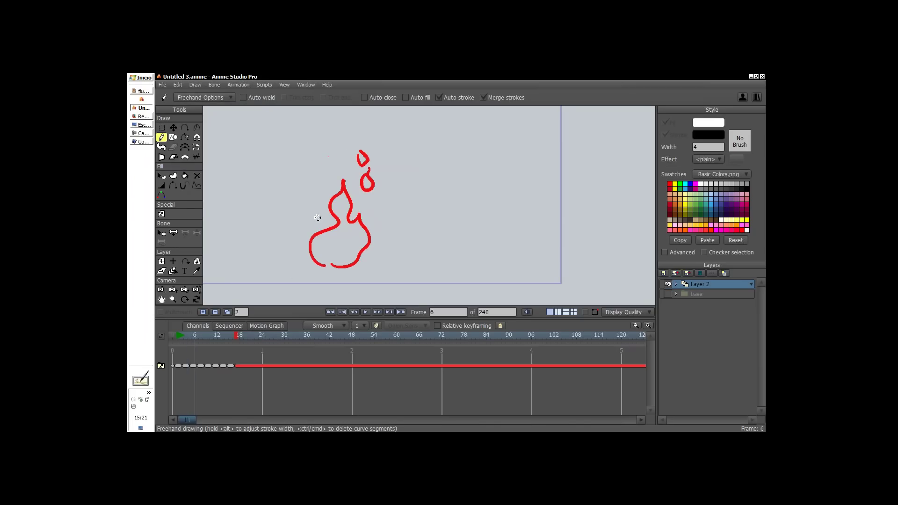
pyautogui.moveTo(345, 191)
pyautogui.mouseDown()
pyautogui.moveTo(338, 214)
pyautogui.moveTo(347, 226)
pyautogui.moveTo(336, 226)
pyautogui.moveTo(323, 255)
pyautogui.moveTo(351, 248)
pyautogui.moveTo(363, 259)
pyautogui.moveTo(355, 234)
pyautogui.mouseUp()
pyautogui.moveTo(367, 180); pyautogui.dragTo(368, 186)
pyautogui.moveTo(363, 156); pyautogui.dragTo(368, 171)
pyautogui.click(202, 335)
pyautogui.moveTo(339, 180)
pyautogui.mouseDown()
pyautogui.moveTo(325, 238)
pyautogui.moveTo(350, 217)
pyautogui.moveTo(323, 263)
pyautogui.moveTo(364, 234)
pyautogui.moveTo(339, 262)
pyautogui.moveTo(378, 250)
pyautogui.moveTo(372, 257)
pyautogui.moveTo(354, 243)
pyautogui.moveTo(349, 220)
pyautogui.mouseUp()
pyautogui.click(394, 307)
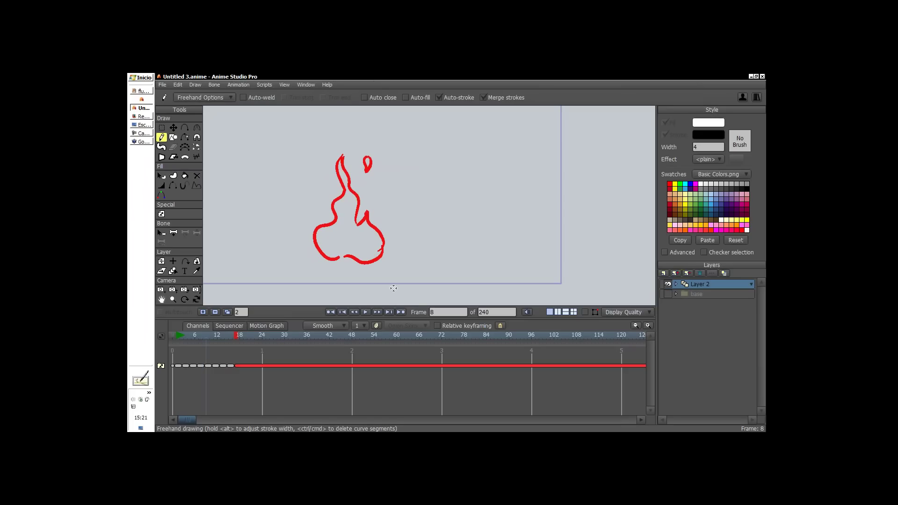
pyautogui.moveTo(345, 160)
pyautogui.mouseDown()
pyautogui.moveTo(343, 195)
pyautogui.moveTo(359, 201)
pyautogui.moveTo(331, 243)
pyautogui.moveTo(333, 225)
pyautogui.moveTo(321, 234)
pyautogui.moveTo(325, 257)
pyautogui.moveTo(371, 240)
pyautogui.moveTo(366, 161)
pyautogui.moveTo(349, 181)
pyautogui.moveTo(341, 222)
pyautogui.moveTo(363, 215)
pyautogui.moveTo(355, 259)
pyautogui.moveTo(385, 262)
pyautogui.mouseUp()
# - Fill the flames at frames 11 and 13 with freehand scribble strokes
pyautogui.press('Right')
pyautogui.press('Right')
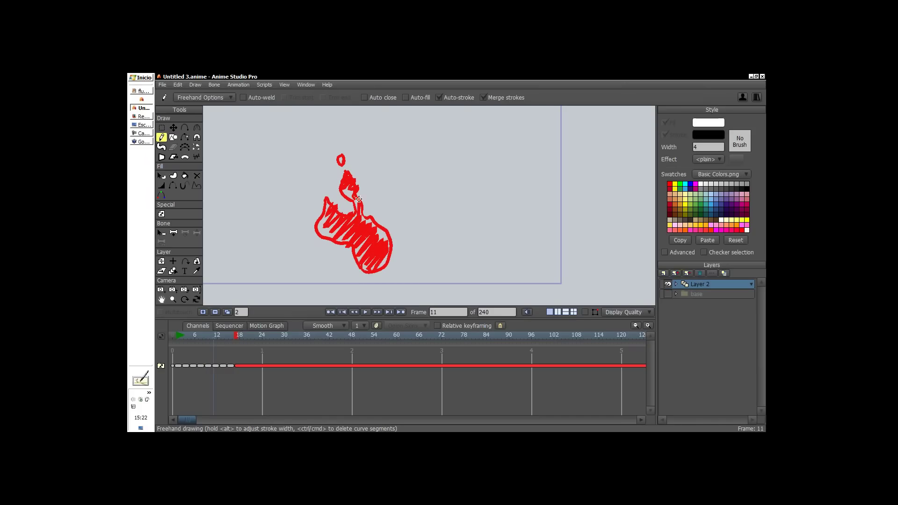
pyautogui.hotkey('ctrl', 'Right')
pyautogui.hotkey('ctrl', 'Right')
pyautogui.moveTo(333, 186)
pyautogui.mouseDown()
pyautogui.moveTo(326, 210)
pyautogui.moveTo(342, 213)
pyautogui.moveTo(333, 249)
pyautogui.moveTo(348, 232)
pyautogui.moveTo(337, 251)
pyautogui.moveTo(370, 231)
pyautogui.moveTo(364, 255)
pyautogui.moveTo(372, 254)
pyautogui.moveTo(361, 206)
pyautogui.moveTo(355, 241)
pyautogui.moveTo(362, 198)
pyautogui.moveTo(349, 161)
pyautogui.moveTo(340, 184)
pyautogui.moveTo(328, 186)
pyautogui.moveTo(362, 181)
pyautogui.moveTo(347, 225)
pyautogui.moveTo(355, 228)
pyautogui.moveTo(333, 217)
pyautogui.moveTo(355, 225)
pyautogui.moveTo(342, 264)
pyautogui.moveTo(363, 243)
pyautogui.moveTo(370, 218)
pyautogui.moveTo(384, 236)
pyautogui.mouseUp()
# - Continue to the last drawing at frame 17 and scribble in its flame and both detached sparks
pyautogui.hotkey('ctrl', 'Right')
pyautogui.hotkey('ctrl', 'Right')
pyautogui.hotkey('ctrl', 'Right')
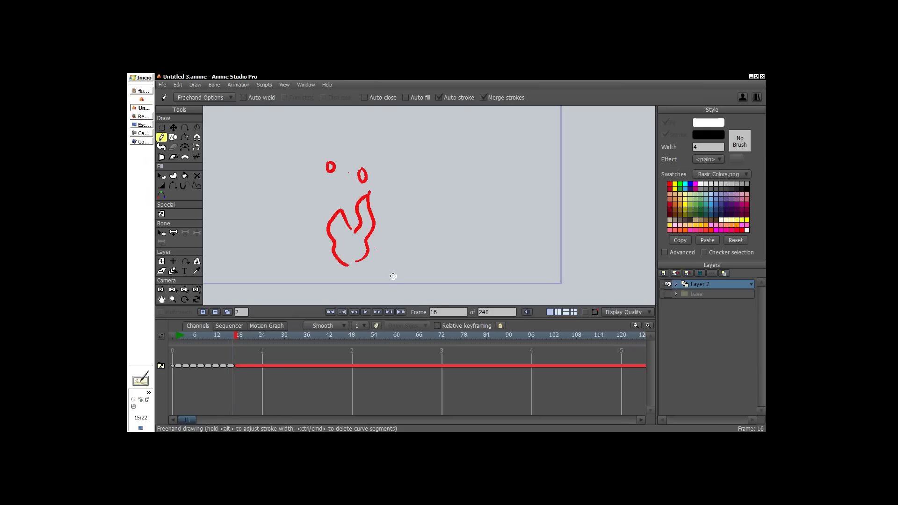
pyautogui.moveTo(363, 170)
pyautogui.mouseDown()
pyautogui.moveTo(363, 181)
pyautogui.moveTo(331, 173)
pyautogui.mouseUp()
pyautogui.moveTo(333, 230)
pyautogui.mouseDown()
pyautogui.moveTo(350, 221)
pyautogui.moveTo(344, 263)
pyautogui.moveTo(365, 221)
pyautogui.moveTo(359, 215)
pyautogui.moveTo(360, 240)
pyautogui.mouseUp()
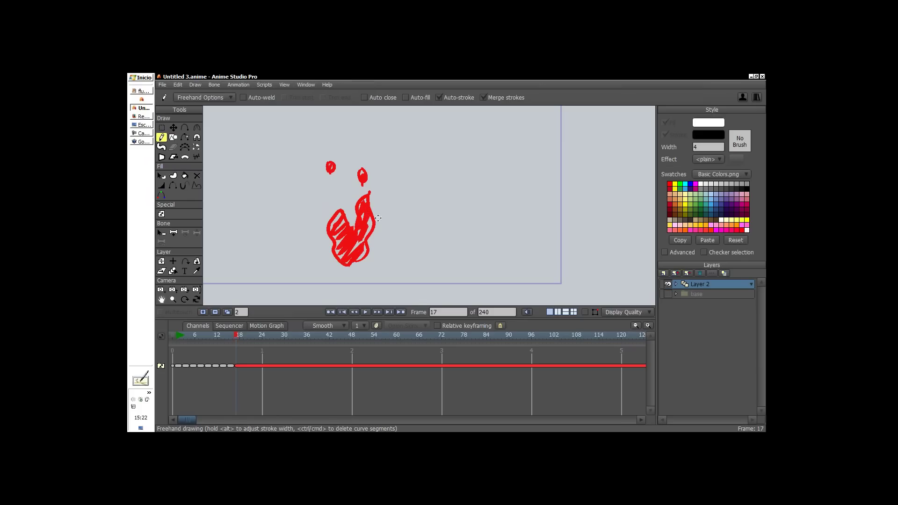
# - Play back the filled flame animation and return to its opening frames
pyautogui.press('space')
pyautogui.click(182, 336)
pyautogui.moveTo(184, 337); pyautogui.dragTo(180, 338)
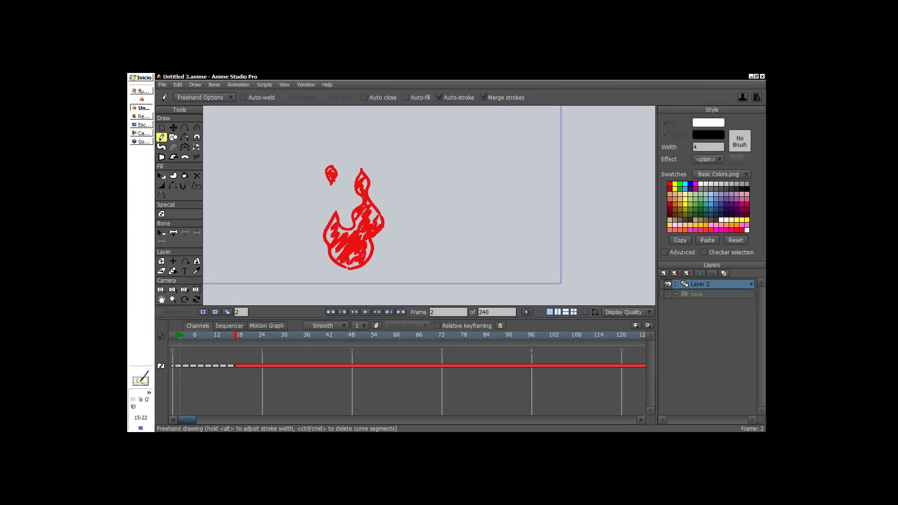
# - Show the advanced style settings and change the Line style's stroke color to blue 47ACEC
pyautogui.click(681, 251)
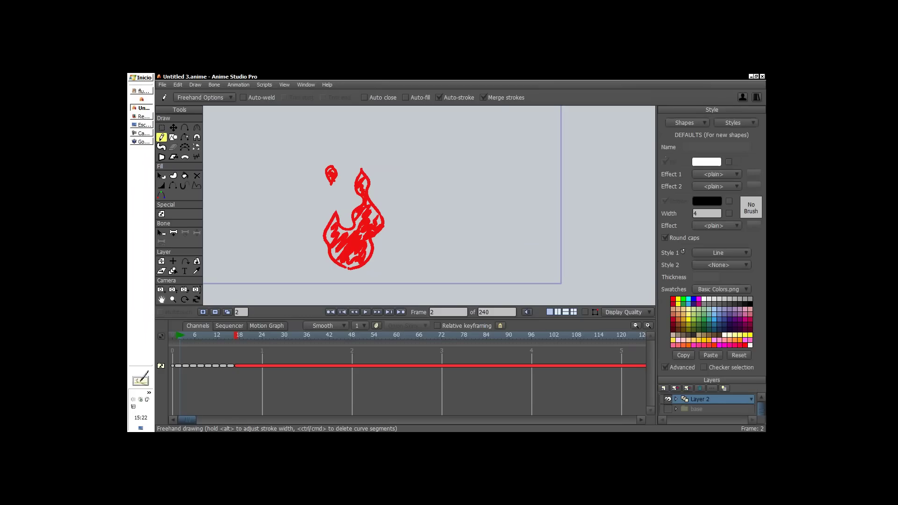
pyautogui.click(730, 122)
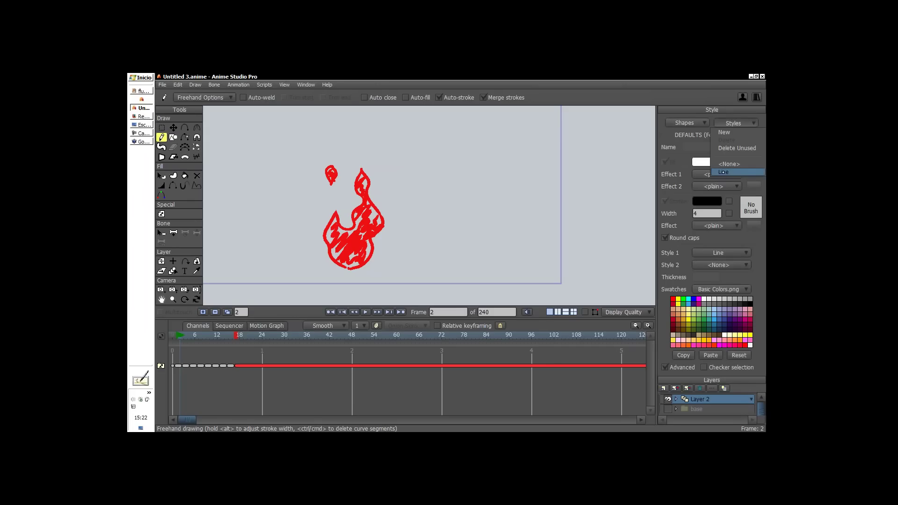
pyautogui.click(723, 173)
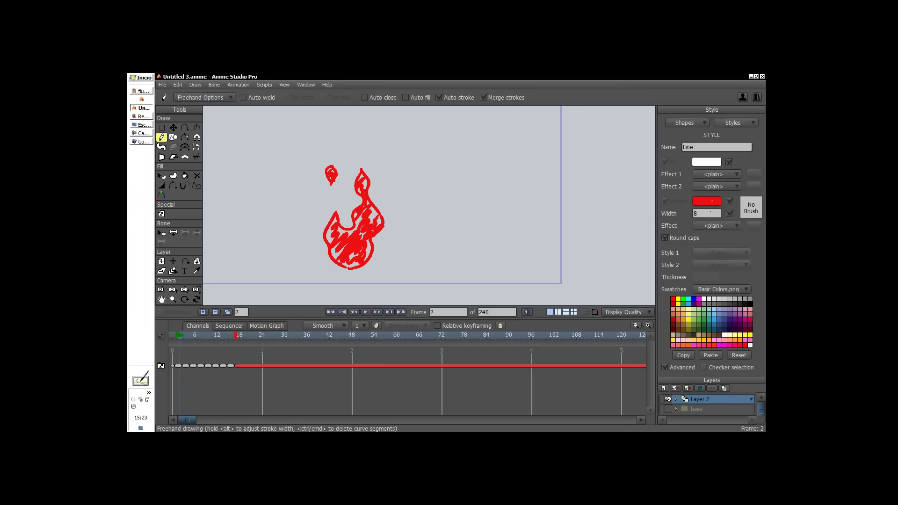
pyautogui.click(706, 201)
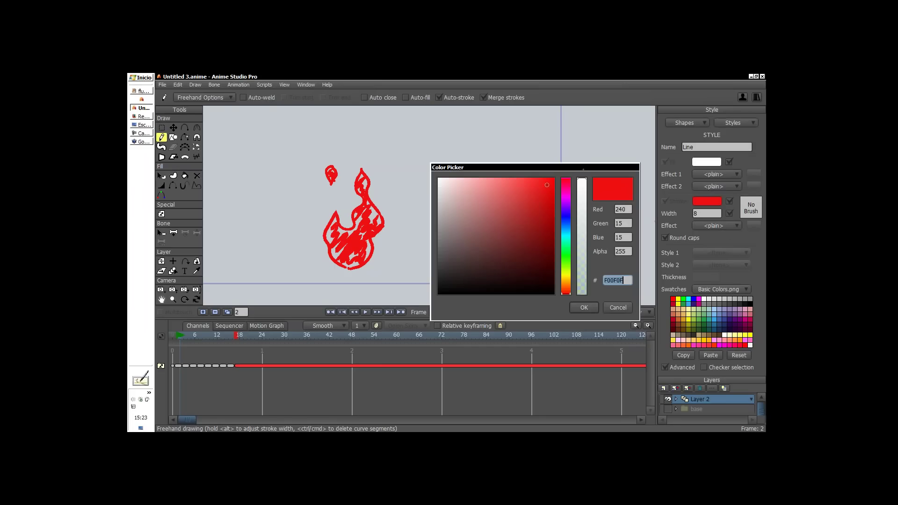
pyautogui.moveTo(585, 170); pyautogui.dragTo(585, 89)
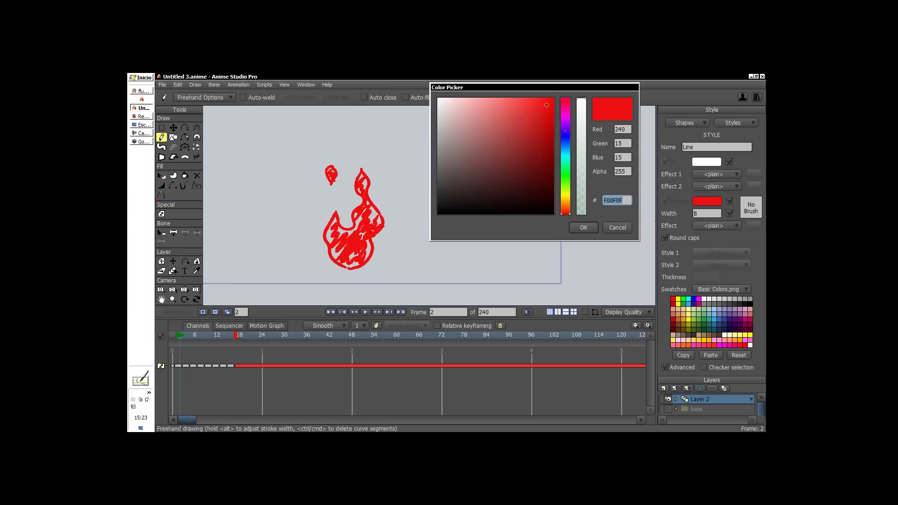
pyautogui.write('0F9EF0')
pyautogui.press('BackSpace')
pyautogui.press('BackSpace')
pyautogui.press('BackSpace')
pyautogui.press('BackSpace')
pyautogui.press('BackSpace')
pyautogui.press('BackSpace')
pyautogui.write('47ACEC')
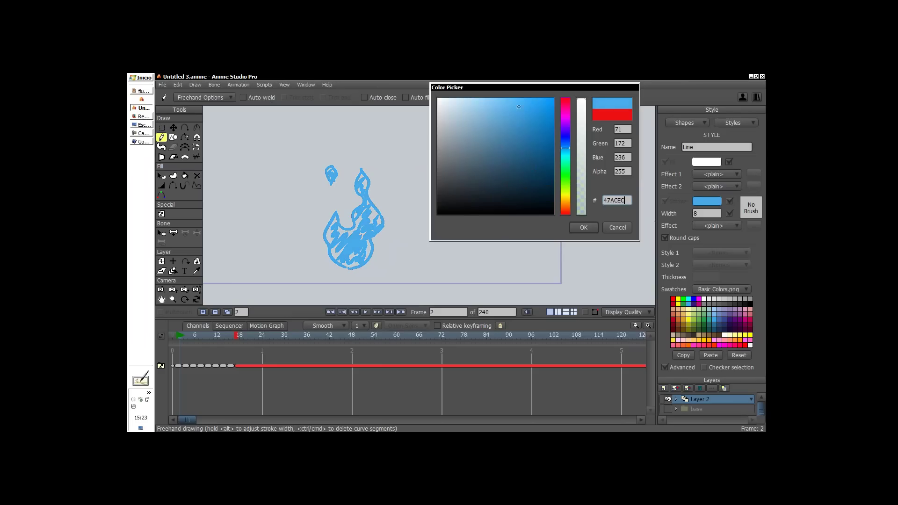
pyautogui.press('Return')
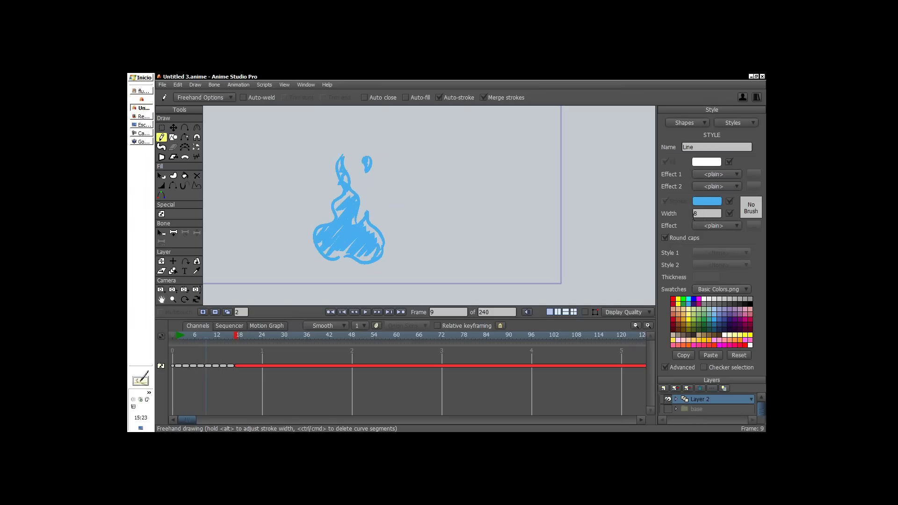
# - Try stroke widths of 2 and 3 on the Line style
pyautogui.doubleClick(712, 213)
pyautogui.write('2')
pyautogui.press('Return')
pyautogui.press('BackSpace')
pyautogui.write('3')
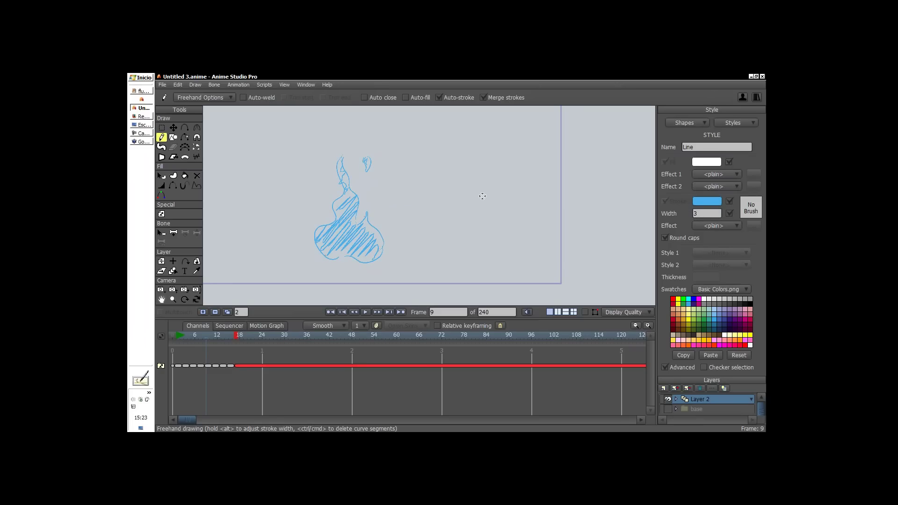
# - Thicken the Line style's stroke to a width of 15
pyautogui.doubleClick(707, 213)
pyautogui.write('8')
pyautogui.press('Return')
pyautogui.scroll(18, 724, 213)
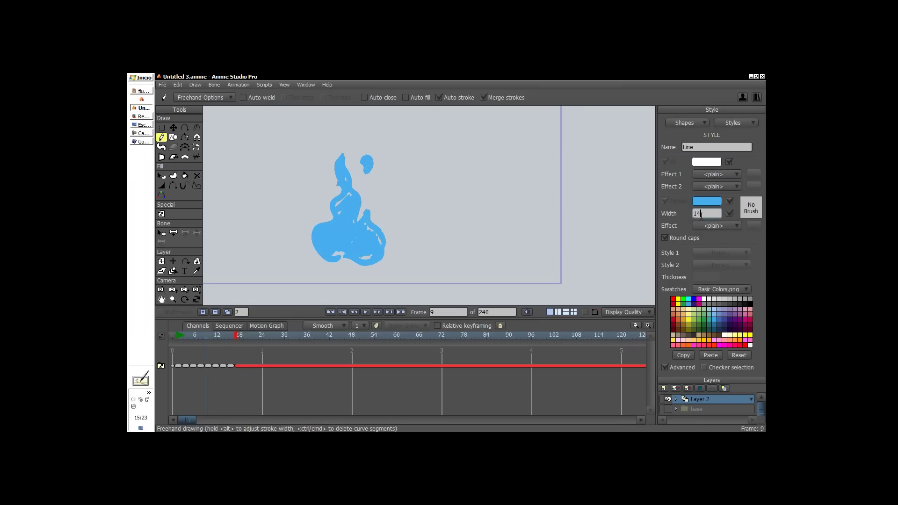
pyautogui.scroll(2, 724, 214)
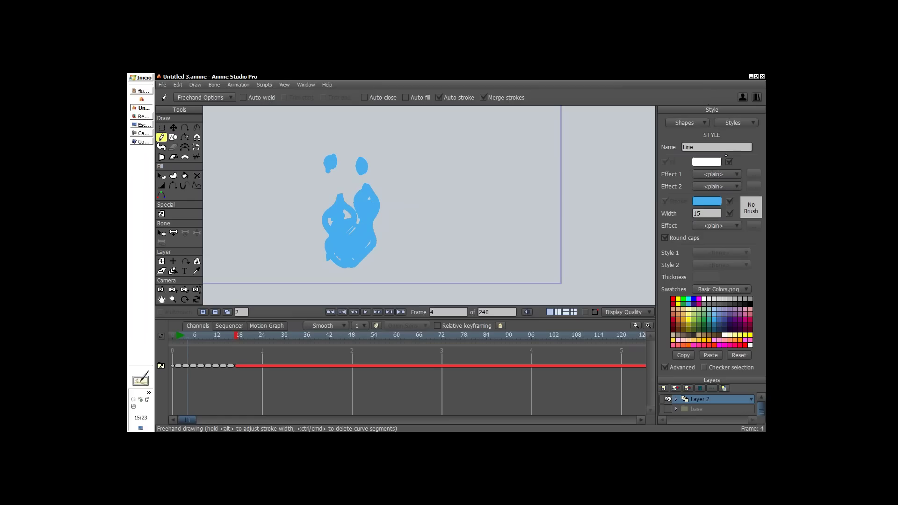
# - Check the available stroke effects, open the Line style's brush settings, and try brushes Brush505 and Brush507
pyautogui.click(731, 228)
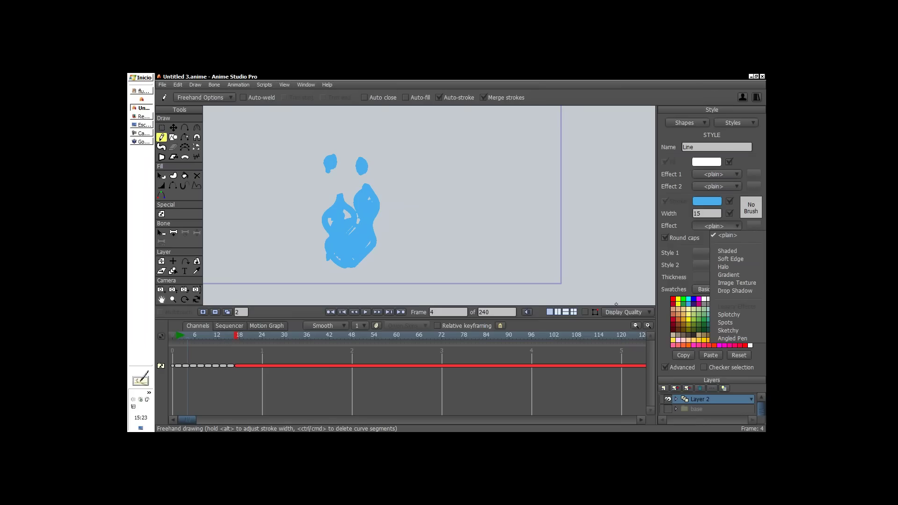
pyautogui.click(670, 264)
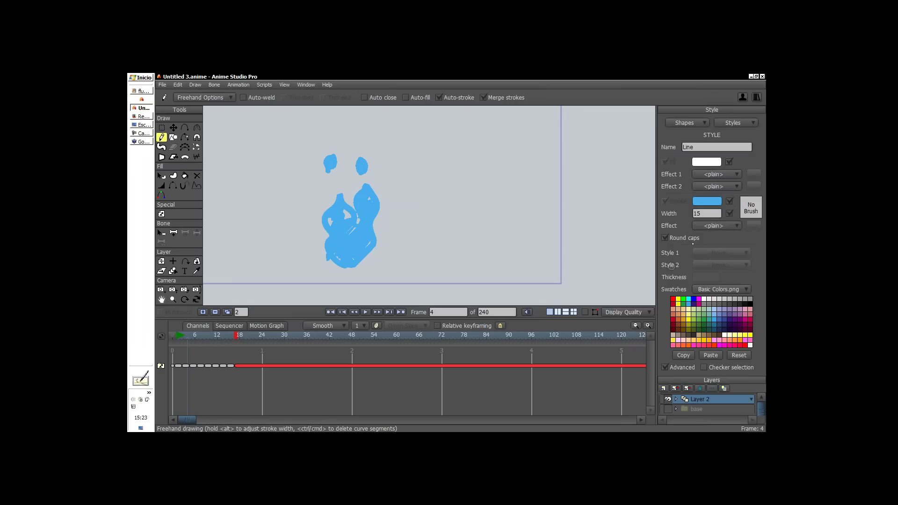
pyautogui.click(746, 210)
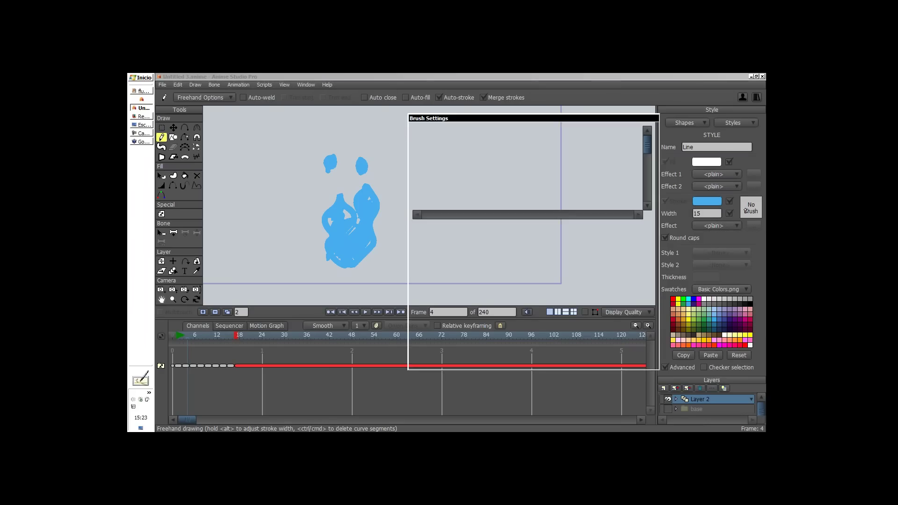
pyautogui.moveTo(548, 120); pyautogui.dragTo(577, 114)
pyautogui.click(556, 135)
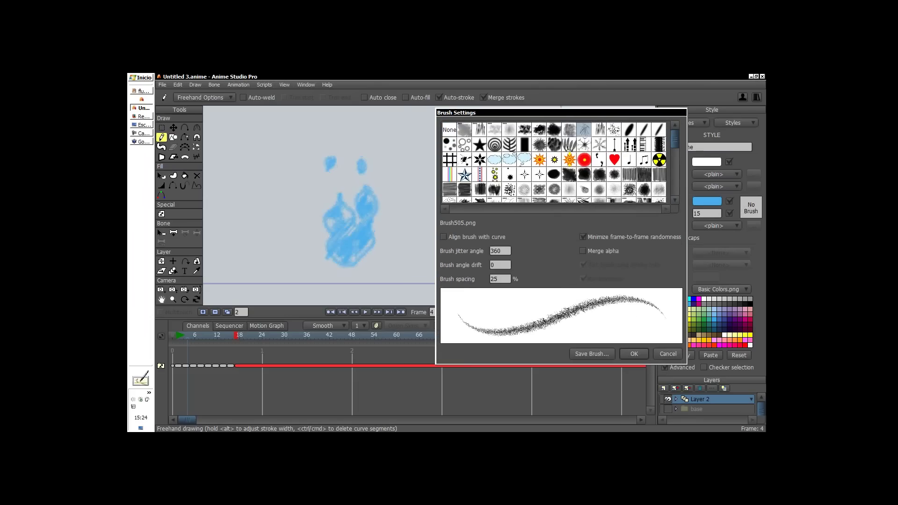
pyautogui.click(614, 130)
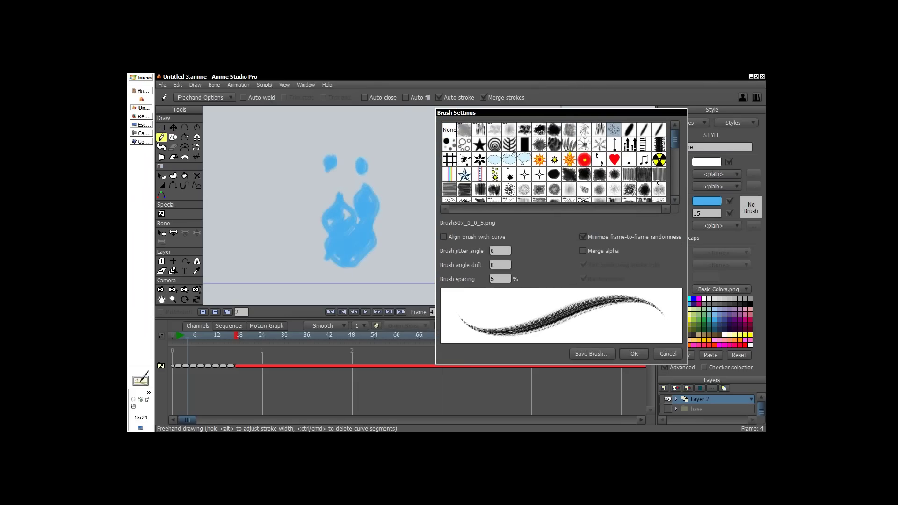
# - Try brush Brush570 on the Line style with a brush spacing of 140%
pyautogui.click(659, 189)
pyautogui.doubleClick(500, 279)
pyautogui.write('70')
pyautogui.press('BackSpace')
pyautogui.press('BackSpace')
pyautogui.write('140')
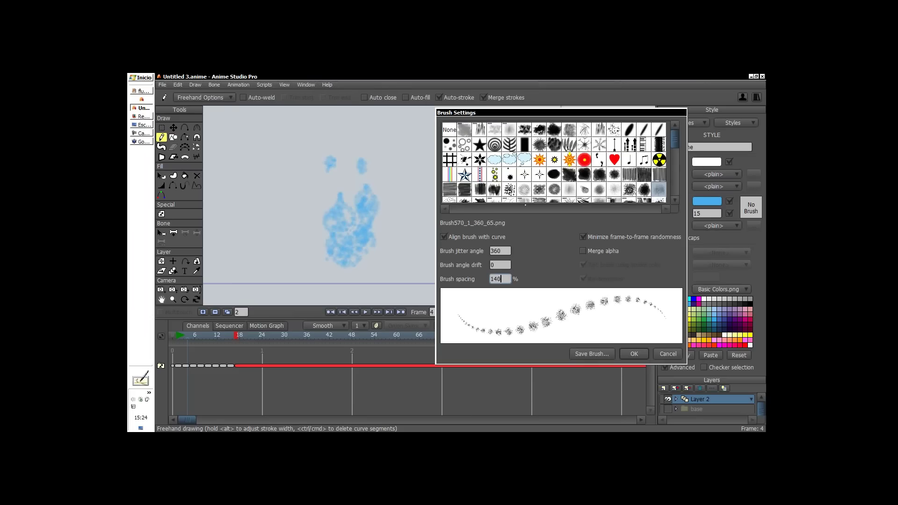
# - Try brush Brush561 on the Line style with a brush jitter angle of 15
pyautogui.click(524, 190)
pyautogui.doubleClick(497, 251)
pyautogui.write('15')
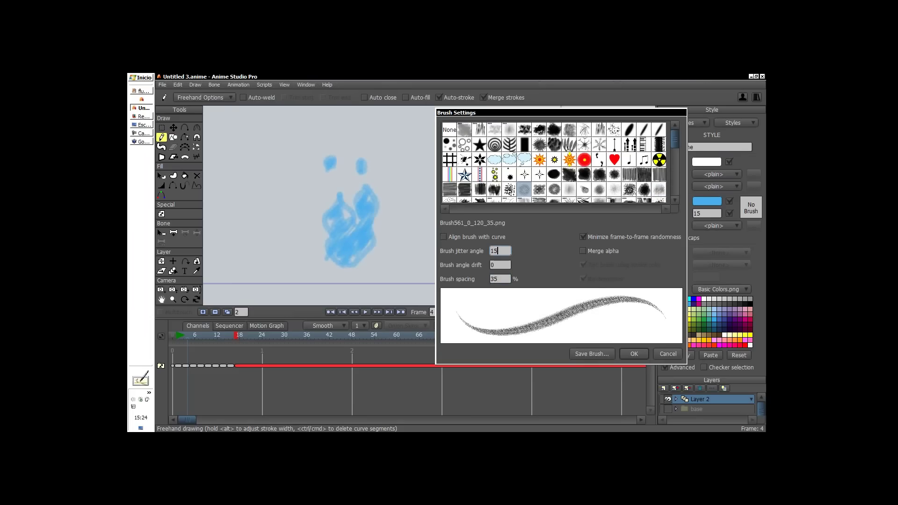
# - Browse further through the brush collection and choose the CK Ink Drips brush for the Line style
pyautogui.scroll(-1, 554, 162)
pyautogui.scroll(-1, 554, 162)
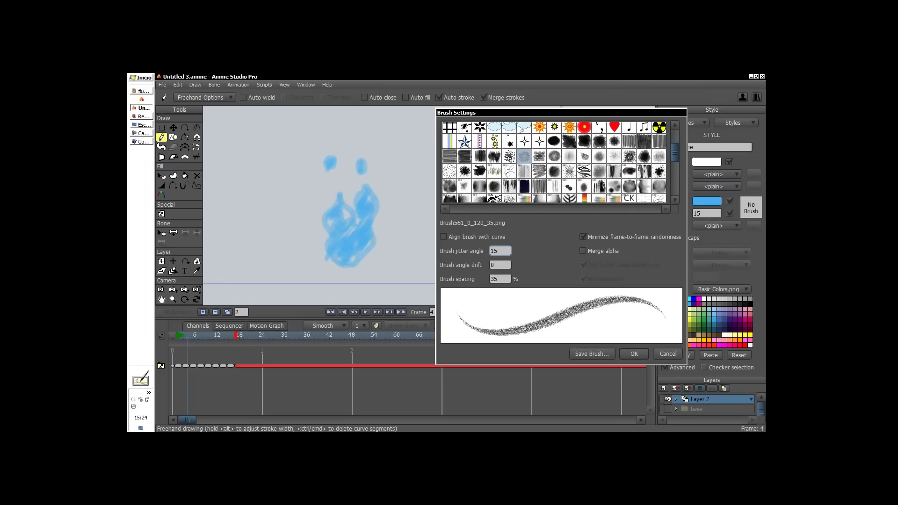
pyautogui.scroll(-1, 554, 163)
pyautogui.scroll(-1, 554, 162)
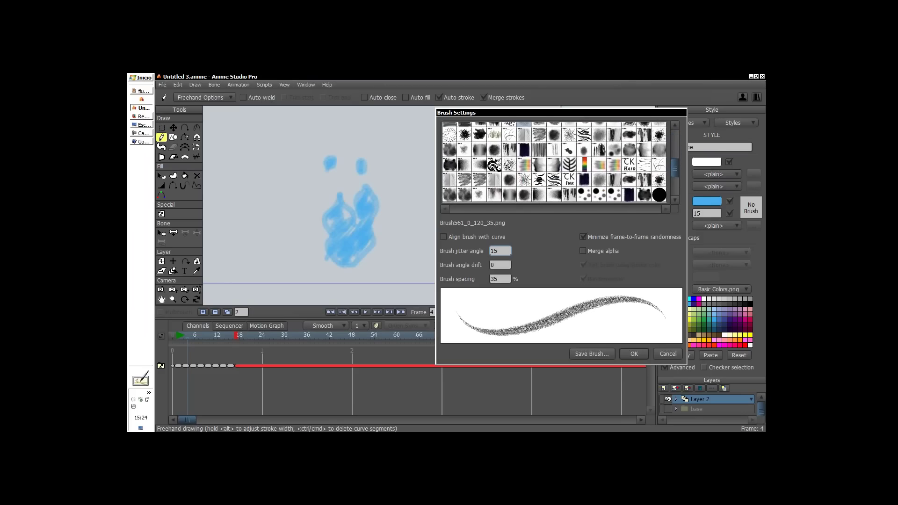
pyautogui.scroll(1, 554, 162)
pyautogui.click(464, 156)
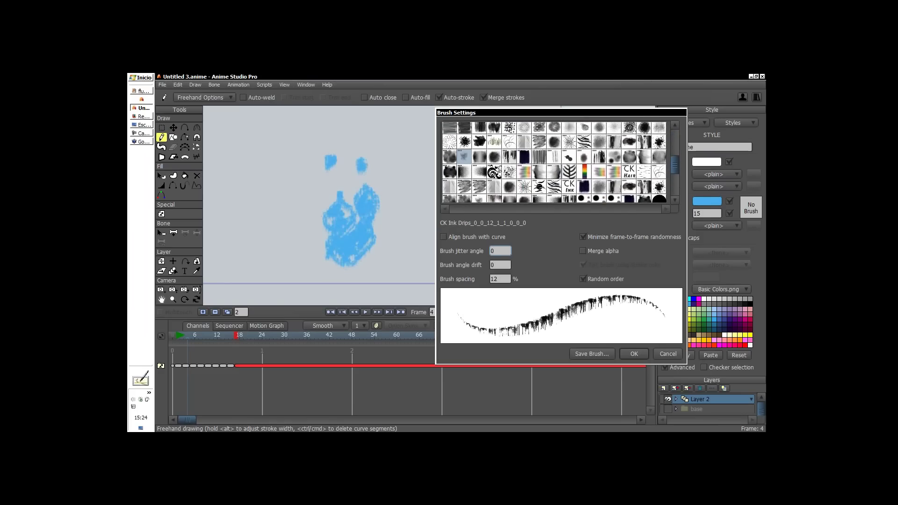
# - Try several more brushes from the collection on the Line style, including Brush517 and Brush504
pyautogui.scroll(2, 554, 162)
pyautogui.click(494, 166)
pyautogui.click(508, 167)
pyautogui.click(534, 167)
pyautogui.click(569, 166)
pyautogui.click(554, 166)
pyautogui.click(569, 152)
pyautogui.click(539, 126)
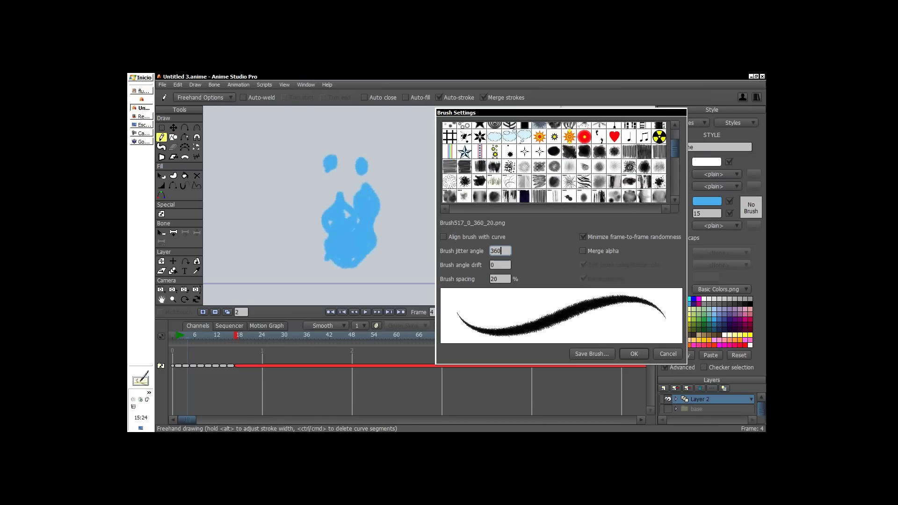
pyautogui.scroll(1, 554, 162)
pyautogui.click(569, 129)
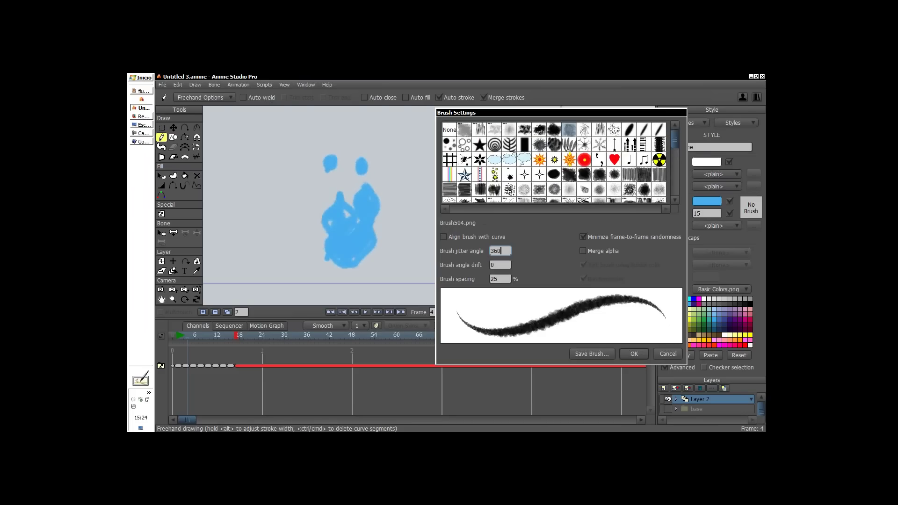
# - Try brush Brush501 on the Line style with a jitter angle of 360 and a spacing of 360%
pyautogui.click(524, 130)
pyautogui.moveTo(499, 279)
pyautogui.mouseDown()
pyautogui.moveTo(648, 261)
pyautogui.moveTo(557, 274)
pyautogui.moveTo(501, 251)
pyautogui.mouseUp()
pyautogui.click(501, 251)
pyautogui.write('430')
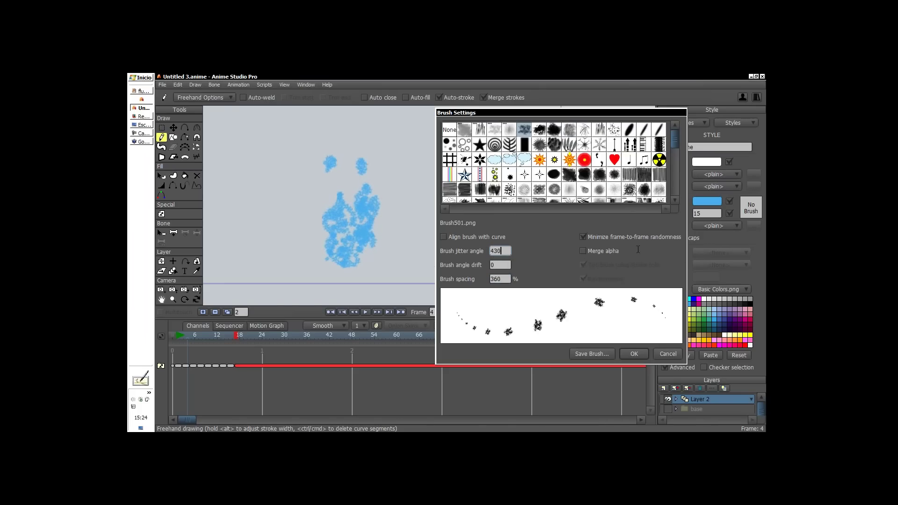
pyautogui.press('BackSpace')
pyautogui.press('BackSpace')
pyautogui.write('90')
pyautogui.press('Return')
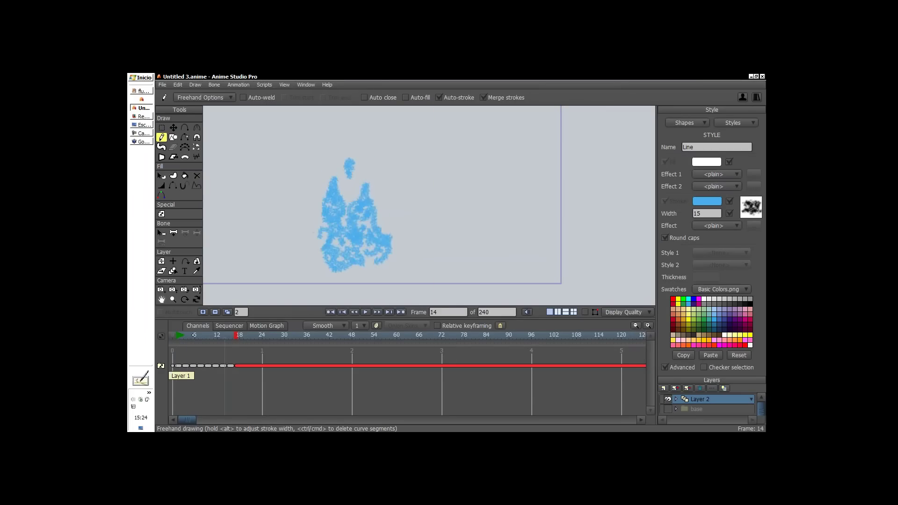
# - Try a width of 48 on the Line style and scrub to frame 14 to check the flame
pyautogui.click(365, 312)
pyautogui.moveTo(238, 335); pyautogui.dragTo(202, 335)
pyautogui.click(706, 213)
pyautogui.scroll(10, 707, 214)
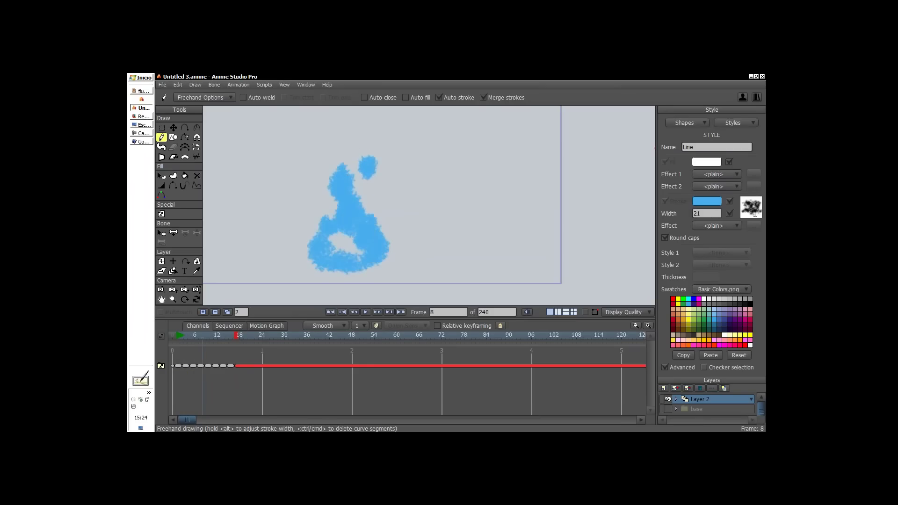
pyautogui.scroll(2, 708, 214)
pyautogui.moveTo(202, 335)
pyautogui.mouseDown()
pyautogui.moveTo(195, 341)
pyautogui.moveTo(220, 350)
pyautogui.moveTo(206, 351)
pyautogui.moveTo(224, 352)
pyautogui.mouseUp()
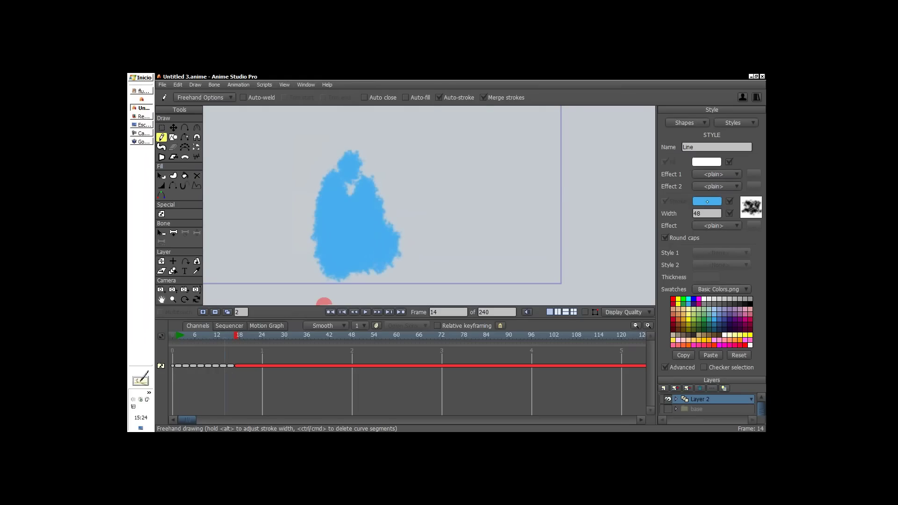
# - Set the Line style's stroke color alpha to 155 and render frame 11 to check the flame
pyautogui.click(707, 201)
pyautogui.moveTo(581, 139); pyautogui.dragTo(581, 144)
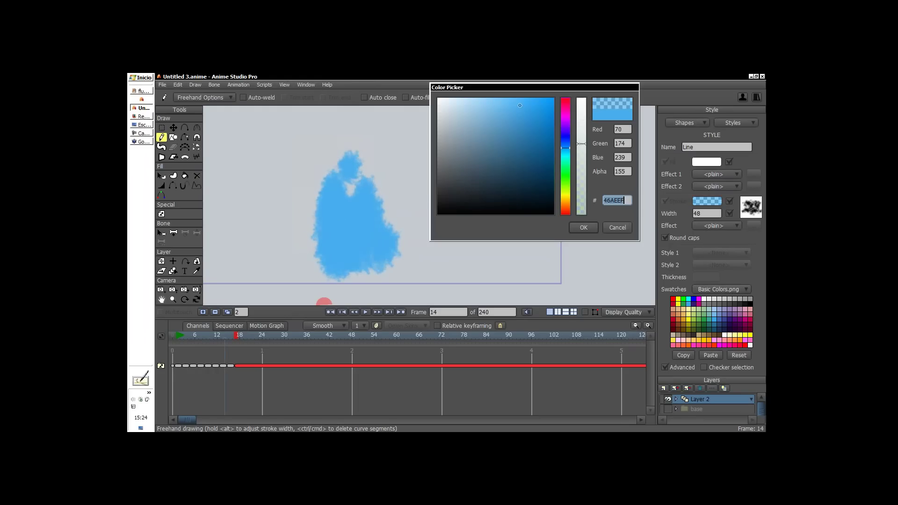
pyautogui.press('Return')
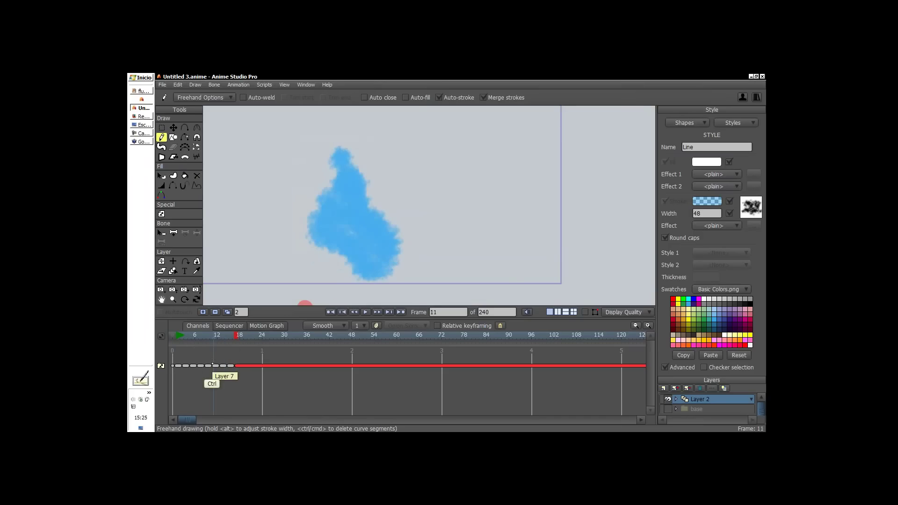
pyautogui.hotkey('ctrl', 'r')
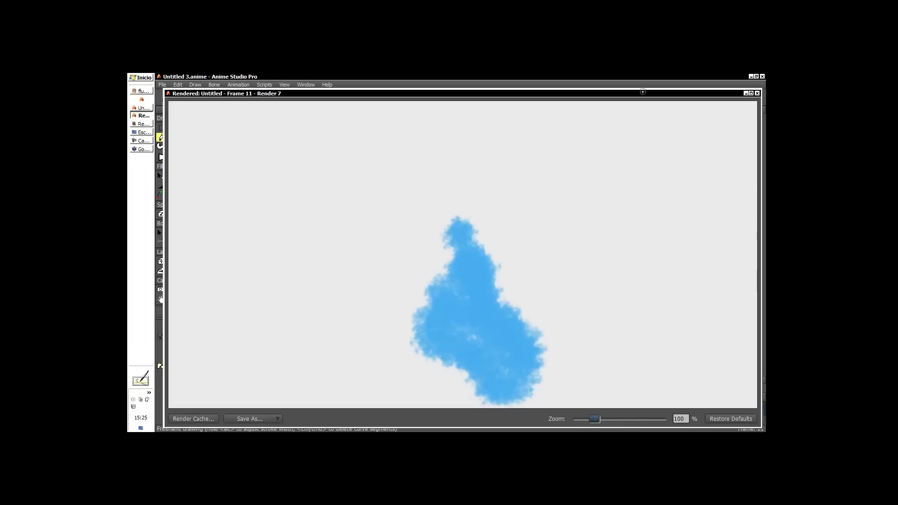
pyautogui.doubleClick(642, 92)
pyautogui.click(762, 76)
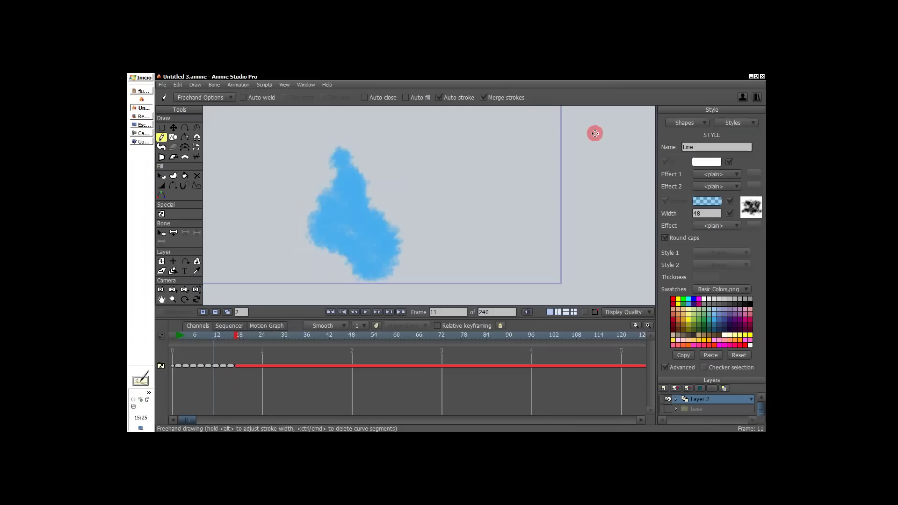
# - Try brushes Brush504 and Brush506 on the Line style, and apply the scattered-dots brush next to Brush506
pyautogui.click(750, 207)
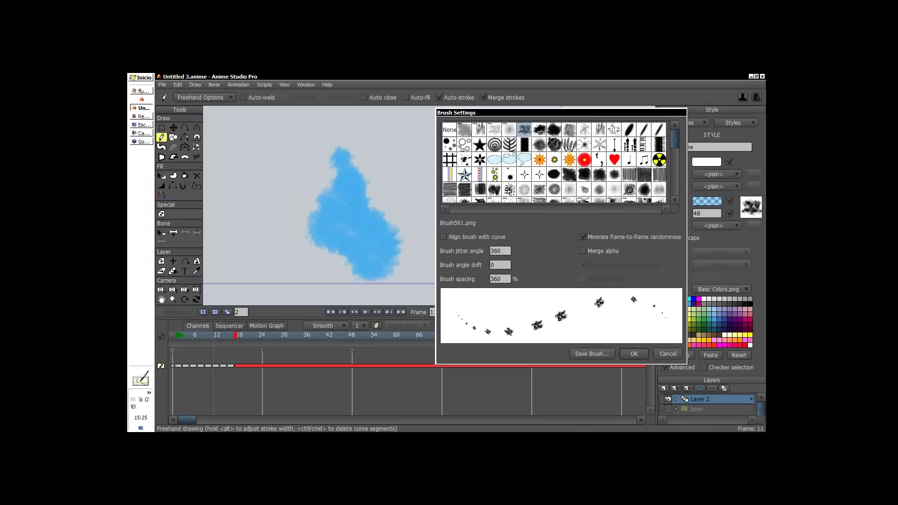
pyautogui.click(569, 130)
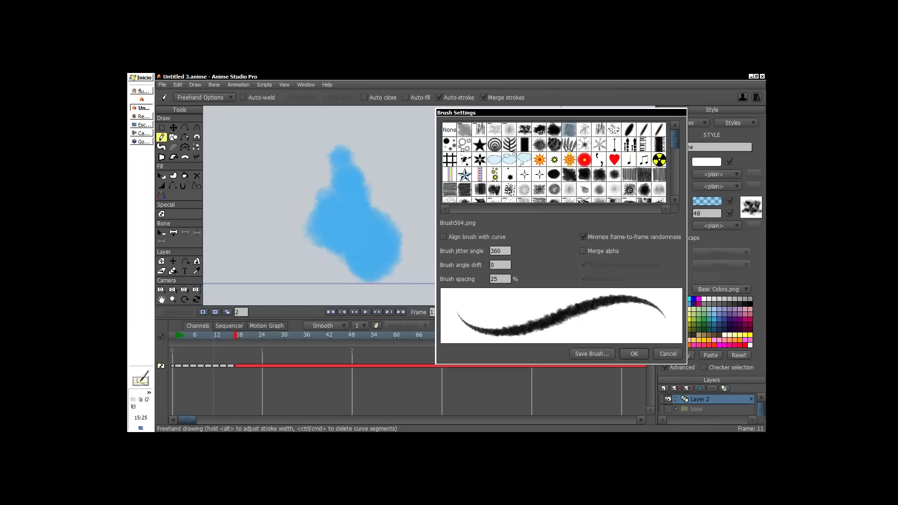
pyautogui.click(584, 130)
pyautogui.click(599, 129)
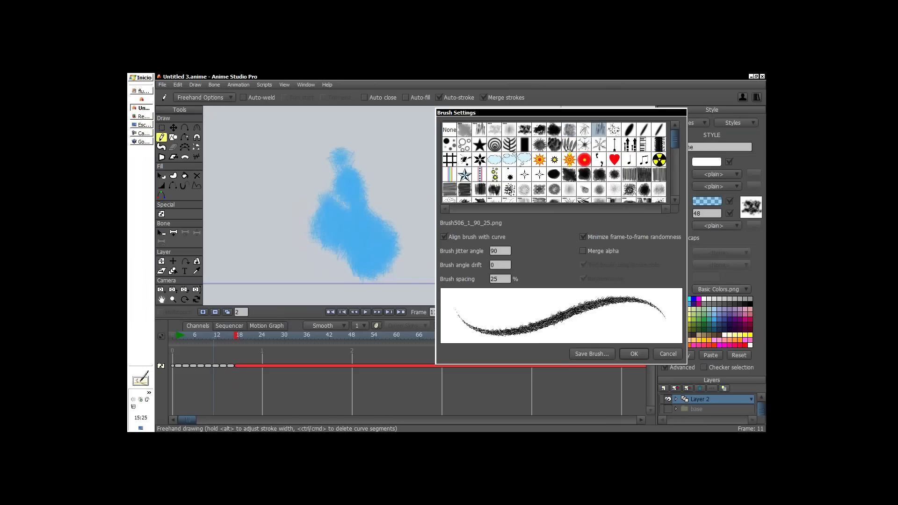
pyautogui.click(614, 130)
pyautogui.press('Return')
# - Play back the flame animation to check how the scattered-dots brush looks in motion
pyautogui.press('space')
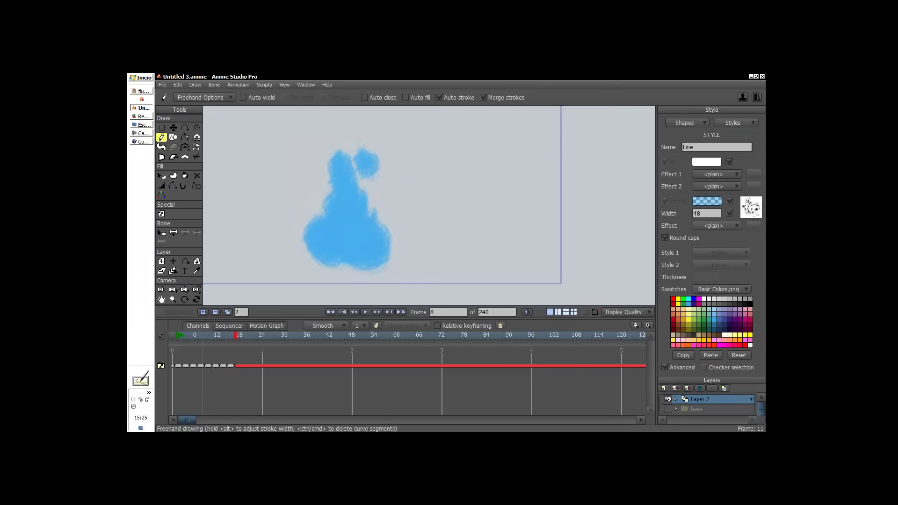
pyautogui.moveTo(436, 225); pyautogui.dragTo(275, 305)
pyautogui.press('space')
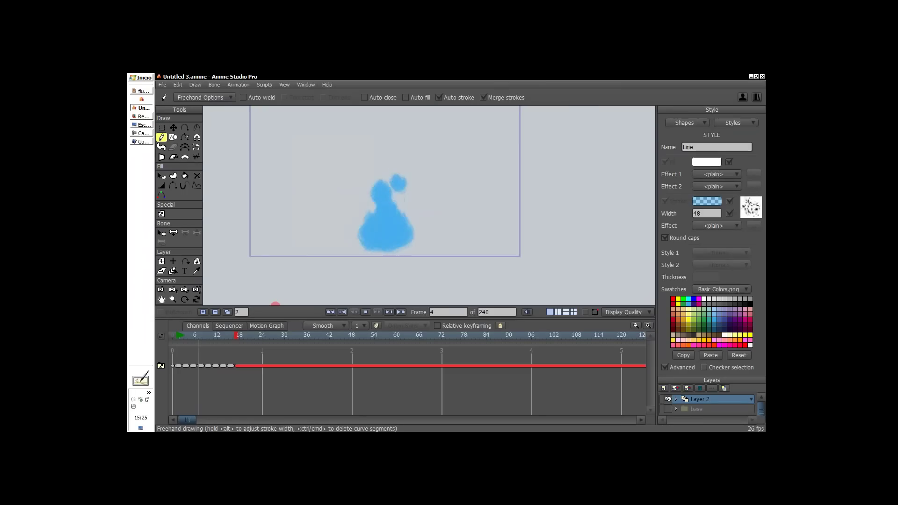
pyautogui.press('space')
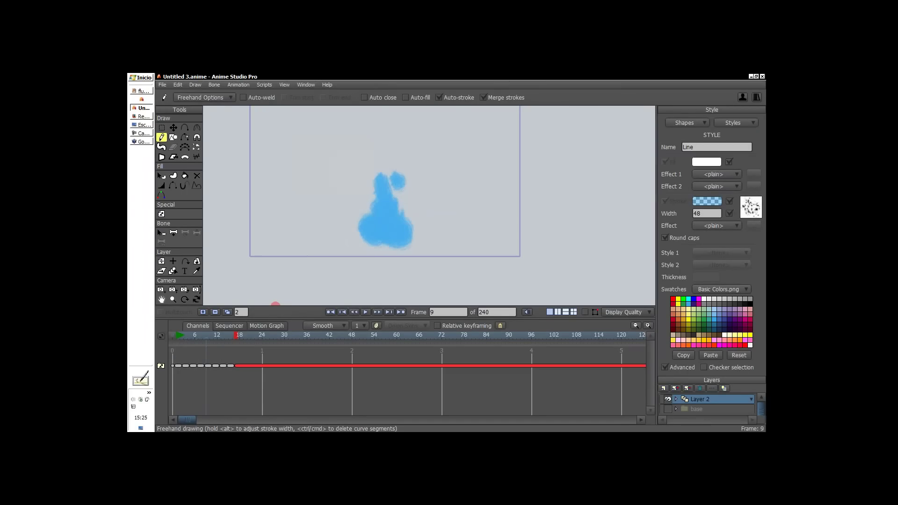
# - Set the Line style's width to 22 and check the flame through playback and scrubbing
pyautogui.doubleClick(716, 213)
pyautogui.write('18')
pyautogui.press('Return')
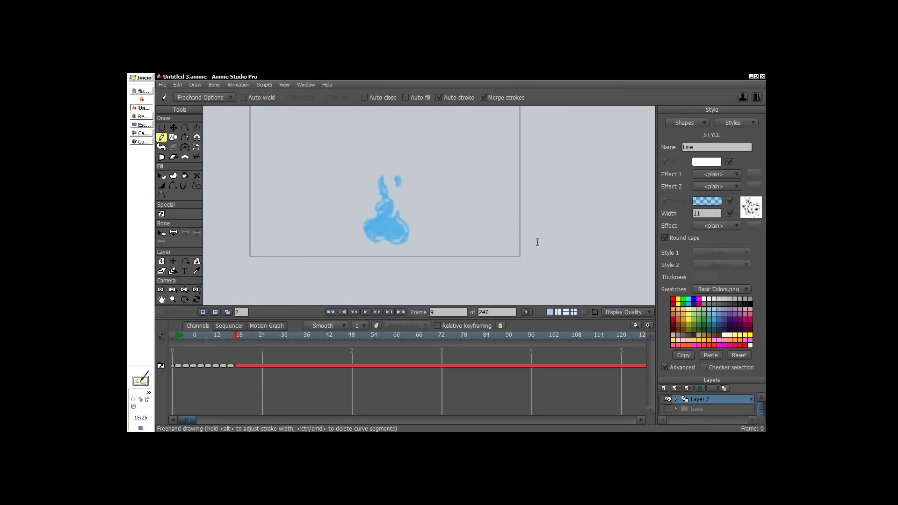
pyautogui.press('space')
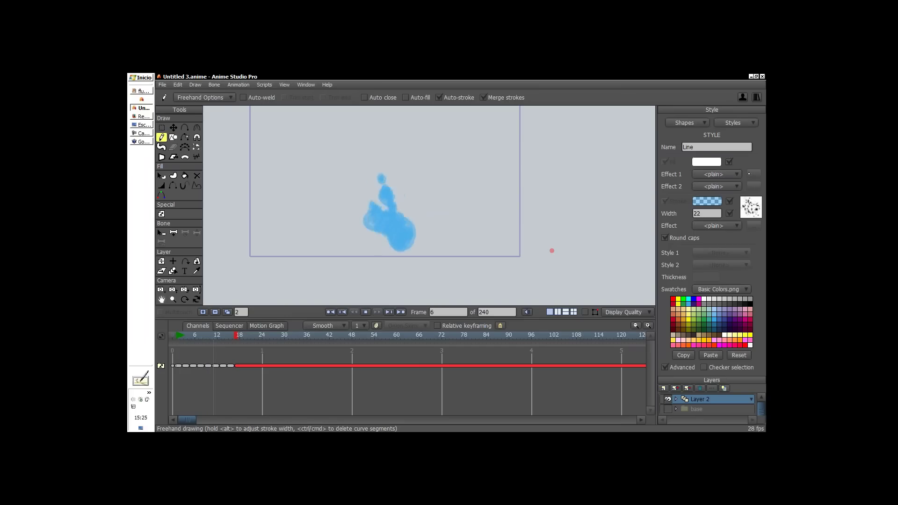
pyautogui.click(195, 336)
pyautogui.moveTo(195, 335)
pyautogui.mouseDown()
pyautogui.moveTo(224, 338)
pyautogui.moveTo(239, 354)
pyautogui.moveTo(182, 366)
pyautogui.mouseUp()
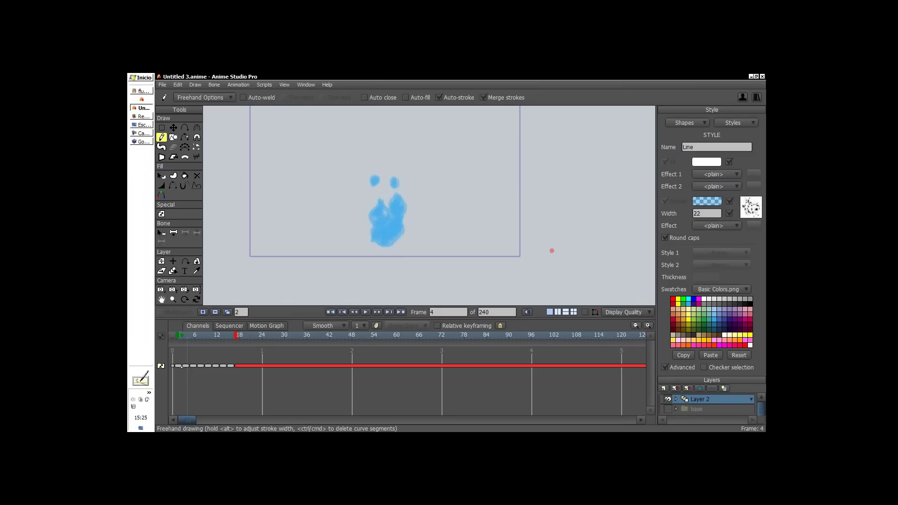
# - Leave the Line style for the new-shape defaults and turn off the Advanced style options
pyautogui.hotkey('ctrl', 'n')
pyautogui.hotkey('ctrl', 'n')
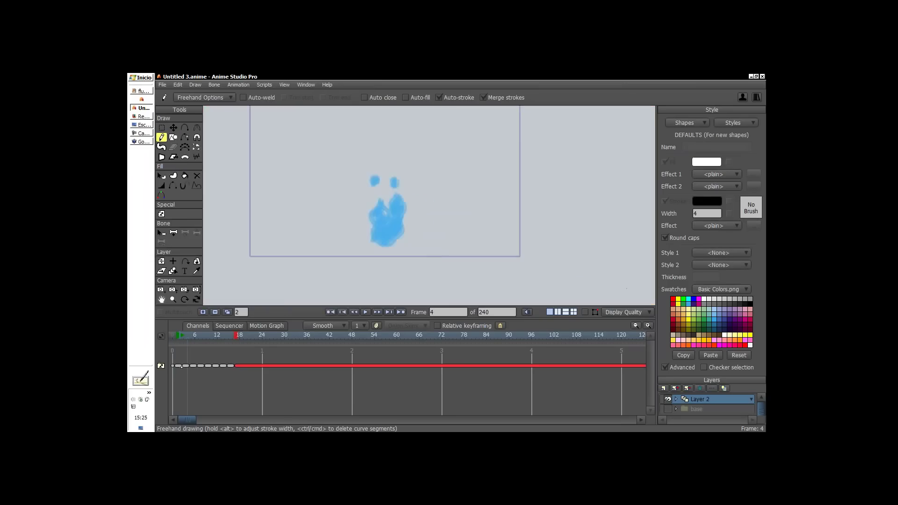
pyautogui.moveTo(183, 337)
pyautogui.mouseDown()
pyautogui.moveTo(172, 337)
pyautogui.moveTo(215, 340)
pyautogui.mouseUp()
pyautogui.click(669, 367)
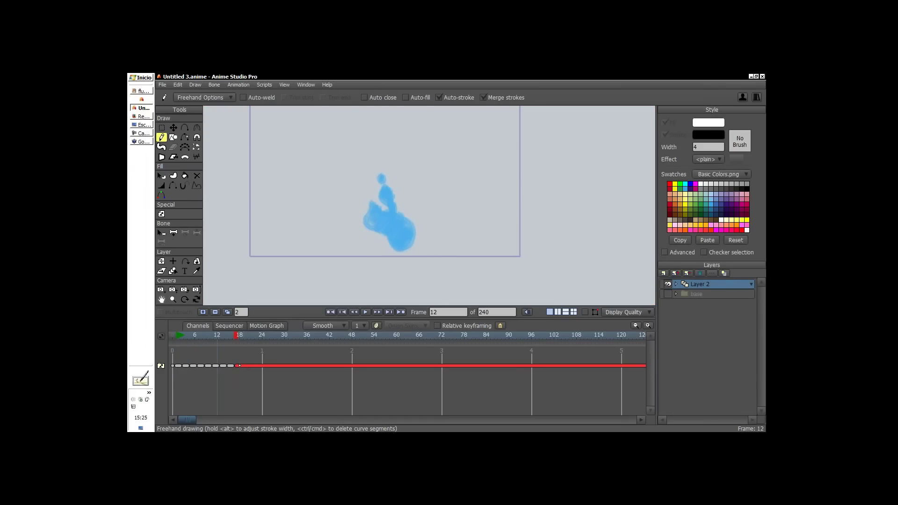
# - Open the settings of the cycle keyframe at frame 17 and duplicate the flame's Layer 2 at frame 0
pyautogui.doubleClick(240, 366)
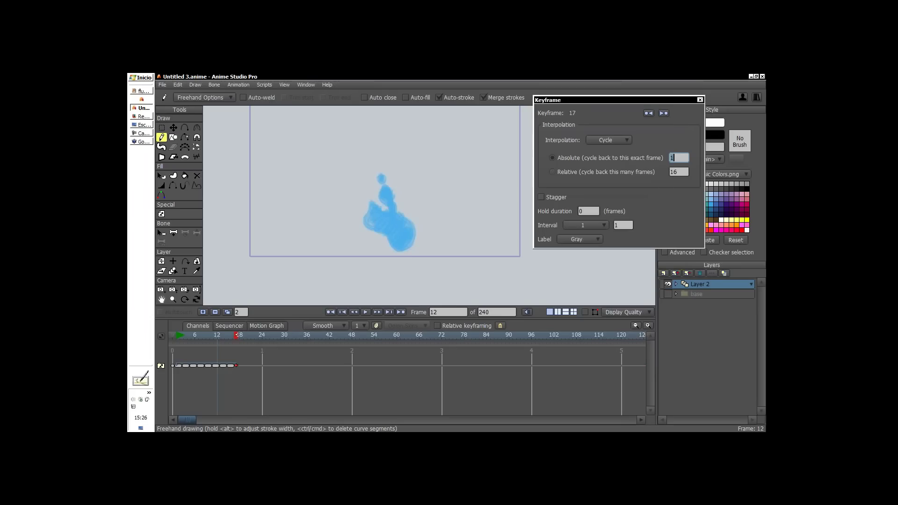
pyautogui.moveTo(236, 335)
pyautogui.mouseDown()
pyautogui.moveTo(367, 341)
pyautogui.moveTo(274, 356)
pyautogui.moveTo(169, 359)
pyautogui.mouseUp()
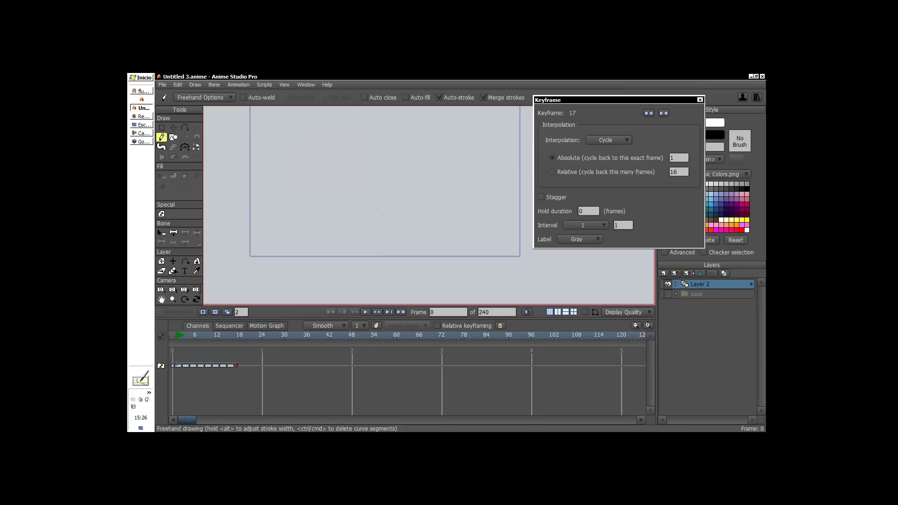
pyautogui.click(678, 274)
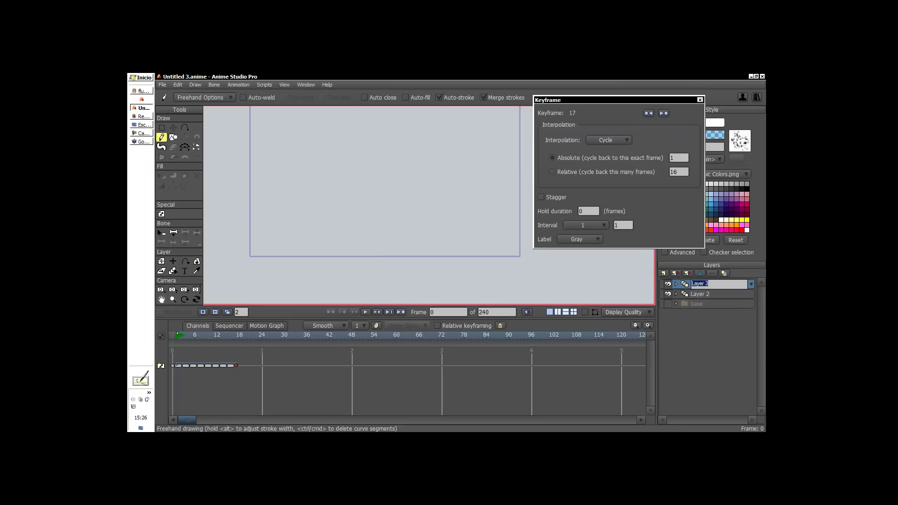
# - At frame 1, move the duplicated flame to X -0.1480, Y -0.1480 and scale it uniformly to 0.8778
pyautogui.click(176, 336)
pyautogui.click(162, 261)
pyautogui.moveTo(416, 197); pyautogui.dragTo(385, 199)
pyautogui.moveTo(616, 99); pyautogui.dragTo(612, 136)
pyautogui.moveTo(371, 204)
pyautogui.mouseDown()
pyautogui.moveTo(394, 210)
pyautogui.moveTo(377, 217)
pyautogui.mouseUp()
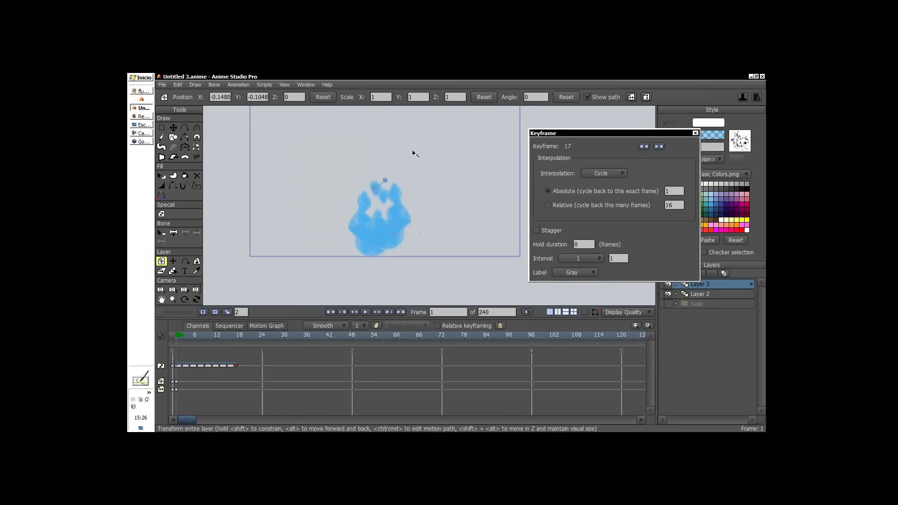
pyautogui.moveTo(411, 154); pyautogui.dragTo(408, 159)
pyautogui.moveTo(382, 206); pyautogui.dragTo(383, 208)
# - Shift the duplicated flame layer earlier in the sequencer, placing its cycle keyframe at frame 8
pyautogui.moveTo(182, 336)
pyautogui.mouseDown()
pyautogui.moveTo(259, 353)
pyautogui.moveTo(323, 350)
pyautogui.moveTo(268, 362)
pyautogui.moveTo(293, 355)
pyautogui.moveTo(280, 353)
pyautogui.moveTo(304, 359)
pyautogui.moveTo(198, 337)
pyautogui.moveTo(293, 362)
pyautogui.moveTo(205, 347)
pyautogui.moveTo(317, 336)
pyautogui.moveTo(479, 340)
pyautogui.moveTo(180, 336)
pyautogui.mouseUp()
pyautogui.press('g')
pyautogui.click(231, 326)
pyautogui.click(197, 326)
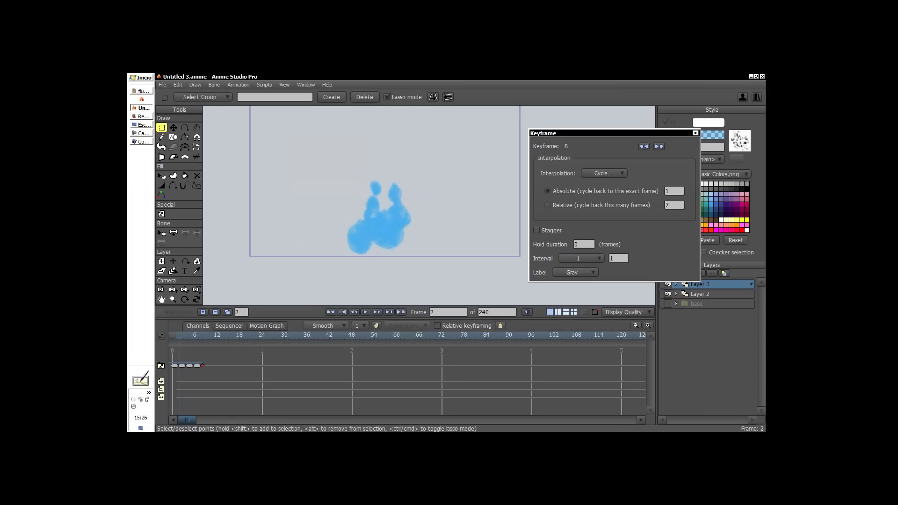
# - At frame 1, move the duplicated flame horizontally to X -0.4070 and scrub through the frames to check it
pyautogui.click(176, 336)
pyautogui.press('m')
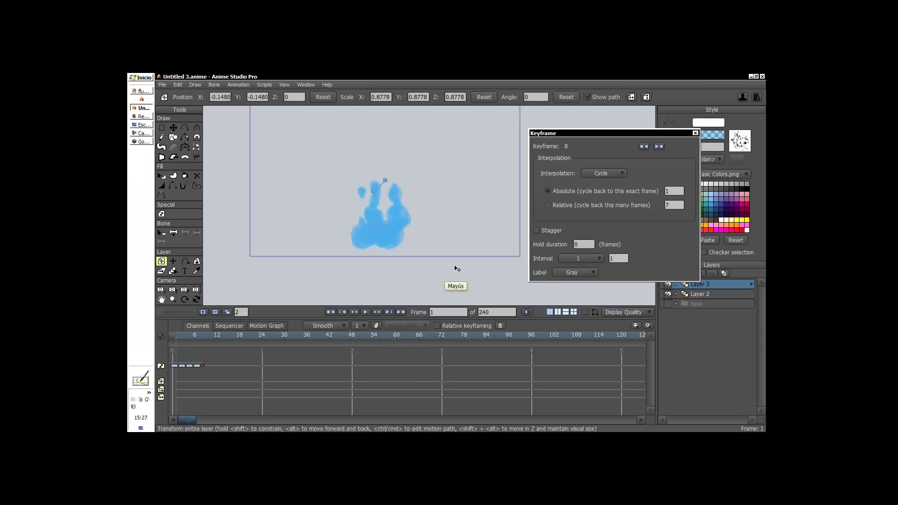
pyautogui.moveTo(439, 270); pyautogui.dragTo(419, 271)
pyautogui.moveTo(198, 335); pyautogui.dragTo(356, 347)
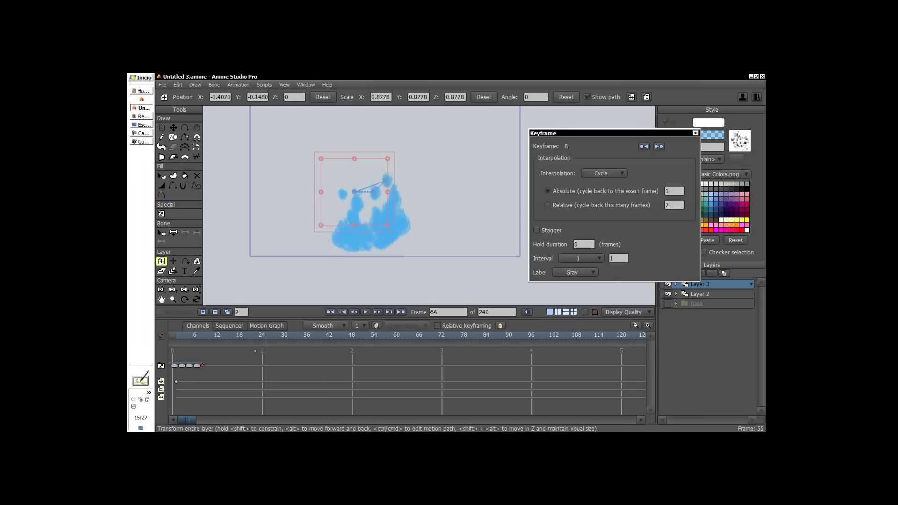
# - Play back the two flames, close the keyframe settings, and make another duplicate of Layer 2
pyautogui.click(700, 293)
pyautogui.press('space')
pyautogui.press('Left')
pyautogui.click(695, 134)
pyautogui.click(675, 273)
# - At frame 1, move the second duplicate to X 0.4440, Y 0.2343 and scale it uniformly to 1.2801
pyautogui.moveTo(492, 240); pyautogui.dragTo(475, 228)
pyautogui.keyDown('shift'); pyautogui.click(412, 182); pyautogui.keyUp('shift')
pyautogui.click(176, 336)
pyautogui.moveTo(389, 190); pyautogui.dragTo(421, 191)
pyautogui.moveTo(439, 130); pyautogui.dragTo(450, 122)
pyautogui.moveTo(411, 206); pyautogui.dragTo(413, 190)
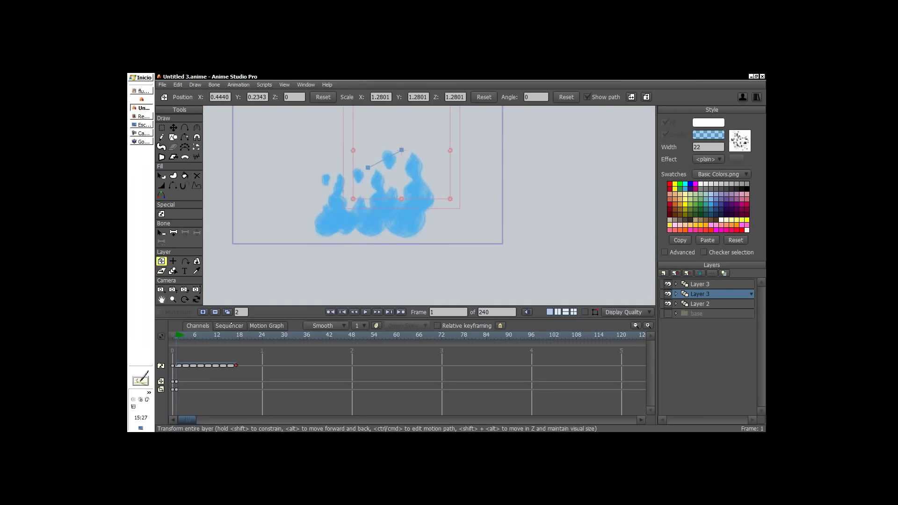
# - Shift the second duplicate earlier in the sequencer and review the three combined flames through playback and scrubbing
pyautogui.click(230, 326)
pyautogui.moveTo(308, 374); pyautogui.dragTo(291, 375)
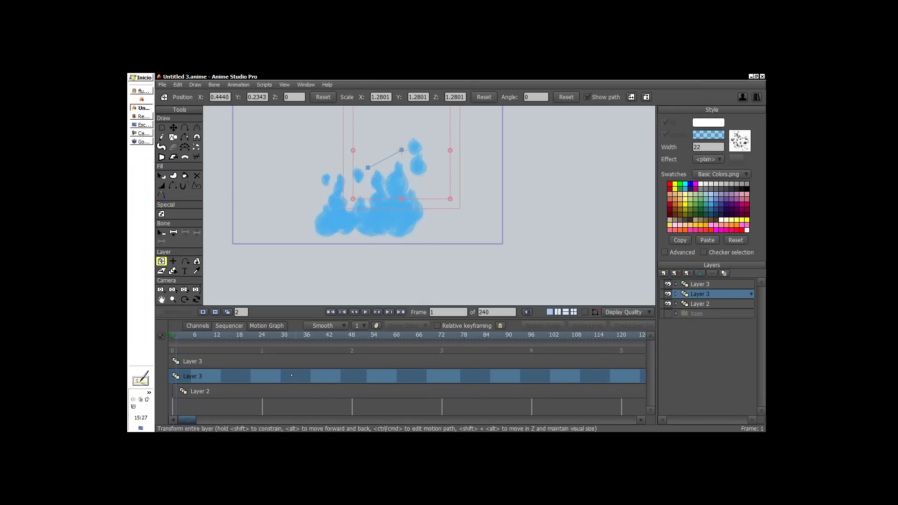
pyautogui.press('space')
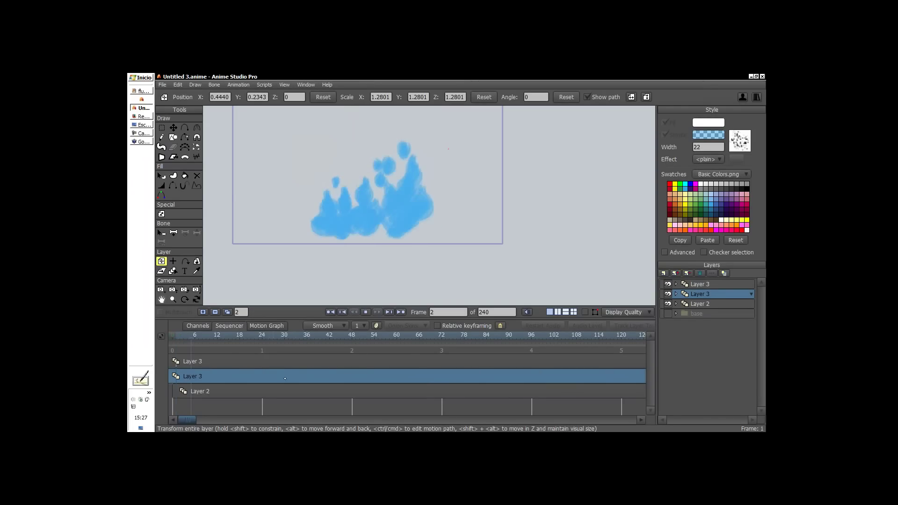
pyautogui.scroll(-2, 373, 248)
pyautogui.scroll(3, 435, 248)
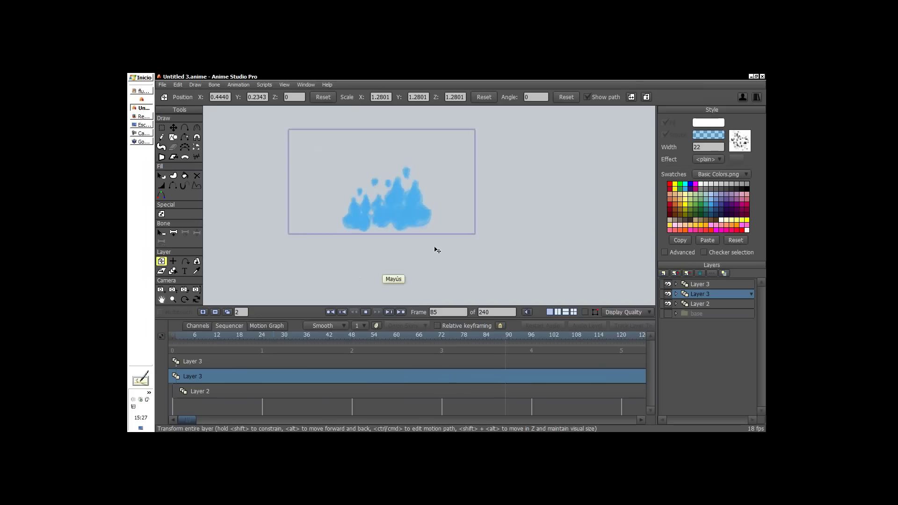
pyautogui.moveTo(191, 335)
pyautogui.mouseDown()
pyautogui.moveTo(214, 360)
pyautogui.moveTo(202, 373)
pyautogui.mouseUp()
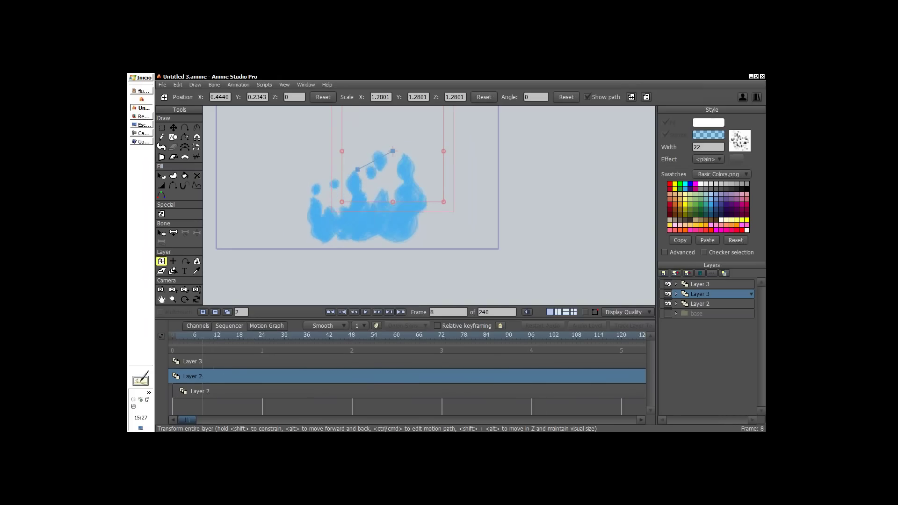
pyautogui.moveTo(202, 335)
pyautogui.mouseDown()
pyautogui.moveTo(262, 341)
pyautogui.moveTo(233, 359)
pyautogui.mouseUp()
pyautogui.moveTo(205, 331)
pyautogui.mouseDown()
pyautogui.moveTo(172, 340)
pyautogui.moveTo(243, 339)
pyautogui.moveTo(156, 357)
pyautogui.mouseUp()
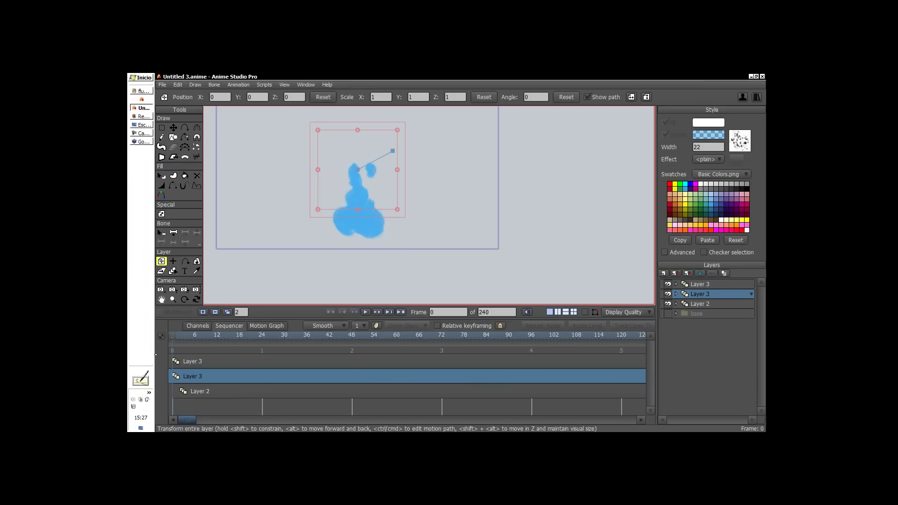
# - Create a new empty animation document
pyautogui.hotkey('ctrl', 'n')
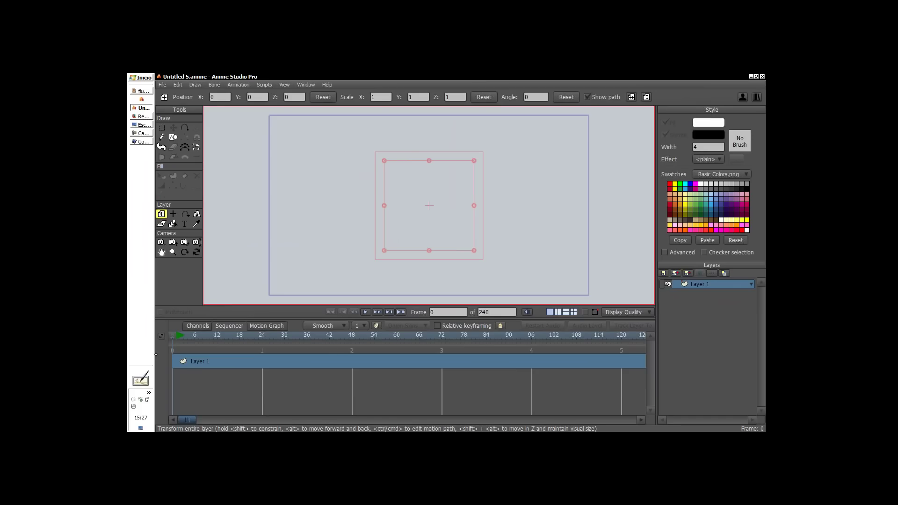
# - Add a Frame By Frame layer above Layer 1 and rename it ORIGINAL
pyautogui.click(201, 326)
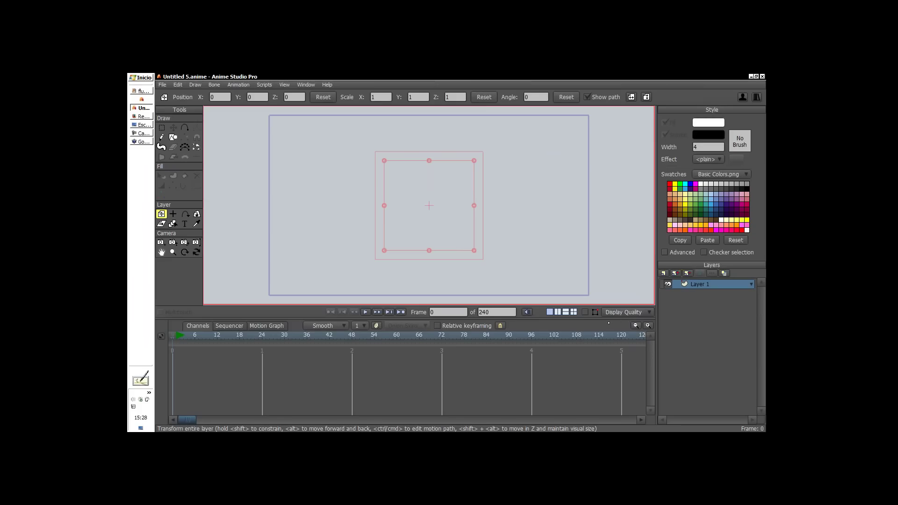
pyautogui.click(662, 272)
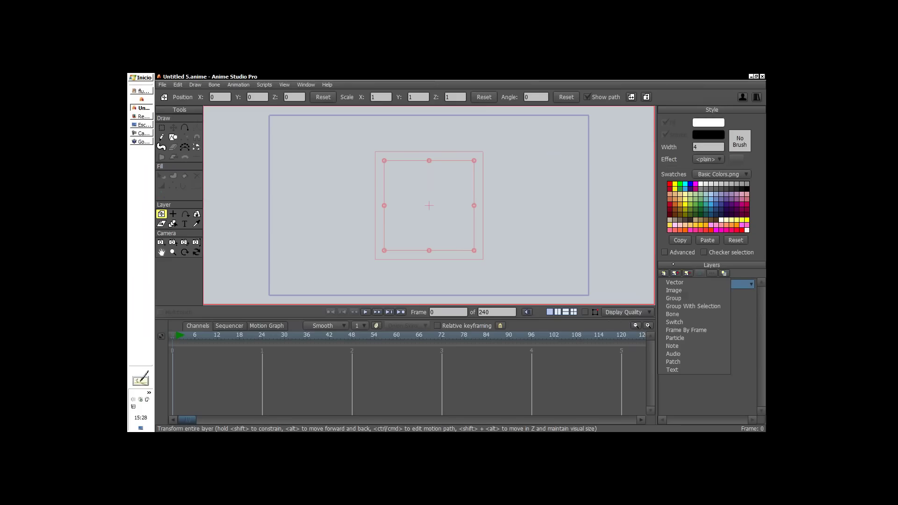
pyautogui.click(704, 330)
pyautogui.click(693, 294)
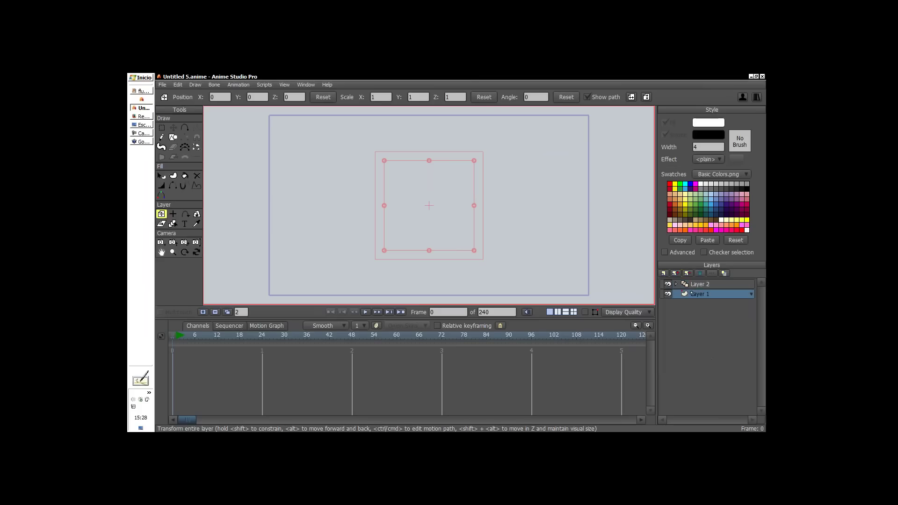
pyautogui.click(704, 284)
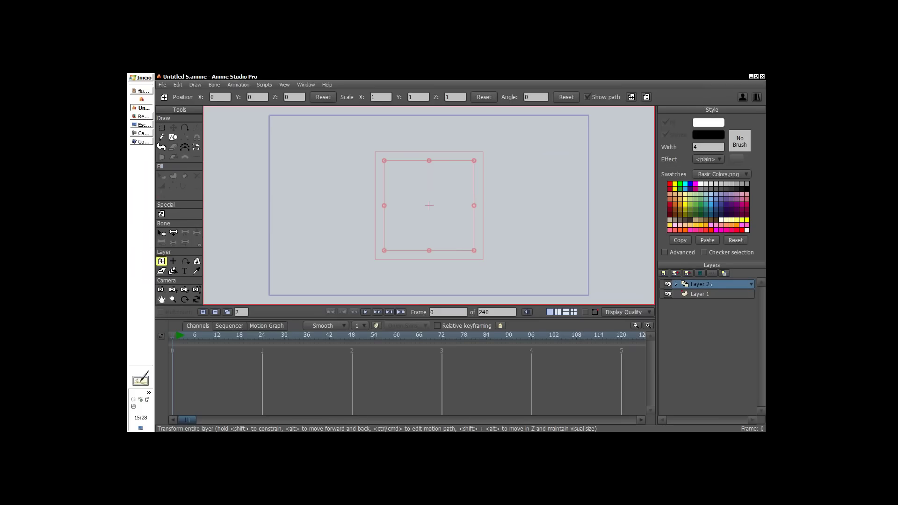
pyautogui.click(709, 284)
pyautogui.doubleClick(709, 284)
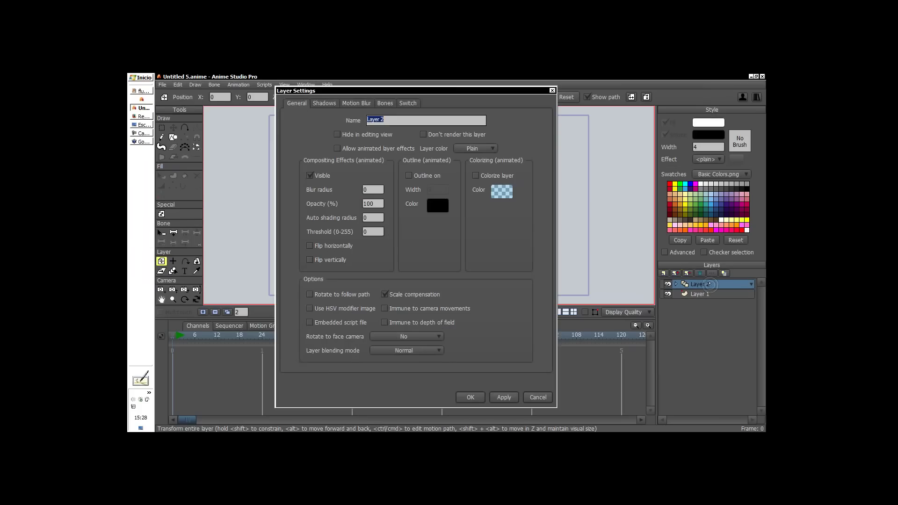
pyautogui.press('capslock')
pyautogui.write('ORIGINAL')
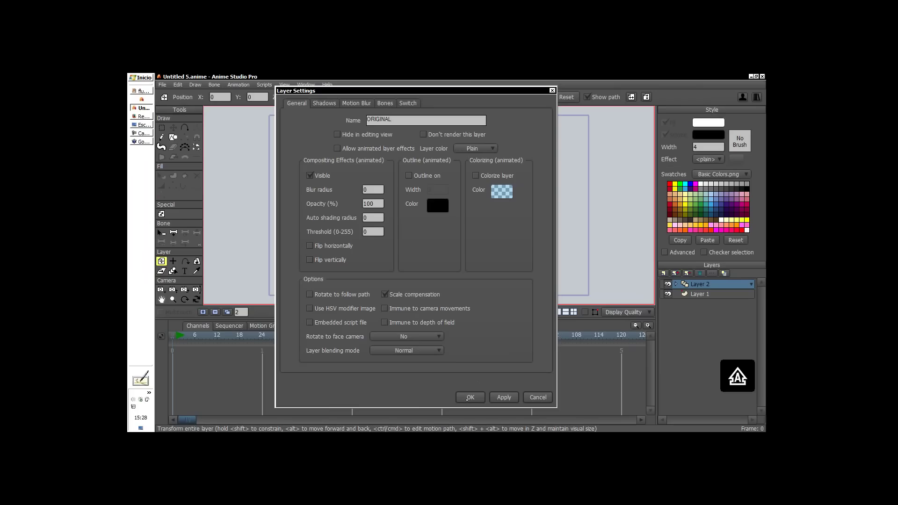
pyautogui.click(467, 398)
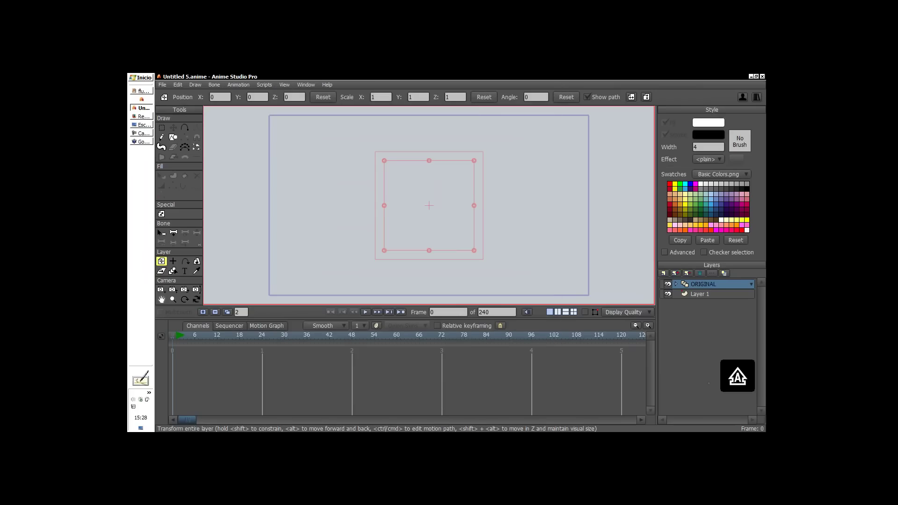
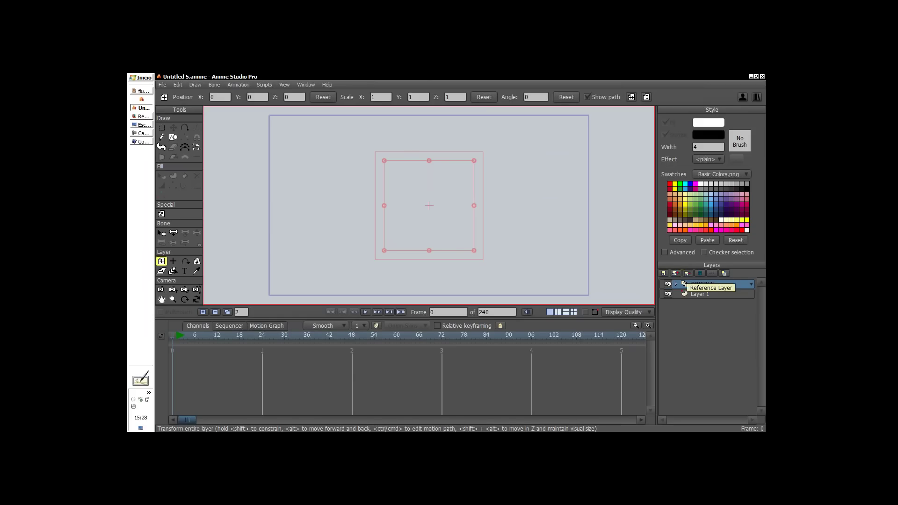
# - Try placing a reference layer of ORIGINAL named backup below Layer 1, and undo the layer additions
pyautogui.click(687, 273)
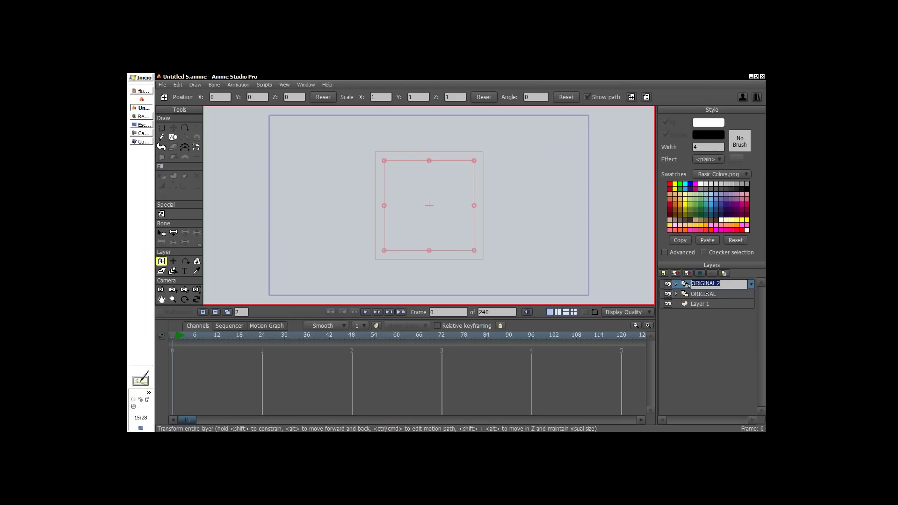
pyautogui.write('backup')
pyautogui.press('Return')
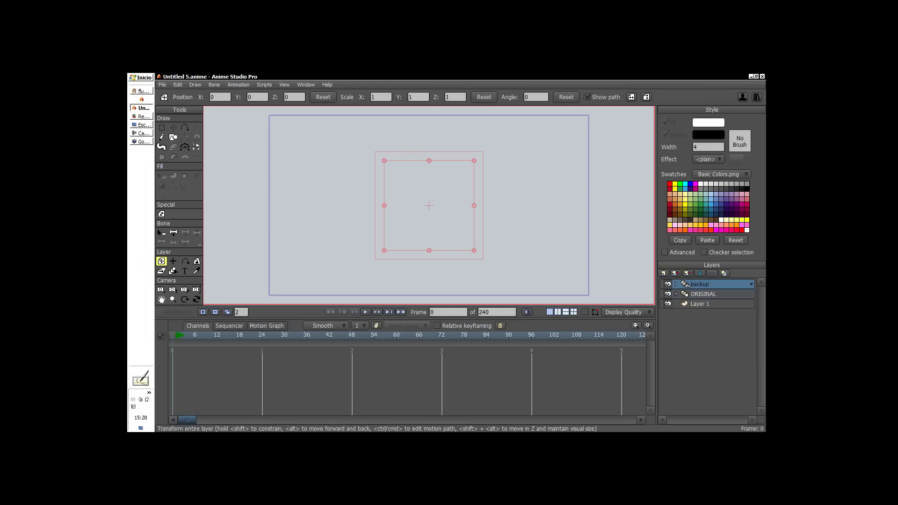
pyautogui.moveTo(686, 284); pyautogui.dragTo(685, 303)
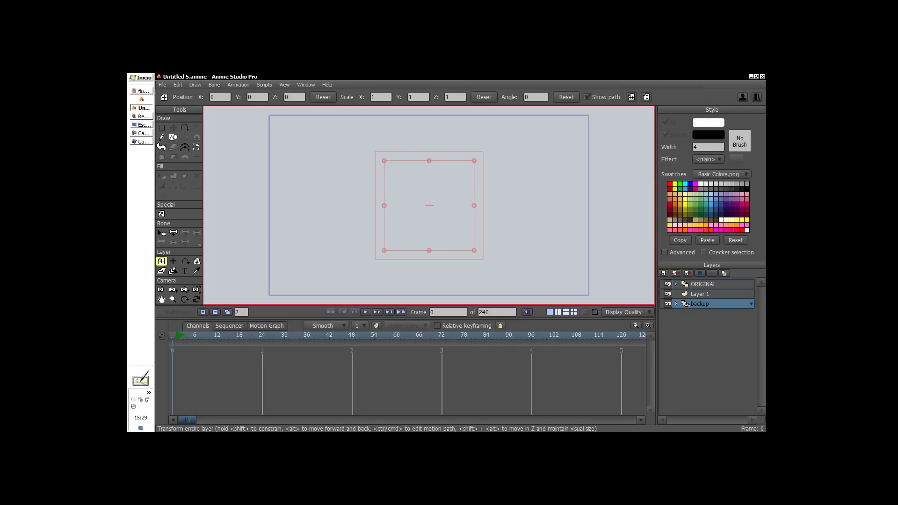
pyautogui.hotkey('ctrl', 'z')
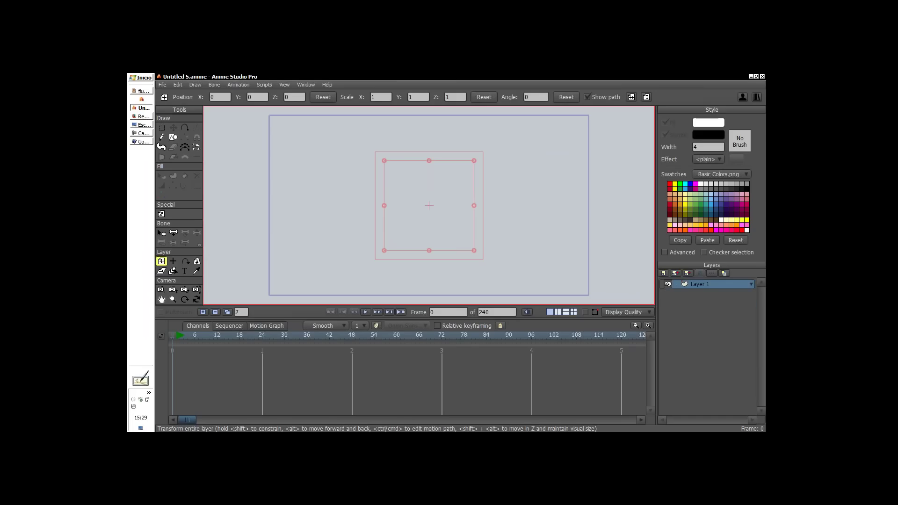
# - Start another new document and draw a large white filled star in the left half of the frame
pyautogui.hotkey('ctrl', 'n')
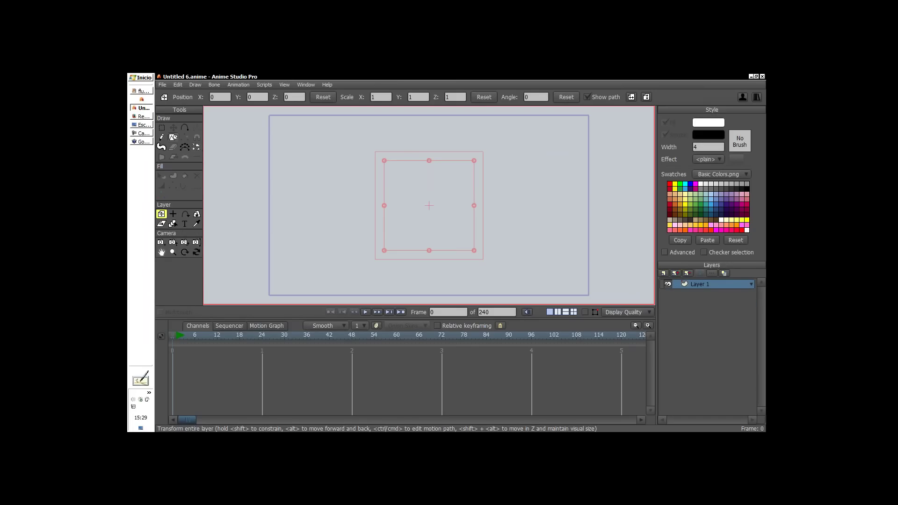
pyautogui.click(173, 137)
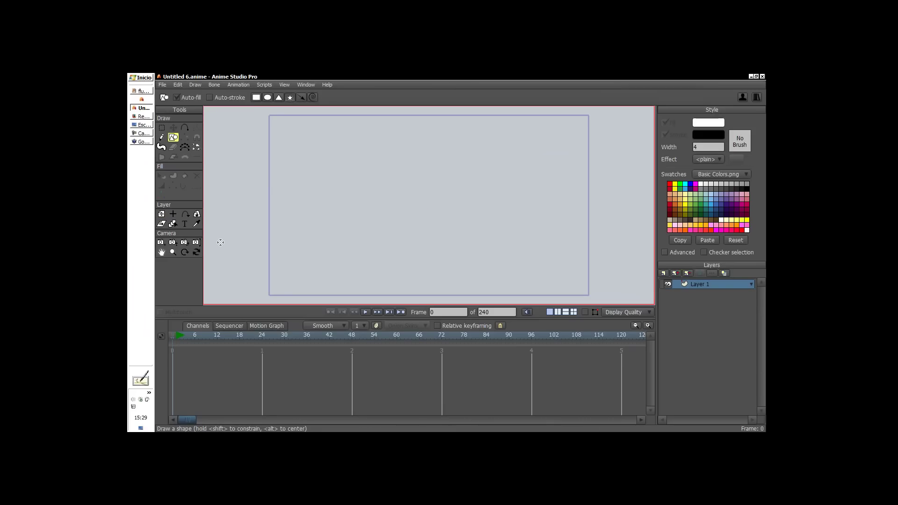
pyautogui.moveTo(334, 194); pyautogui.dragTo(369, 241)
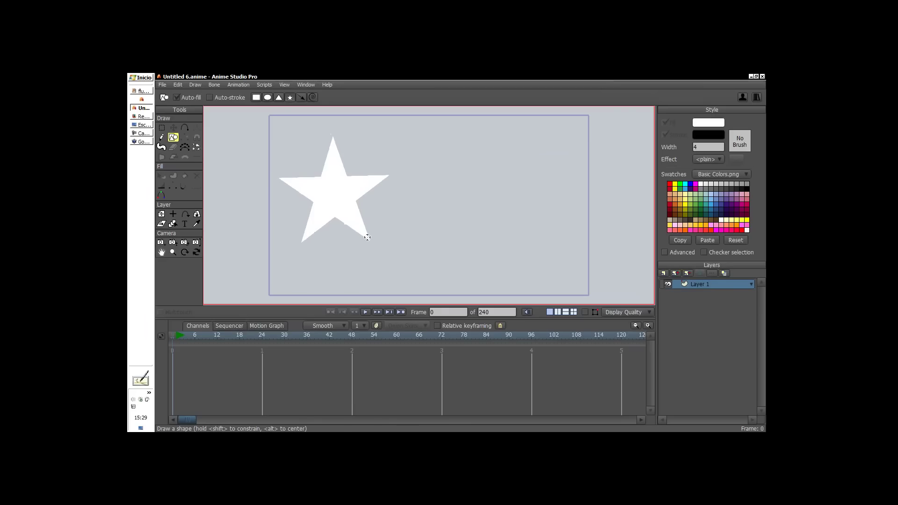
# - Move the star slightly toward the frame's lower middle and give it a black stroke with a width of 15
pyautogui.click(174, 128)
pyautogui.moveTo(341, 200); pyautogui.dragTo(363, 224)
pyautogui.click(161, 175)
pyautogui.click(224, 98)
pyautogui.moveTo(310, 97); pyautogui.dragTo(358, 104)
pyautogui.press('g')
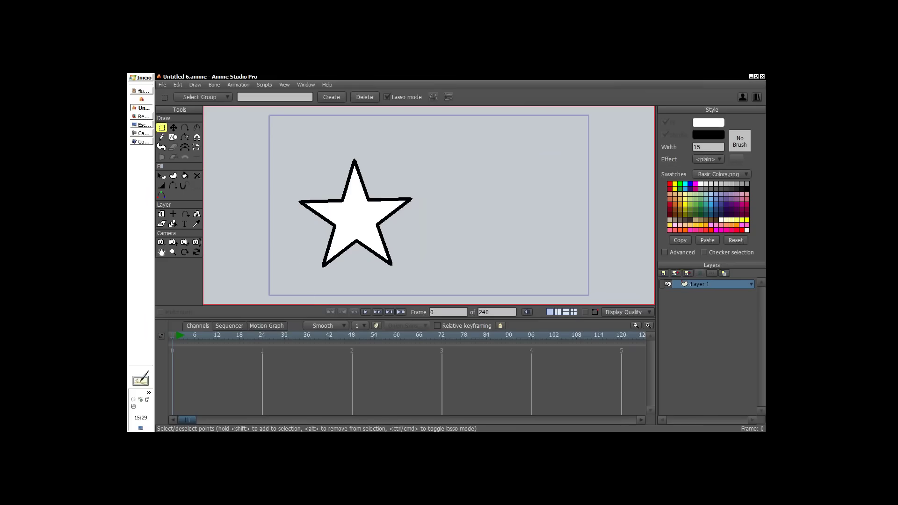
# - Create a reference layer of the star layer and move it to X 1.5457, Y 0.0260, beside the original
pyautogui.click(687, 273)
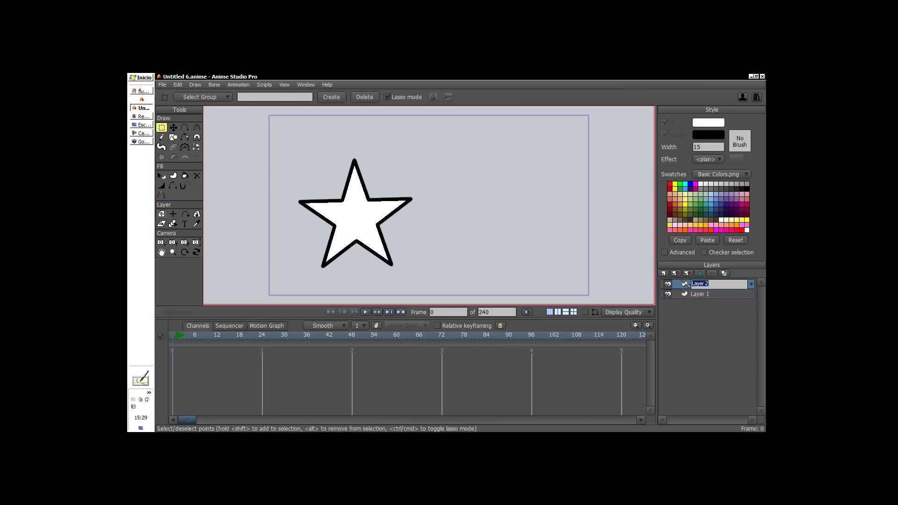
pyautogui.click(162, 214)
pyautogui.moveTo(386, 229); pyautogui.dragTo(525, 226)
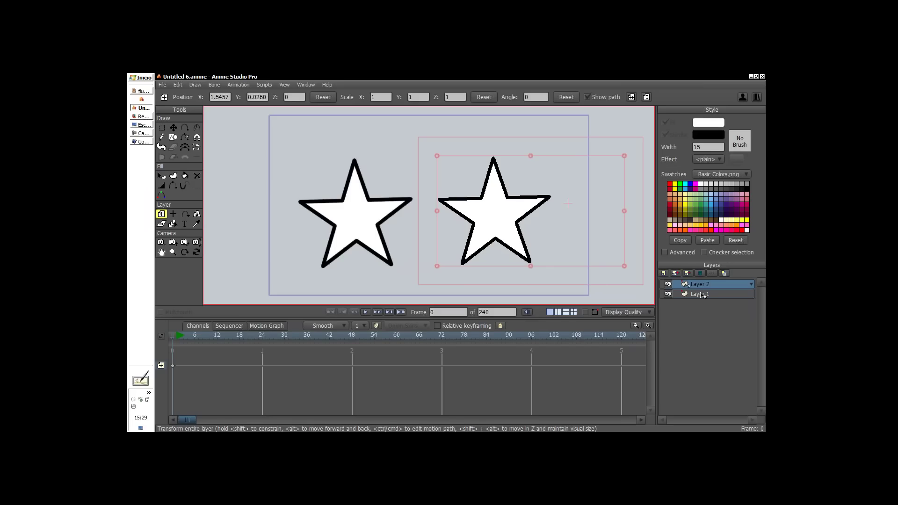
# - Reshape the original star on Layer 1 by moving its right arm, inner corner and lower right tip points
pyautogui.click(700, 294)
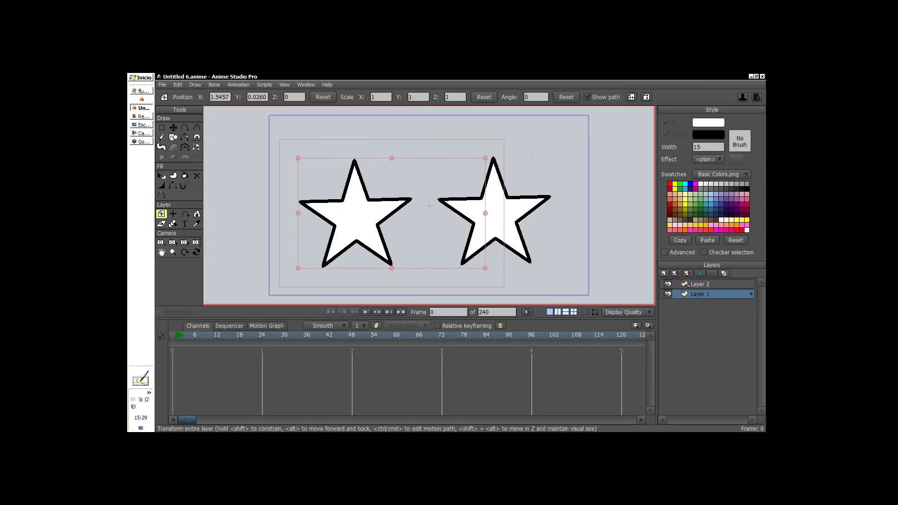
pyautogui.press('t')
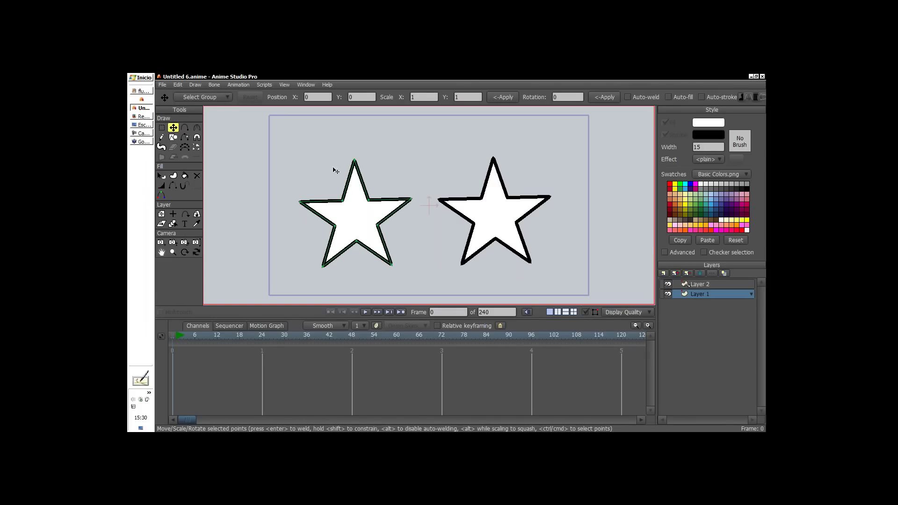
pyautogui.moveTo(413, 204); pyautogui.dragTo(394, 274)
pyautogui.moveTo(376, 220)
pyautogui.mouseDown()
pyautogui.moveTo(386, 223)
pyautogui.moveTo(375, 228)
pyautogui.mouseUp()
pyautogui.moveTo(405, 195); pyautogui.dragTo(398, 196)
pyautogui.moveTo(368, 200); pyautogui.dragTo(370, 200)
# - Round the original star's side arms, top tip and waist points with the Curvature tool
pyautogui.click(197, 127)
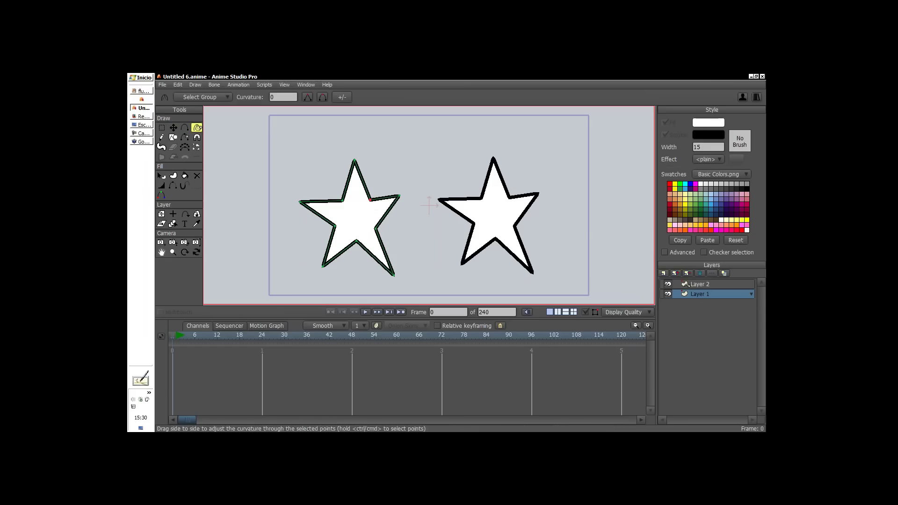
pyautogui.moveTo(335, 226); pyautogui.dragTo(362, 226)
pyautogui.moveTo(300, 202); pyautogui.dragTo(406, 201)
pyautogui.moveTo(399, 196); pyautogui.dragTo(510, 195)
pyautogui.moveTo(354, 160); pyautogui.dragTo(455, 159)
pyautogui.moveTo(375, 228); pyautogui.dragTo(553, 216)
# - Pull the star's lower points down into a skirt and reposition the right waist and neck points
pyautogui.press('t')
pyautogui.moveTo(356, 241); pyautogui.dragTo(321, 285)
pyautogui.moveTo(356, 280); pyautogui.dragTo(355, 288)
pyautogui.moveTo(397, 275); pyautogui.dragTo(404, 285)
pyautogui.moveTo(377, 228); pyautogui.dragTo(383, 227)
pyautogui.moveTo(402, 197); pyautogui.dragTo(369, 200)
# - Adjust the points along the figure's hem and its bottom corners to even out the flared skirt
pyautogui.click(197, 127)
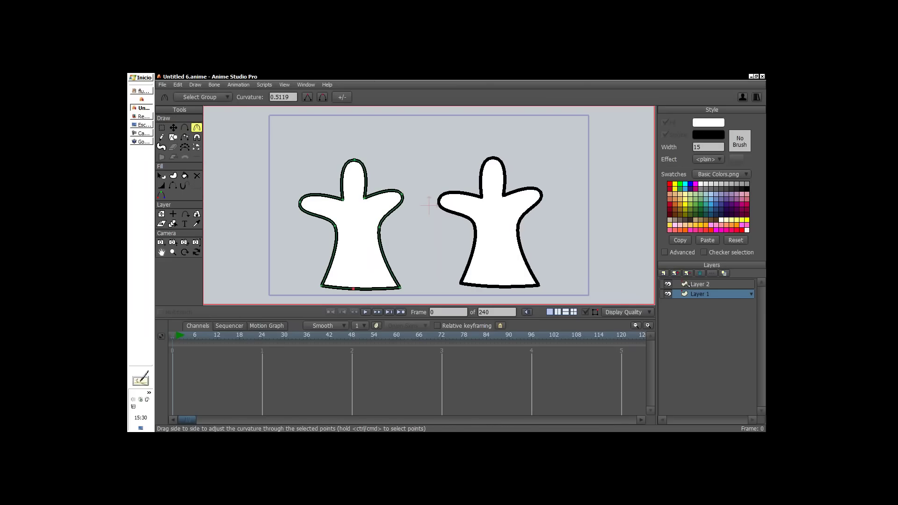
pyautogui.click(173, 127)
pyautogui.moveTo(354, 290); pyautogui.dragTo(402, 286)
pyautogui.moveTo(309, 288); pyautogui.dragTo(315, 282)
pyautogui.moveTo(358, 296); pyautogui.dragTo(394, 284)
pyautogui.moveTo(379, 227); pyautogui.dragTo(234, 288)
# - Adjust the curvature at the figure's waist and neck, and round the head's top point to 0.7239
pyautogui.click(197, 128)
pyautogui.moveTo(357, 229)
pyautogui.mouseDown()
pyautogui.moveTo(171, 312)
pyautogui.moveTo(372, 234)
pyautogui.moveTo(355, 236)
pyautogui.mouseUp()
pyautogui.moveTo(366, 200); pyautogui.dragTo(433, 180)
pyautogui.moveTo(354, 159); pyautogui.dragTo(482, 162)
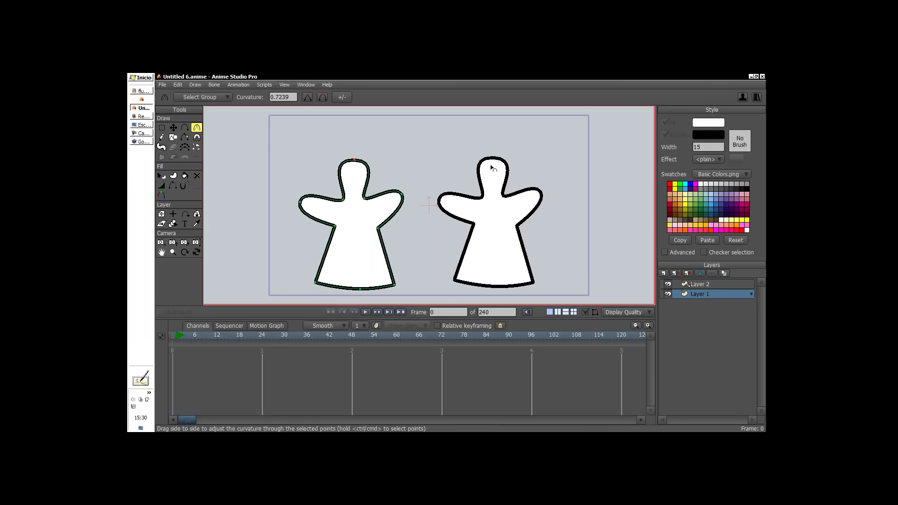
# - Move the neck, waist and arm points on Layer 1 to widen the head and lower the figure's arms
pyautogui.click(173, 127)
pyautogui.moveTo(366, 199); pyautogui.dragTo(378, 230)
pyautogui.moveTo(342, 201); pyautogui.dragTo(337, 230)
pyautogui.moveTo(301, 200); pyautogui.dragTo(345, 207)
pyautogui.moveTo(377, 210); pyautogui.dragTo(387, 225)
pyautogui.moveTo(401, 193); pyautogui.dragTo(391, 227)
# - Change the Layer 1 figure's fill to the pale teal DFF2EF
pyautogui.click(197, 127)
pyautogui.click(161, 185)
pyautogui.click(303, 210)
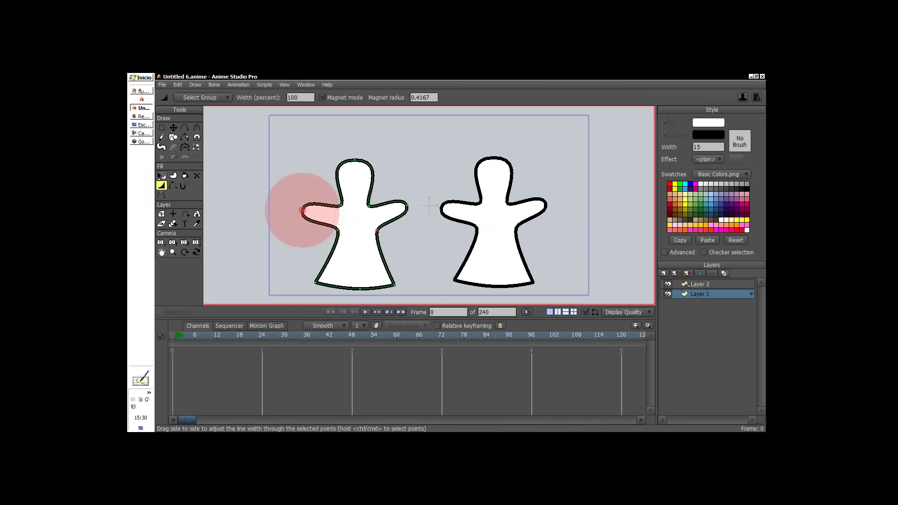
pyautogui.click(161, 175)
pyautogui.click(368, 242)
pyautogui.click(708, 122)
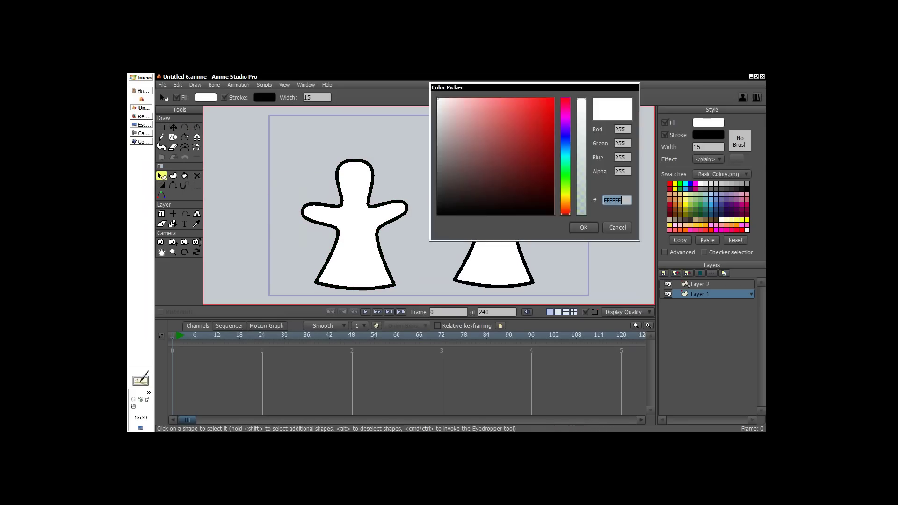
pyautogui.moveTo(567, 131)
pyautogui.mouseDown()
pyautogui.moveTo(566, 160)
pyautogui.moveTo(450, 114)
pyautogui.moveTo(447, 104)
pyautogui.mouseUp()
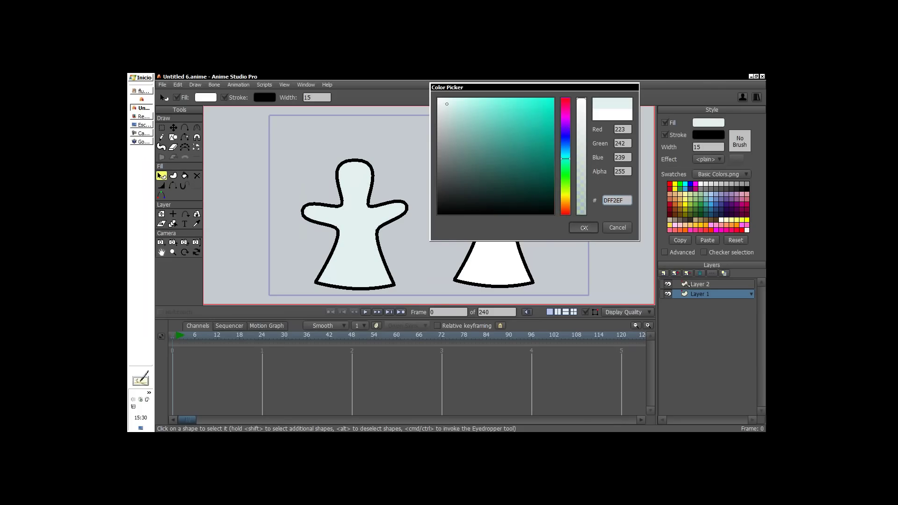
pyautogui.click(584, 227)
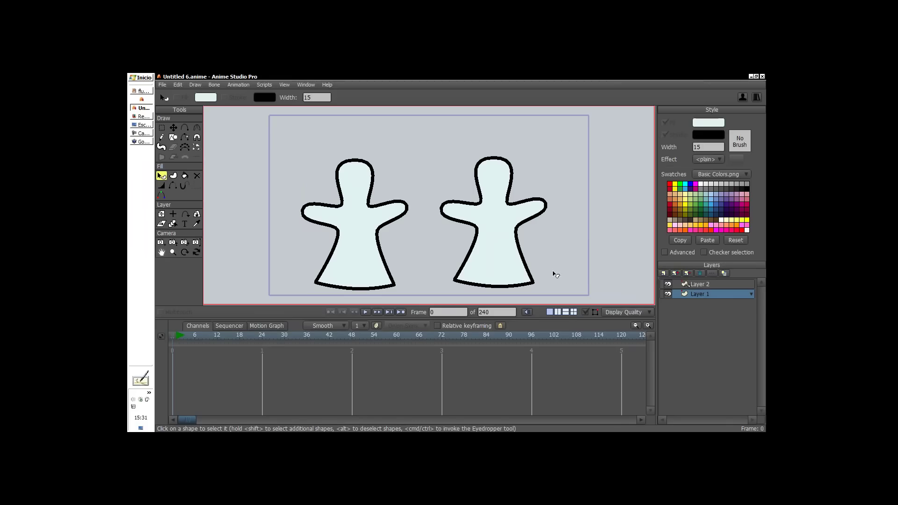
# - Select the figure on reference Layer 2 and set its fill to purple 944CFF at frame 0
pyautogui.moveTo(178, 335); pyautogui.dragTo(167, 342)
pyautogui.click(707, 283)
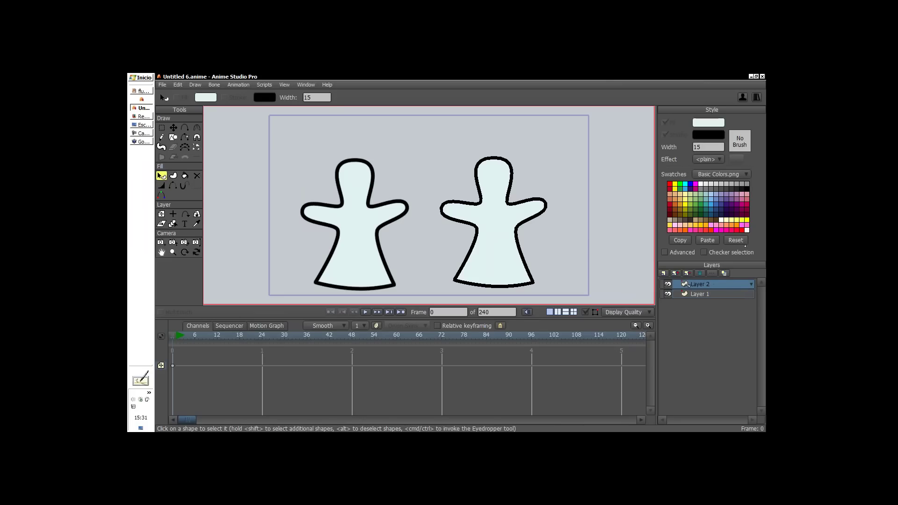
pyautogui.moveTo(184, 337); pyautogui.dragTo(205, 340)
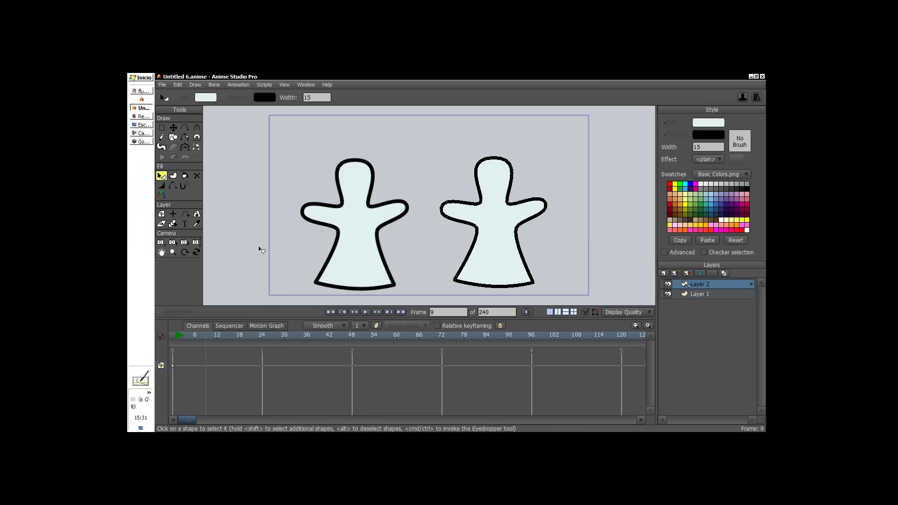
pyautogui.click(500, 232)
pyautogui.click(330, 312)
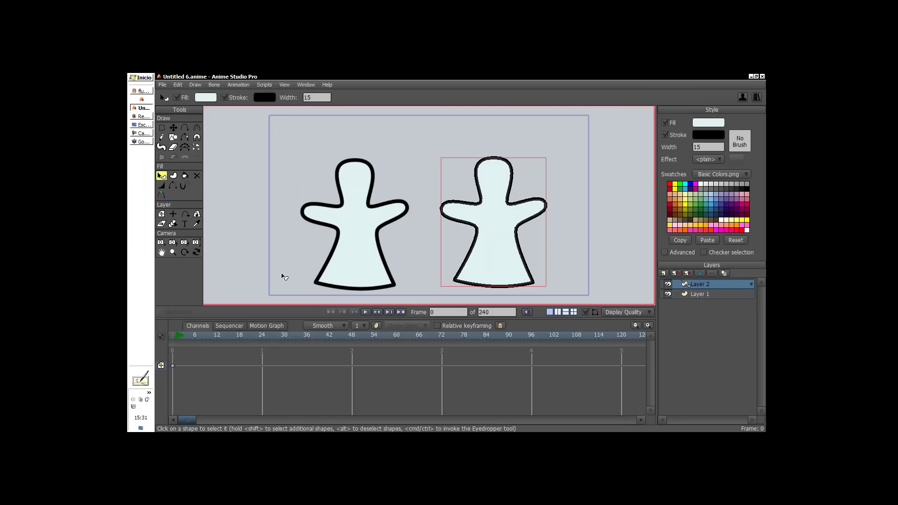
pyautogui.click(707, 124)
pyautogui.moveTo(592, 86); pyautogui.dragTo(690, 108)
pyautogui.moveTo(662, 164); pyautogui.dragTo(615, 122)
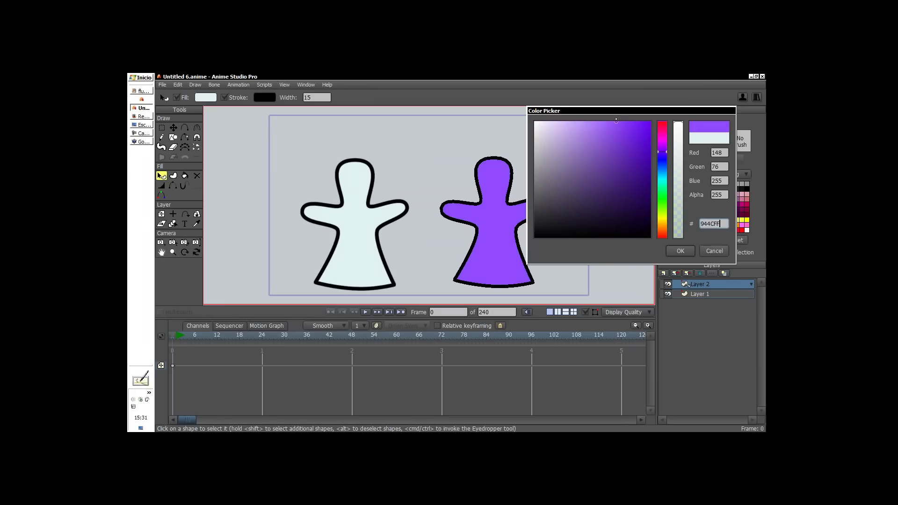
pyautogui.click(678, 252)
pyautogui.click(627, 265)
# - Recolor the original figure's fill on Layer 1 to a muted teal
pyautogui.click(705, 294)
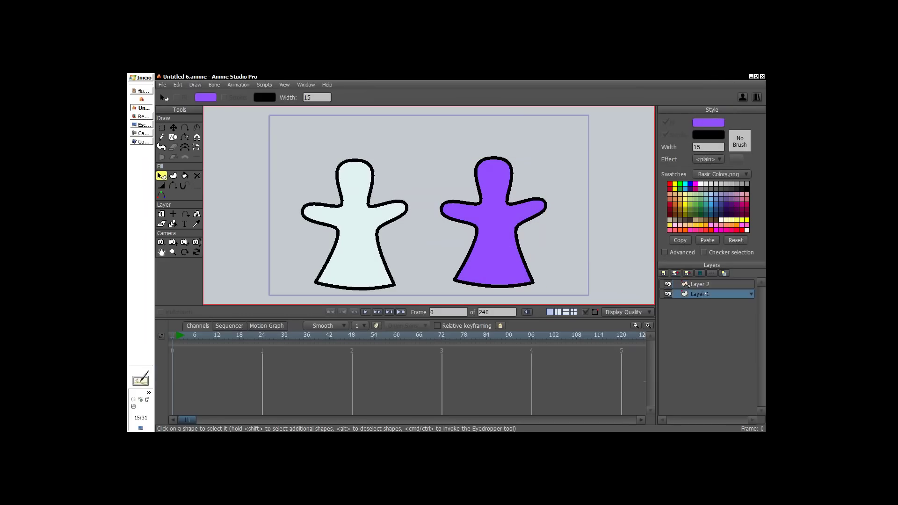
pyautogui.click(367, 238)
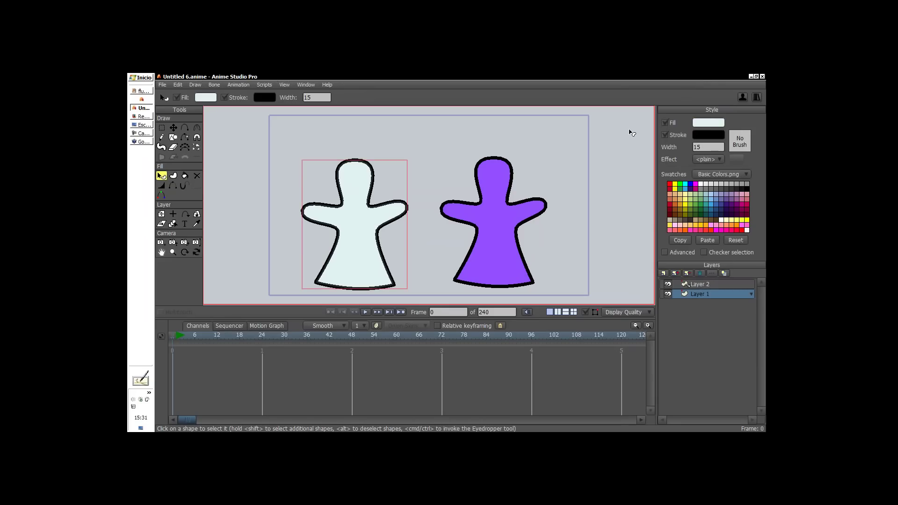
pyautogui.click(708, 123)
pyautogui.click(575, 151)
pyautogui.click(577, 165)
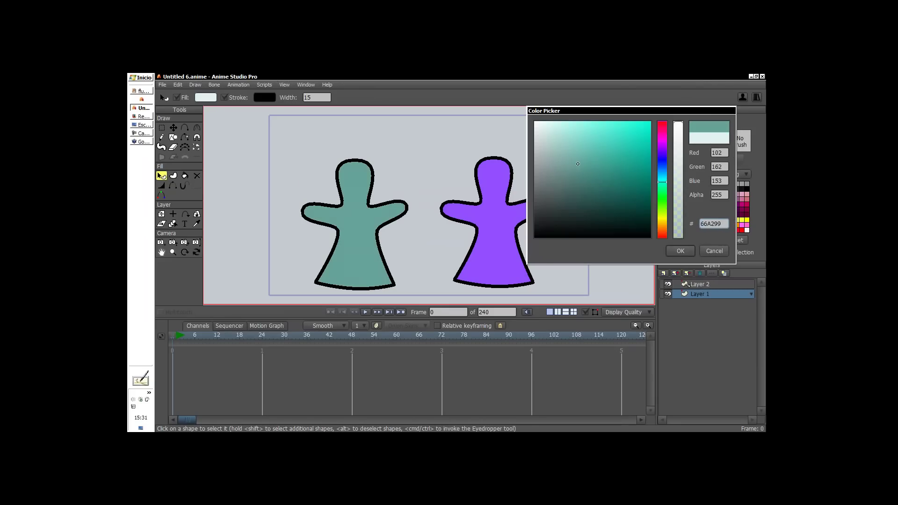
pyautogui.moveTo(577, 162); pyautogui.dragTo(573, 160)
pyautogui.click(680, 250)
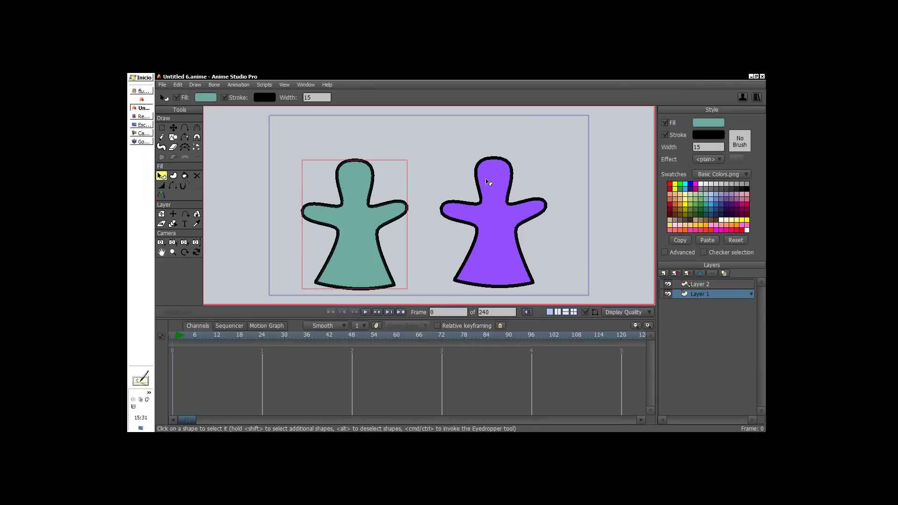
# - Select the purple figure on Layer 2 and create another reference layer from it
pyautogui.click(506, 234)
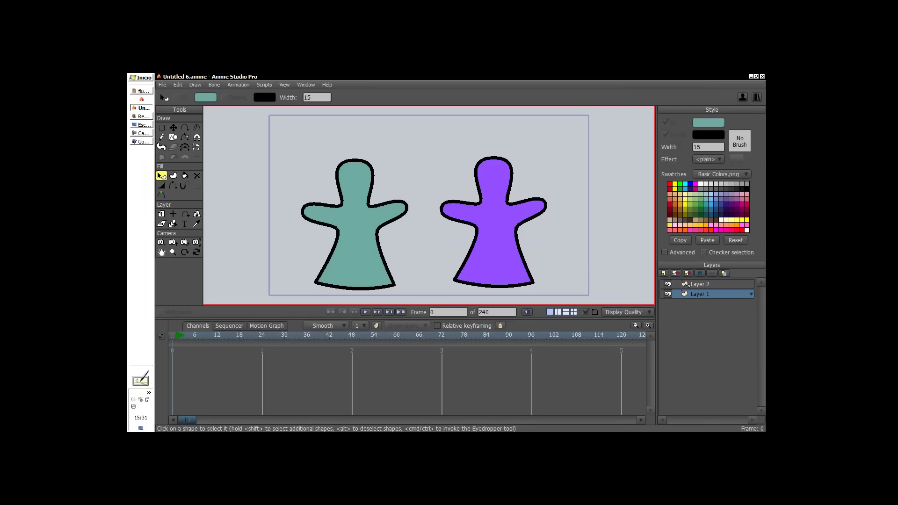
pyautogui.click(700, 283)
pyautogui.click(502, 215)
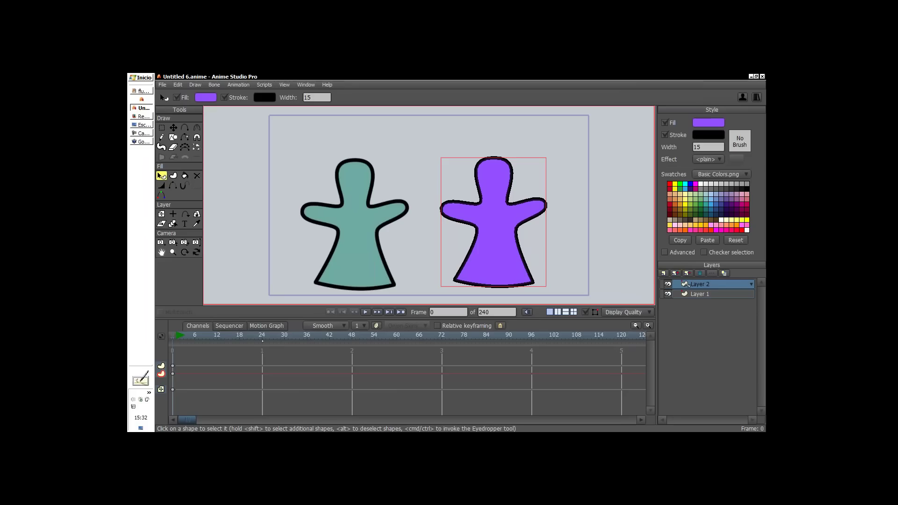
pyautogui.moveTo(502, 186); pyautogui.dragTo(503, 179)
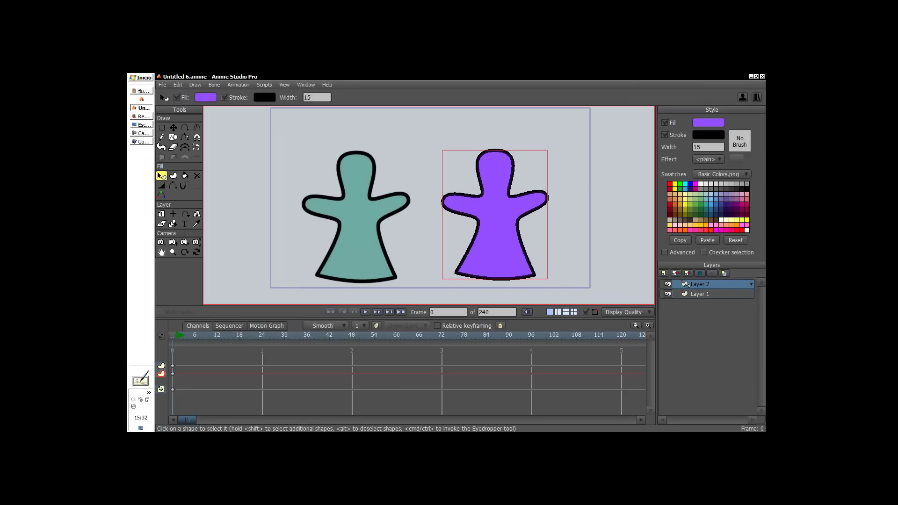
pyautogui.hotkey('ctrl', 'shift', 'd')
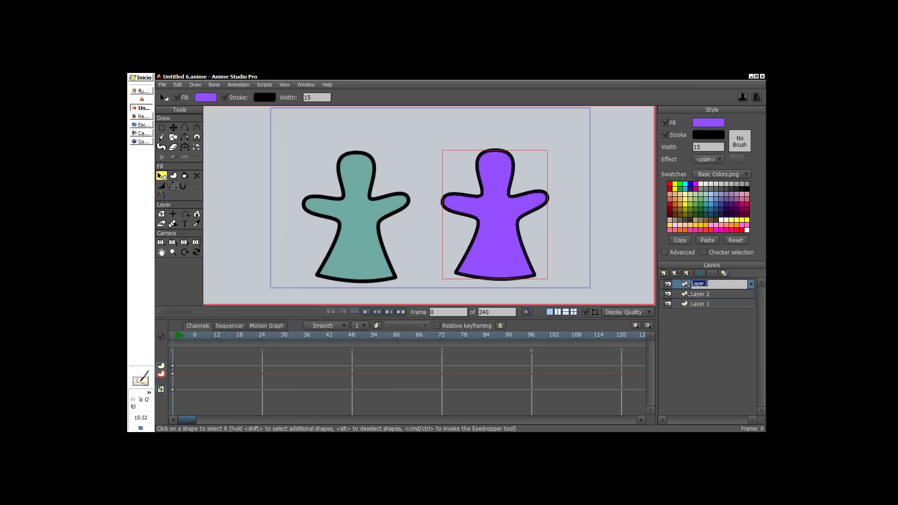
# - Move the new Layer 3 figure between the other two and reorder its layer beneath Layer 1
pyautogui.click(161, 214)
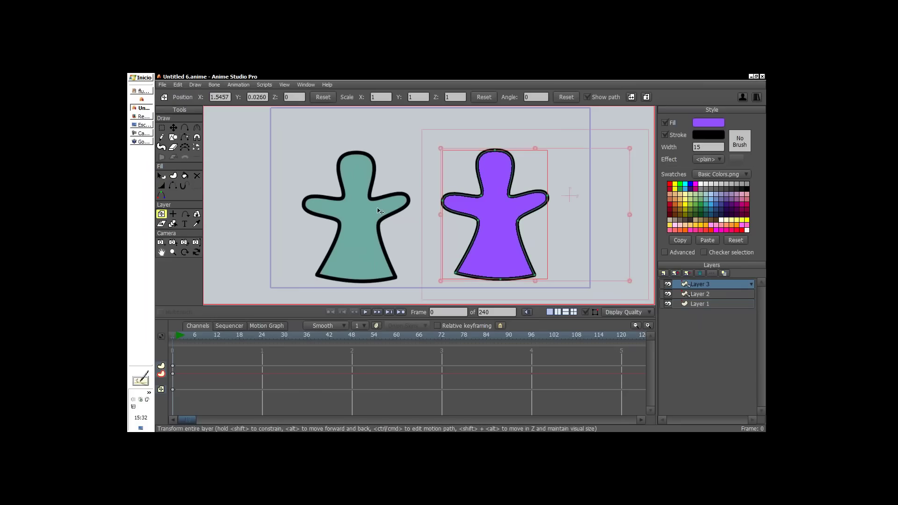
pyautogui.moveTo(514, 205); pyautogui.dragTo(433, 195)
pyautogui.moveTo(712, 312); pyautogui.dragTo(703, 313)
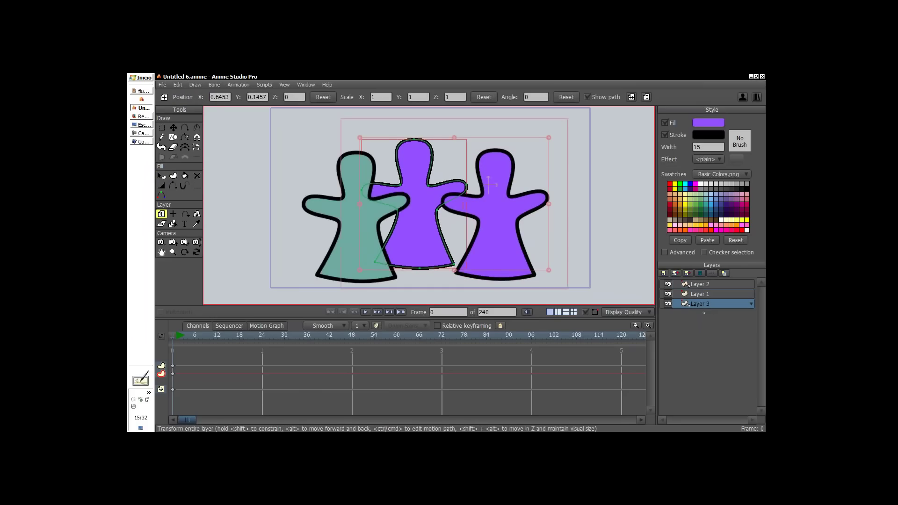
pyautogui.moveTo(443, 237); pyautogui.dragTo(460, 244)
# - Recolor the Layer 3 figure's fill to a pale periwinkle blue from the swatches
pyautogui.press('q')
pyautogui.click(719, 196)
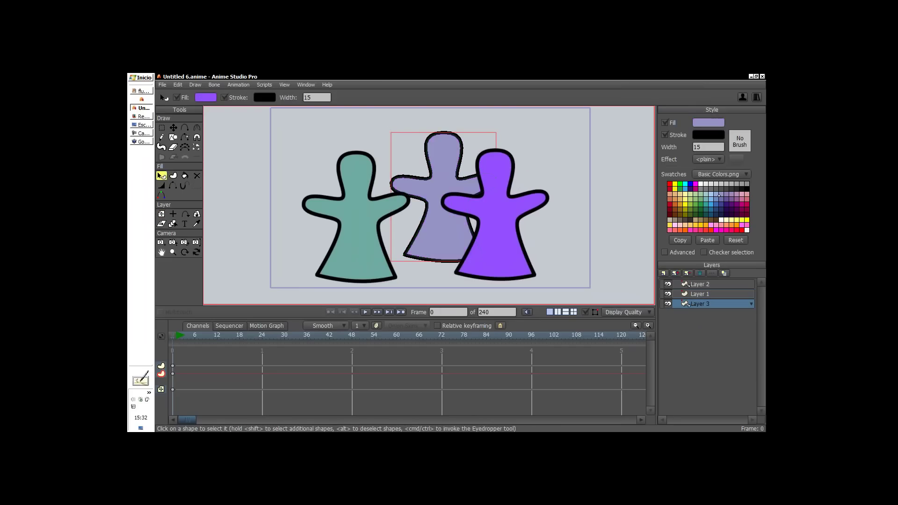
pyautogui.click(718, 196)
pyautogui.click(718, 194)
# - On Layer 1, move the tip points of the figure's right-hand arm to raise the arm
pyautogui.click(715, 284)
pyautogui.click(713, 294)
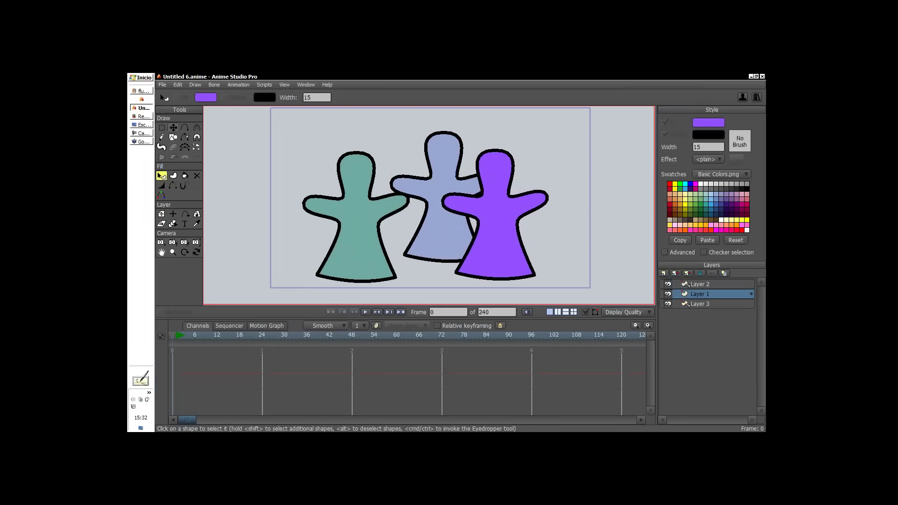
pyautogui.press('t')
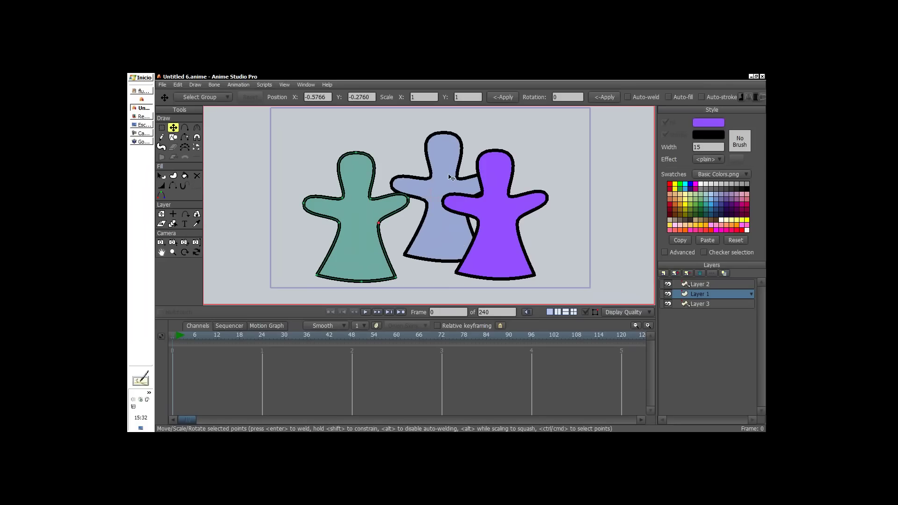
pyautogui.moveTo(447, 175); pyautogui.dragTo(440, 176)
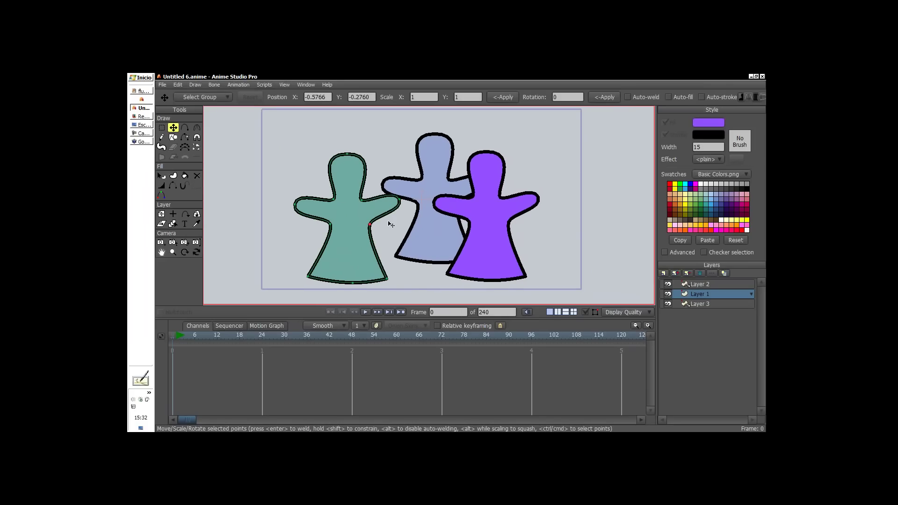
pyautogui.moveTo(399, 202)
pyautogui.mouseDown()
pyautogui.moveTo(401, 174)
pyautogui.moveTo(387, 172)
pyautogui.moveTo(411, 175)
pyautogui.moveTo(415, 192)
pyautogui.moveTo(402, 180)
pyautogui.moveTo(407, 197)
pyautogui.mouseUp()
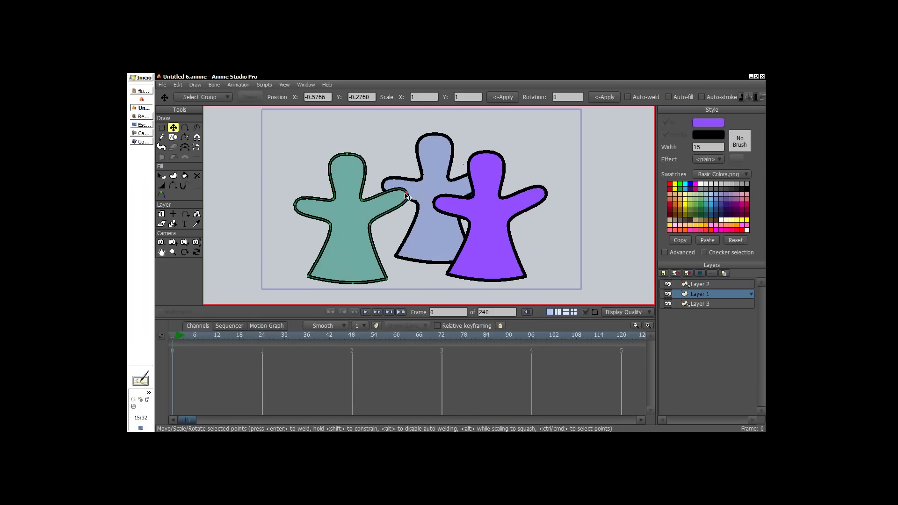
pyautogui.moveTo(396, 242); pyautogui.dragTo(401, 187)
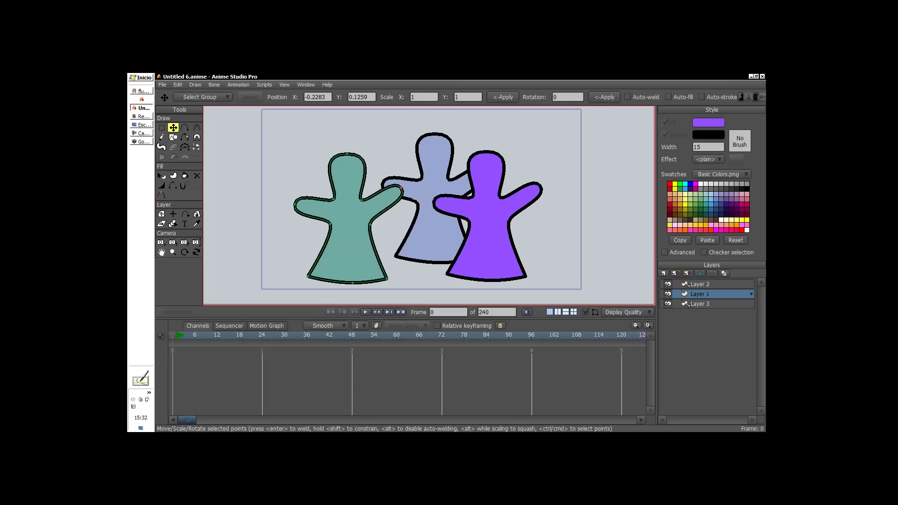
# - Sync the fill color channel of reference Layer 2 to the original
pyautogui.click(711, 283)
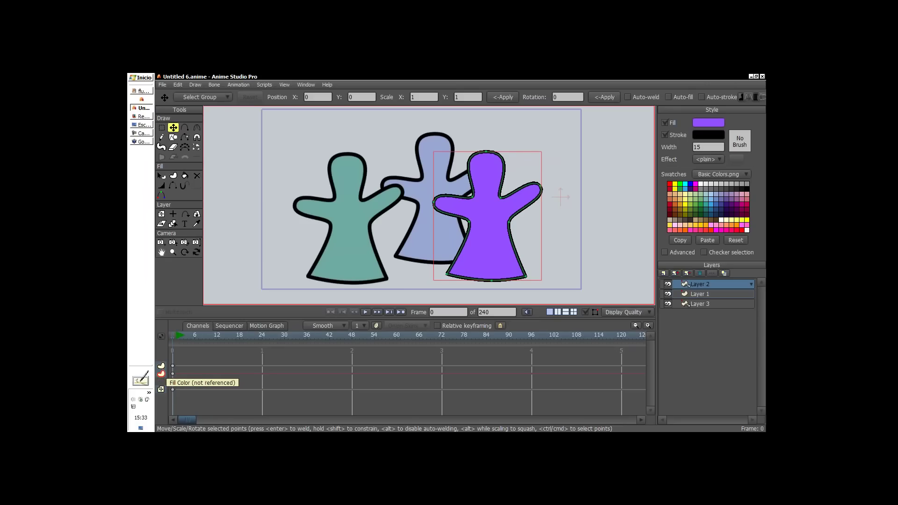
pyautogui.rightClick(161, 373)
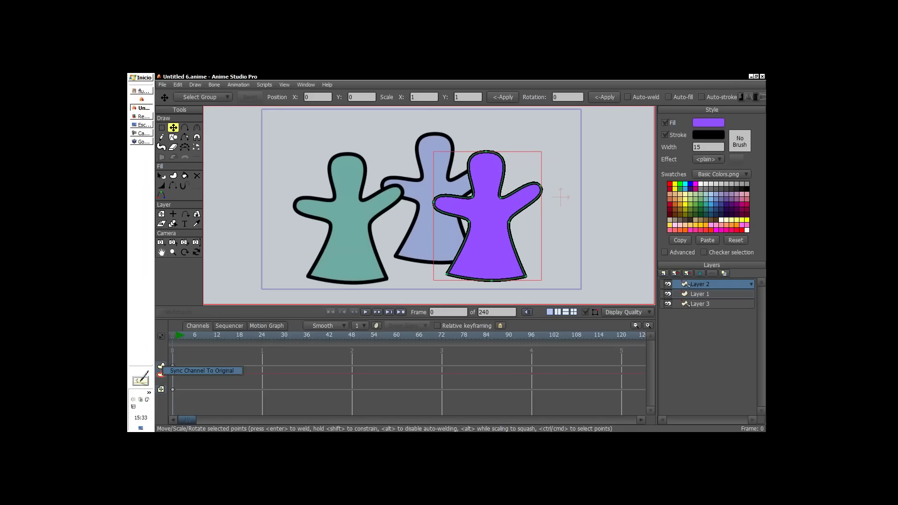
pyautogui.click(201, 370)
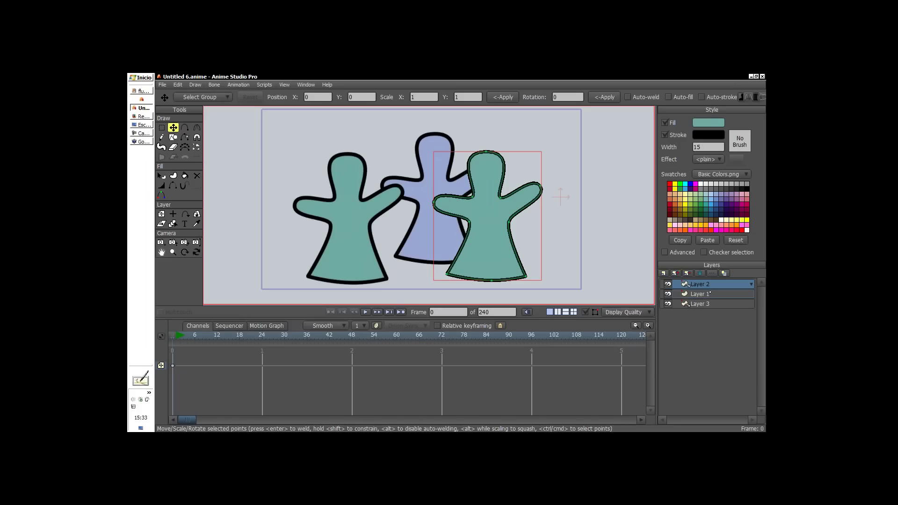
# - Adjust the Layer 1 figure's right-hand arm, neck and head points at frame 0, lowering the arm and the top of the head
pyautogui.click(710, 293)
pyautogui.moveTo(413, 198)
pyautogui.mouseDown()
pyautogui.moveTo(409, 236)
pyautogui.moveTo(400, 203)
pyautogui.mouseUp()
pyautogui.moveTo(364, 204); pyautogui.dragTo(361, 202)
pyautogui.moveTo(351, 160)
pyautogui.mouseDown()
pyautogui.moveTo(335, 161)
pyautogui.moveTo(345, 166)
pyautogui.mouseUp()
pyautogui.moveTo(403, 195); pyautogui.dragTo(405, 199)
pyautogui.moveTo(365, 196); pyautogui.dragTo(359, 202)
pyautogui.moveTo(343, 160); pyautogui.dragTo(351, 163)
pyautogui.moveTo(363, 200); pyautogui.dragTo(363, 195)
pyautogui.moveTo(350, 163); pyautogui.dragTo(349, 163)
pyautogui.moveTo(405, 198); pyautogui.dragTo(362, 201)
# - At frame 8, pose the Layer 1 figure with its right-hand arm raised and its head leaning left
pyautogui.click(202, 335)
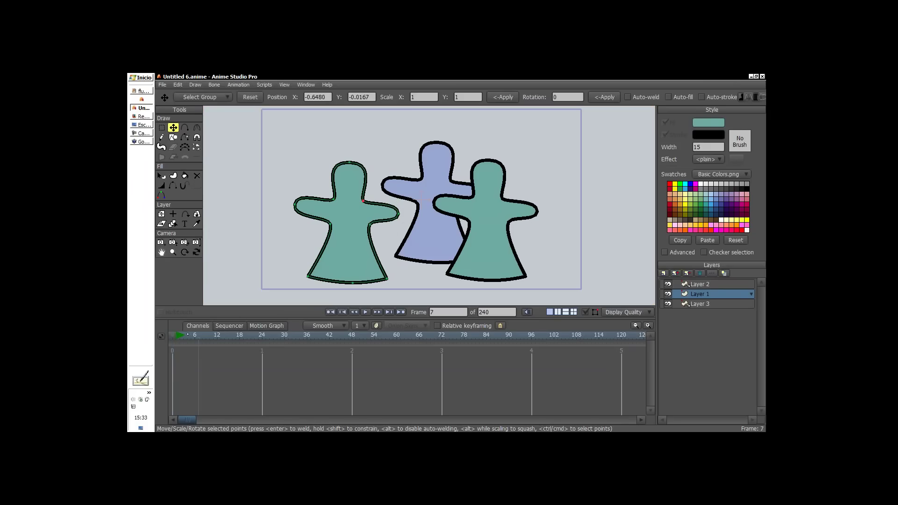
pyautogui.moveTo(401, 211); pyautogui.dragTo(339, 163)
pyautogui.moveTo(363, 201); pyautogui.dragTo(358, 195)
pyautogui.moveTo(391, 171); pyautogui.dragTo(384, 167)
pyautogui.moveTo(370, 225); pyautogui.dragTo(353, 184)
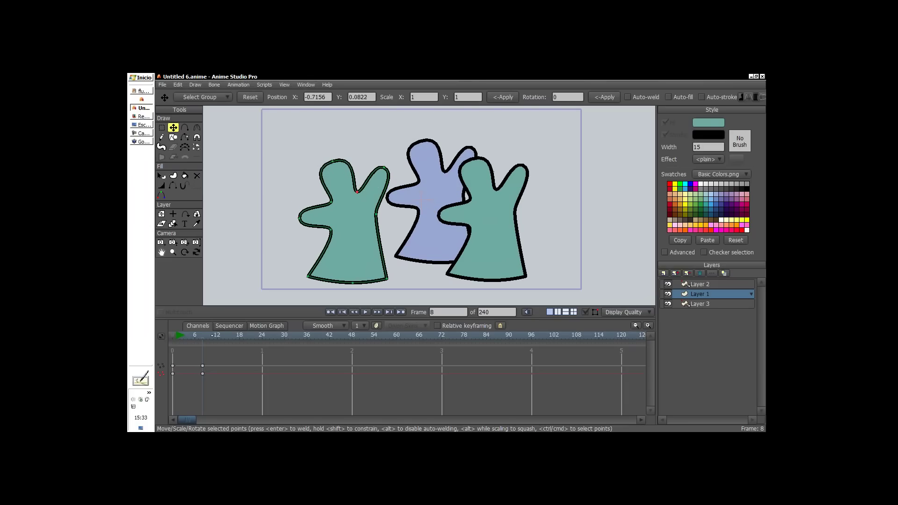
# - At frame 18, pose the Layer 1 figure with its right-hand arm lowered, its head upright and its waist narrowed
pyautogui.moveTo(216, 337); pyautogui.dragTo(240, 337)
pyautogui.moveTo(381, 214)
pyautogui.mouseDown()
pyautogui.moveTo(384, 224)
pyautogui.moveTo(375, 214)
pyautogui.mouseUp()
pyautogui.moveTo(384, 168); pyautogui.dragTo(403, 196)
pyautogui.moveTo(346, 163); pyautogui.dragTo(377, 164)
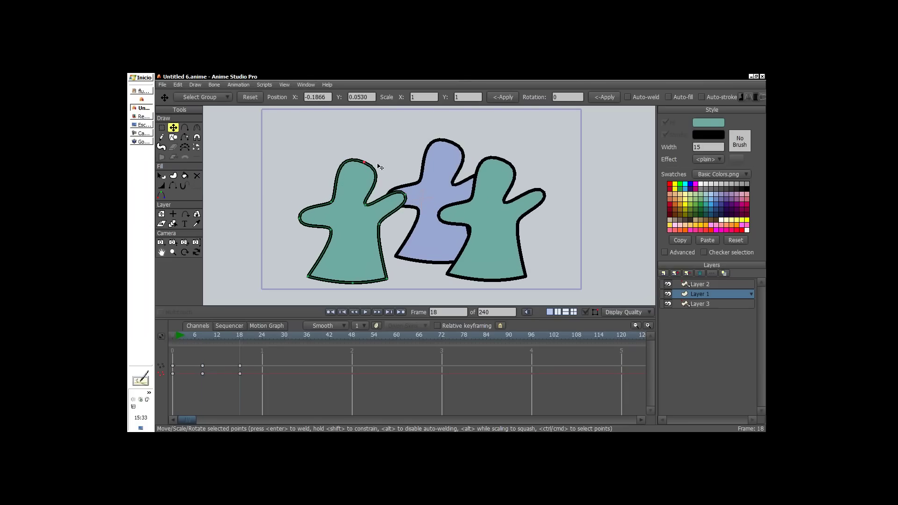
pyautogui.moveTo(406, 196); pyautogui.dragTo(414, 229)
pyautogui.moveTo(369, 205); pyautogui.dragTo(352, 165)
pyautogui.moveTo(332, 202); pyautogui.dragTo(339, 203)
pyautogui.moveTo(331, 230); pyautogui.dragTo(338, 228)
pyautogui.moveTo(372, 195); pyautogui.dragTo(408, 232)
# - Copy the Layer 1 pose keyframe from frame 8 to frame 28 and pull the left-hand arm's tip slightly inward
pyautogui.moveTo(209, 339); pyautogui.dragTo(240, 354)
pyautogui.hotkey('ctrl', 'c')
pyautogui.hotkey('ctrl', 'v')
pyautogui.moveTo(299, 217); pyautogui.dragTo(308, 216)
pyautogui.moveTo(241, 335)
pyautogui.mouseDown()
pyautogui.moveTo(281, 347)
pyautogui.moveTo(236, 347)
pyautogui.moveTo(275, 348)
pyautogui.moveTo(236, 336)
pyautogui.mouseUp()
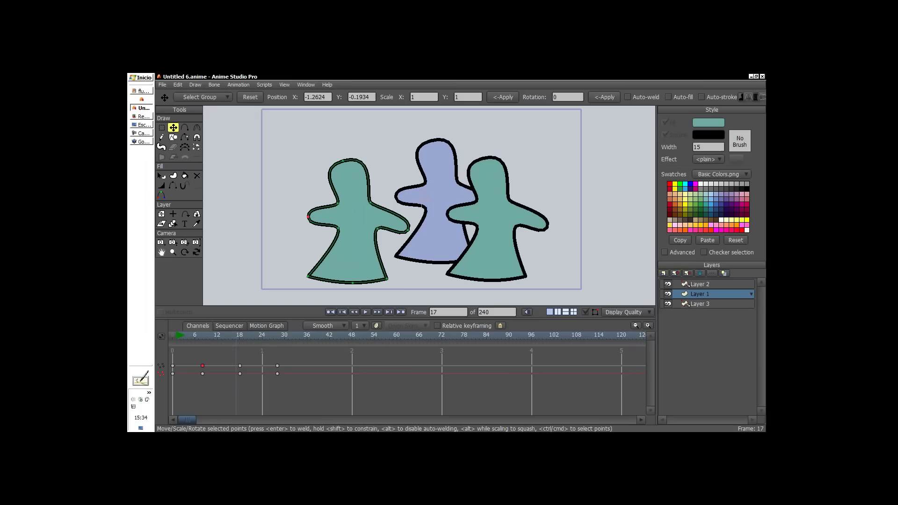
# - Shift reference Layer 2 in the sequencer so that its animation starts at about frame 5
pyautogui.click(229, 325)
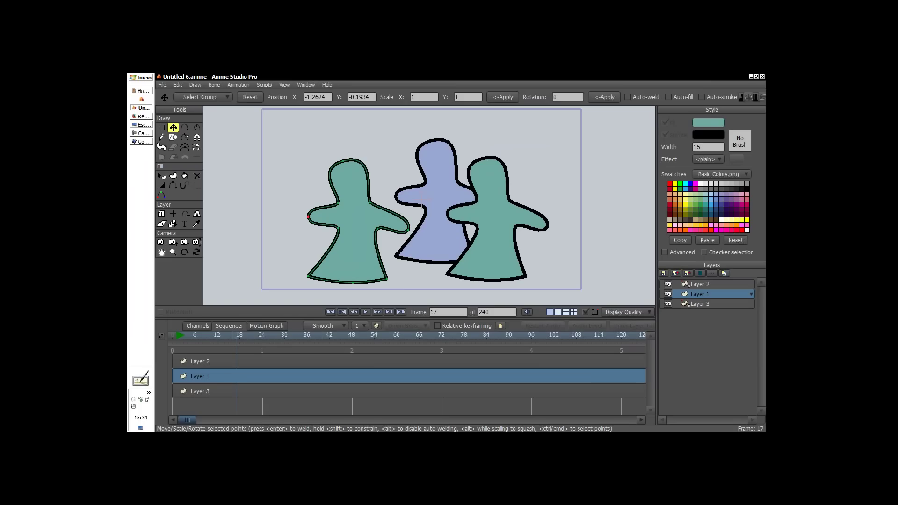
pyautogui.click(687, 284)
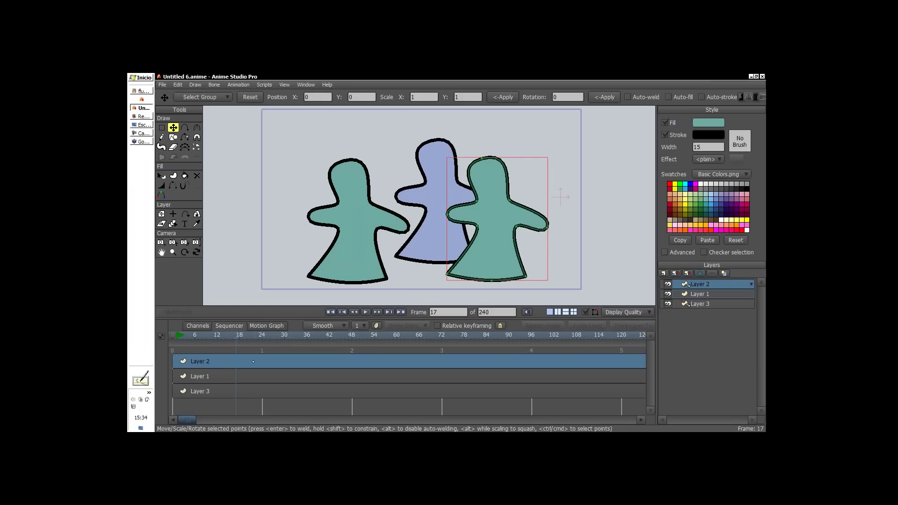
pyautogui.moveTo(247, 361); pyautogui.dragTo(264, 362)
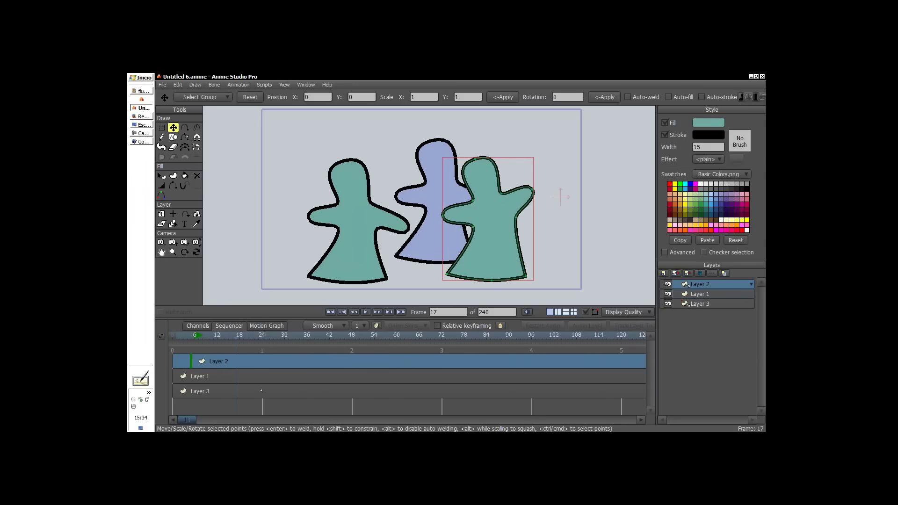
# - Show the animation channels of Layer 1 and preview the current motion of the three figures
pyautogui.click(260, 390)
pyautogui.moveTo(278, 392); pyautogui.dragTo(221, 368)
pyautogui.click(203, 325)
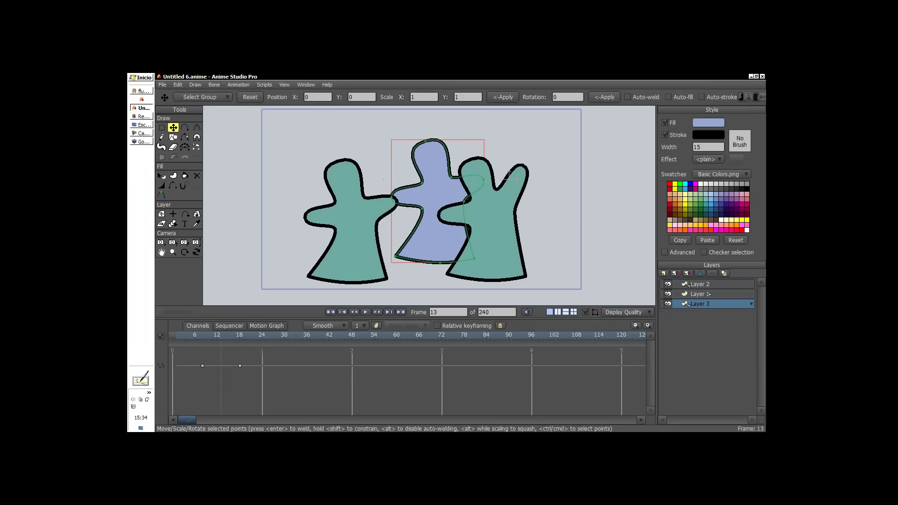
pyautogui.click(708, 294)
pyautogui.press('space')
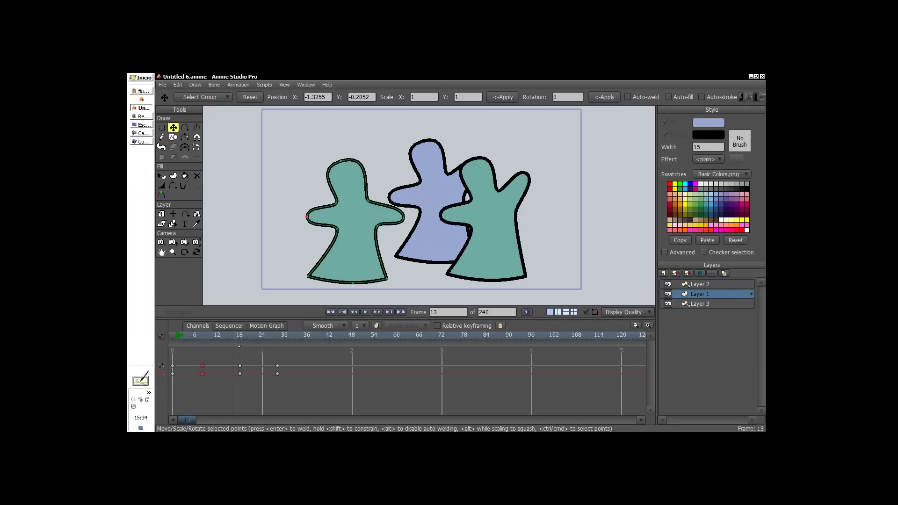
# - Pose the left figure on Layer 1 at frame 38 with its inner arm raised, and play the animation
pyautogui.click(371, 235)
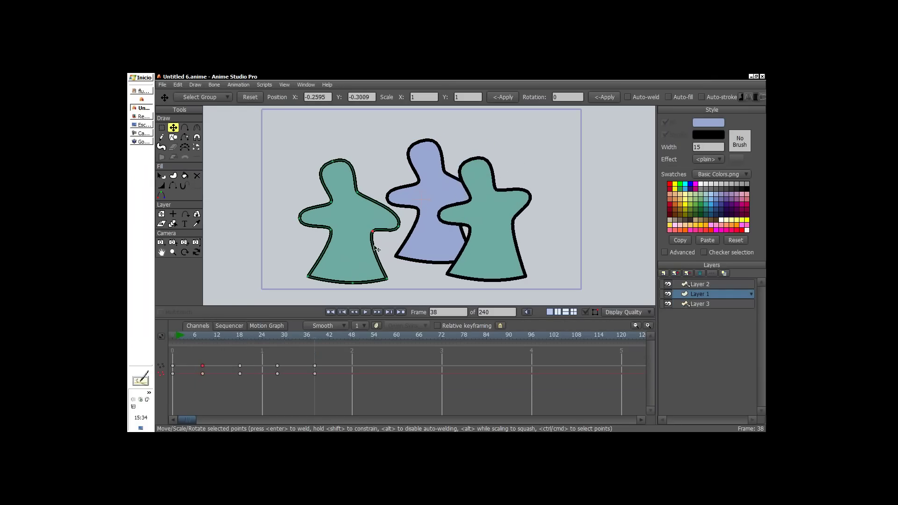
pyautogui.moveTo(358, 193); pyautogui.dragTo(365, 202)
pyautogui.moveTo(332, 161); pyautogui.dragTo(356, 168)
pyautogui.moveTo(331, 202); pyautogui.dragTo(305, 239)
pyautogui.moveTo(331, 230); pyautogui.dragTo(374, 239)
pyautogui.click(373, 236)
pyautogui.moveTo(367, 201); pyautogui.dragTo(368, 212)
pyautogui.moveTo(393, 207); pyautogui.dragTo(371, 208)
pyautogui.moveTo(357, 168); pyautogui.dragTo(352, 166)
pyautogui.press('space')
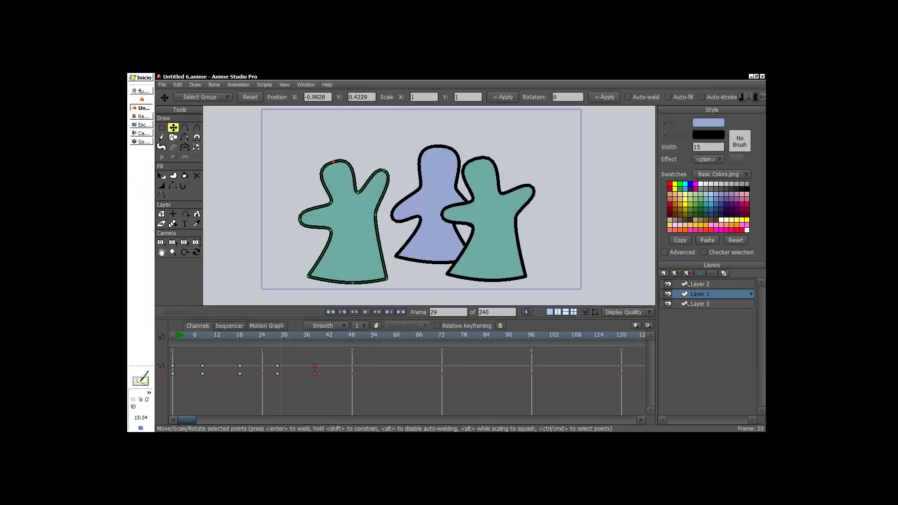
pyautogui.hotkey('ctrl', ']')
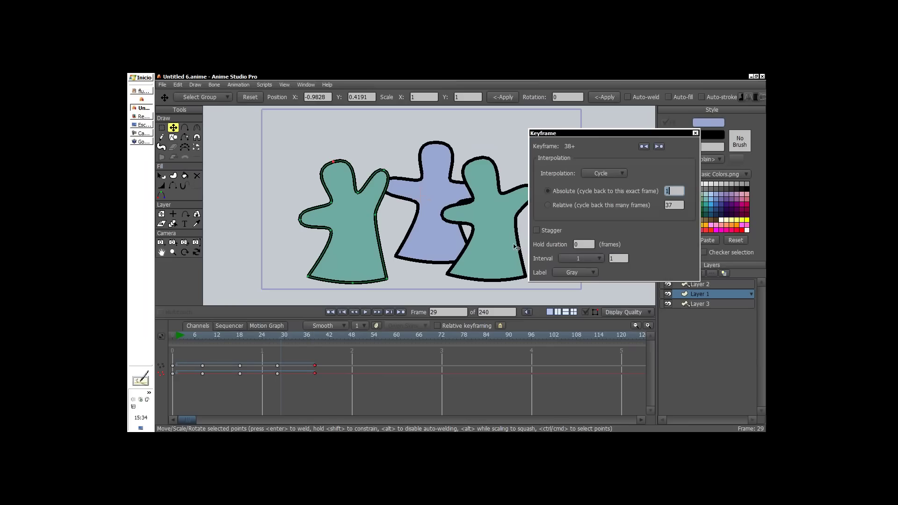
pyautogui.click(333, 353)
pyautogui.hotkey('ctrl', 'z')
pyautogui.hotkey('ctrl', 'z')
pyautogui.hotkey('ctrl', 'z')
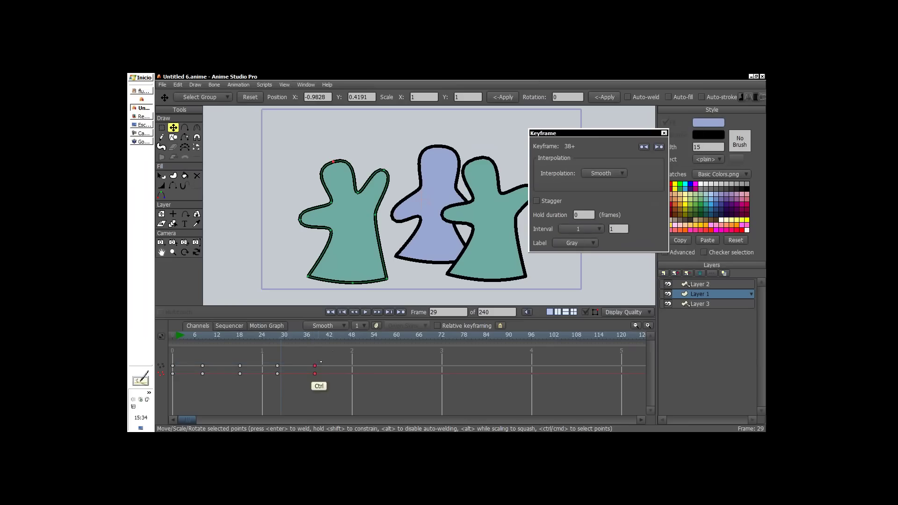
# - Paste keyframes on Layer 1 at about frame 45, set their interpolation to Cycle, and scrub through the looping motion
pyautogui.hotkey('ctrl', 'v')
pyautogui.click(604, 173)
pyautogui.click(601, 220)
pyautogui.click(467, 370)
pyautogui.moveTo(337, 335); pyautogui.dragTo(575, 339)
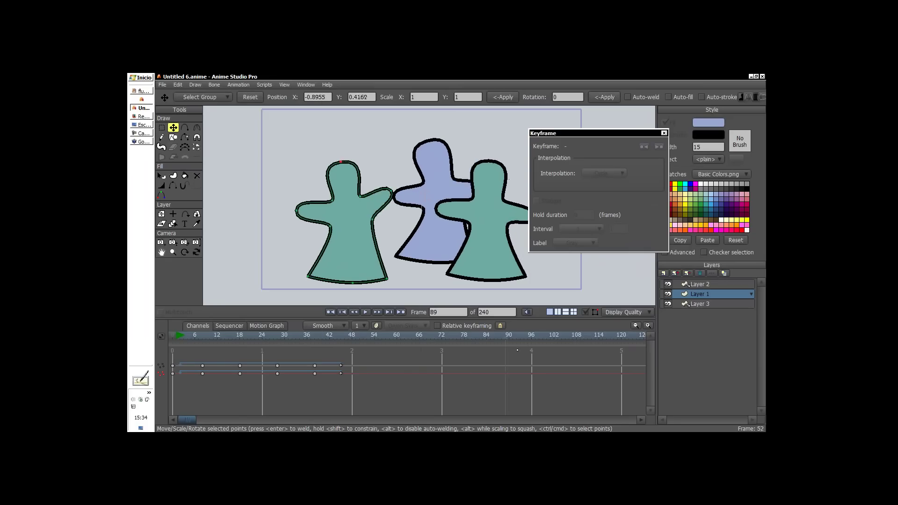
pyautogui.moveTo(424, 354); pyautogui.dragTo(330, 339)
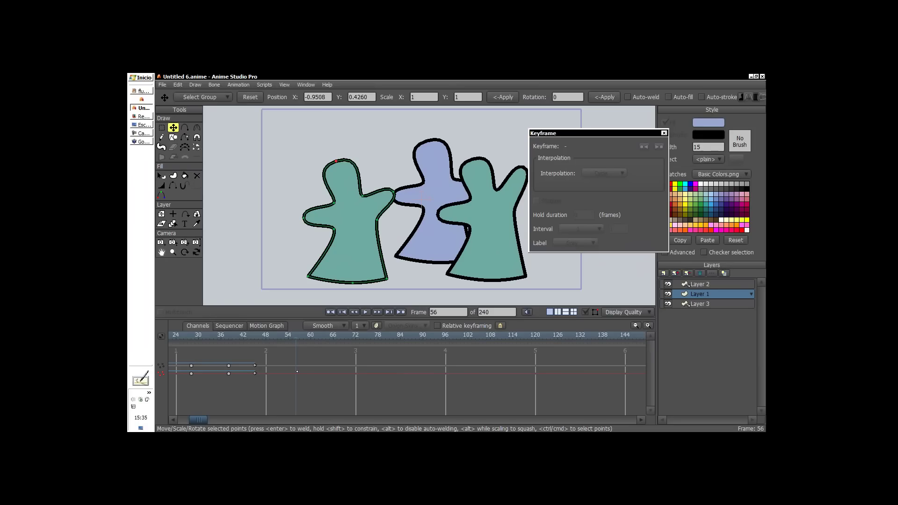
# - Close Untitled 6.anime without saving and select the ORIGINAL layer in Untitled 5.anime
pyautogui.hotkey('ctrl', 'w')
pyautogui.press('n')
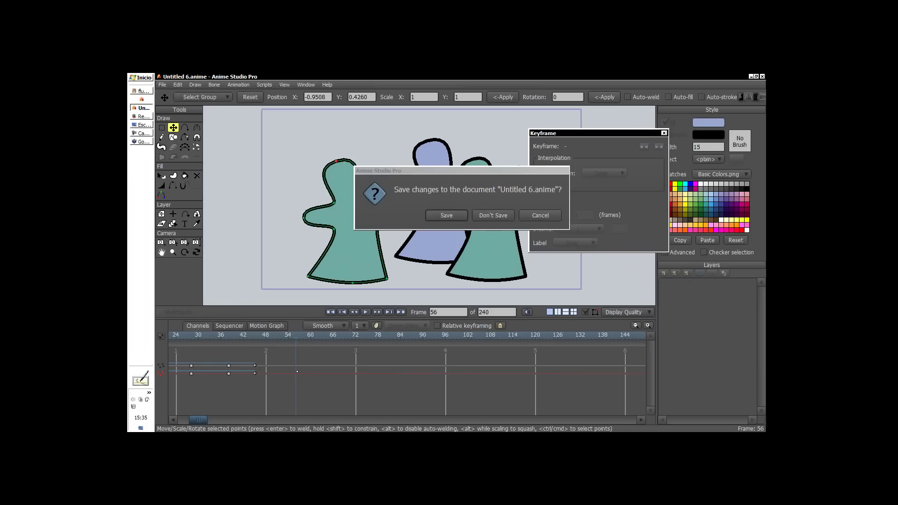
pyautogui.press('n')
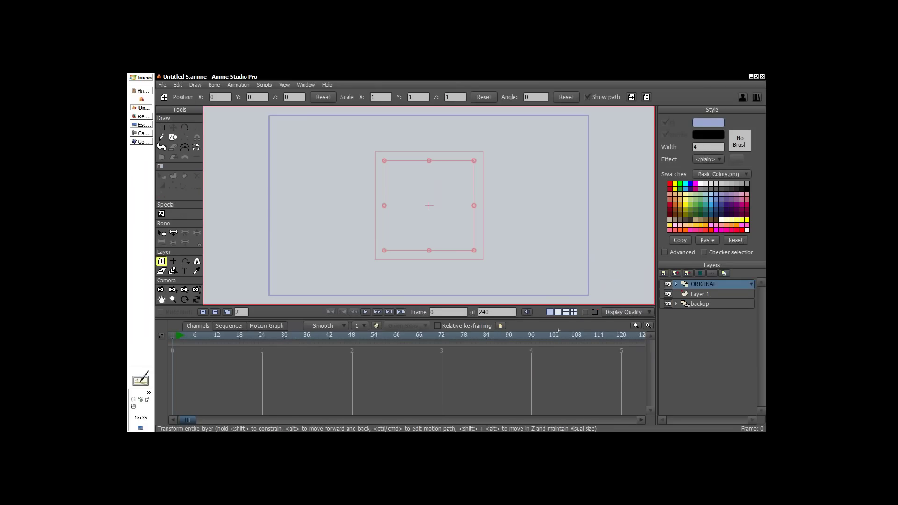
pyautogui.press('g')
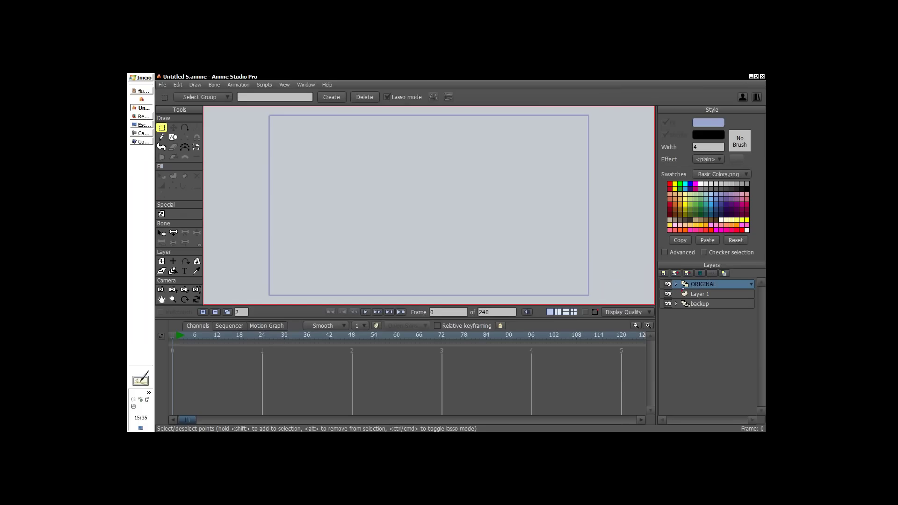
pyautogui.click(706, 304)
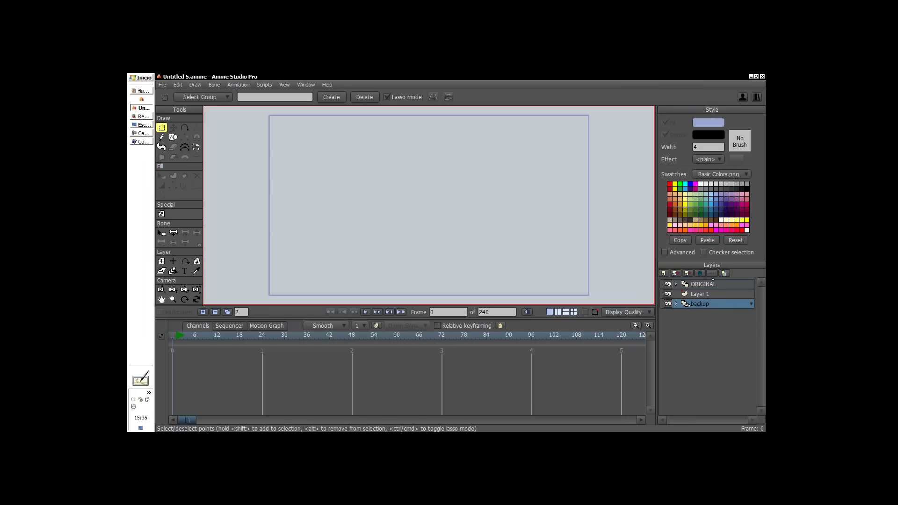
pyautogui.click(714, 284)
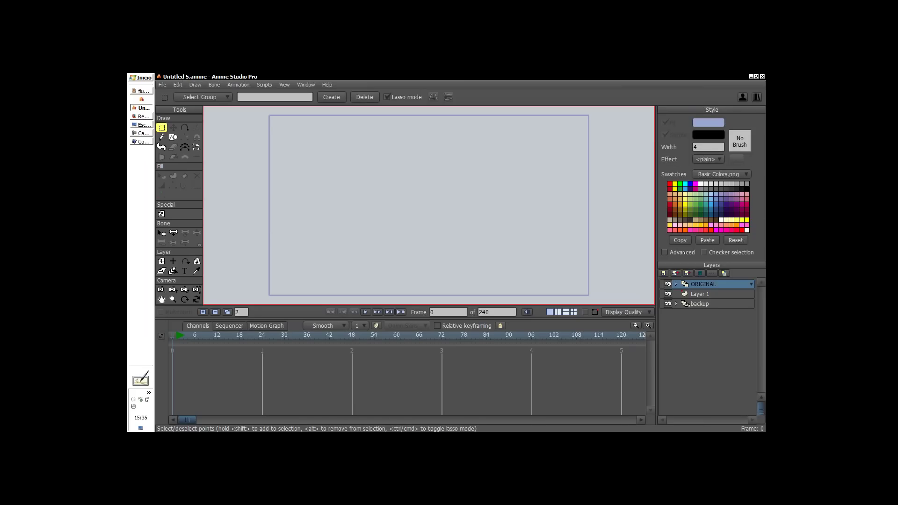
# - Show the advanced style options and create a new style named "line"
pyautogui.click(686, 253)
pyautogui.click(733, 122)
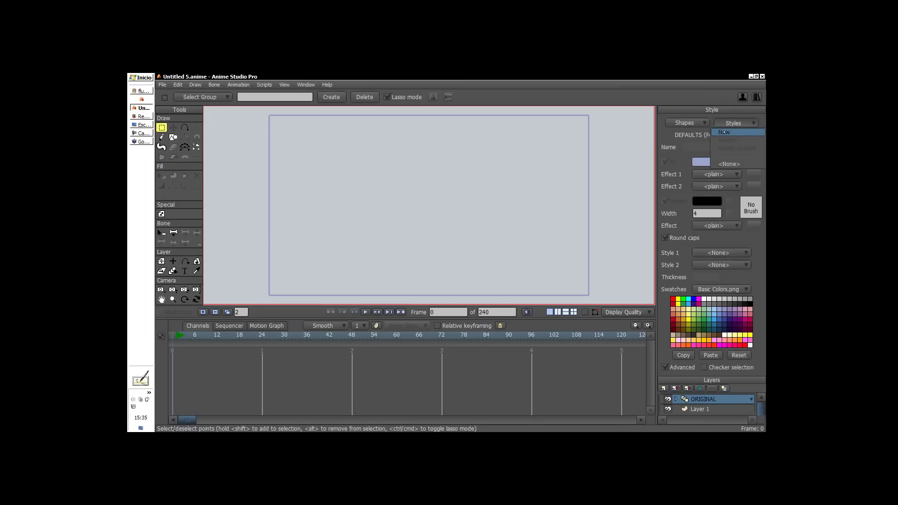
pyautogui.click(724, 132)
pyautogui.write('line')
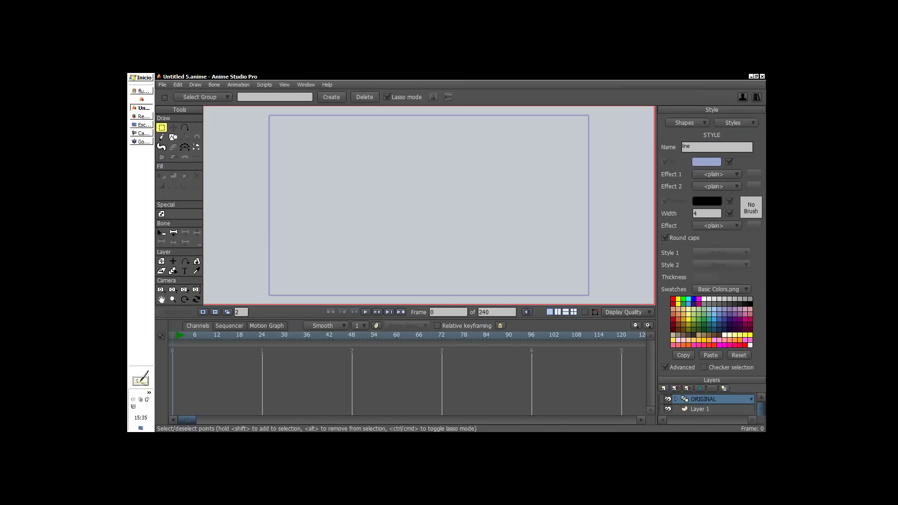
pyautogui.press('Return')
# - Give the "line" style a dark blue stroke colour, 101A79, with a width of 14
pyautogui.click(706, 201)
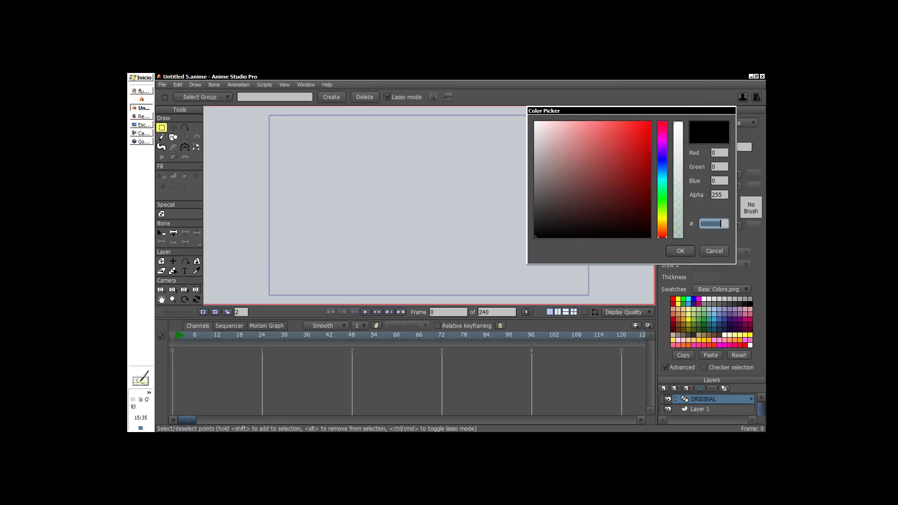
pyautogui.moveTo(662, 180); pyautogui.dragTo(662, 151)
pyautogui.moveTo(600, 138)
pyautogui.mouseDown()
pyautogui.moveTo(627, 155)
pyautogui.moveTo(635, 182)
pyautogui.mouseUp()
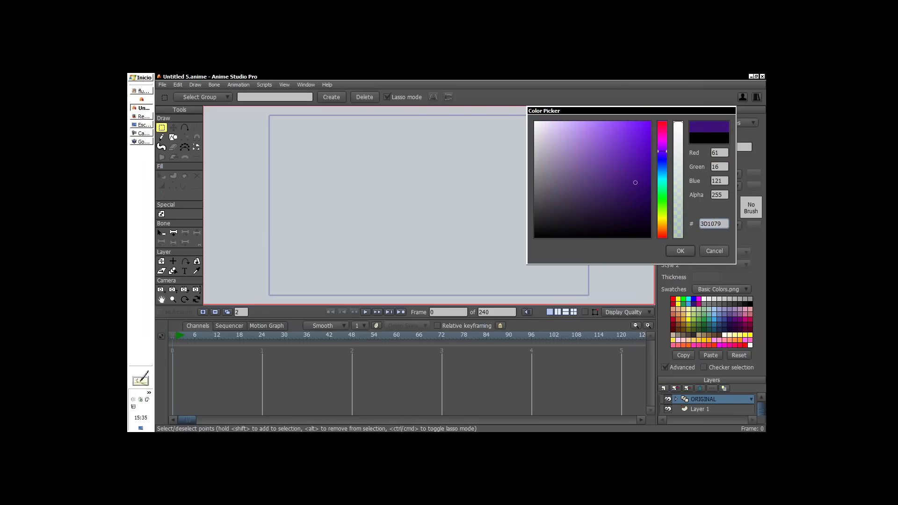
pyautogui.moveTo(662, 151); pyautogui.dragTo(662, 164)
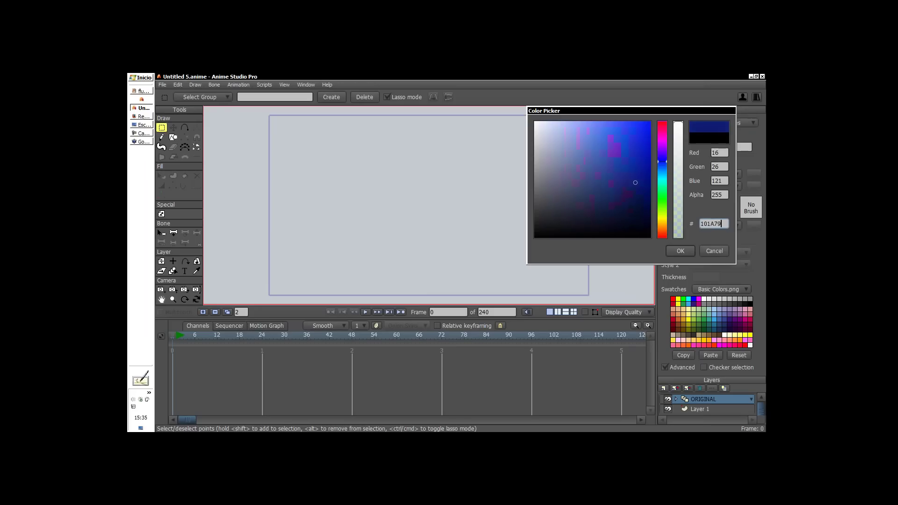
pyautogui.press('Return')
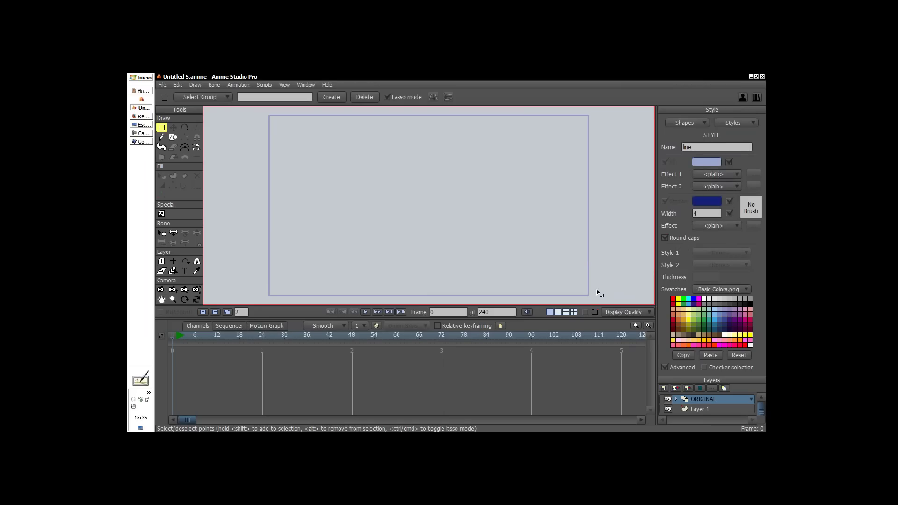
pyautogui.doubleClick(709, 214)
pyautogui.write('5')
pyautogui.scroll(1, 710, 217)
pyautogui.scroll(-1, 709, 216)
# - Return to the defaults for new shapes and assign the "line" style as Style 1
pyautogui.click(732, 122)
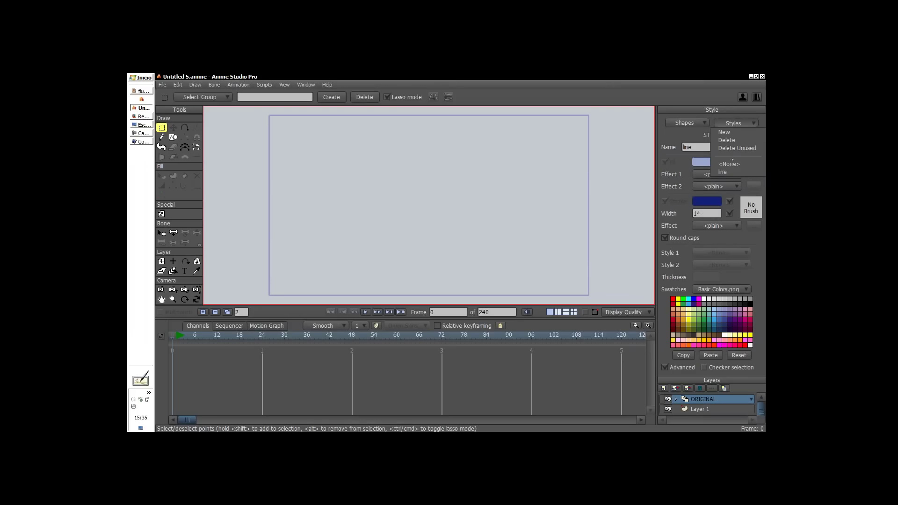
pyautogui.click(729, 164)
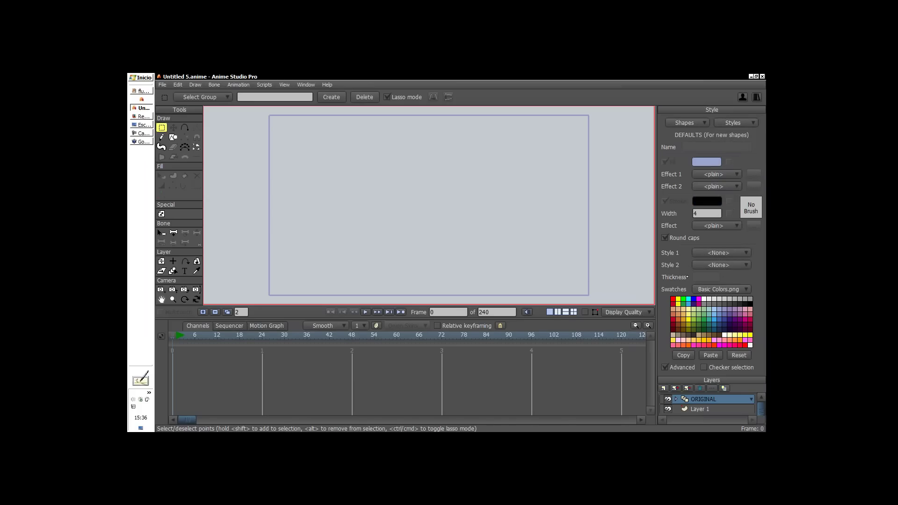
pyautogui.click(707, 253)
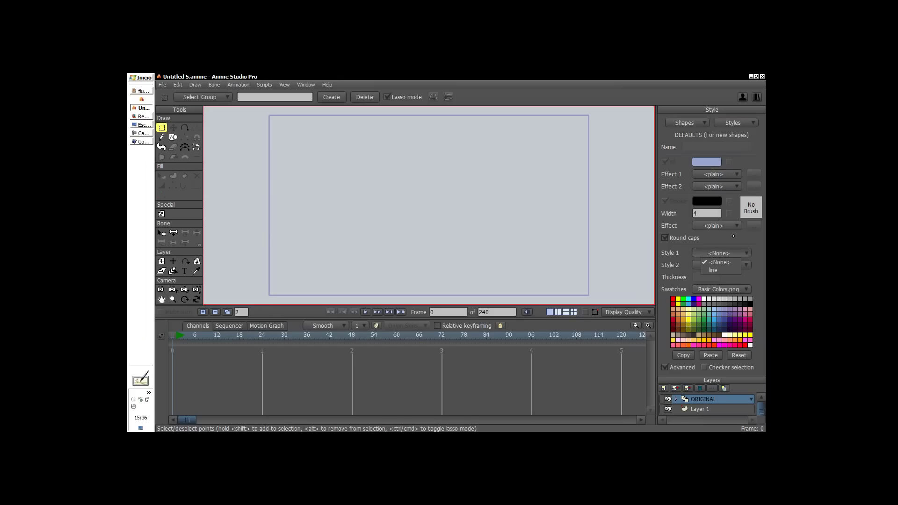
pyautogui.click(722, 271)
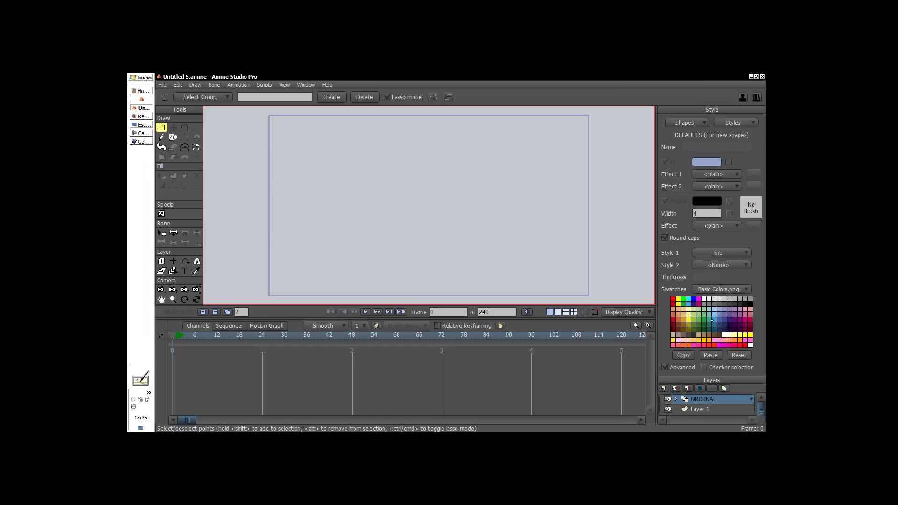
# - Draw an arched head outline and a beak-shaped nose with the Freehand tool on the ORIGINAL layer at frame 1
pyautogui.press('f')
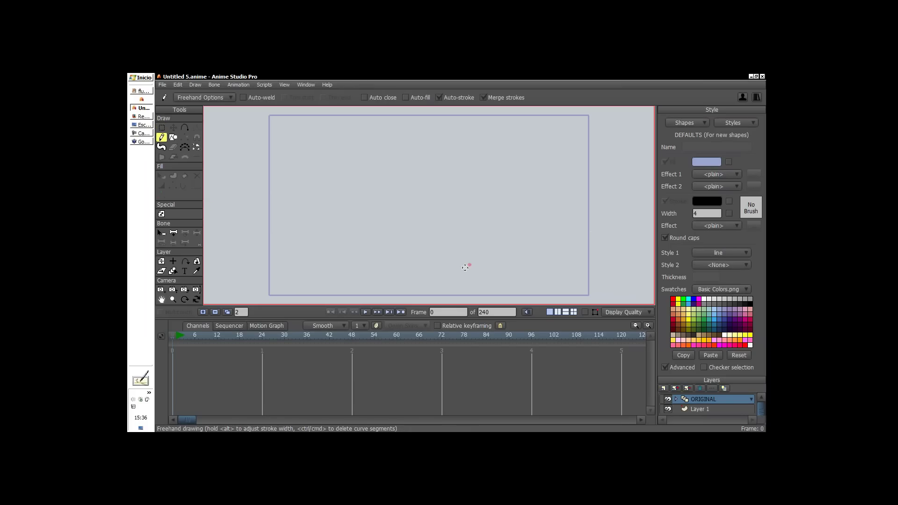
pyautogui.click(426, 143)
pyautogui.click(177, 336)
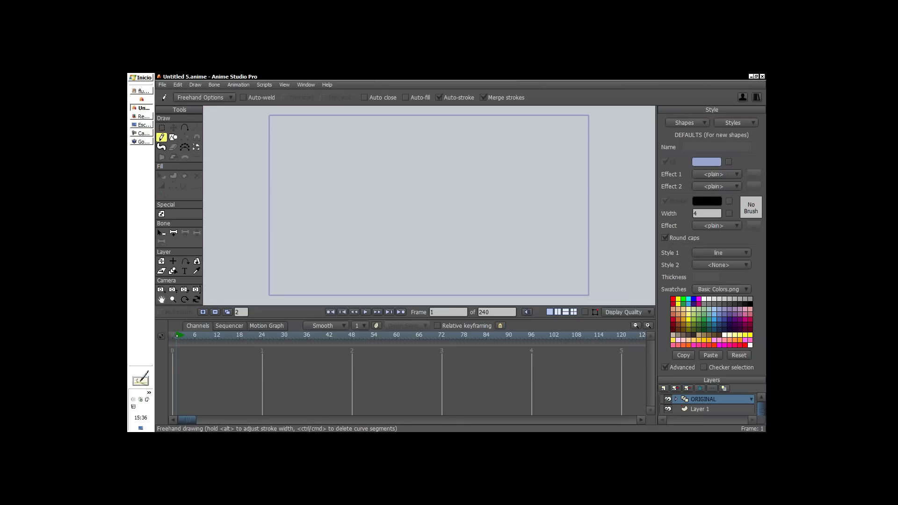
pyautogui.scroll(-1, 448, 209)
pyautogui.moveTo(442, 241)
pyautogui.mouseDown()
pyautogui.moveTo(431, 145)
pyautogui.moveTo(409, 131)
pyautogui.moveTo(383, 143)
pyautogui.moveTo(378, 158)
pyautogui.moveTo(384, 248)
pyautogui.mouseUp()
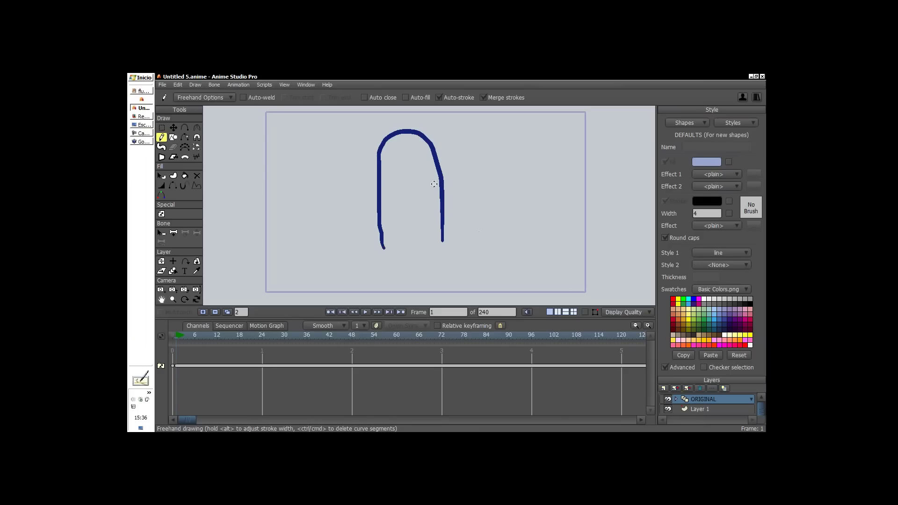
pyautogui.moveTo(392, 171)
pyautogui.mouseDown()
pyautogui.moveTo(355, 195)
pyautogui.moveTo(390, 187)
pyautogui.moveTo(401, 188)
pyautogui.moveTo(397, 200)
pyautogui.moveTo(392, 172)
pyautogui.mouseUp()
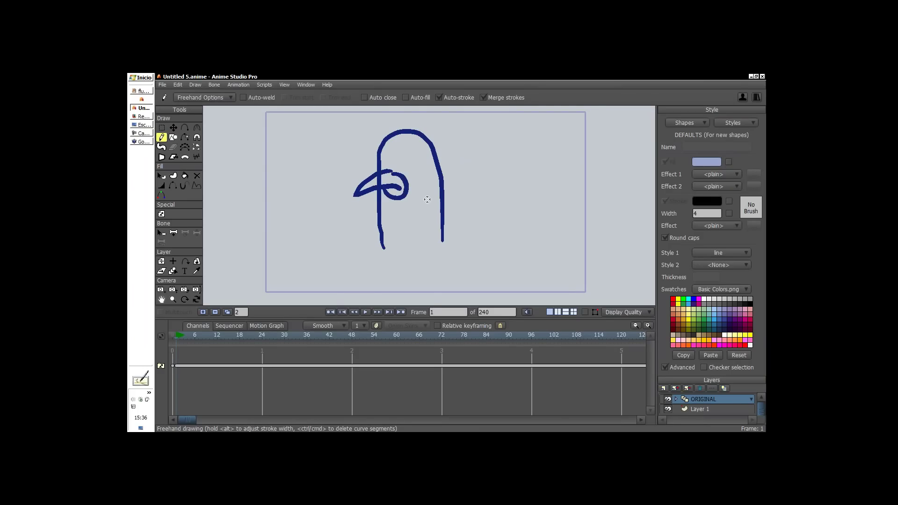
# - Delete the side segments of the arched outline with the Freehand tool, leaving its curved upper part and the nose
pyautogui.scroll(1, 426, 201)
pyautogui.scroll(1, 431, 200)
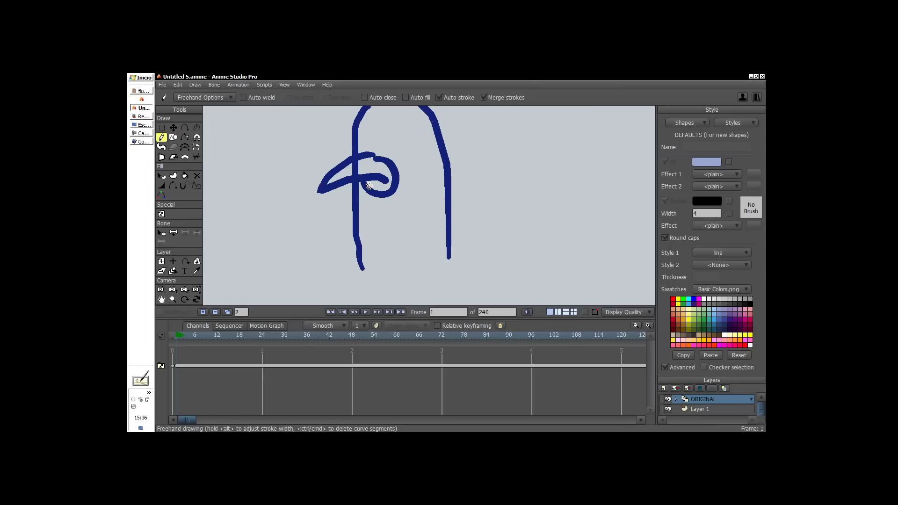
pyautogui.moveTo(368, 169); pyautogui.dragTo(341, 217)
pyautogui.scroll(1, 342, 218)
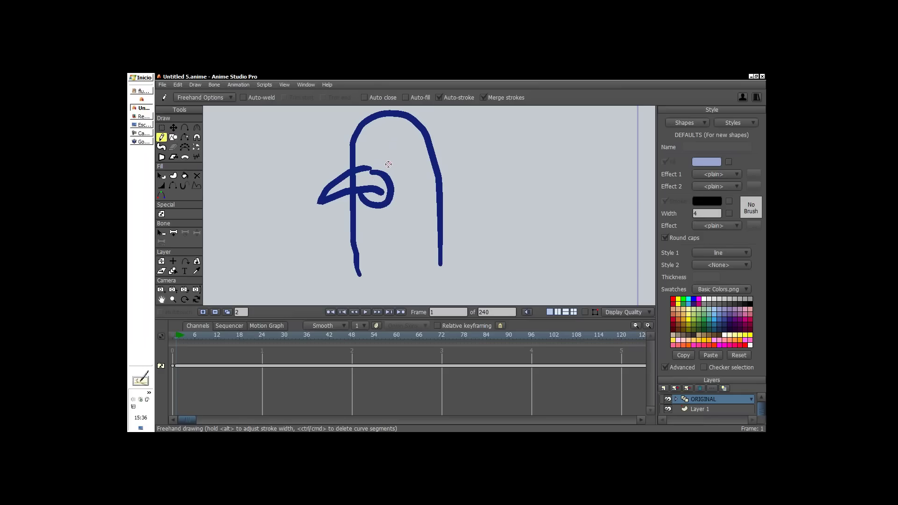
pyautogui.press('ctrl')
pyautogui.keyDown('ctrl'); pyautogui.click(354, 187); pyautogui.keyUp('ctrl')
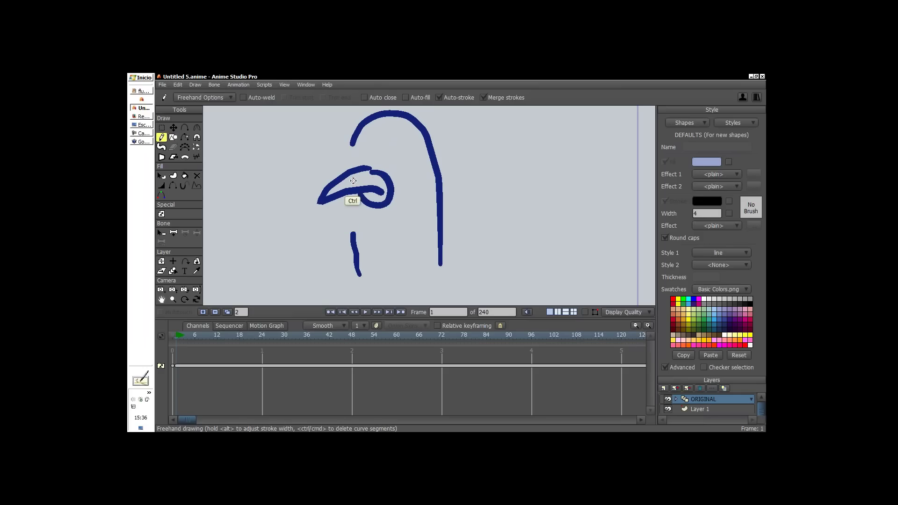
pyautogui.keyDown('ctrl'); pyautogui.click(440, 265); pyautogui.keyUp('ctrl')
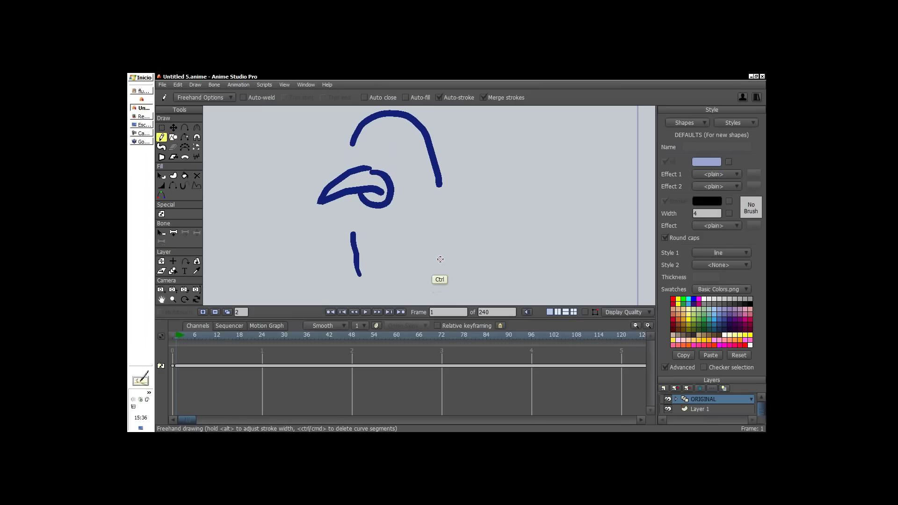
pyautogui.keyDown('ctrl'); pyautogui.click(358, 250); pyautogui.keyUp('ctrl')
pyautogui.keyDown('ctrl'); pyautogui.click(357, 265); pyautogui.keyUp('ctrl')
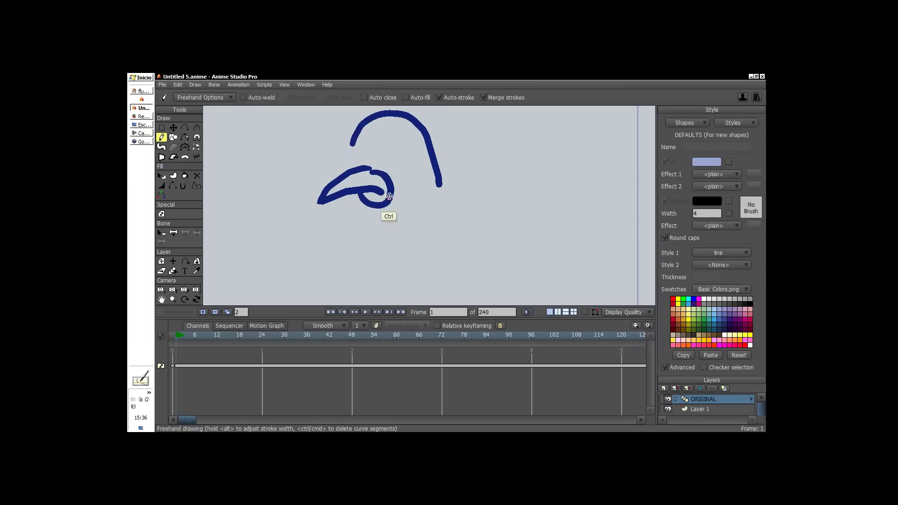
# - Delete all segments of the beak-shaped nose and the remaining curve segments of the arch
pyautogui.keyDown('ctrl'); pyautogui.click(379, 174); pyautogui.keyUp('ctrl')
pyautogui.keyDown('ctrl'); pyautogui.click(389, 190); pyautogui.keyUp('ctrl')
pyautogui.keyDown('ctrl'); pyautogui.click(384, 203); pyautogui.keyUp('ctrl')
pyautogui.keyDown('ctrl'); pyautogui.click(378, 206); pyautogui.keyUp('ctrl')
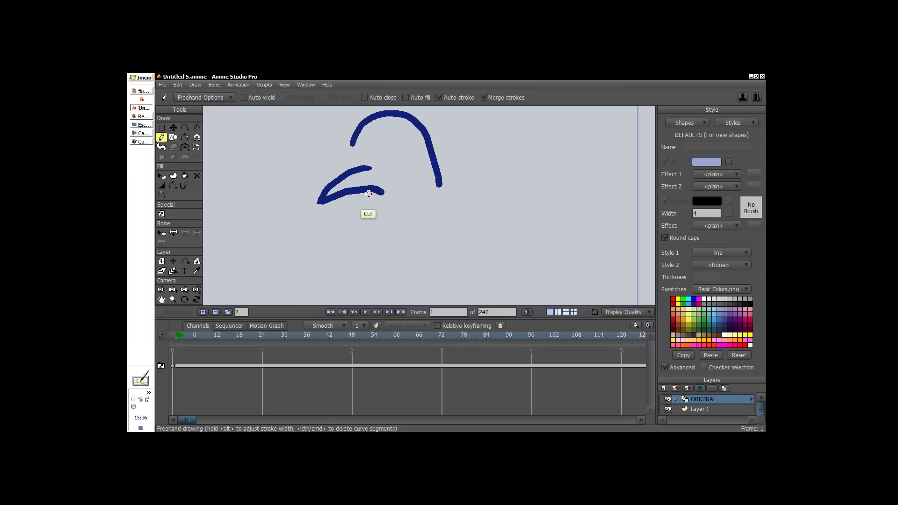
pyautogui.keyDown('ctrl'); pyautogui.click(381, 192); pyautogui.keyUp('ctrl')
pyautogui.keyDown('ctrl'); pyautogui.click(333, 188); pyautogui.keyUp('ctrl')
pyautogui.keyDown('ctrl'); pyautogui.click(348, 174); pyautogui.keyUp('ctrl')
pyautogui.keyDown('ctrl'); pyautogui.click(374, 115); pyautogui.keyUp('ctrl')
pyautogui.keyDown('ctrl'); pyautogui.click(431, 157); pyautogui.keyUp('ctrl')
pyautogui.keyDown('ctrl'); pyautogui.click(420, 130); pyautogui.keyUp('ctrl')
pyautogui.keyDown('ctrl'); pyautogui.click(415, 123); pyautogui.keyUp('ctrl')
pyautogui.keyDown('ctrl'); pyautogui.click(358, 132); pyautogui.keyUp('ctrl')
pyautogui.keyDown('ctrl'); pyautogui.click(438, 181); pyautogui.keyUp('ctrl')
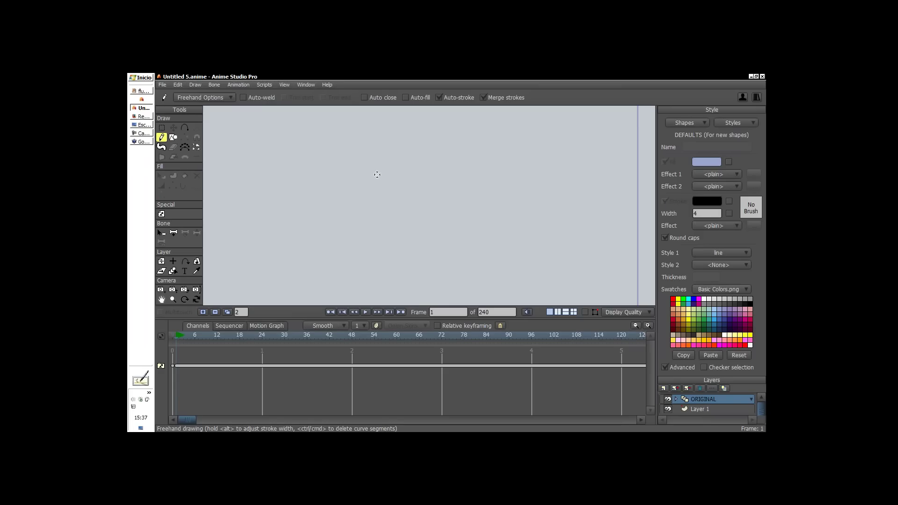
# - Undo the trial stroke and redraw the beak-shaped nose and arched head outline freehand at frame 1
pyautogui.moveTo(393, 170)
pyautogui.mouseDown()
pyautogui.moveTo(352, 179)
pyautogui.moveTo(338, 196)
pyautogui.moveTo(381, 185)
pyautogui.moveTo(352, 181)
pyautogui.moveTo(344, 201)
pyautogui.moveTo(363, 190)
pyautogui.moveTo(397, 203)
pyautogui.moveTo(374, 194)
pyautogui.mouseUp()
pyautogui.hotkey('ctrl', 'z')
pyautogui.scroll(-2, 427, 157)
pyautogui.moveTo(364, 256)
pyautogui.mouseDown()
pyautogui.moveTo(381, 135)
pyautogui.moveTo(425, 124)
pyautogui.moveTo(445, 143)
pyautogui.moveTo(451, 270)
pyautogui.mouseUp()
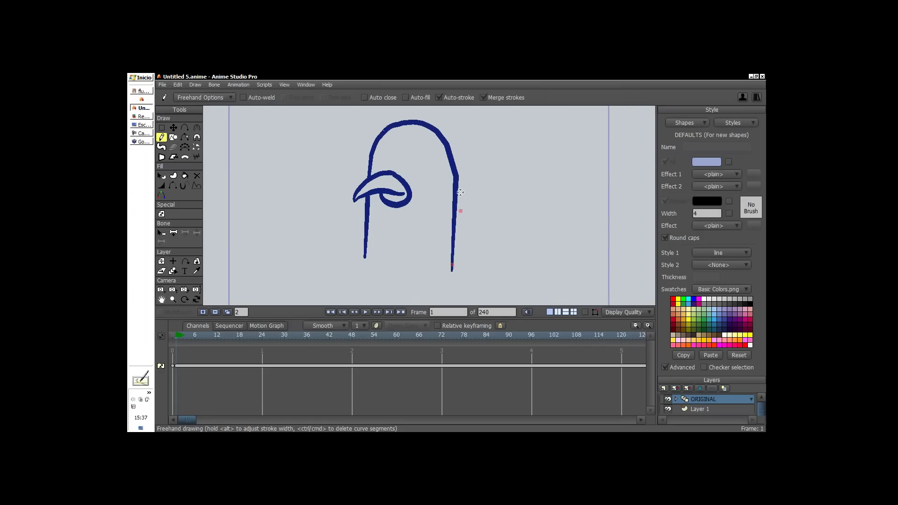
# - Draw the near eye, the partly hidden far eye and their pupils freehand at frame 1, and select the whole drawing
pyautogui.moveTo(436, 156)
pyautogui.mouseDown()
pyautogui.moveTo(420, 159)
pyautogui.moveTo(434, 153)
pyautogui.mouseUp()
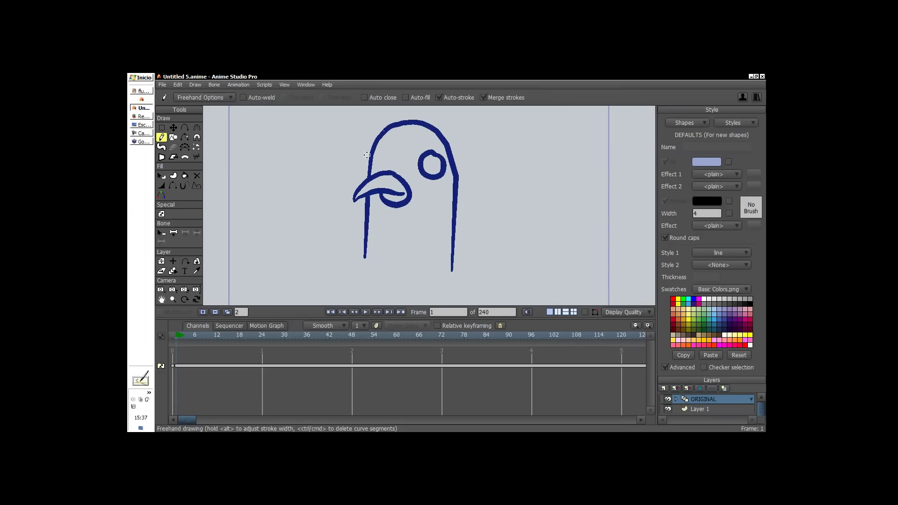
pyautogui.moveTo(373, 145); pyautogui.dragTo(371, 167)
pyautogui.moveTo(429, 160); pyautogui.dragTo(429, 167)
pyautogui.press('shift')
pyautogui.moveTo(542, 226); pyautogui.dragTo(476, 227)
pyautogui.press('g')
pyautogui.hotkey('ctrl', 'a')
pyautogui.press('t')
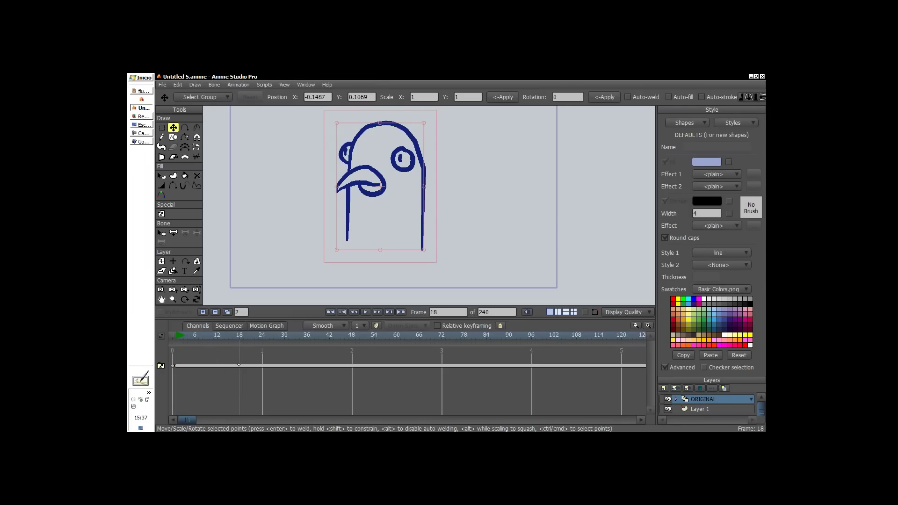
# - Add a blank drawing at frame 18 on the ORIGINAL layer and enable onion skins with Outlines only turned off
pyautogui.click(238, 366)
pyautogui.press('F7')
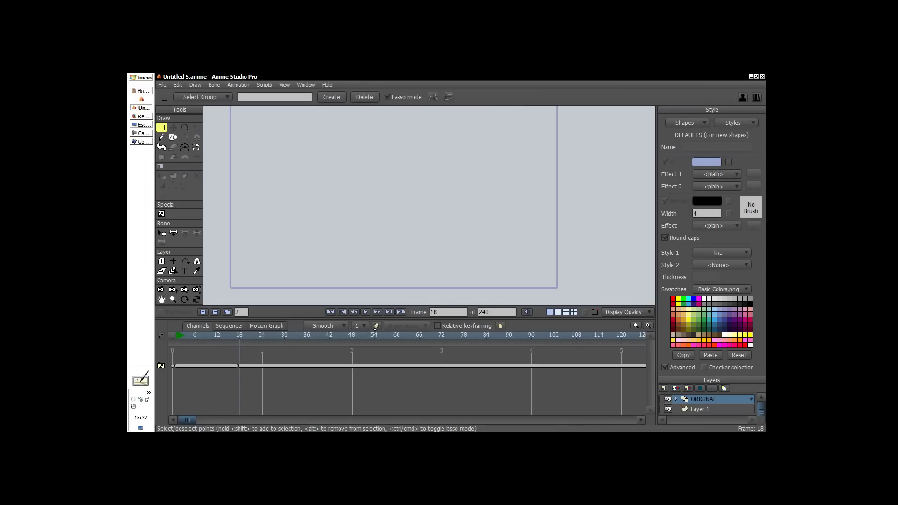
pyautogui.click(377, 325)
pyautogui.click(403, 326)
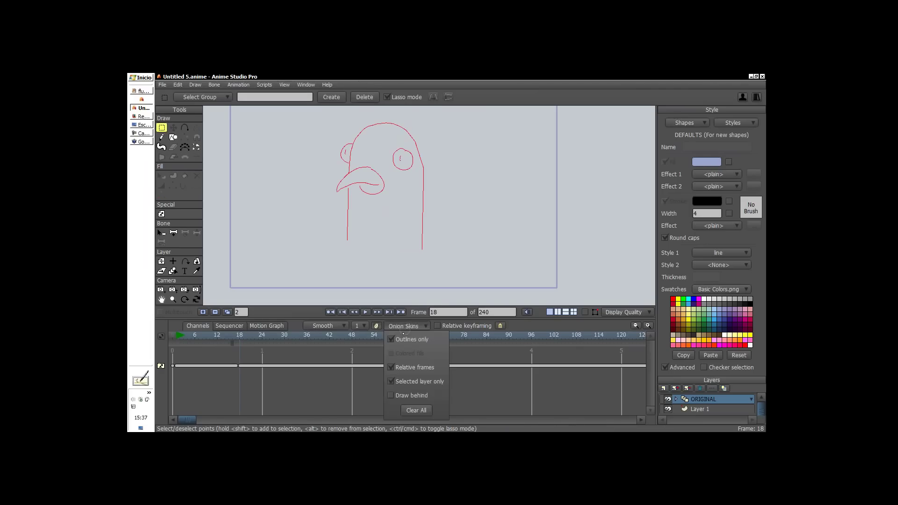
pyautogui.click(400, 339)
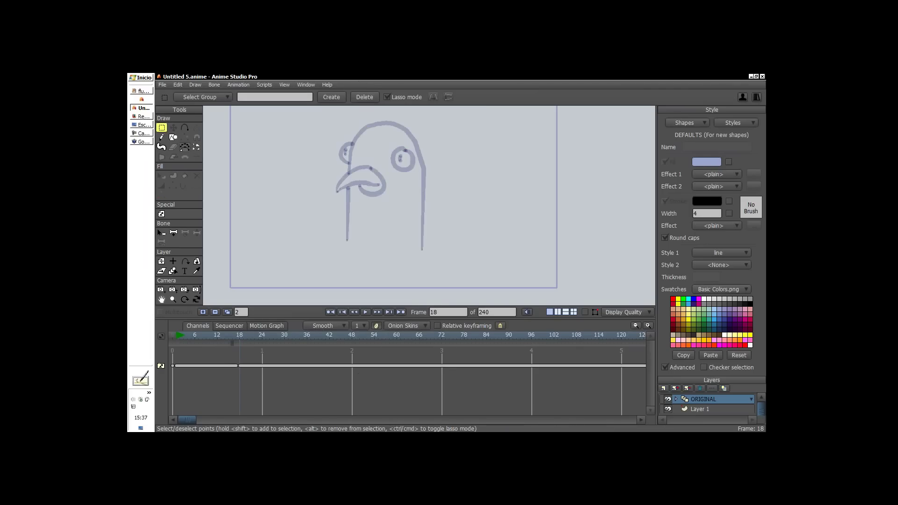
# - Draw the head facing the opposite way freehand at frame 18, with the beak, a leaning arched outline and both eyes
pyautogui.press('f')
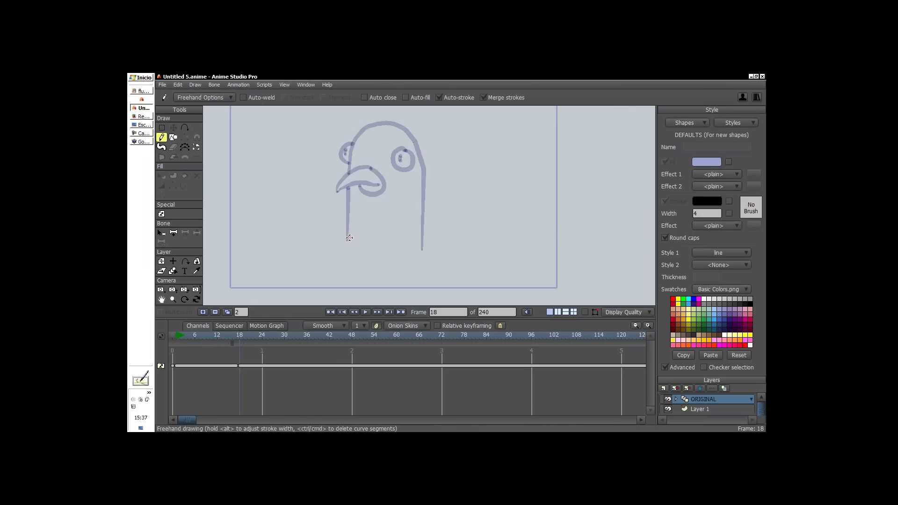
pyautogui.moveTo(423, 186)
pyautogui.mouseDown()
pyautogui.moveTo(461, 213)
pyautogui.moveTo(427, 201)
pyautogui.moveTo(421, 186)
pyautogui.moveTo(440, 203)
pyautogui.mouseUp()
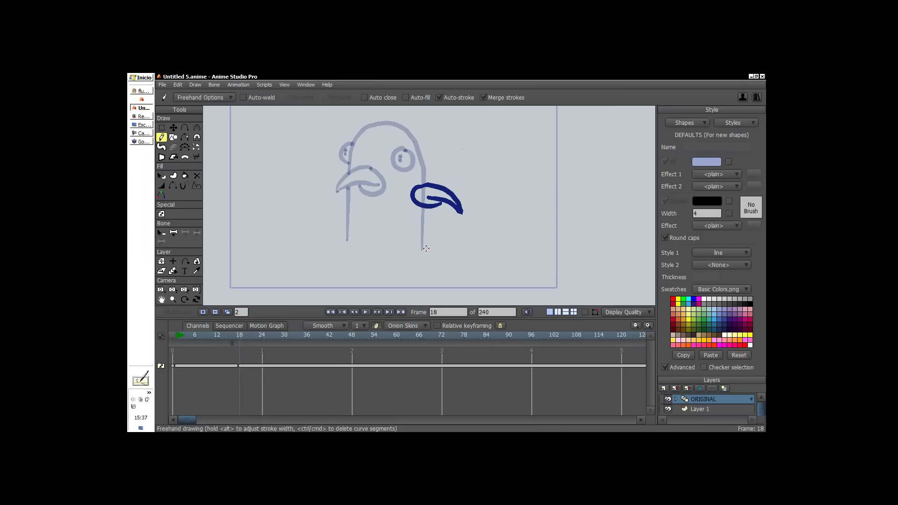
pyautogui.moveTo(422, 250)
pyautogui.mouseDown()
pyautogui.moveTo(465, 168)
pyautogui.moveTo(455, 137)
pyautogui.moveTo(427, 131)
pyautogui.moveTo(398, 150)
pyautogui.moveTo(343, 241)
pyautogui.mouseUp()
pyautogui.hotkey('ctrl', 'z')
pyautogui.moveTo(453, 193)
pyautogui.mouseDown()
pyautogui.moveTo(456, 145)
pyautogui.moveTo(358, 211)
pyautogui.moveTo(349, 236)
pyautogui.moveTo(414, 125)
pyautogui.moveTo(457, 195)
pyautogui.mouseUp()
pyautogui.hotkey('ctrl', 'z')
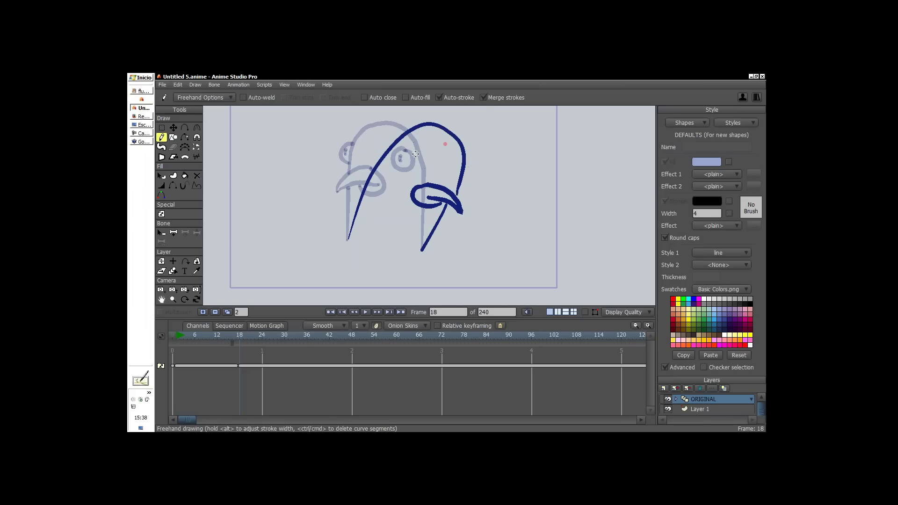
pyautogui.moveTo(418, 152)
pyautogui.mouseDown()
pyautogui.moveTo(426, 174)
pyautogui.moveTo(421, 154)
pyautogui.moveTo(421, 171)
pyautogui.moveTo(467, 182)
pyautogui.moveTo(459, 193)
pyautogui.mouseUp()
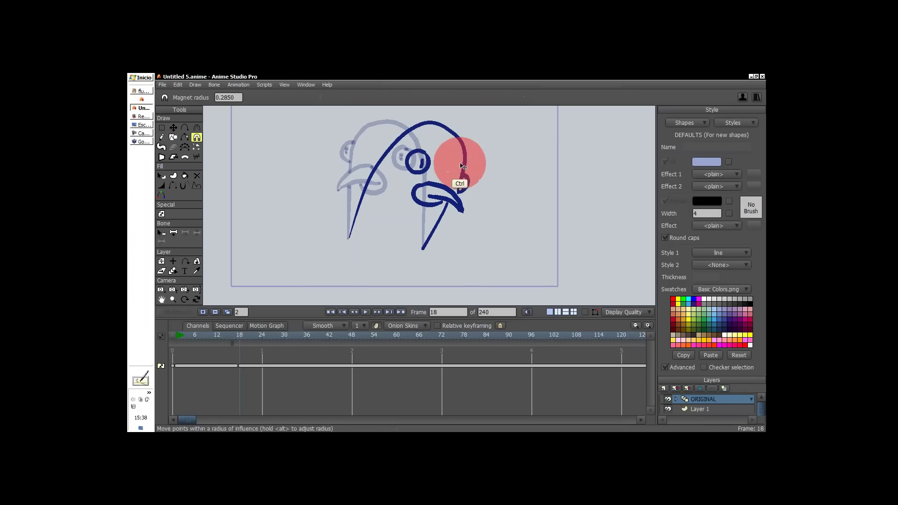
# - Adjust the shape and placement of the frame 18 head by moving its points slightly
pyautogui.press('t')
pyautogui.moveTo(466, 123); pyautogui.dragTo(444, 155)
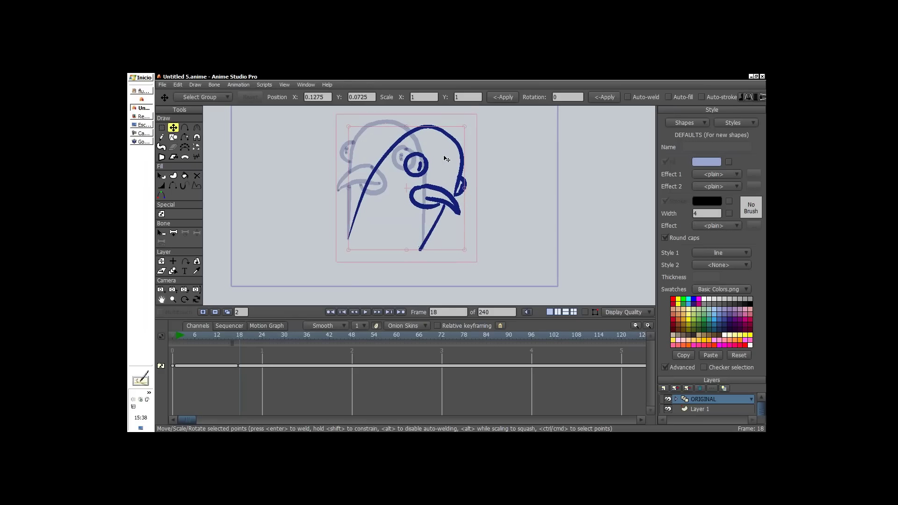
pyautogui.press('e')
# - Copy the frame 1 head into a new drawing at frame 12 and hide the highlighting of its selected points
pyautogui.click(223, 335)
pyautogui.moveTo(221, 336)
pyautogui.mouseDown()
pyautogui.moveTo(202, 338)
pyautogui.moveTo(259, 345)
pyautogui.moveTo(223, 348)
pyautogui.moveTo(234, 335)
pyautogui.moveTo(262, 335)
pyautogui.moveTo(264, 344)
pyautogui.moveTo(233, 346)
pyautogui.moveTo(265, 358)
pyautogui.moveTo(231, 362)
pyautogui.moveTo(221, 367)
pyautogui.moveTo(236, 370)
pyautogui.moveTo(211, 378)
pyautogui.moveTo(239, 375)
pyautogui.moveTo(217, 375)
pyautogui.mouseUp()
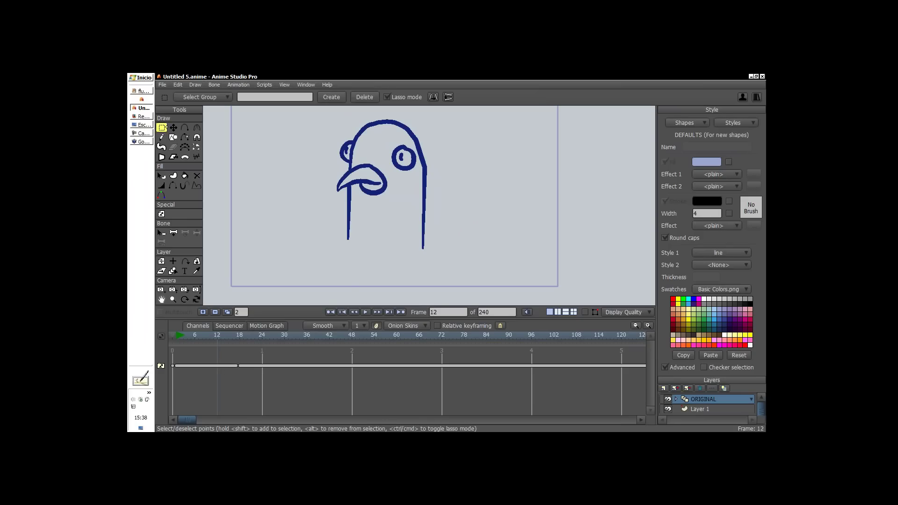
pyautogui.hotkey('ctrl', 'd')
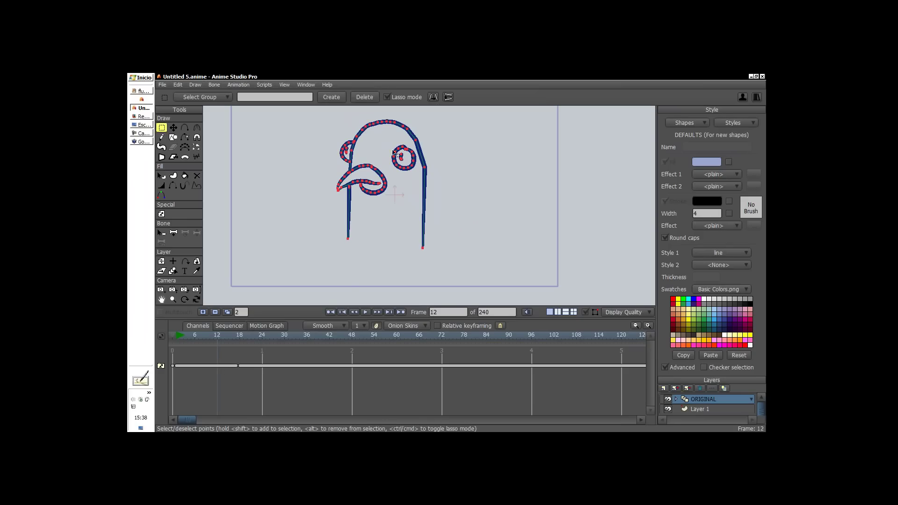
pyautogui.moveTo(491, 236)
pyautogui.mouseDown()
pyautogui.moveTo(407, 123)
pyautogui.moveTo(445, 275)
pyautogui.moveTo(461, 217)
pyautogui.mouseUp()
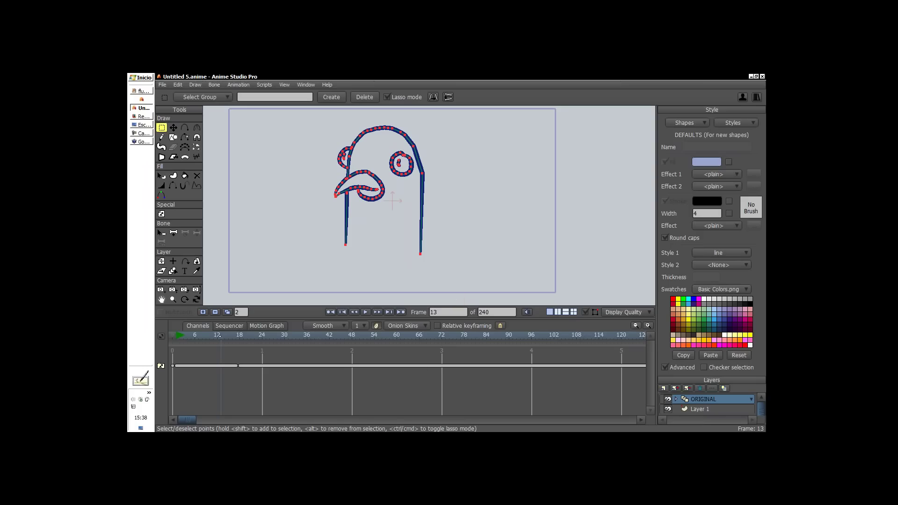
pyautogui.press('Delete')
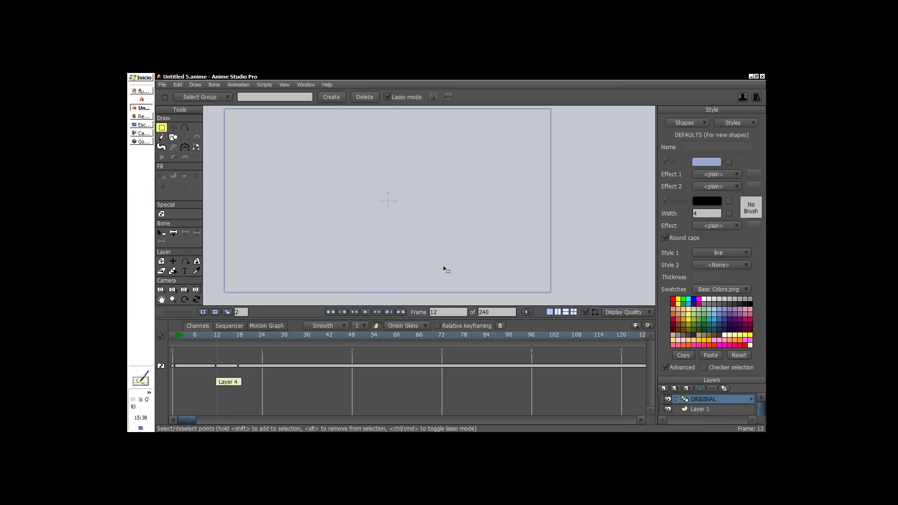
pyautogui.hotkey('ctrl', 'z')
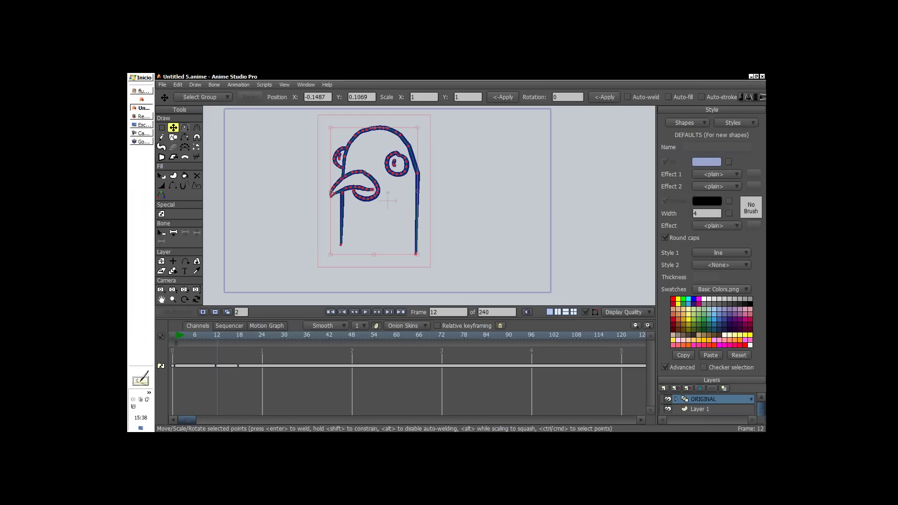
pyautogui.click(584, 312)
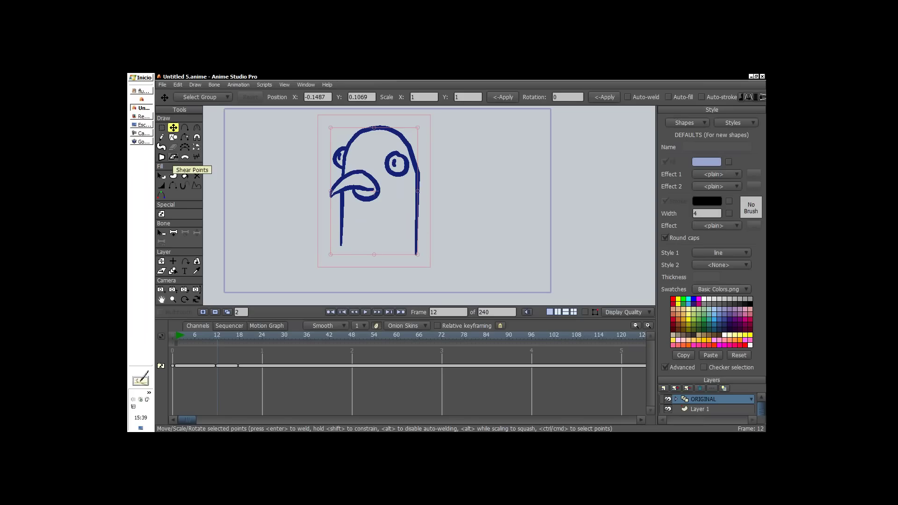
# - Shear the frame 12 head so its top leans toward the beak side, and shift it to X -0.2628 to realign the neck
pyautogui.click(173, 157)
pyautogui.click(173, 157)
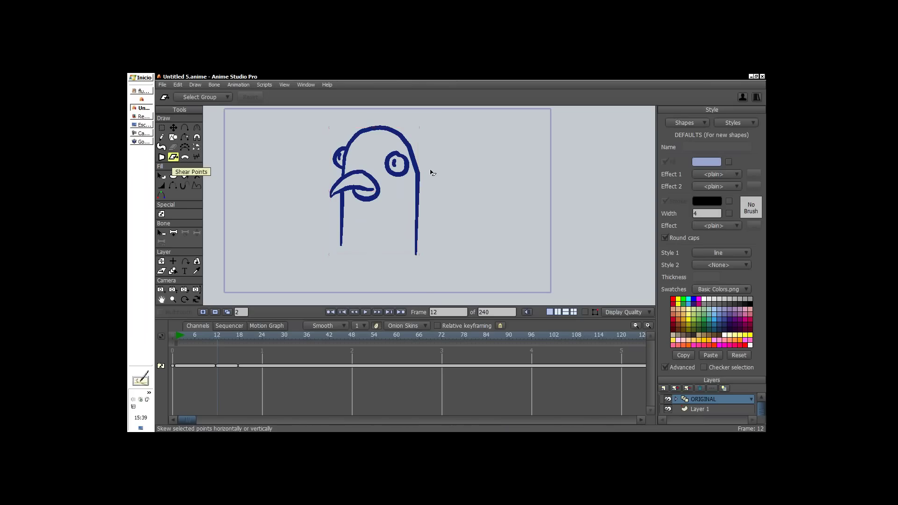
pyautogui.moveTo(433, 171); pyautogui.dragTo(415, 168)
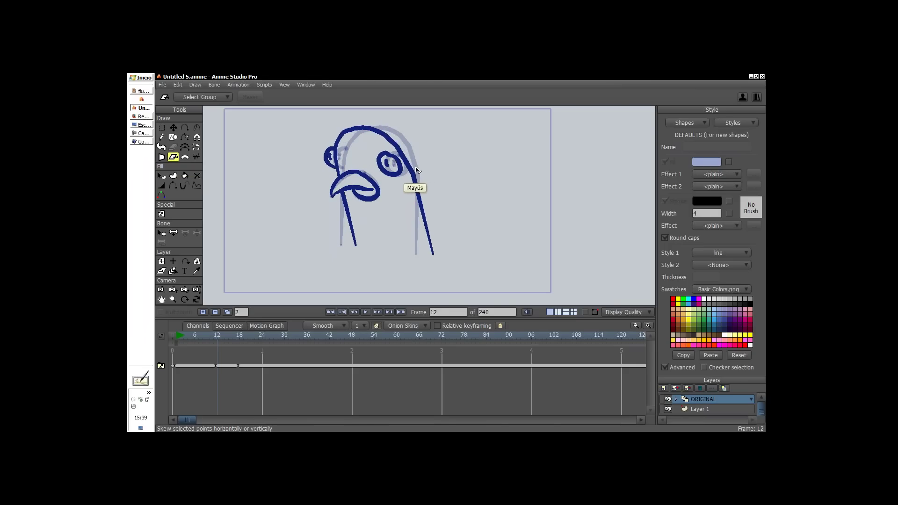
pyautogui.click(173, 127)
pyautogui.moveTo(465, 221); pyautogui.dragTo(448, 218)
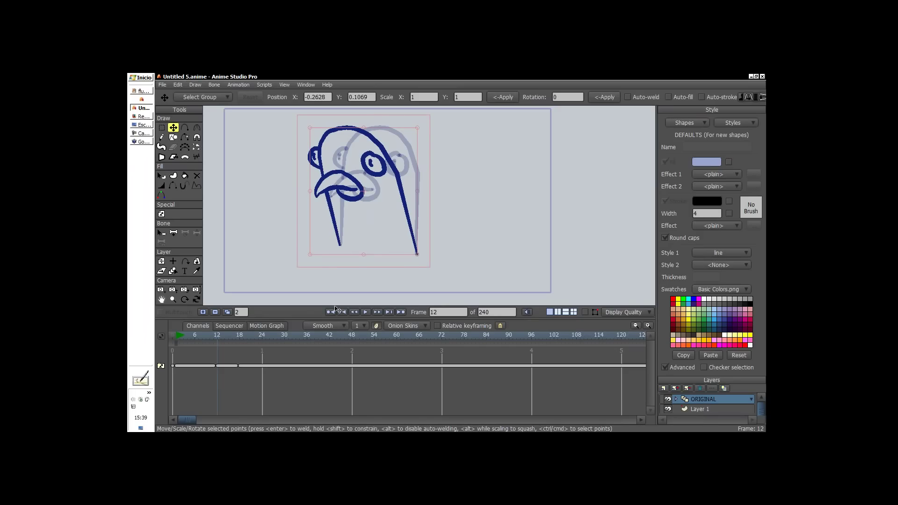
# - Copy the frame 18 head into a new drawing at frame 16
pyautogui.click(208, 342)
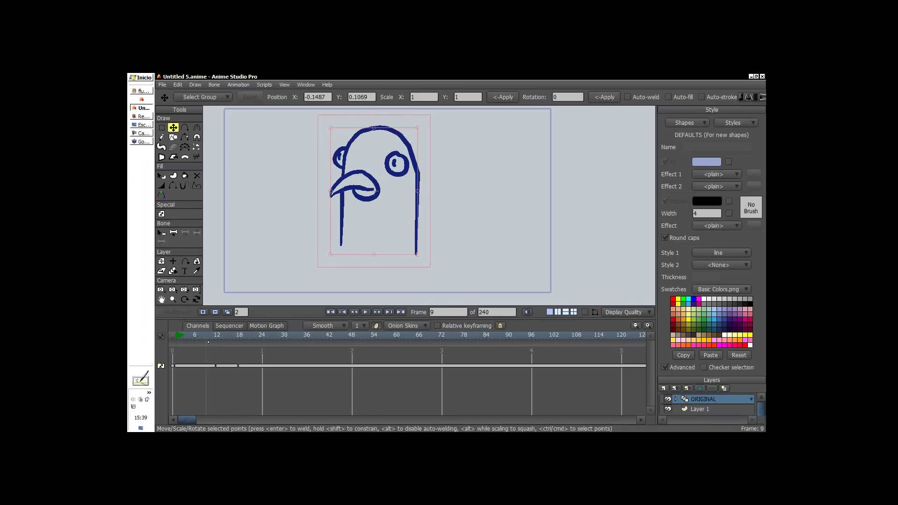
pyautogui.moveTo(208, 342)
pyautogui.mouseDown()
pyautogui.moveTo(217, 339)
pyautogui.moveTo(174, 343)
pyautogui.moveTo(188, 334)
pyautogui.moveTo(240, 344)
pyautogui.mouseUp()
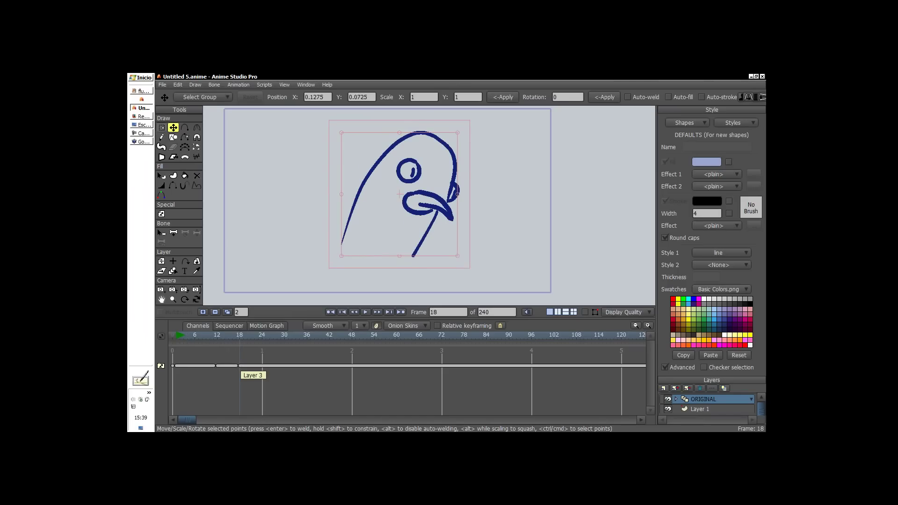
pyautogui.press('g')
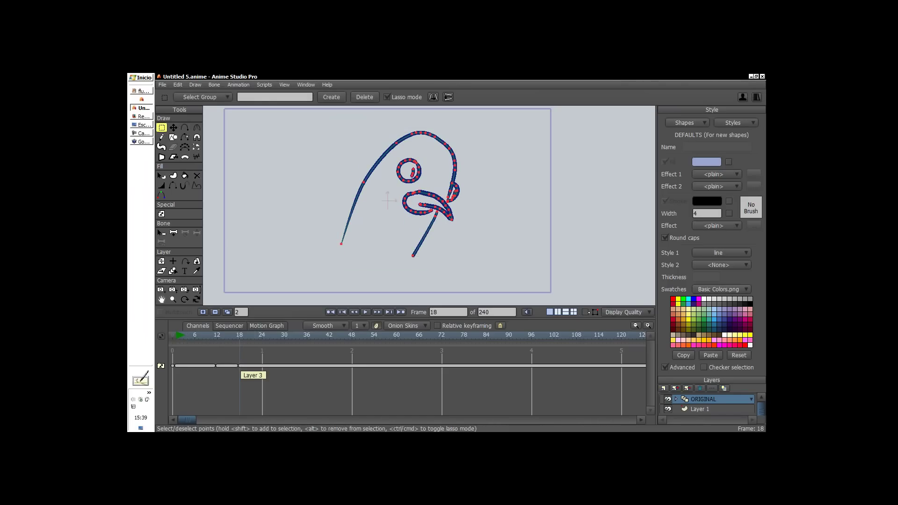
pyautogui.moveTo(471, 255)
pyautogui.mouseDown()
pyautogui.moveTo(423, 112)
pyautogui.moveTo(479, 247)
pyautogui.mouseUp()
pyautogui.click(231, 344)
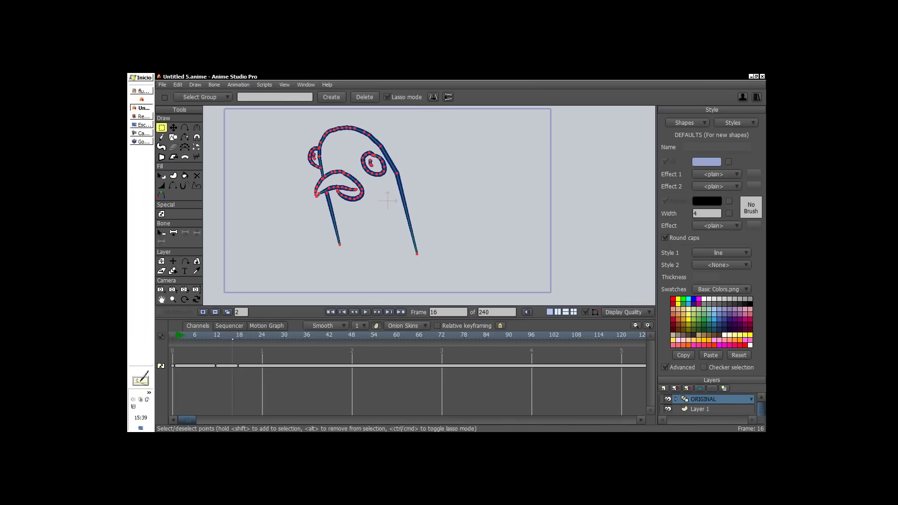
pyautogui.press('Delete')
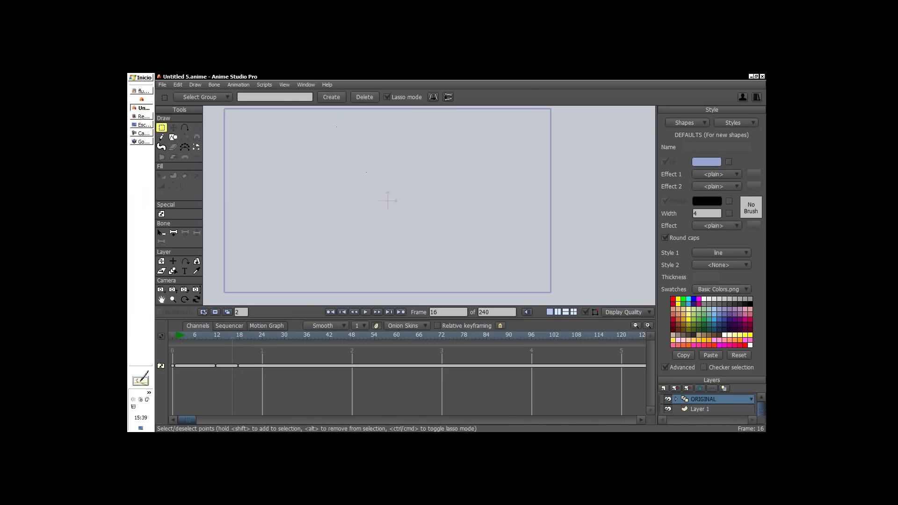
pyautogui.hotkey('ctrl', 'v')
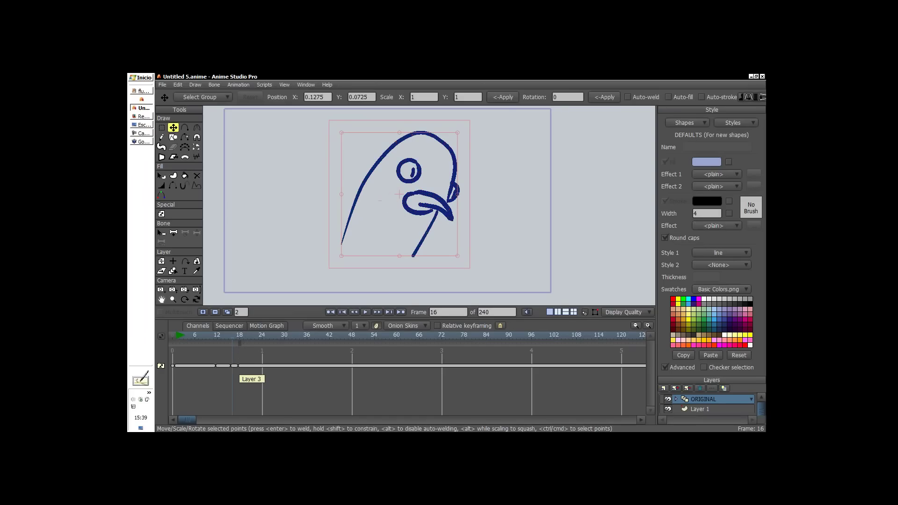
# - Shear the frame 16 head further toward its facing direction and shift it to X 0.1875 to realign the neck
pyautogui.click(173, 157)
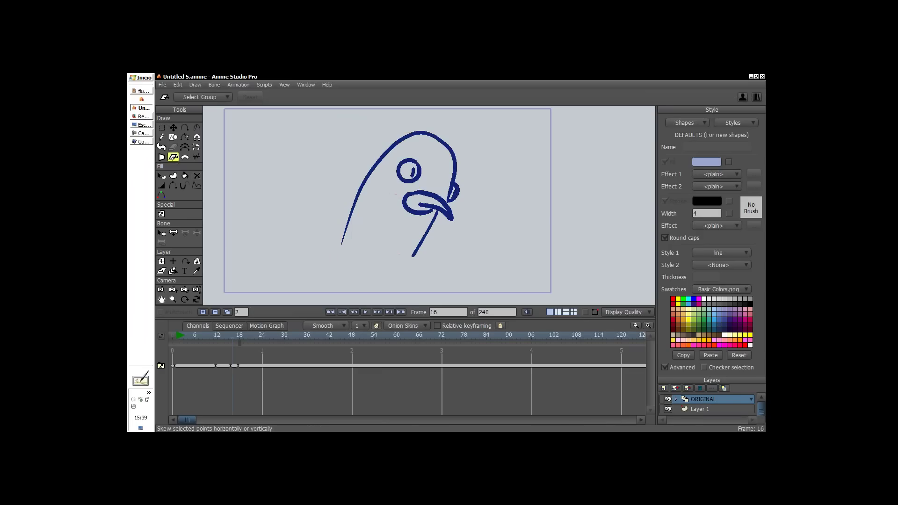
pyautogui.moveTo(462, 176); pyautogui.dragTo(477, 177)
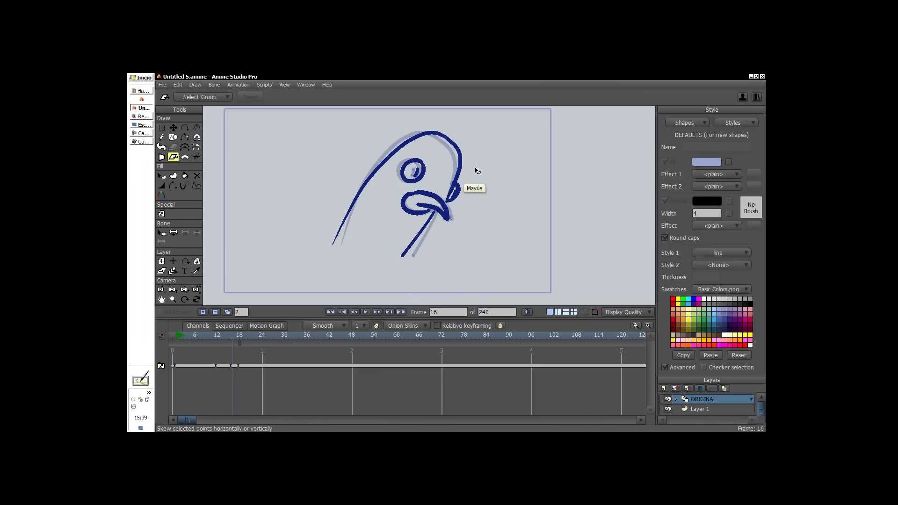
pyautogui.click(173, 128)
pyautogui.moveTo(439, 186); pyautogui.dragTo(447, 187)
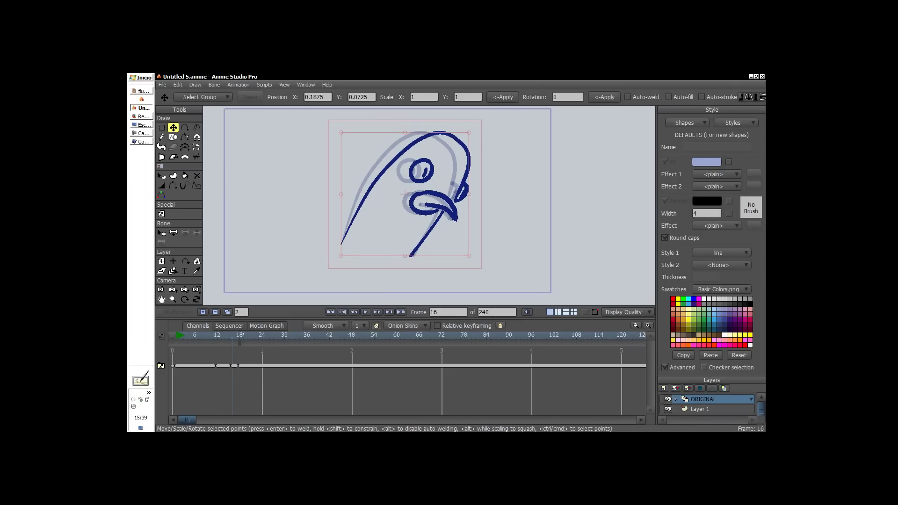
# - Review the motion up to frame 16 and add a blank drawing at frame 15
pyautogui.click(199, 335)
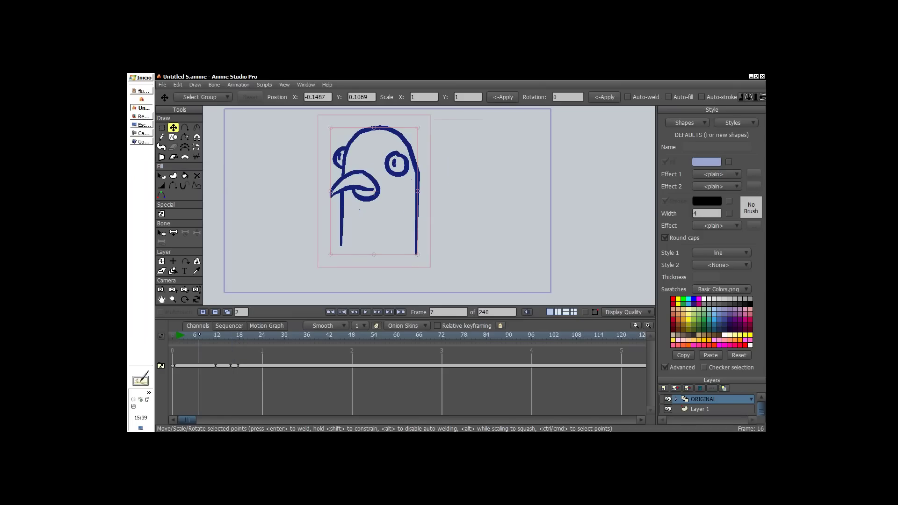
pyautogui.moveTo(201, 335)
pyautogui.mouseDown()
pyautogui.moveTo(249, 352)
pyautogui.moveTo(215, 348)
pyautogui.moveTo(251, 347)
pyautogui.moveTo(223, 357)
pyautogui.moveTo(234, 364)
pyautogui.mouseUp()
pyautogui.press('g')
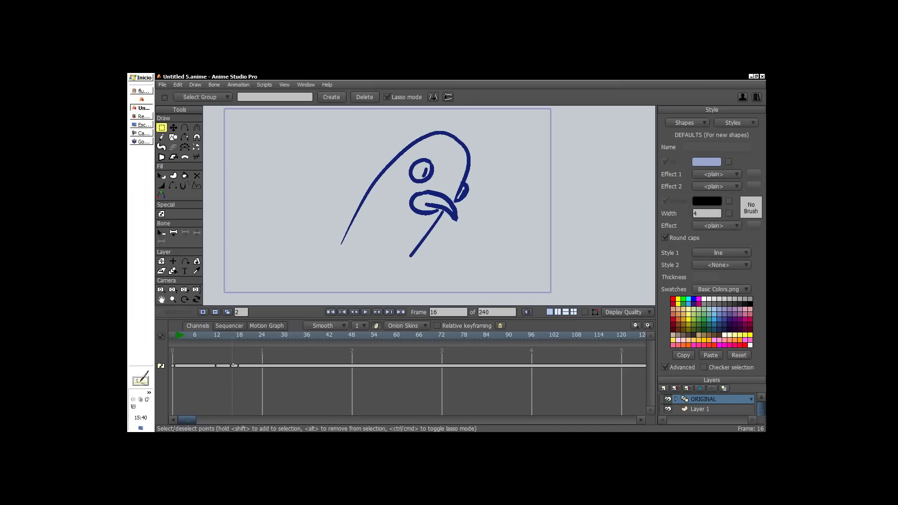
pyautogui.moveTo(234, 365)
pyautogui.mouseDown()
pyautogui.moveTo(240, 360)
pyautogui.moveTo(218, 351)
pyautogui.moveTo(212, 360)
pyautogui.moveTo(229, 356)
pyautogui.moveTo(219, 367)
pyautogui.moveTo(228, 368)
pyautogui.mouseUp()
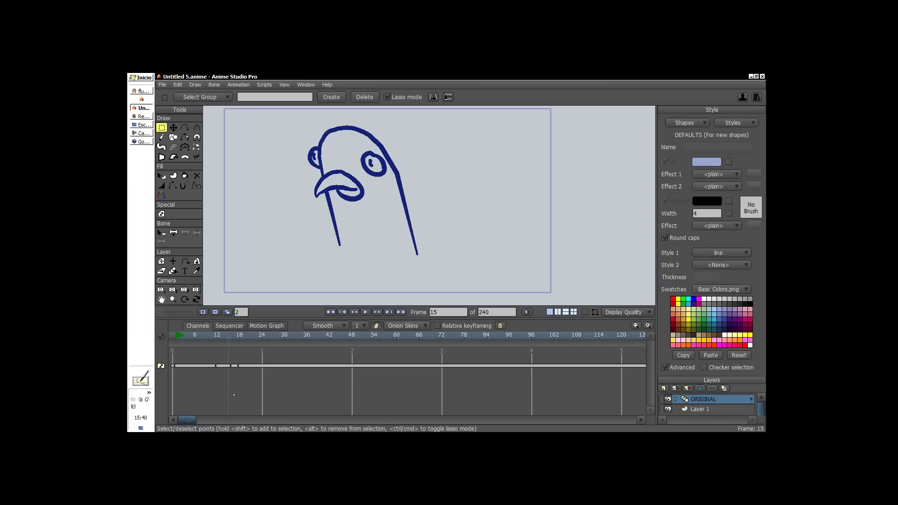
pyautogui.hotkey('ctrl', 'v')
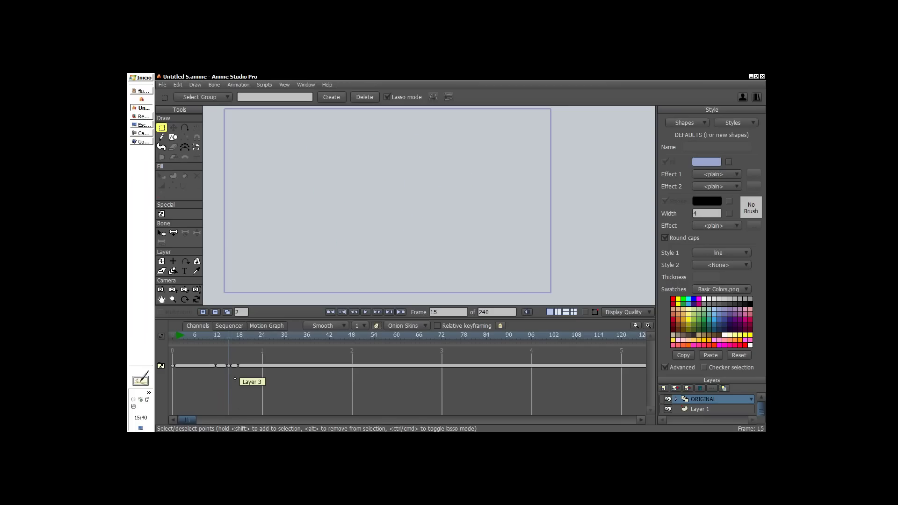
# - Show onion skins of frames 14 and 16 around the blank frame 15 drawing, with colored fills enabled
pyautogui.click(232, 343)
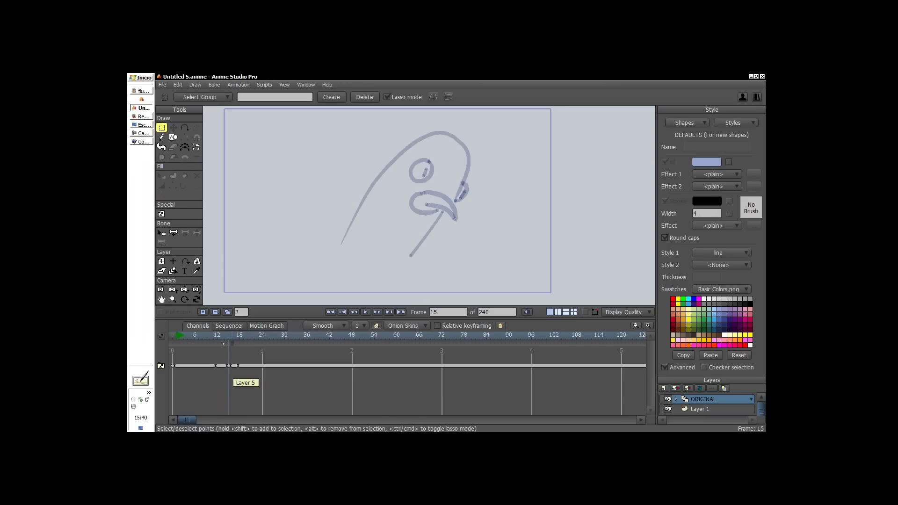
pyautogui.hotkey('ctrl', 'v')
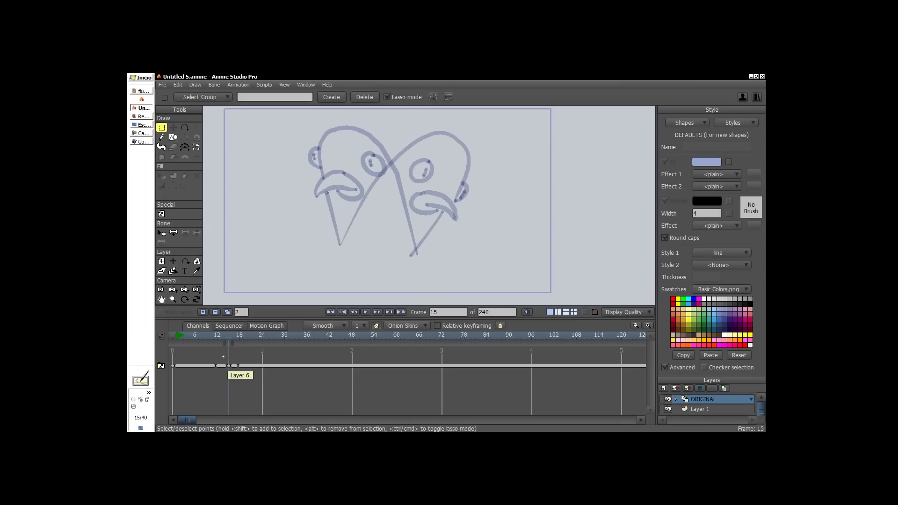
pyautogui.click(404, 325)
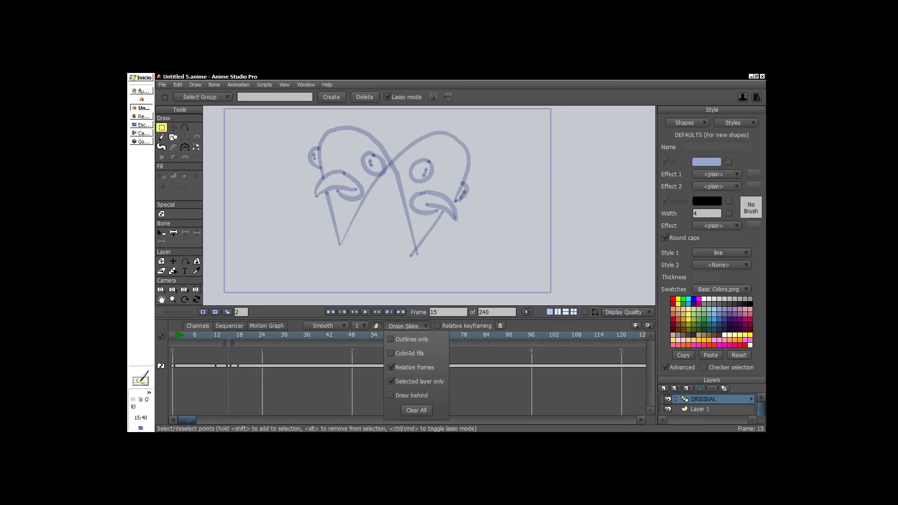
pyautogui.click(363, 398)
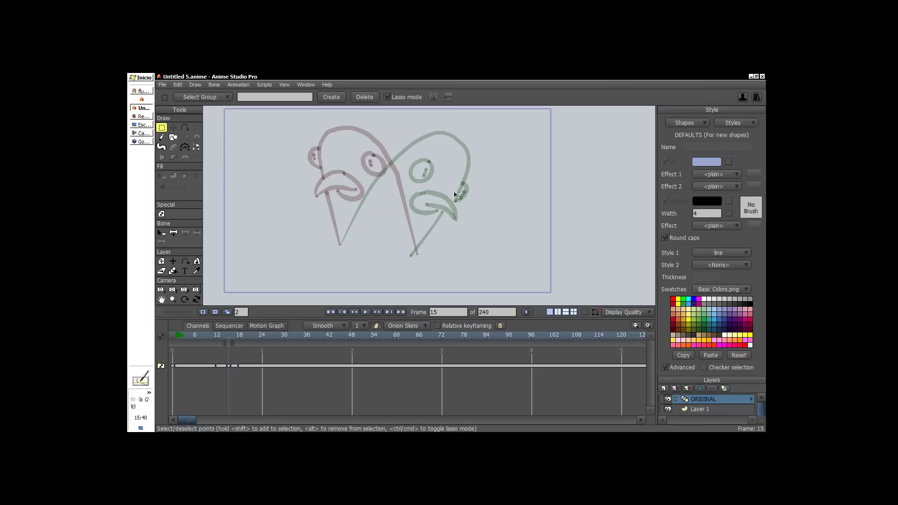
# - Draw the inbetween head freehand at frame 15, with skull, neck lines, beak, both eyes and pupils positioned between the two onion-skinned poses
pyautogui.scroll(2, 403, 240)
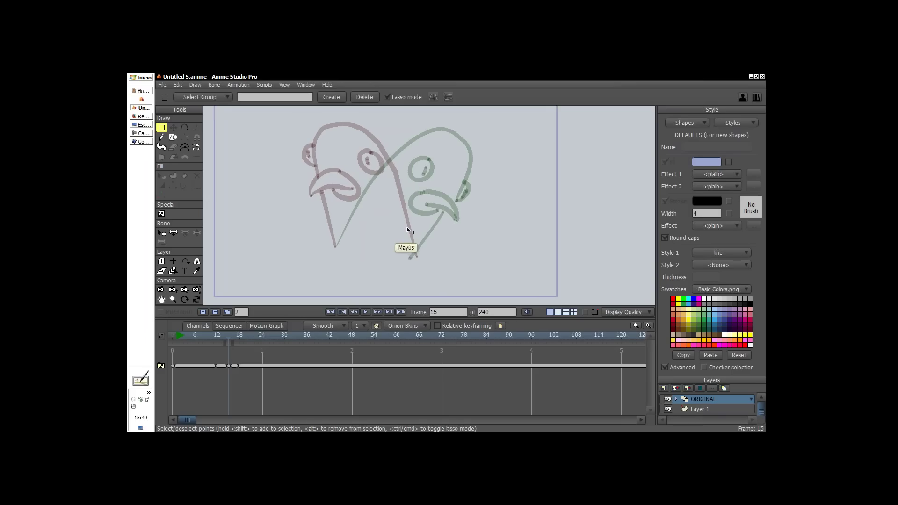
pyautogui.press('f')
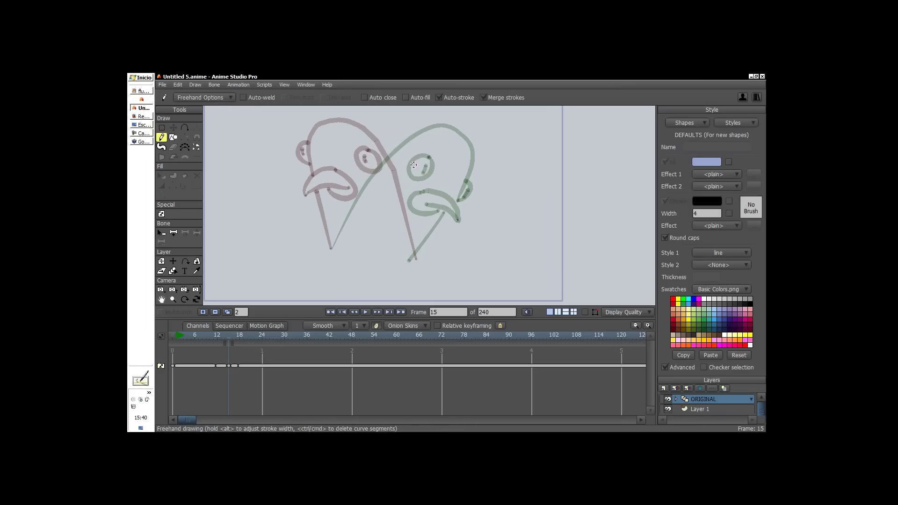
pyautogui.moveTo(363, 177)
pyautogui.mouseDown()
pyautogui.moveTo(425, 193)
pyautogui.moveTo(387, 202)
pyautogui.moveTo(412, 199)
pyautogui.mouseUp()
pyautogui.moveTo(330, 241)
pyautogui.mouseDown()
pyautogui.moveTo(337, 196)
pyautogui.moveTo(372, 139)
pyautogui.moveTo(441, 184)
pyautogui.moveTo(410, 261)
pyautogui.mouseUp()
pyautogui.moveTo(429, 168)
pyautogui.mouseDown()
pyautogui.moveTo(352, 159)
pyautogui.moveTo(391, 169)
pyautogui.moveTo(381, 166)
pyautogui.mouseUp()
pyautogui.moveTo(430, 169); pyautogui.dragTo(429, 179)
# - Remove the stray hook at the lower end of the frame 15 neck line and hide the onion skins
pyautogui.press('t')
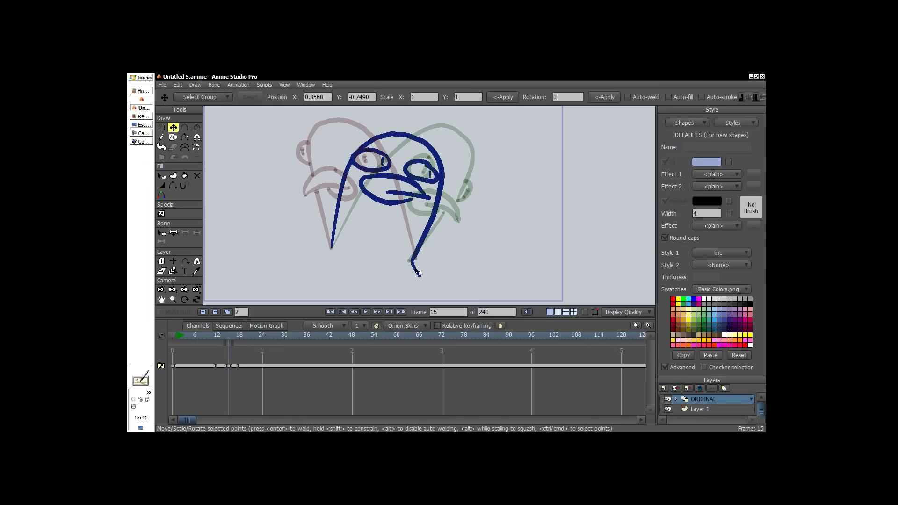
pyautogui.click(411, 260)
pyautogui.press('shift')
pyautogui.moveTo(485, 174); pyautogui.dragTo(479, 179)
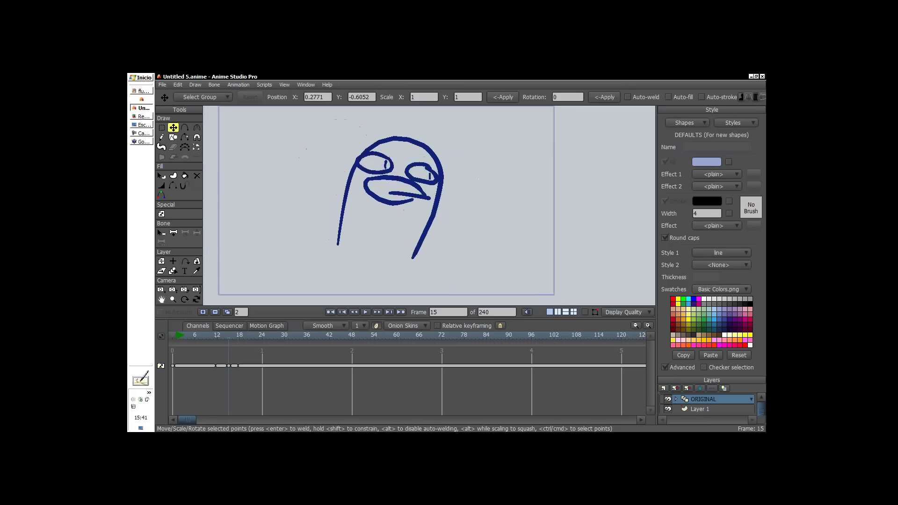
pyautogui.press('g')
pyautogui.moveTo(232, 347)
pyautogui.mouseDown()
pyautogui.moveTo(212, 342)
pyautogui.moveTo(246, 345)
pyautogui.moveTo(214, 344)
pyautogui.moveTo(246, 346)
pyautogui.moveTo(230, 348)
pyautogui.mouseUp()
# - Hide the advanced style settings and step back and forth between frames 11 and 20 to check the head turn
pyautogui.hotkey('ctrl', 'Right')
pyautogui.hotkey('ctrl', 'Right')
pyautogui.hotkey('ctrl', 'Right')
pyautogui.hotkey('ctrl', 'Right')
pyautogui.hotkey('ctrl', 'Left')
pyautogui.hotkey('ctrl', 'Left')
pyautogui.hotkey('ctrl', 'Left')
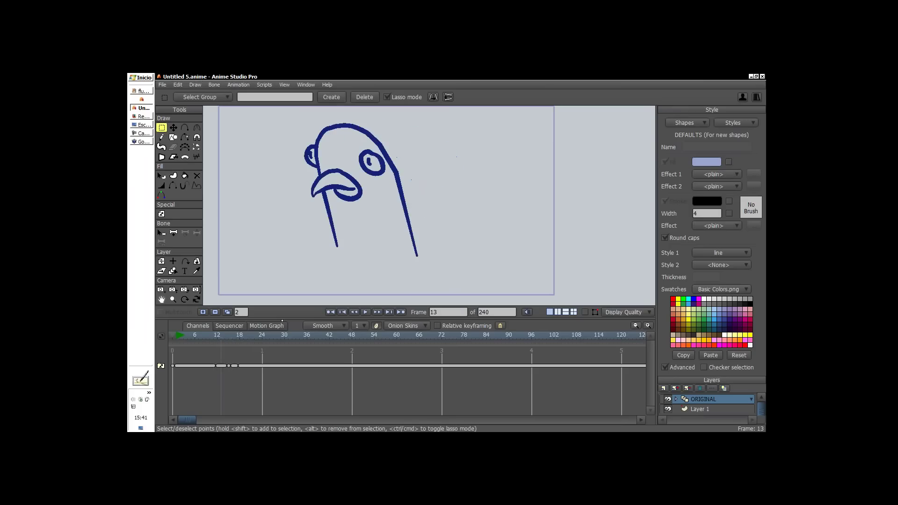
pyautogui.hotkey('ctrl', 'Right')
pyautogui.hotkey('ctrl', 'Right')
pyautogui.hotkey('ctrl', 'Right')
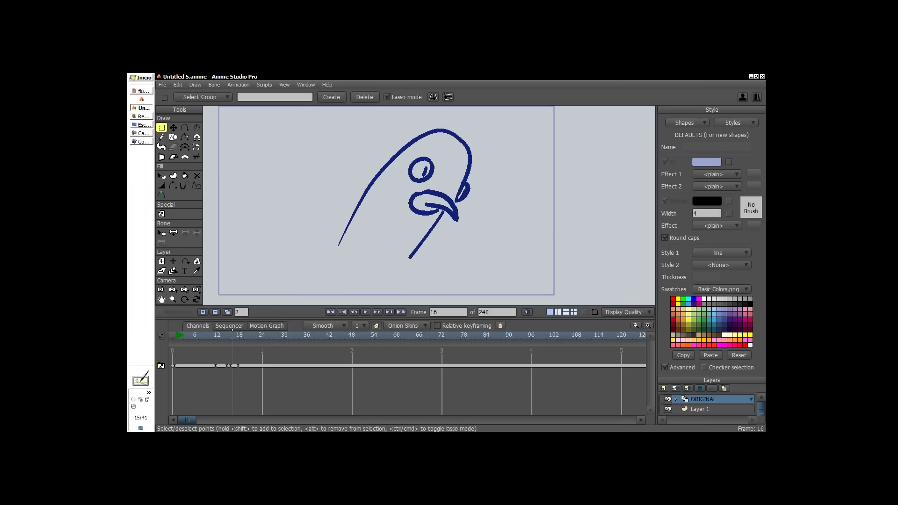
pyautogui.click(679, 367)
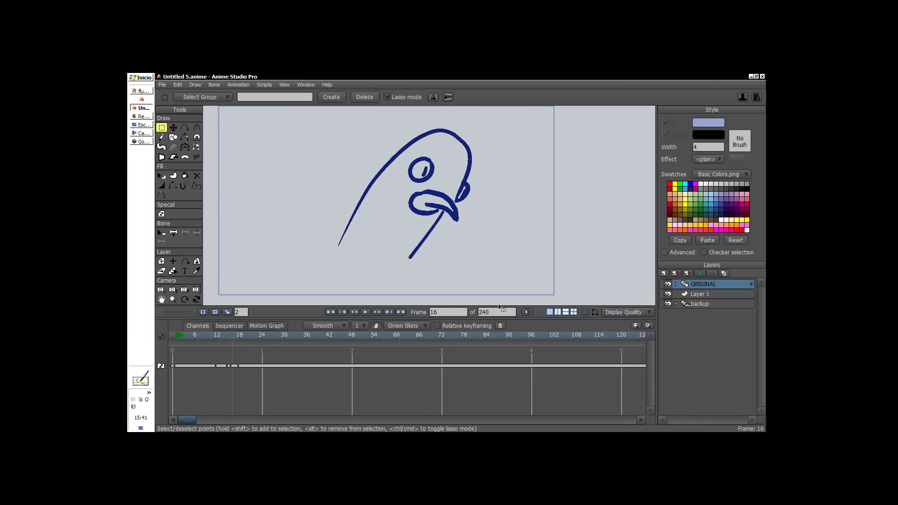
pyautogui.hotkey('ctrl', 'Right')
pyautogui.hotkey('ctrl', 'Right')
pyautogui.hotkey('ctrl', 'Right')
pyautogui.hotkey('ctrl', 'Right')
pyautogui.hotkey('ctrl', 'Left')
pyautogui.hotkey('ctrl', 'Left')
pyautogui.hotkey('ctrl', 'Left')
pyautogui.hotkey('ctrl', 'Left')
pyautogui.hotkey('ctrl', 'Left')
pyautogui.hotkey('ctrl', 'Left')
pyautogui.hotkey('ctrl', 'Left')
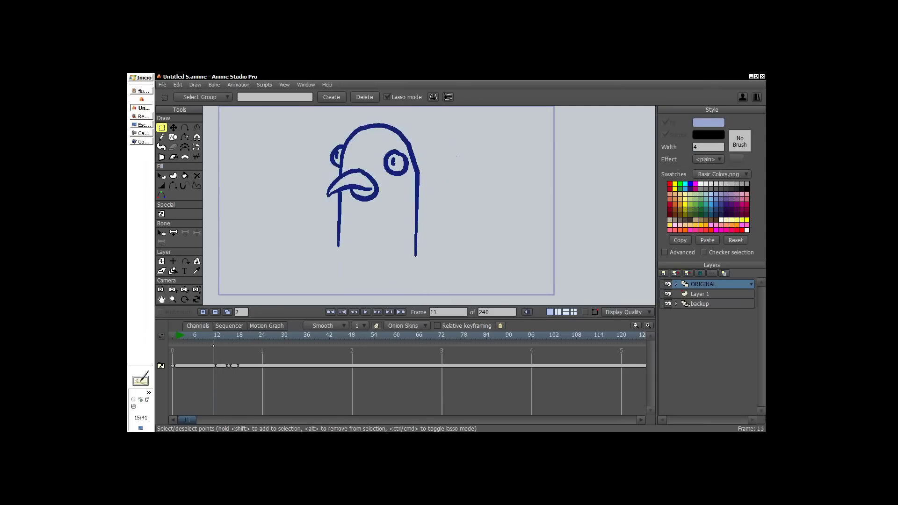
pyautogui.hotkey('ctrl', 'Right')
pyautogui.hotkey('ctrl', 'Right')
pyautogui.hotkey('ctrl', 'Right')
pyautogui.hotkey('ctrl', 'Right')
pyautogui.hotkey('ctrl', 'Right')
pyautogui.hotkey('ctrl', 'Right')
pyautogui.hotkey('ctrl', 'Right')
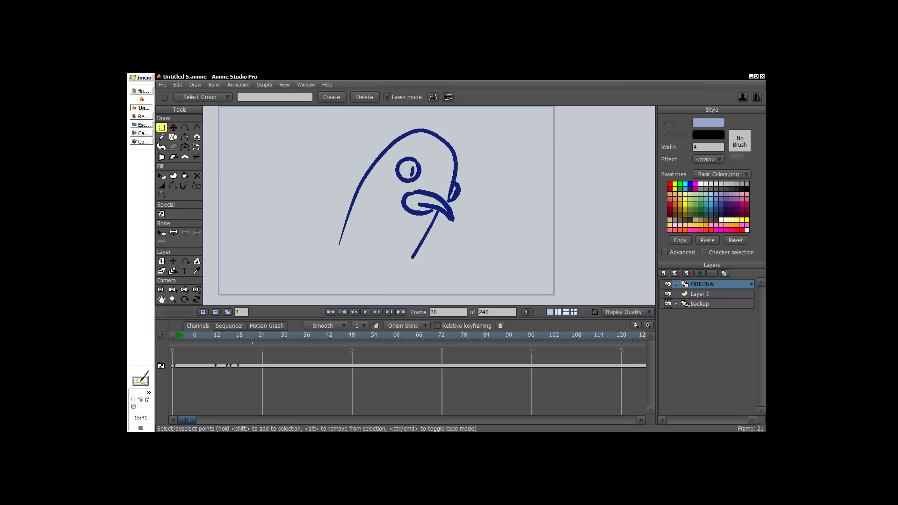
# - Copy the complete head drawing from frame 26 into a new drawing at frame 28
pyautogui.moveTo(251, 342)
pyautogui.mouseDown()
pyautogui.moveTo(213, 343)
pyautogui.moveTo(270, 345)
pyautogui.moveTo(263, 347)
pyautogui.mouseUp()
pyautogui.hotkey('ctrl', 'a')
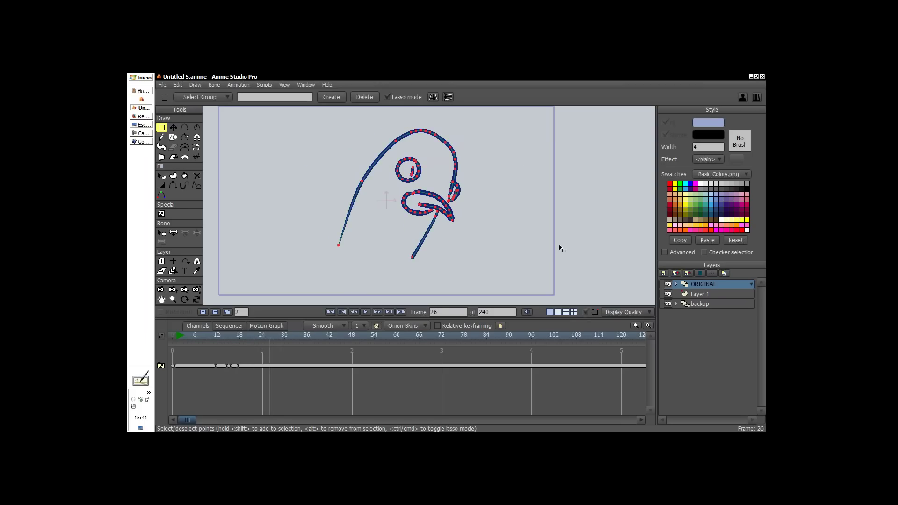
pyautogui.click(276, 340)
pyautogui.click(203, 312)
pyautogui.hotkey('ctrl', 'v')
# - Delete the near eye's pupil at frame 28 and draw a curved closed eyelid freehand for the blink
pyautogui.scroll(3, 428, 205)
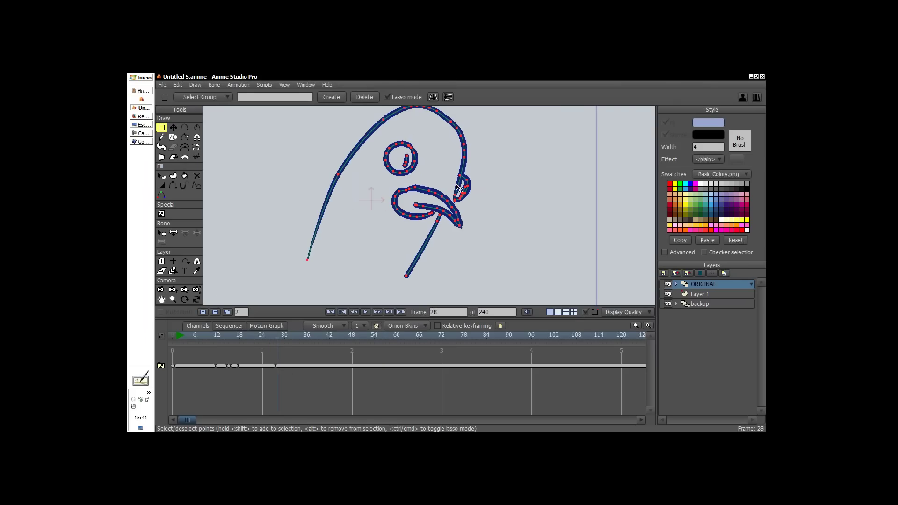
pyautogui.moveTo(457, 182); pyautogui.dragTo(456, 192)
pyautogui.press('f')
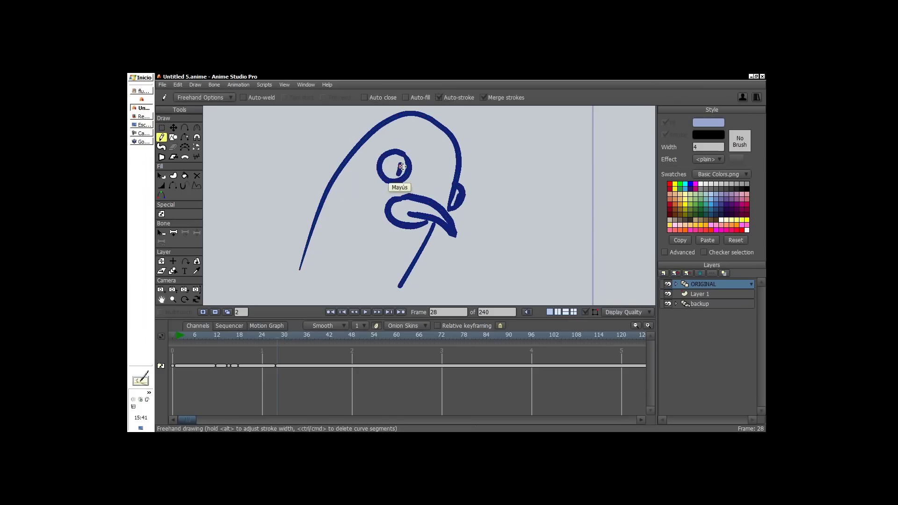
pyautogui.scroll(2, 393, 187)
pyautogui.moveTo(373, 151); pyautogui.dragTo(401, 163)
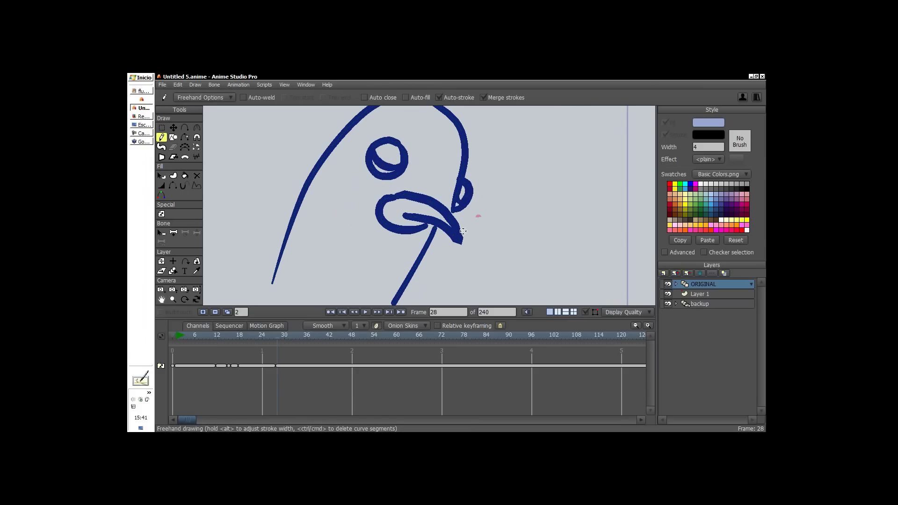
# - Paste the head into a new drawing at frame 30 and delete its pupils
pyautogui.click(203, 312)
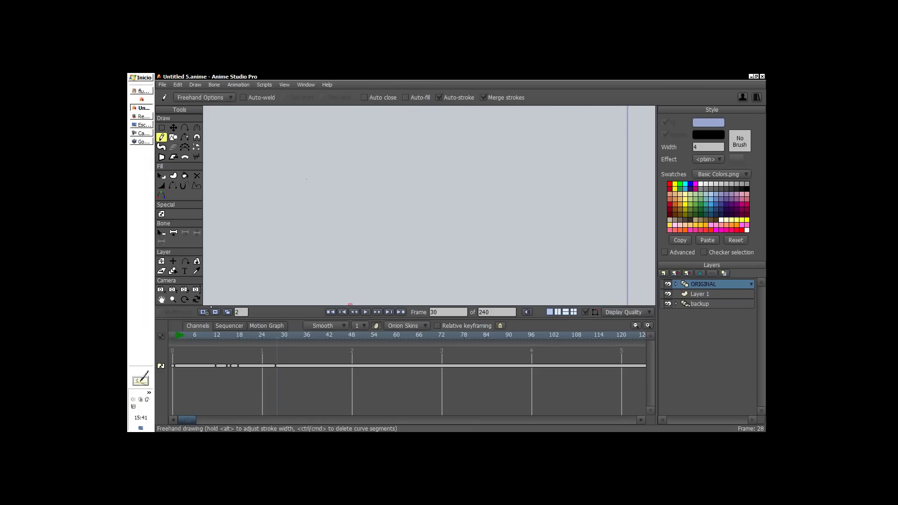
pyautogui.hotkey('ctrl', 'v')
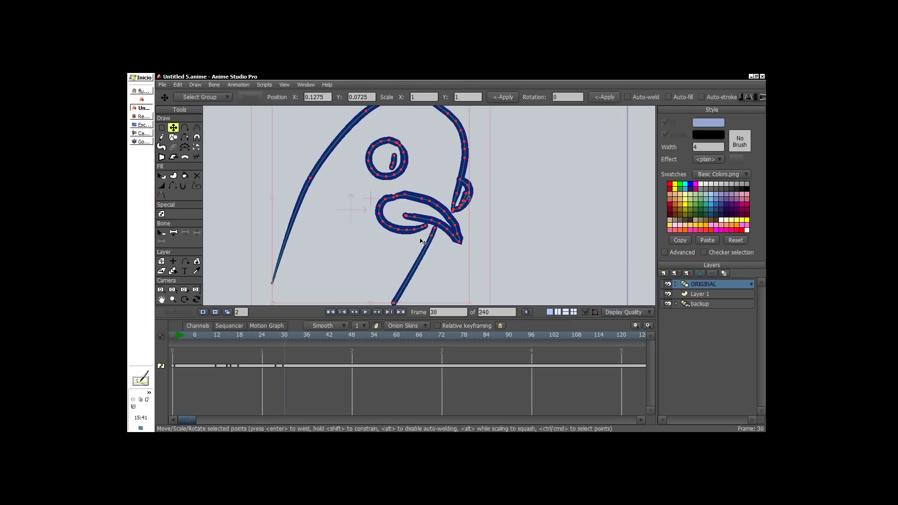
pyautogui.moveTo(394, 155); pyautogui.dragTo(383, 176)
pyautogui.press('g')
pyautogui.click(383, 176)
pyautogui.press('t')
pyautogui.press('g')
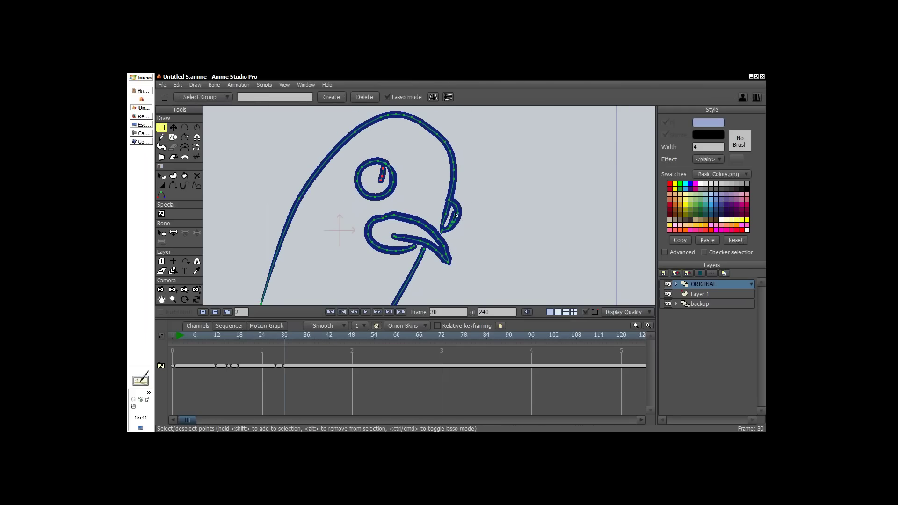
pyautogui.press('Delete')
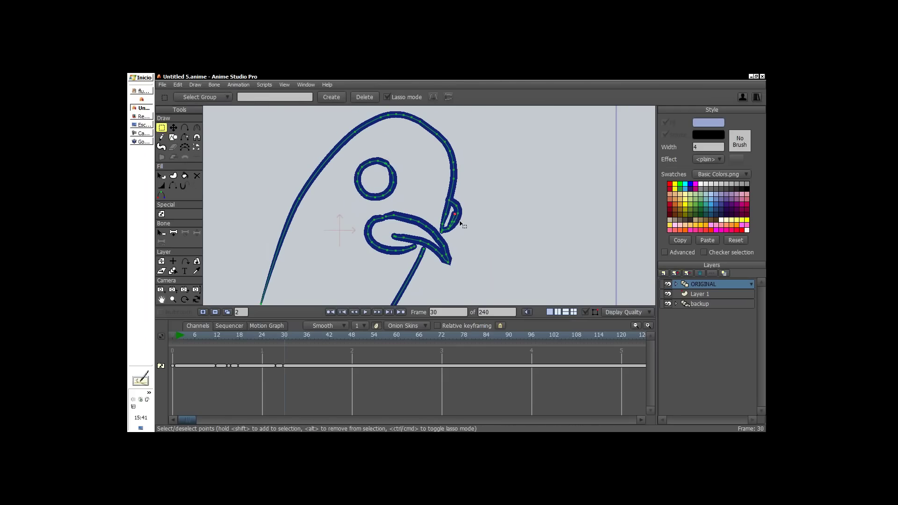
# - Draw new freehand pupils in both eyes at frame 30, with the near one toward the back of the head, and scrub back to review
pyautogui.press('f')
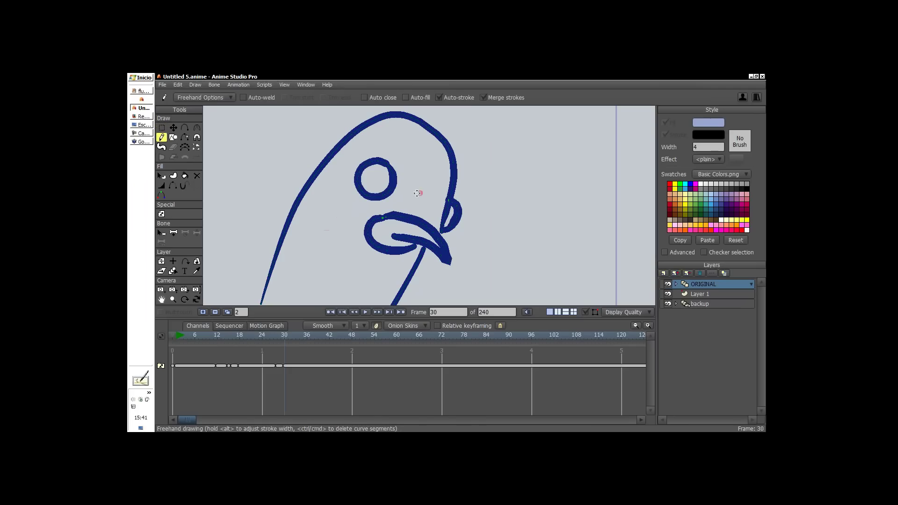
pyautogui.moveTo(368, 187); pyautogui.dragTo(373, 171)
pyautogui.moveTo(450, 210); pyautogui.dragTo(447, 224)
pyautogui.moveTo(525, 187)
pyautogui.mouseDown()
pyautogui.moveTo(480, 220)
pyautogui.moveTo(453, 224)
pyautogui.mouseUp()
pyautogui.moveTo(279, 338); pyautogui.dragTo(194, 354)
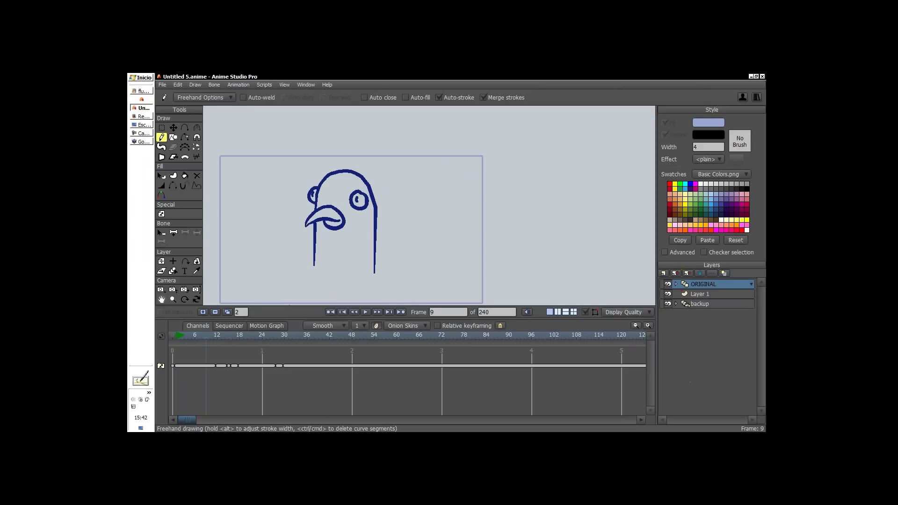
# - Hide Layer 1, scrub through the backup layer with ORIGINAL temporarily hidden, and return to the ORIGINAL layer at frame 8
pyautogui.click(700, 304)
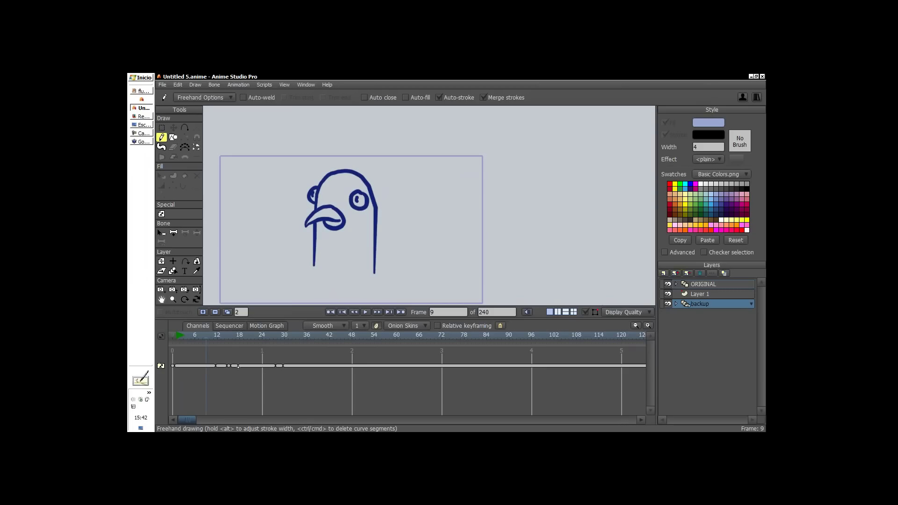
pyautogui.click(668, 284)
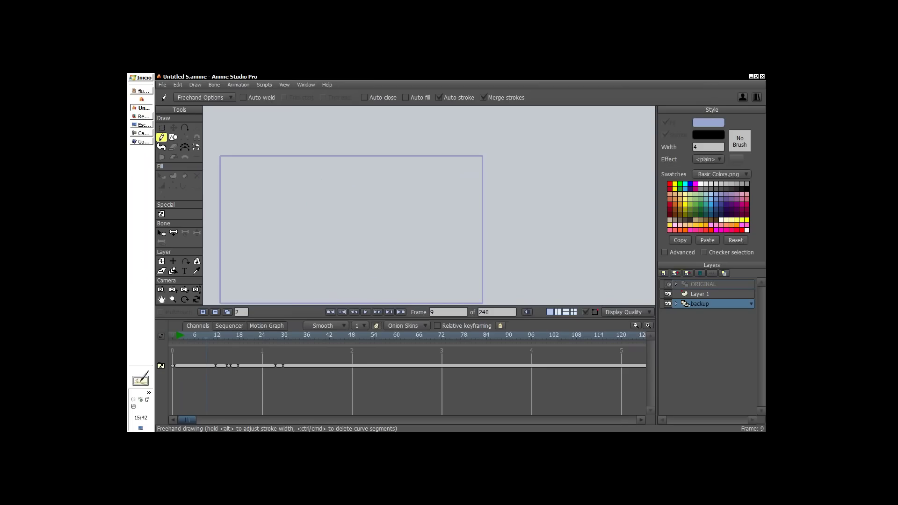
pyautogui.click(668, 294)
pyautogui.click(229, 343)
pyautogui.moveTo(268, 356); pyautogui.dragTo(278, 363)
pyautogui.moveTo(211, 357); pyautogui.dragTo(209, 385)
pyautogui.moveTo(209, 383); pyautogui.dragTo(172, 383)
pyautogui.click(668, 284)
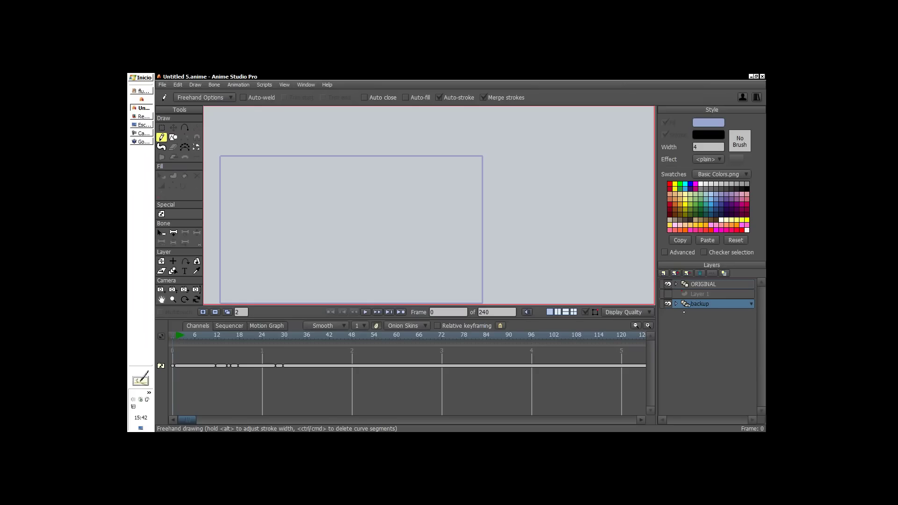
pyautogui.click(698, 285)
pyautogui.click(201, 337)
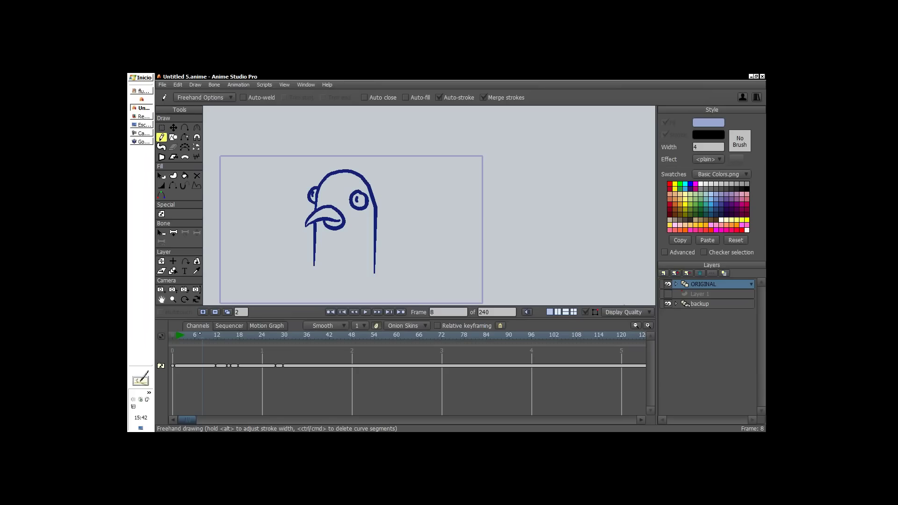
# - Duplicate the backup layer, name the copy "head", and place it directly below ORIGINAL
pyautogui.click(699, 304)
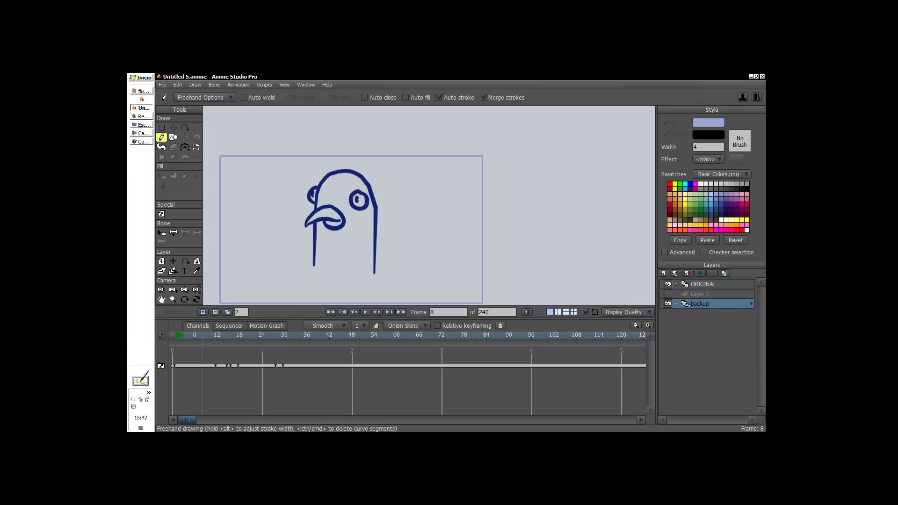
pyautogui.click(675, 273)
pyautogui.write('head')
pyautogui.press('Return')
pyautogui.moveTo(686, 304); pyautogui.dragTo(686, 295)
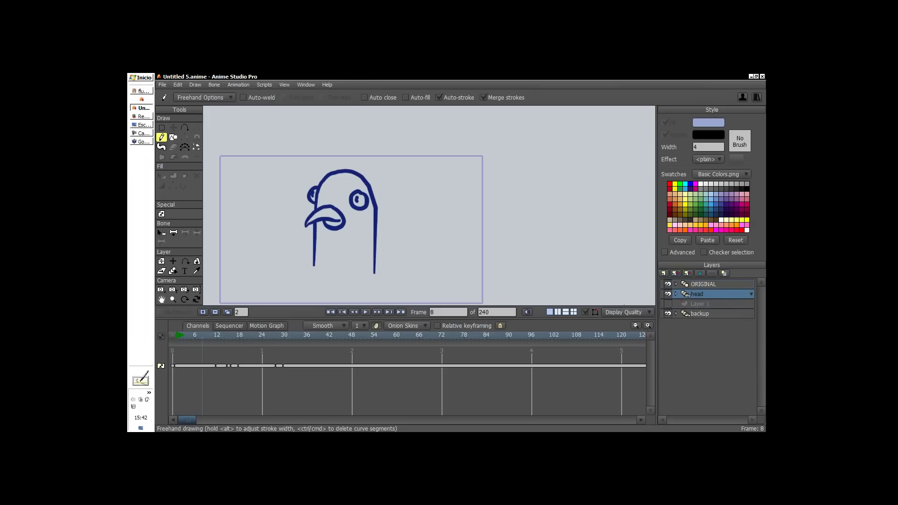
# - Go to frame 2 of the head layer, show the advanced style settings, and create a new style named "head"
pyautogui.click(716, 283)
pyautogui.click(711, 294)
pyautogui.click(180, 338)
pyautogui.click(682, 252)
pyautogui.click(733, 123)
pyautogui.click(737, 133)
pyautogui.write('head')
pyautogui.press('Return')
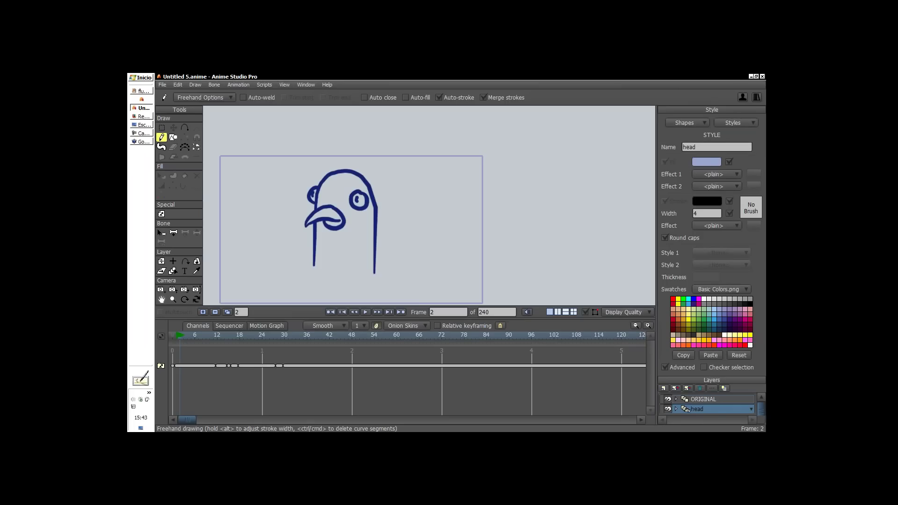
# - Set the fill color of the head style to a muted purple
pyautogui.click(712, 162)
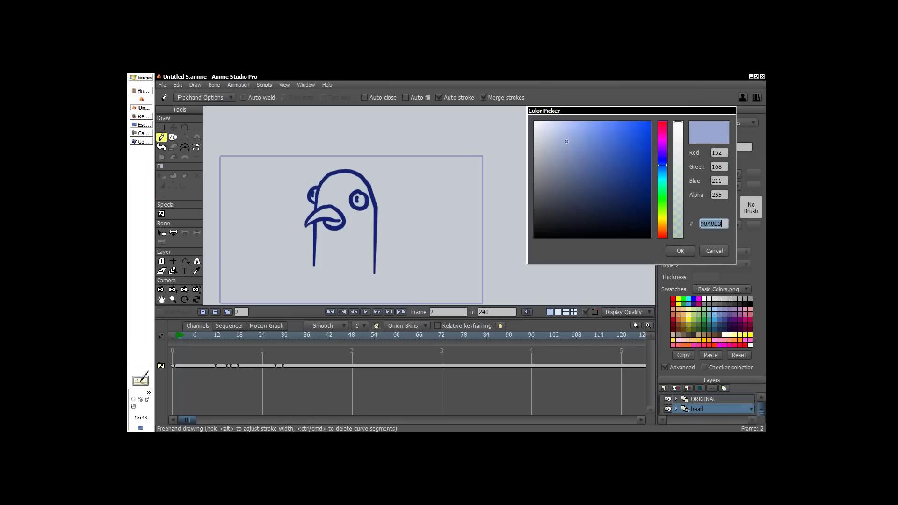
pyautogui.click(662, 160)
pyautogui.moveTo(662, 158); pyautogui.dragTo(662, 151)
pyautogui.moveTo(566, 141)
pyautogui.mouseDown()
pyautogui.moveTo(565, 134)
pyautogui.moveTo(560, 158)
pyautogui.mouseUp()
pyautogui.click(679, 250)
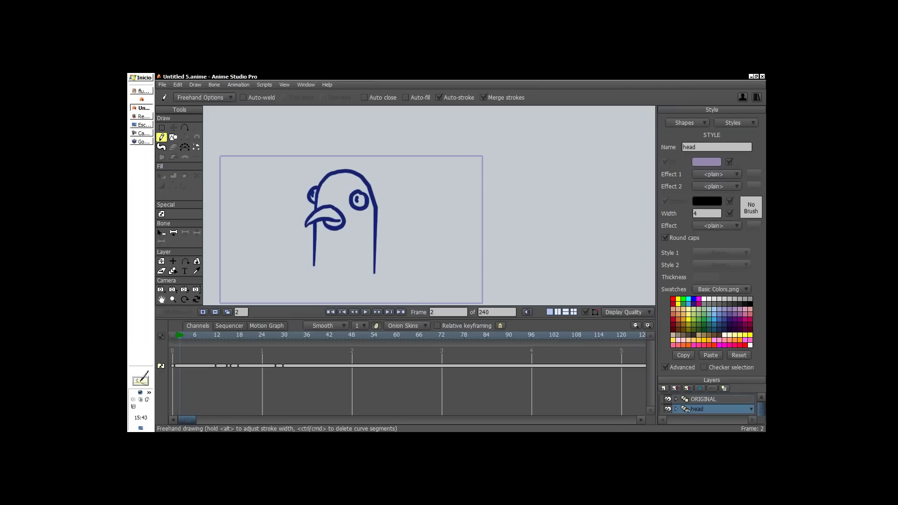
# - Leave the head style unselected and assign "head" as the first style for new shapes
pyautogui.click(735, 122)
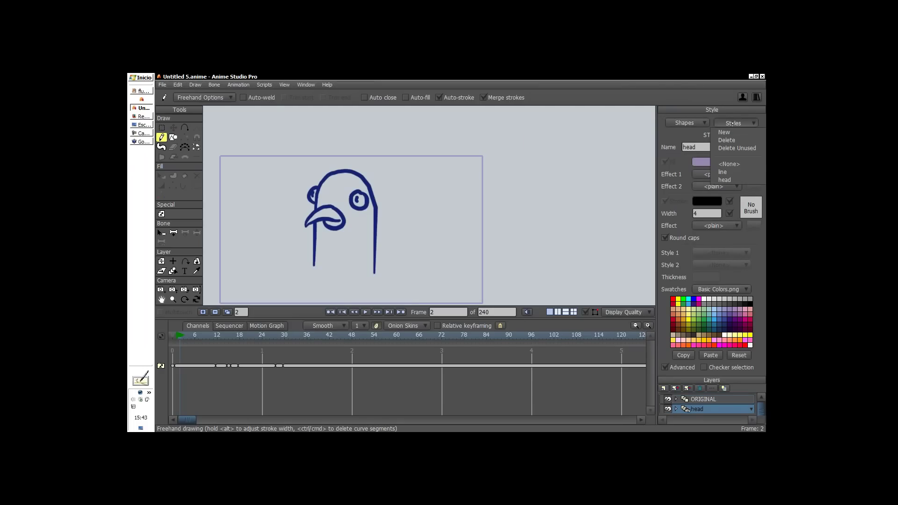
pyautogui.click(736, 163)
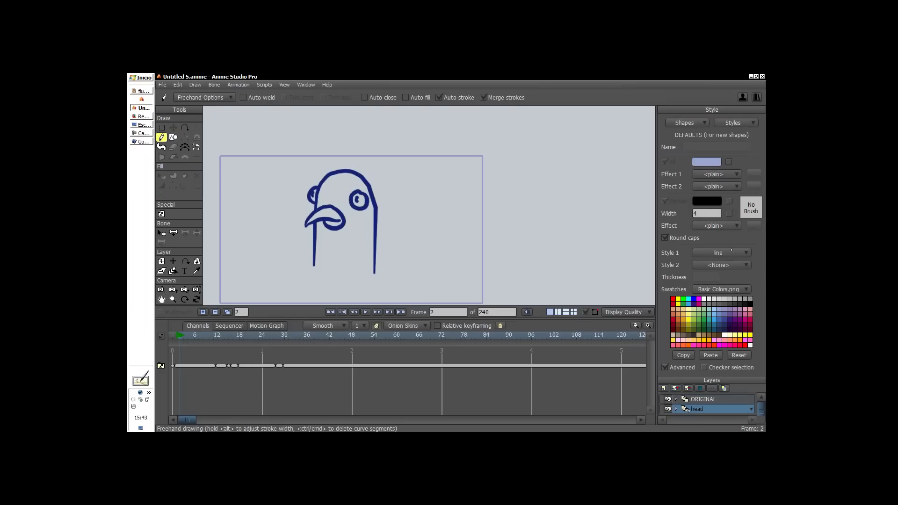
pyautogui.click(720, 253)
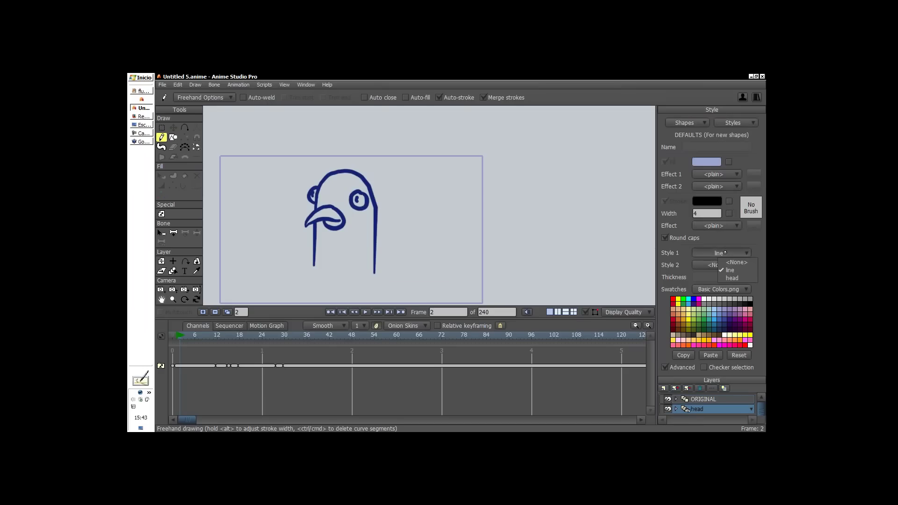
pyautogui.click(737, 278)
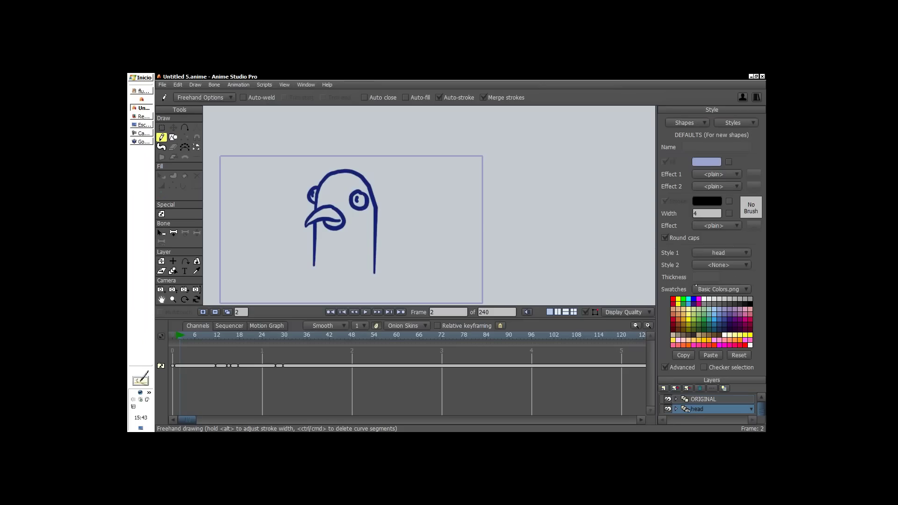
# - With the Blob Brush, paint the head and neck fill on the head layer's drawing at frame 1
pyautogui.click(162, 147)
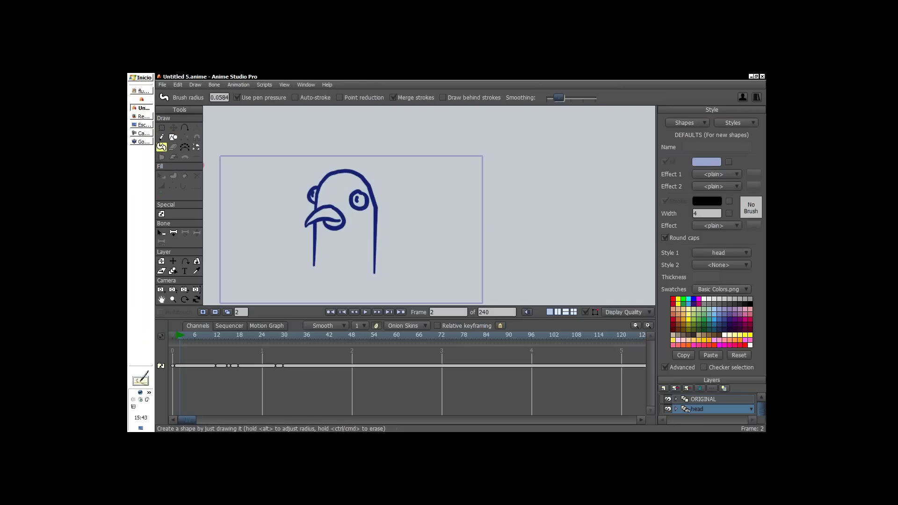
pyautogui.press('Left')
pyautogui.moveTo(383, 218); pyautogui.dragTo(379, 217)
pyautogui.scroll(2, 378, 216)
pyautogui.moveTo(304, 266)
pyautogui.mouseDown()
pyautogui.moveTo(308, 191)
pyautogui.moveTo(352, 167)
pyautogui.moveTo(362, 179)
pyautogui.moveTo(364, 264)
pyautogui.mouseUp()
pyautogui.moveTo(363, 270); pyautogui.dragTo(302, 261)
pyautogui.moveTo(322, 174)
pyautogui.mouseDown()
pyautogui.moveTo(307, 249)
pyautogui.moveTo(348, 256)
pyautogui.moveTo(355, 216)
pyautogui.moveTo(327, 175)
pyautogui.moveTo(330, 201)
pyautogui.moveTo(345, 192)
pyautogui.moveTo(308, 203)
pyautogui.moveTo(315, 237)
pyautogui.moveTo(312, 217)
pyautogui.moveTo(320, 210)
pyautogui.moveTo(333, 218)
pyautogui.mouseUp()
# - Paint the head fill on the second drawing near frame 12 and on the drawing at frame 15
pyautogui.click(220, 337)
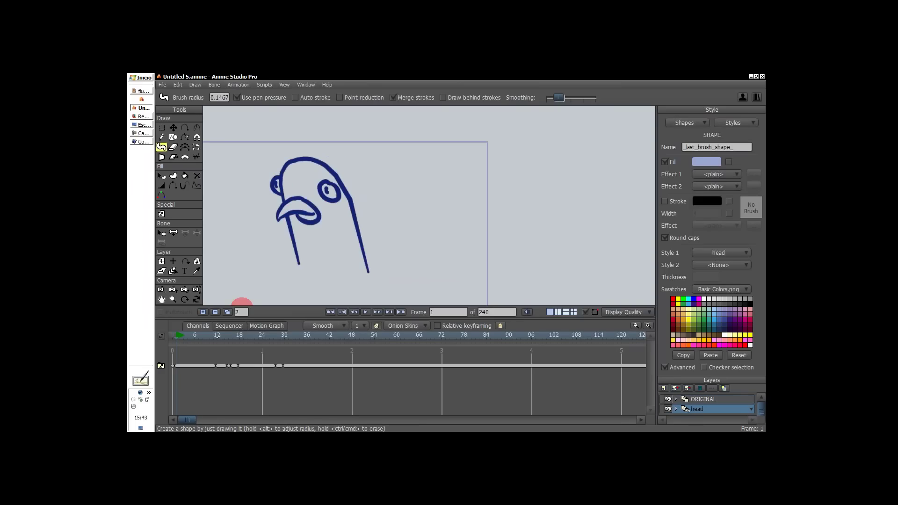
pyautogui.moveTo(301, 257)
pyautogui.mouseDown()
pyautogui.moveTo(290, 176)
pyautogui.moveTo(343, 212)
pyautogui.moveTo(304, 254)
pyautogui.moveTo(357, 263)
pyautogui.moveTo(349, 227)
pyautogui.moveTo(317, 238)
pyautogui.moveTo(313, 206)
pyautogui.mouseUp()
pyautogui.moveTo(301, 171)
pyautogui.mouseDown()
pyautogui.moveTo(320, 205)
pyautogui.moveTo(312, 219)
pyautogui.moveTo(321, 255)
pyautogui.moveTo(345, 238)
pyautogui.moveTo(343, 167)
pyautogui.moveTo(372, 251)
pyautogui.moveTo(367, 217)
pyautogui.moveTo(370, 243)
pyautogui.moveTo(352, 227)
pyautogui.moveTo(289, 214)
pyautogui.moveTo(277, 231)
pyautogui.moveTo(276, 211)
pyautogui.moveTo(285, 249)
pyautogui.moveTo(302, 222)
pyautogui.mouseUp()
pyautogui.click(228, 335)
pyautogui.moveTo(305, 259)
pyautogui.mouseDown()
pyautogui.moveTo(358, 181)
pyautogui.moveTo(373, 207)
pyautogui.moveTo(359, 267)
pyautogui.moveTo(304, 260)
pyautogui.mouseUp()
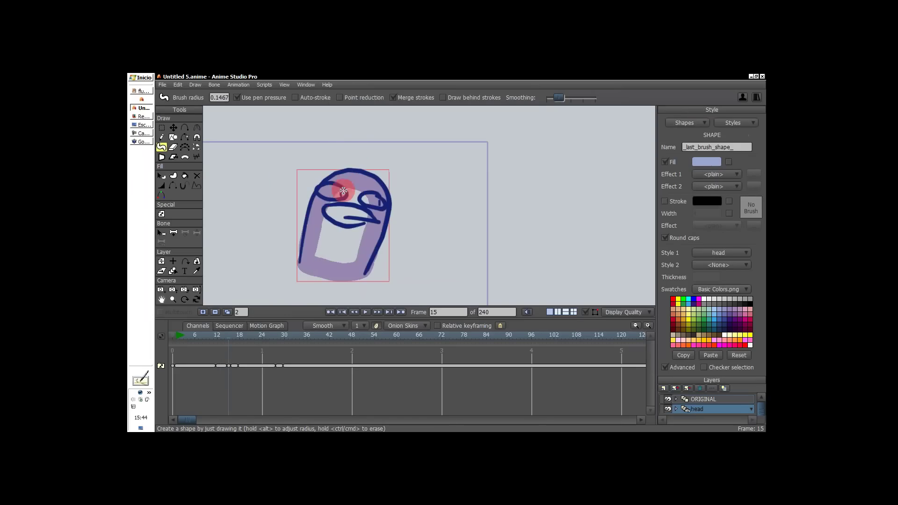
pyautogui.moveTo(334, 203)
pyautogui.mouseDown()
pyautogui.moveTo(329, 237)
pyautogui.moveTo(360, 264)
pyautogui.mouseUp()
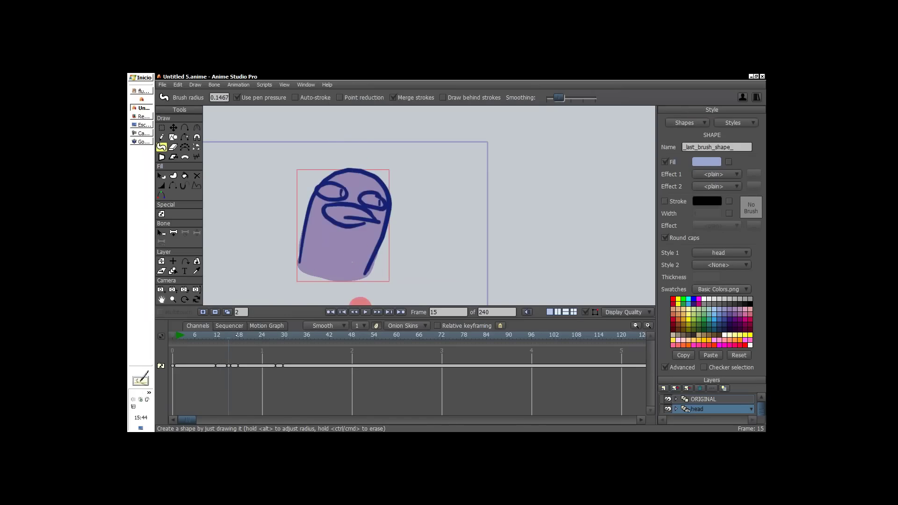
# - Paint the head fill on the drawings at frames 17 and 19, erasing overflow outside the outline
pyautogui.hotkey('ctrl', 'Right')
pyautogui.hotkey('ctrl', 'Right')
pyautogui.moveTo(306, 260)
pyautogui.mouseDown()
pyautogui.moveTo(361, 188)
pyautogui.moveTo(395, 173)
pyautogui.moveTo(401, 201)
pyautogui.moveTo(362, 264)
pyautogui.moveTo(336, 266)
pyautogui.moveTo(334, 234)
pyautogui.mouseUp()
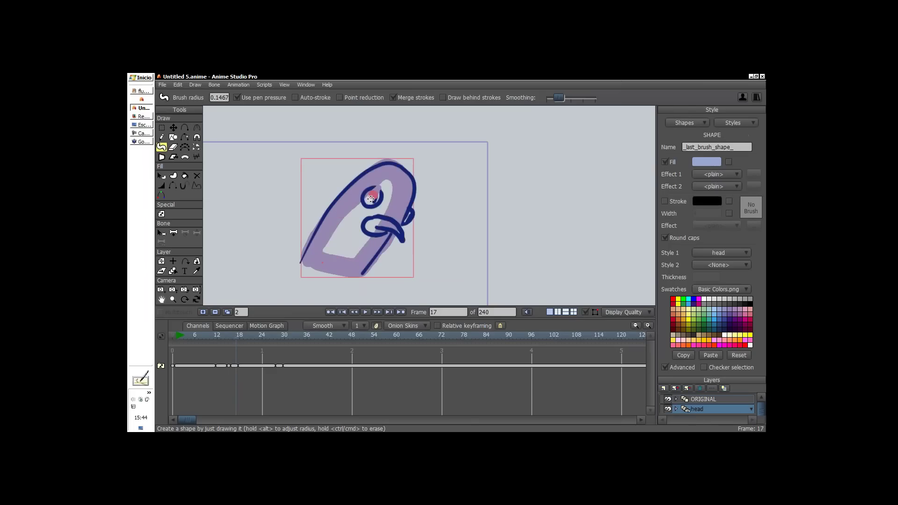
pyautogui.moveTo(379, 191)
pyautogui.mouseDown()
pyautogui.moveTo(331, 240)
pyautogui.moveTo(381, 217)
pyautogui.moveTo(394, 192)
pyautogui.moveTo(381, 203)
pyautogui.moveTo(386, 190)
pyautogui.moveTo(395, 242)
pyautogui.moveTo(367, 276)
pyautogui.mouseUp()
pyautogui.keyDown('ctrl'); pyautogui.moveTo(372, 156); pyautogui.dragTo(396, 155); pyautogui.keyUp('ctrl')
pyautogui.moveTo(401, 208)
pyautogui.mouseDown()
pyautogui.moveTo(376, 233)
pyautogui.moveTo(392, 224)
pyautogui.mouseUp()
pyautogui.moveTo(321, 215)
pyautogui.keyDown('ctrl'); pyautogui.mouseDown()
pyautogui.moveTo(362, 173)
pyautogui.moveTo(383, 176)
pyautogui.moveTo(387, 213)
pyautogui.moveTo(365, 269)
pyautogui.moveTo(310, 263)
pyautogui.moveTo(360, 191)
pyautogui.moveTo(338, 222)
pyautogui.moveTo(346, 254)
pyautogui.moveTo(372, 200)
pyautogui.moveTo(374, 244)
pyautogui.moveTo(394, 244)
pyautogui.moveTo(399, 234)
pyautogui.moveTo(355, 278)
pyautogui.mouseUp(); pyautogui.keyUp('ctrl')
pyautogui.press('Right')
pyautogui.press('Right')
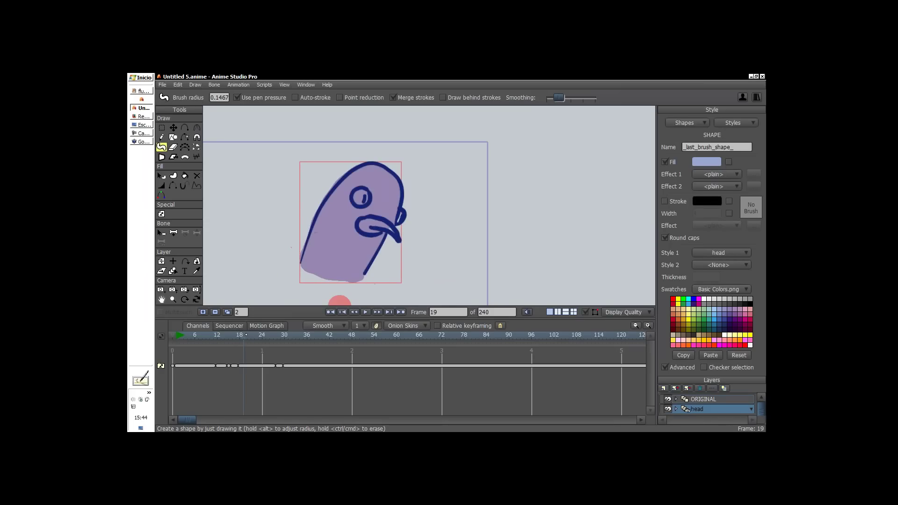
# - Paint the head fill on the blink drawing at frame 28, adjusting the brush radius as needed
pyautogui.moveTo(246, 335); pyautogui.dragTo(278, 334)
pyautogui.moveTo(307, 258)
pyautogui.mouseDown()
pyautogui.moveTo(348, 185)
pyautogui.moveTo(374, 172)
pyautogui.moveTo(390, 204)
pyautogui.moveTo(359, 269)
pyautogui.moveTo(349, 217)
pyautogui.moveTo(344, 258)
pyautogui.moveTo(334, 263)
pyautogui.moveTo(360, 254)
pyautogui.moveTo(379, 228)
pyautogui.mouseUp()
pyautogui.press('alt')
pyautogui.moveTo(400, 212); pyautogui.dragTo(365, 276)
pyautogui.moveTo(299, 238)
pyautogui.mouseDown()
pyautogui.moveTo(286, 276)
pyautogui.moveTo(335, 199)
pyautogui.moveTo(393, 186)
pyautogui.moveTo(362, 277)
pyautogui.moveTo(304, 264)
pyautogui.mouseUp()
# - Paint the head fill on the drawing at frame 30 and scrub through the blink to check it
pyautogui.press('Right')
pyautogui.press('Right')
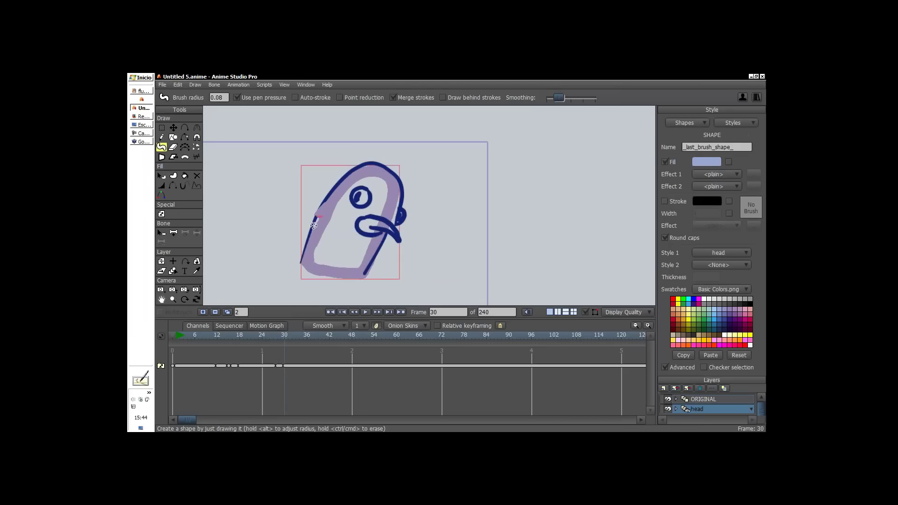
pyautogui.moveTo(325, 212)
pyautogui.mouseDown()
pyautogui.moveTo(370, 187)
pyautogui.moveTo(347, 223)
pyautogui.moveTo(353, 238)
pyautogui.moveTo(379, 215)
pyautogui.moveTo(380, 184)
pyautogui.moveTo(328, 226)
pyautogui.moveTo(340, 210)
pyautogui.moveTo(341, 257)
pyautogui.moveTo(375, 201)
pyautogui.mouseUp()
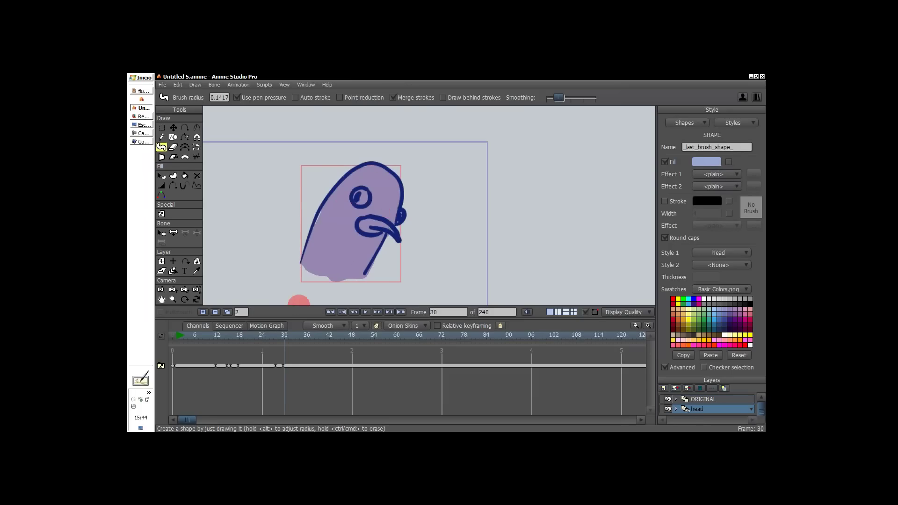
pyautogui.moveTo(270, 337)
pyautogui.mouseDown()
pyautogui.moveTo(211, 337)
pyautogui.moveTo(288, 337)
pyautogui.mouseUp()
# - Hide the advanced style settings and move the ORIGINAL layer's two blink keys to frames 48 and 50
pyautogui.click(678, 367)
pyautogui.click(705, 284)
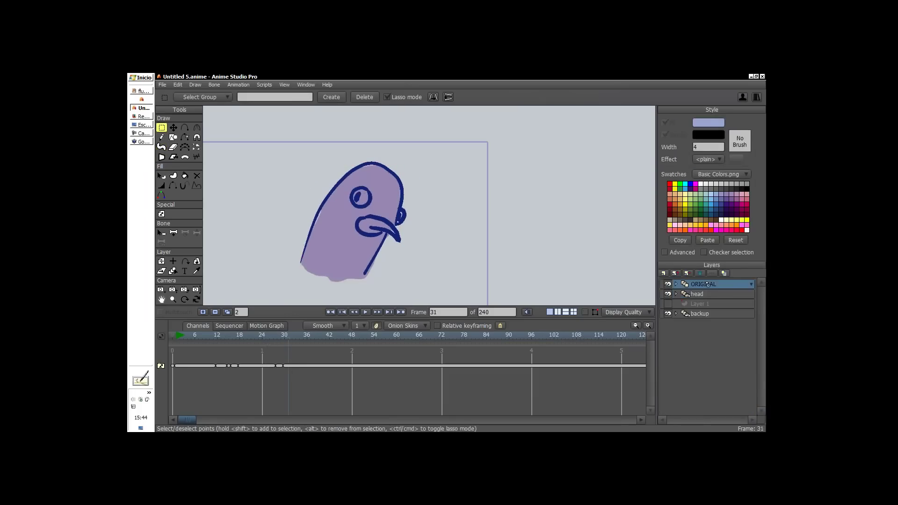
pyautogui.moveTo(205, 337)
pyautogui.mouseDown()
pyautogui.moveTo(232, 348)
pyautogui.moveTo(280, 344)
pyautogui.moveTo(208, 339)
pyautogui.moveTo(281, 342)
pyautogui.moveTo(206, 338)
pyautogui.moveTo(283, 341)
pyautogui.moveTo(202, 349)
pyautogui.moveTo(274, 372)
pyautogui.moveTo(261, 373)
pyautogui.mouseUp()
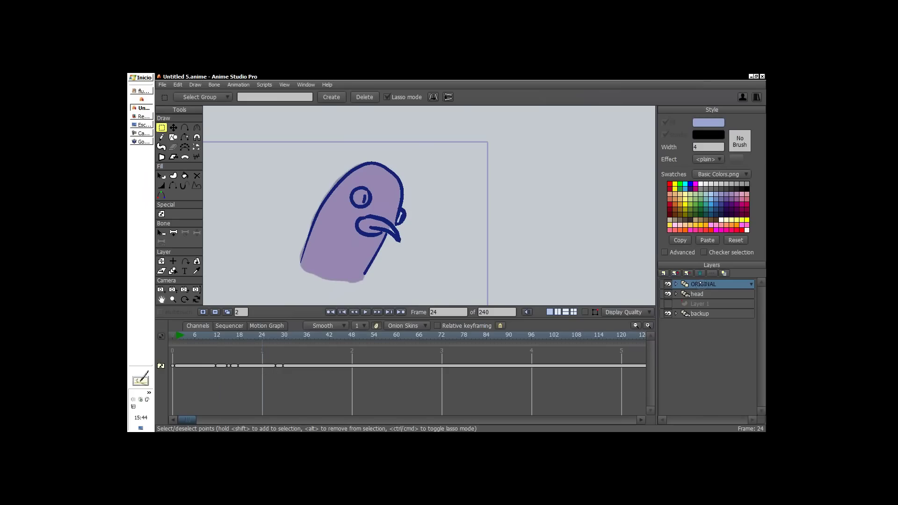
pyautogui.click(280, 340)
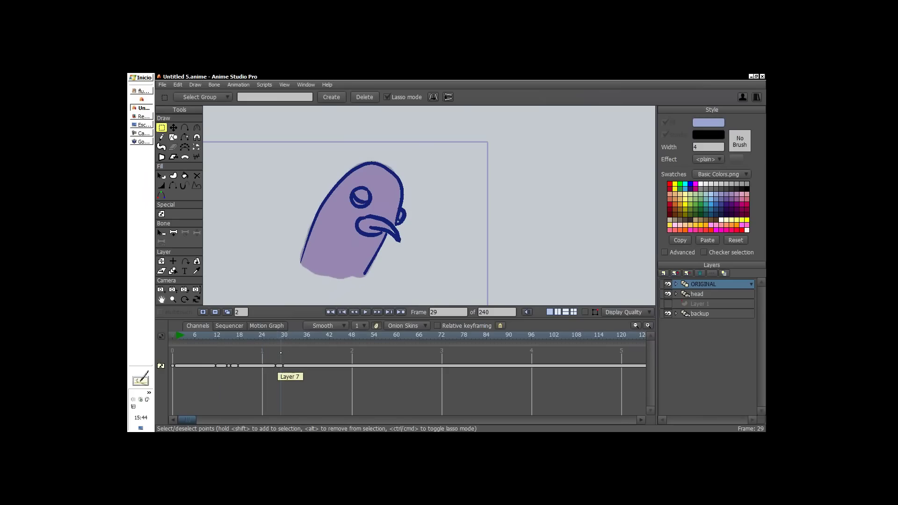
pyautogui.moveTo(276, 355); pyautogui.dragTo(288, 371)
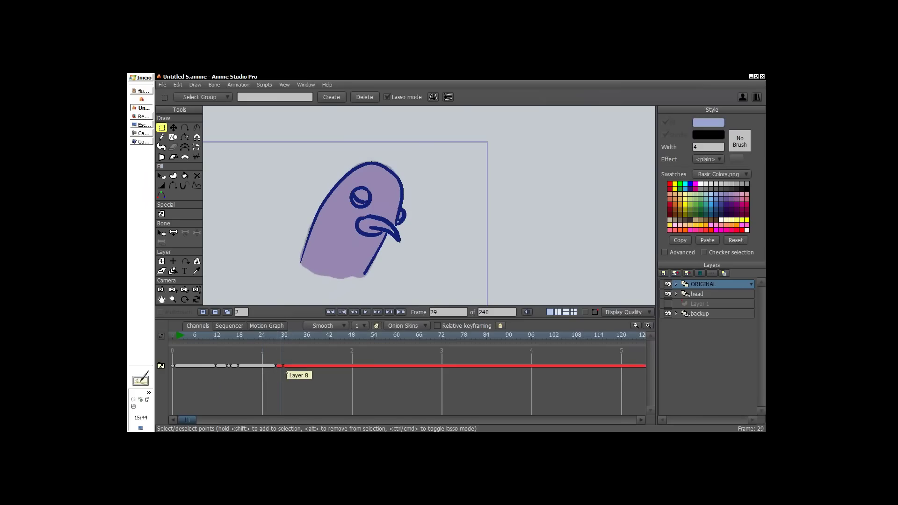
pyautogui.moveTo(287, 366); pyautogui.dragTo(364, 371)
pyautogui.click(369, 350)
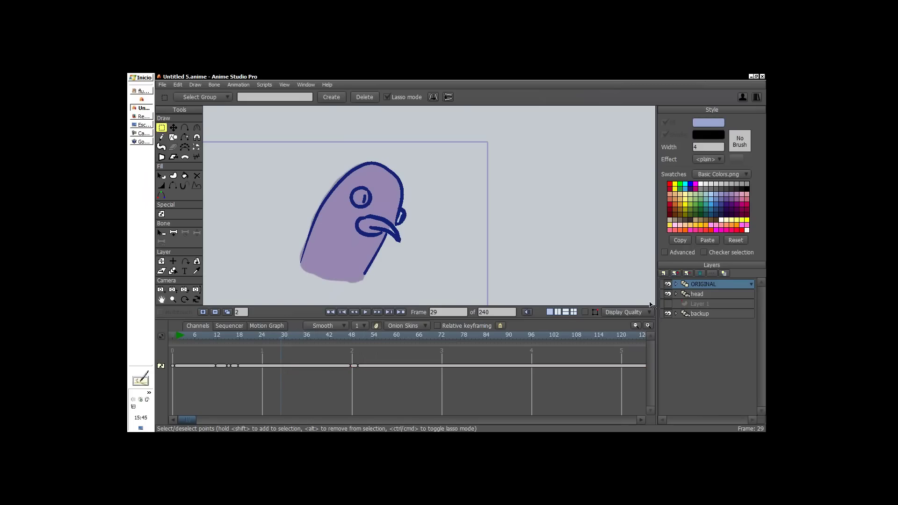
# - Compare the switch keys and blink drawings of the head and ORIGINAL layers around frames 49 and 50
pyautogui.click(702, 294)
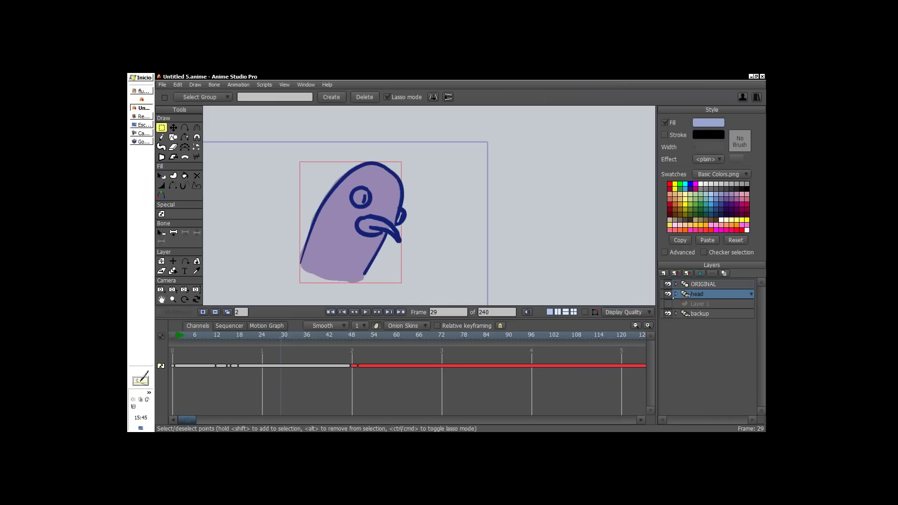
pyautogui.click(354, 370)
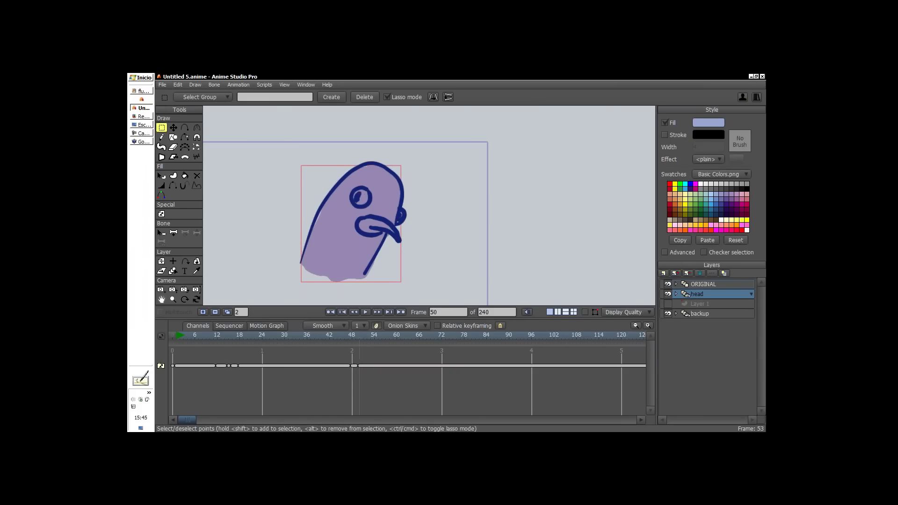
pyautogui.click(700, 285)
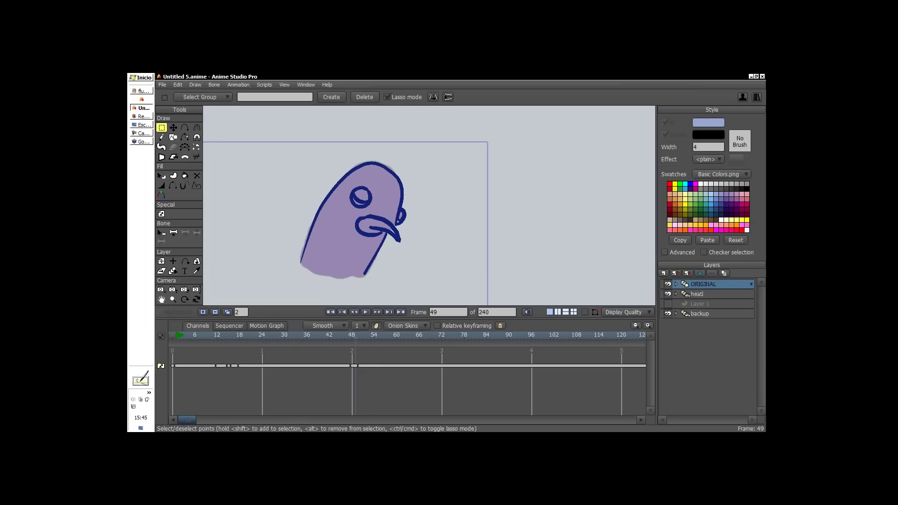
pyautogui.click(694, 294)
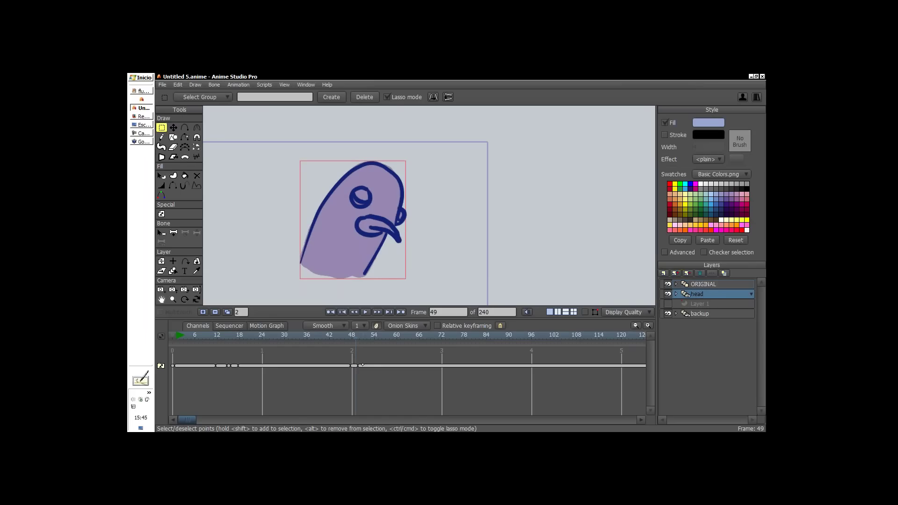
# - Move the head layer's last switch key to about frame 64 and compare its timing with ORIGINAL
pyautogui.click(362, 365)
pyautogui.moveTo(362, 366); pyautogui.dragTo(415, 367)
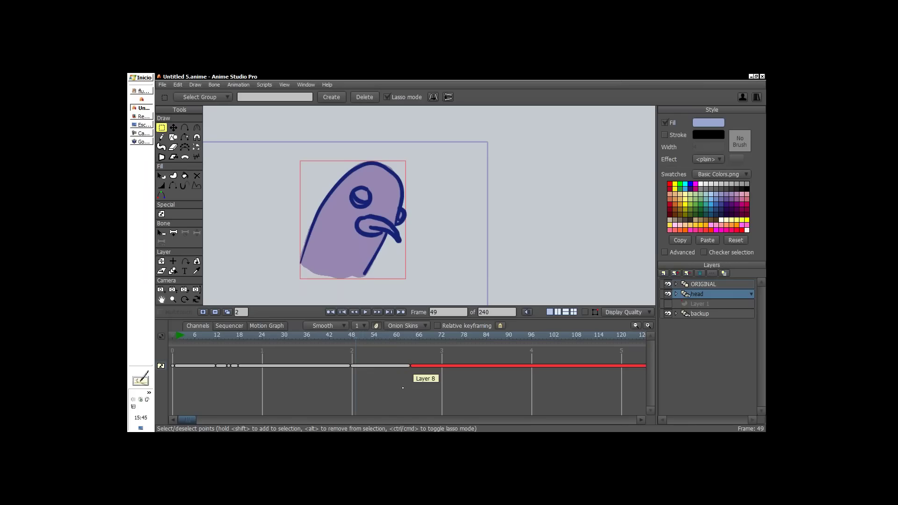
pyautogui.click(401, 350)
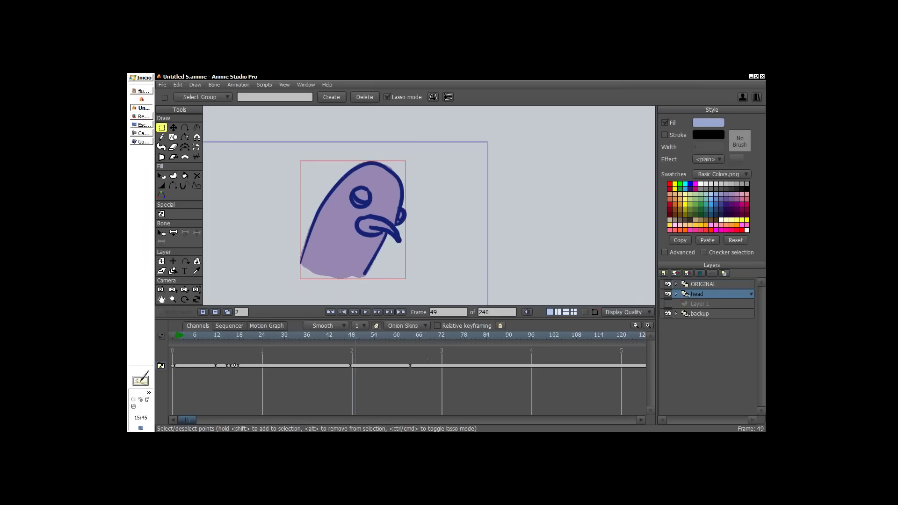
pyautogui.moveTo(179, 356); pyautogui.dragTo(363, 366)
pyautogui.click(703, 284)
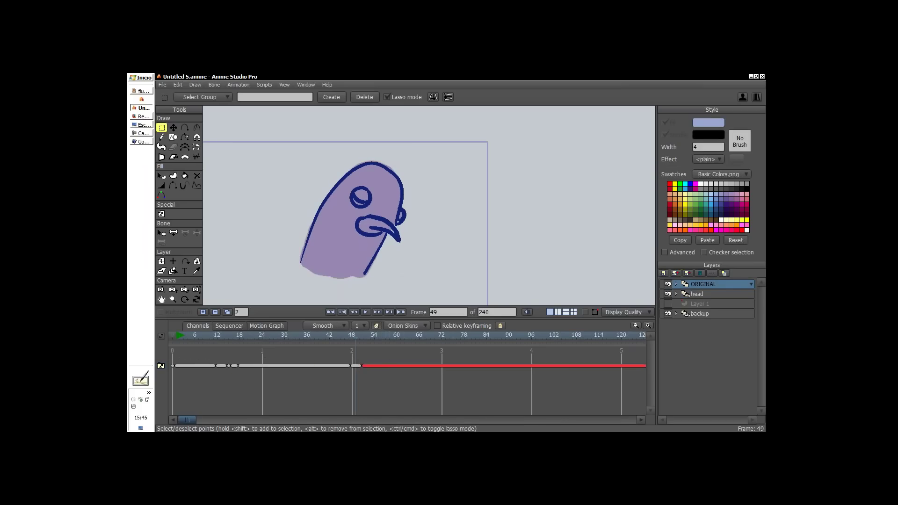
# - Sync the head layer's switch channel to the original and scrub back through the animation to frame 0
pyautogui.click(701, 293)
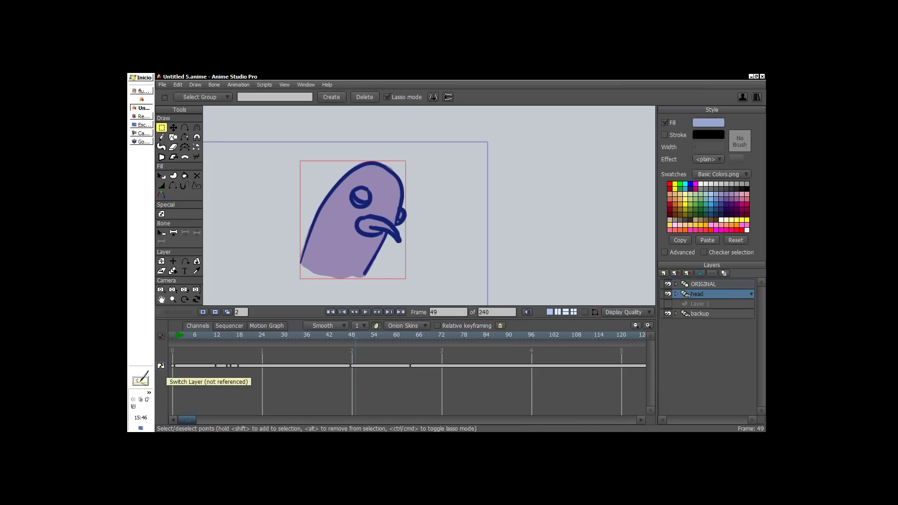
pyautogui.rightClick(161, 365)
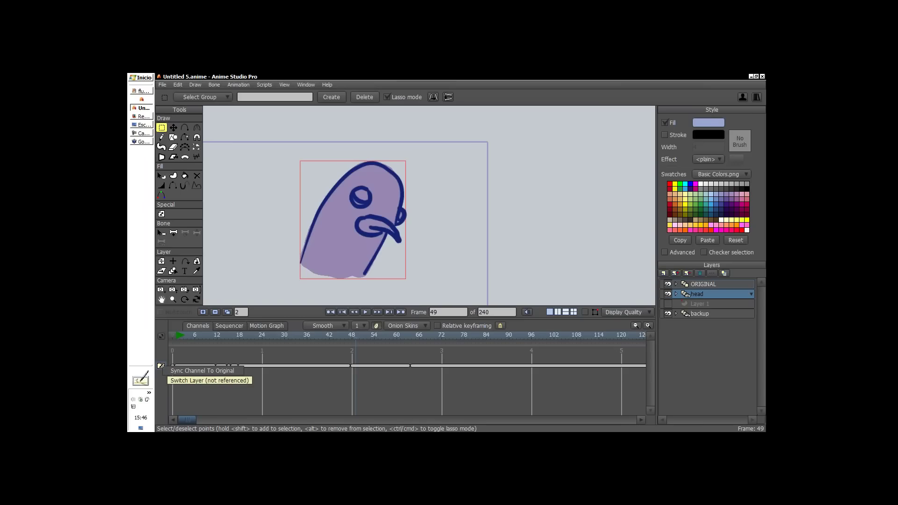
pyautogui.click(188, 371)
pyautogui.moveTo(336, 344)
pyautogui.mouseDown()
pyautogui.moveTo(380, 344)
pyautogui.moveTo(270, 365)
pyautogui.mouseUp()
pyautogui.moveTo(323, 360); pyautogui.dragTo(171, 376)
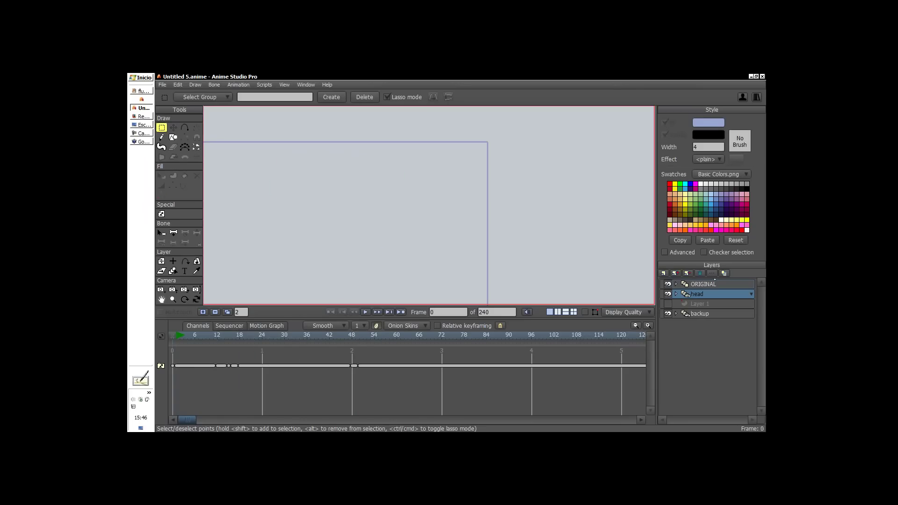
# - Duplicate the backup layer, place the copy directly below ORIGINAL, and name it "beak"
pyautogui.click(708, 284)
pyautogui.click(708, 313)
pyautogui.click(204, 342)
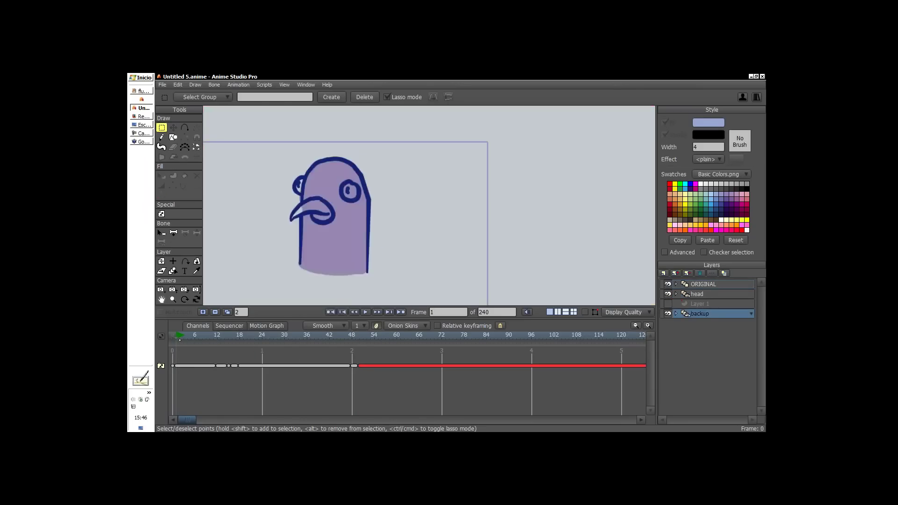
pyautogui.click(687, 273)
pyautogui.moveTo(702, 313); pyautogui.dragTo(701, 294)
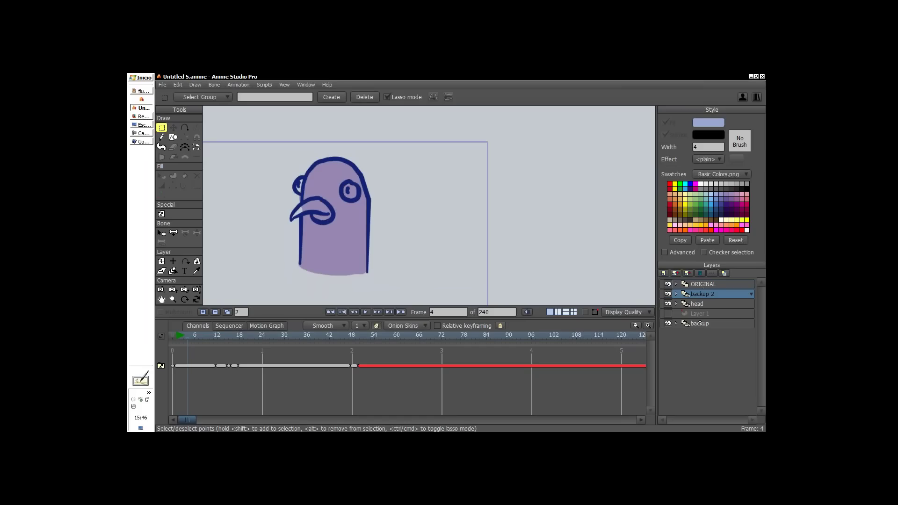
pyautogui.doubleClick(712, 294)
pyautogui.write('beak')
pyautogui.press('Return')
# - Show the advanced style settings and create a new style named "beak"
pyautogui.click(690, 252)
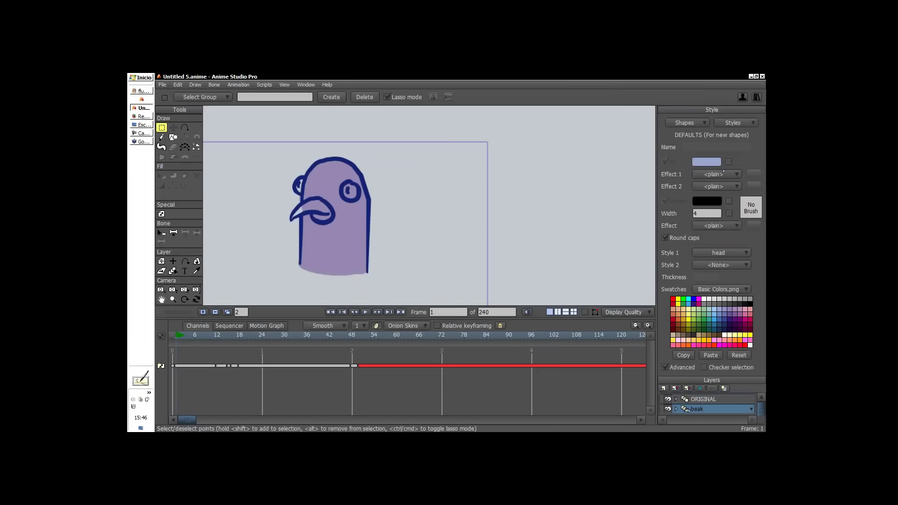
pyautogui.click(738, 122)
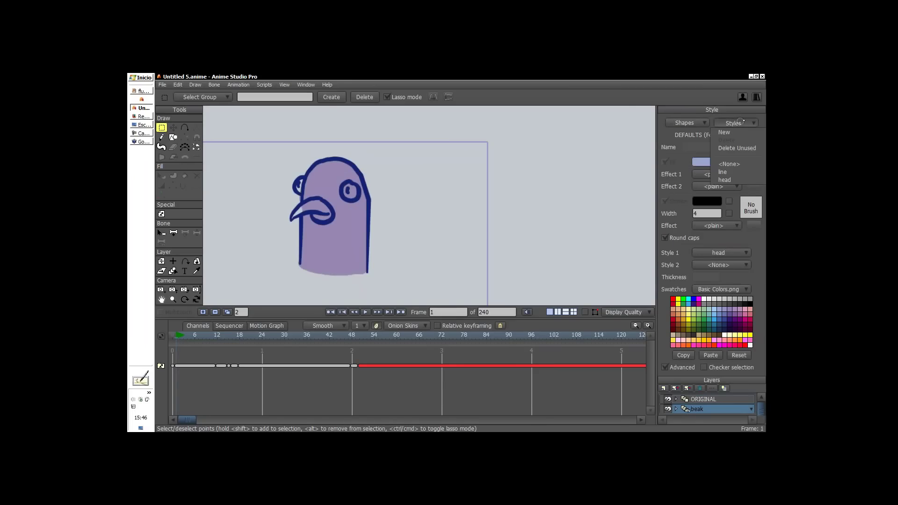
pyautogui.click(736, 134)
pyautogui.write('beak')
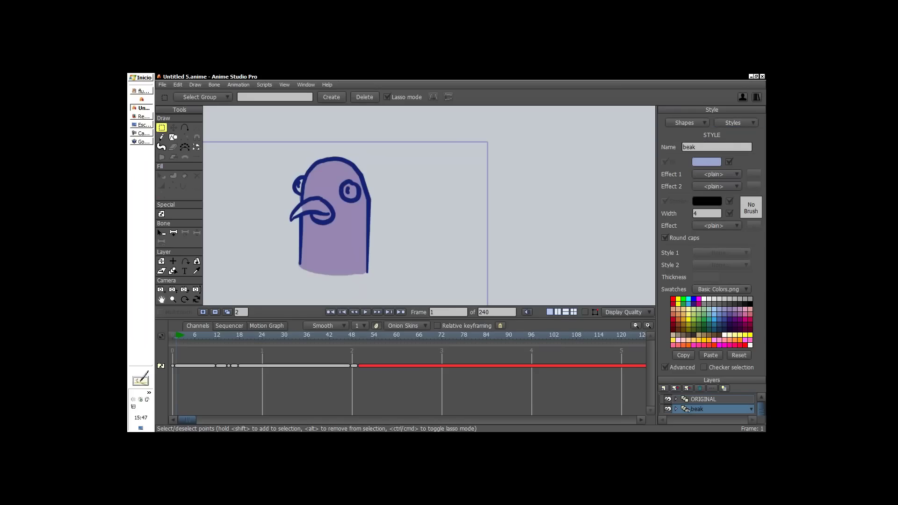
# - Choose a new fill color for the beak style and confirm it
pyautogui.click(705, 162)
pyautogui.moveTo(662, 165); pyautogui.dragTo(662, 147)
pyautogui.click(589, 157)
pyautogui.click(679, 250)
# - Leave the beak style unselected and assign "beak" as the first style for new shapes
pyautogui.click(747, 123)
pyautogui.click(730, 164)
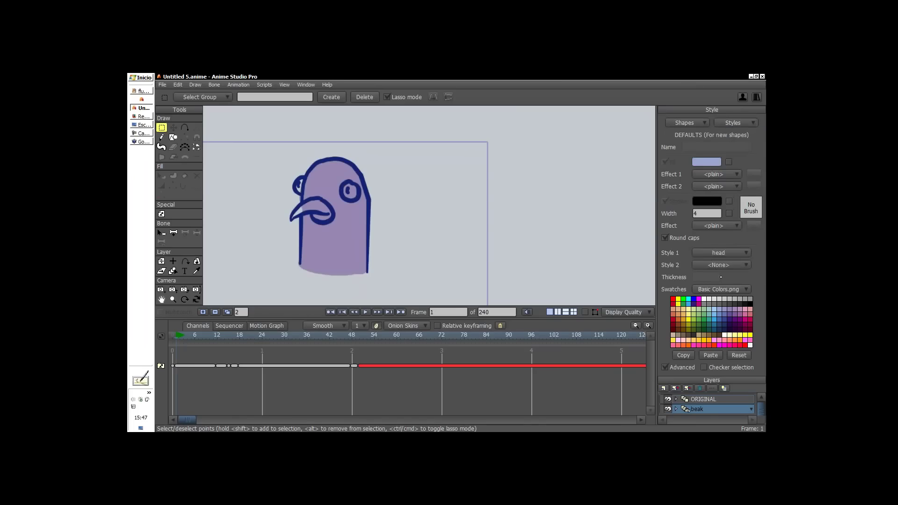
pyautogui.click(724, 253)
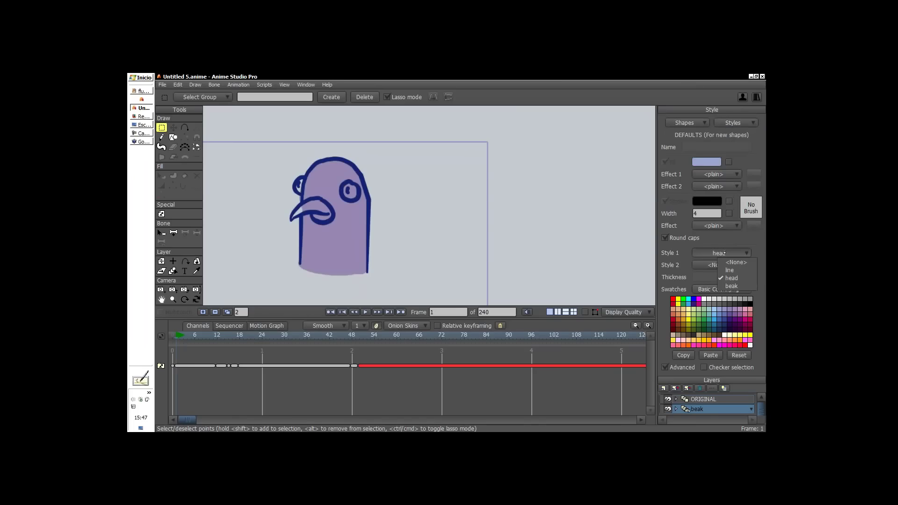
pyautogui.click(731, 285)
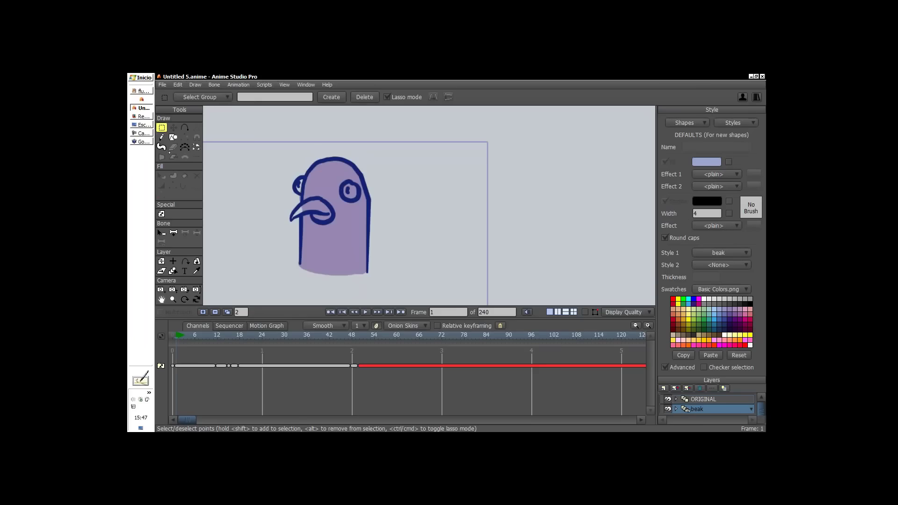
# - Paint the beak fill on the drawing at frame 1 and advance through frame 12 to the drawing at frame 15
pyautogui.click(162, 147)
pyautogui.moveTo(316, 212)
pyautogui.mouseDown()
pyautogui.moveTo(296, 223)
pyautogui.moveTo(315, 208)
pyautogui.moveTo(326, 210)
pyautogui.moveTo(324, 218)
pyautogui.moveTo(305, 218)
pyautogui.moveTo(350, 219)
pyautogui.moveTo(349, 211)
pyautogui.moveTo(361, 218)
pyautogui.moveTo(345, 219)
pyautogui.mouseUp()
pyautogui.click(217, 335)
pyautogui.press('Right')
pyautogui.press('Right')
pyautogui.press('Right')
# - On the head layer at frame 15, assign "head" as the first style of the head's fill shape
pyautogui.press('q')
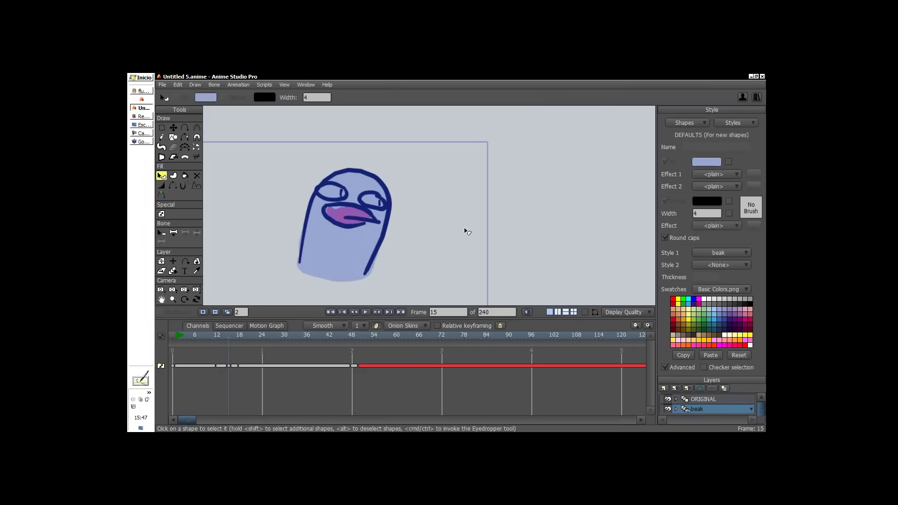
pyautogui.click(678, 367)
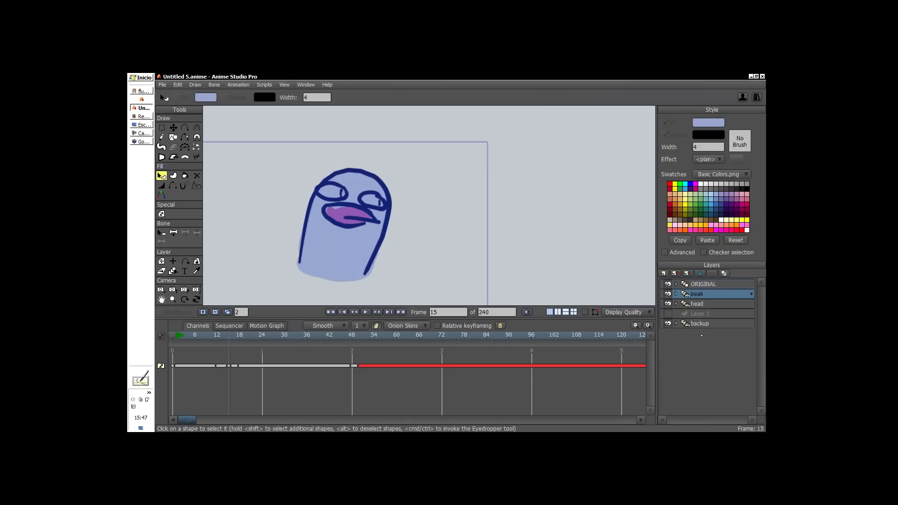
pyautogui.click(703, 304)
pyautogui.click(683, 253)
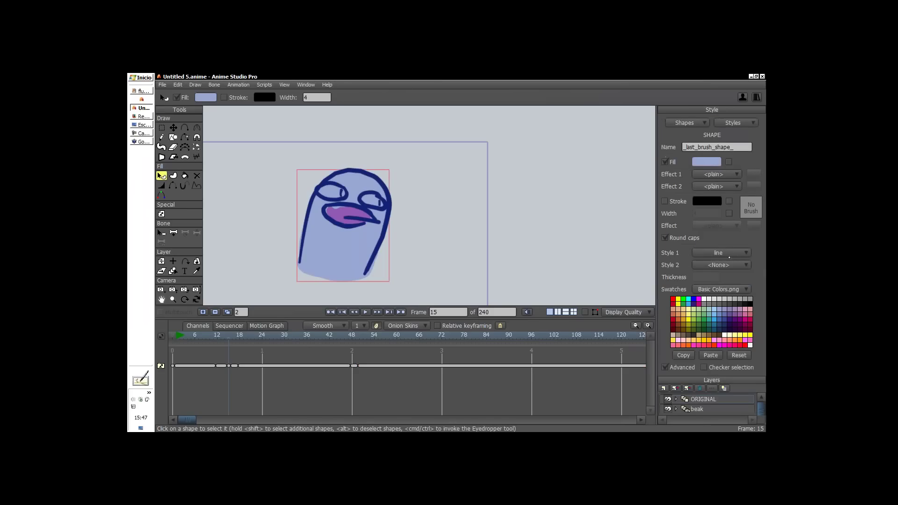
pyautogui.click(731, 253)
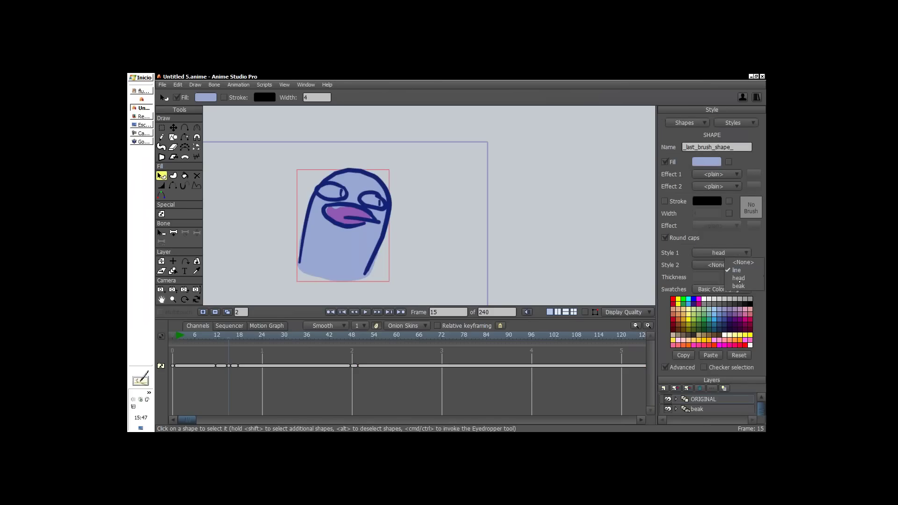
pyautogui.click(738, 281)
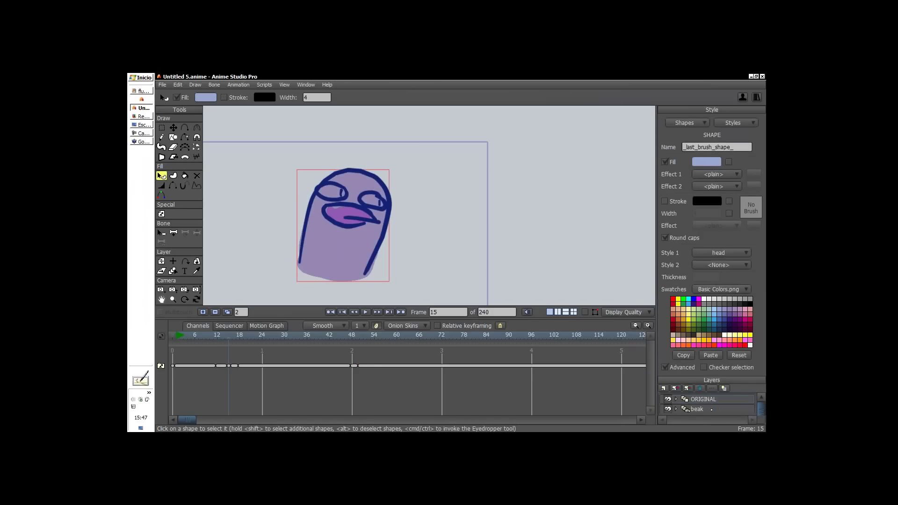
# - Return to the beak layer, check the beak shape's style at frame 15, and paint the beak fill on the remaining drawings through frame 50
pyautogui.click(712, 408)
pyautogui.click(352, 215)
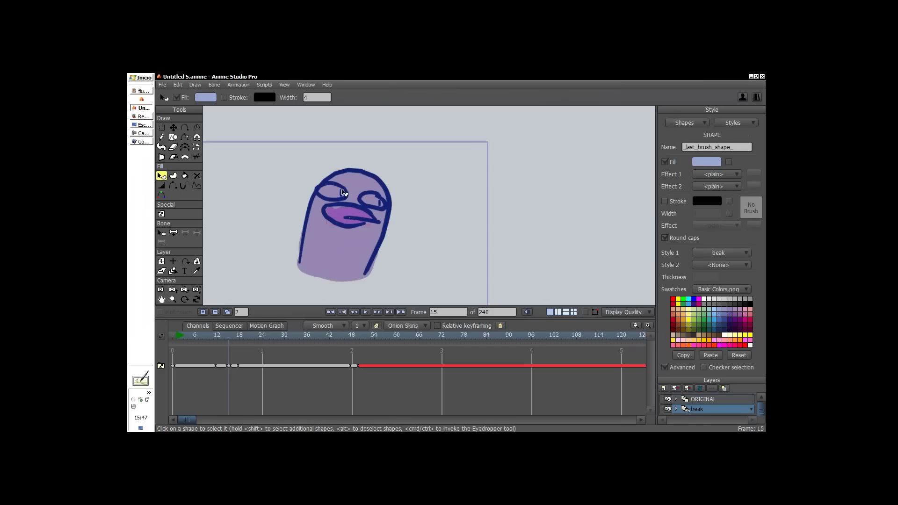
pyautogui.press('f')
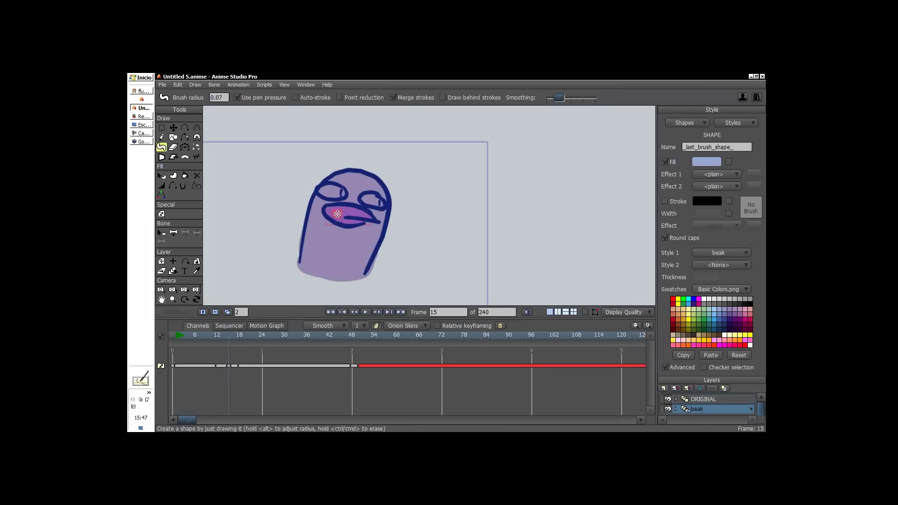
pyautogui.hotkey('ctrl', 'Right')
pyautogui.moveTo(369, 225)
pyautogui.mouseDown()
pyautogui.moveTo(384, 230)
pyautogui.moveTo(378, 223)
pyautogui.moveTo(368, 227)
pyautogui.moveTo(377, 228)
pyautogui.mouseUp()
pyautogui.hotkey('ctrl', 'Right')
pyautogui.hotkey('ctrl', 'Right')
pyautogui.hotkey('ctrl', 'Right')
pyautogui.click(352, 335)
pyautogui.click(359, 334)
pyautogui.scroll(-3, 498, 193)
pyautogui.moveTo(210, 334); pyautogui.dragTo(187, 340)
# - Duplicate the backup layer, name the copy "eyes", and place it directly below ORIGINAL
pyautogui.press('g')
pyautogui.click(665, 367)
pyautogui.click(703, 284)
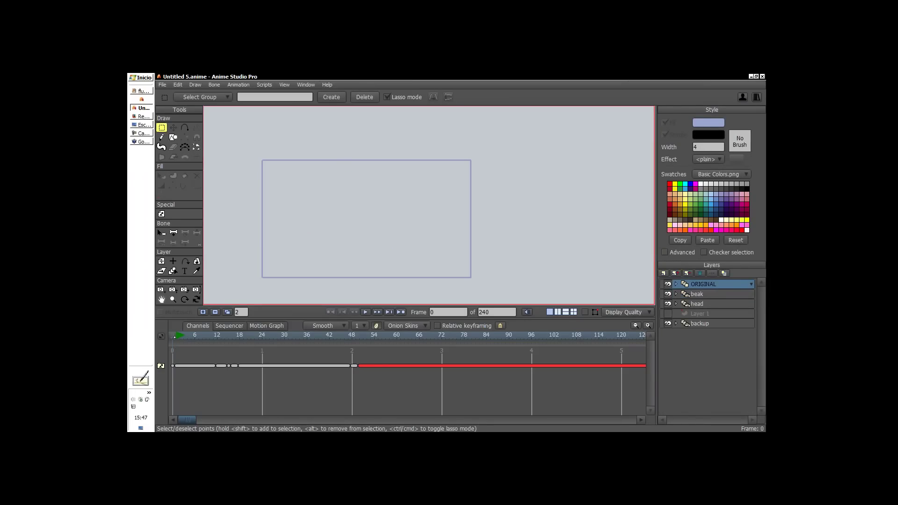
pyautogui.click(696, 323)
pyautogui.click(676, 273)
pyautogui.doubleClick(705, 326)
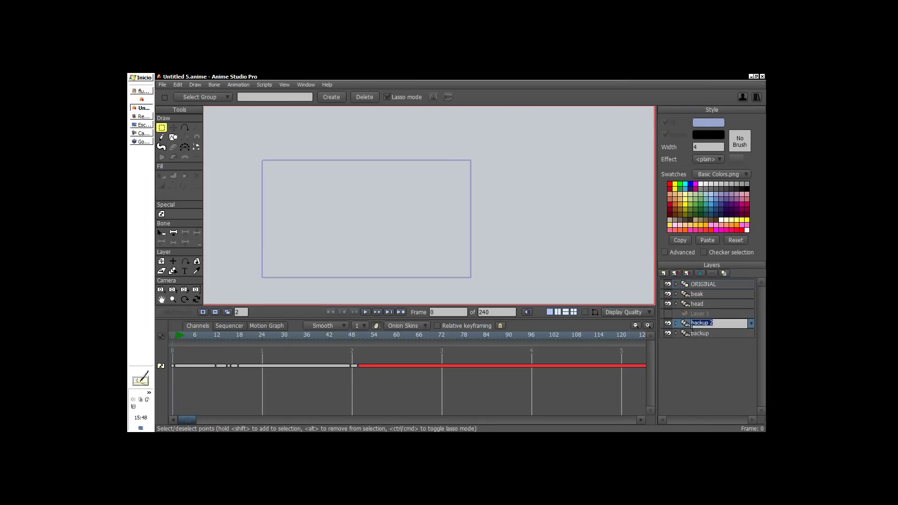
pyautogui.write('eyes')
pyautogui.press('Return')
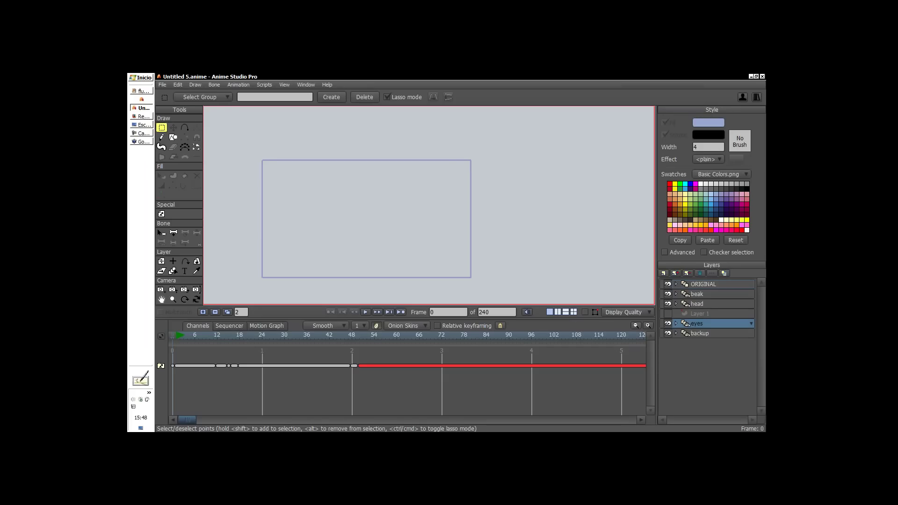
pyautogui.moveTo(708, 320); pyautogui.dragTo(714, 295)
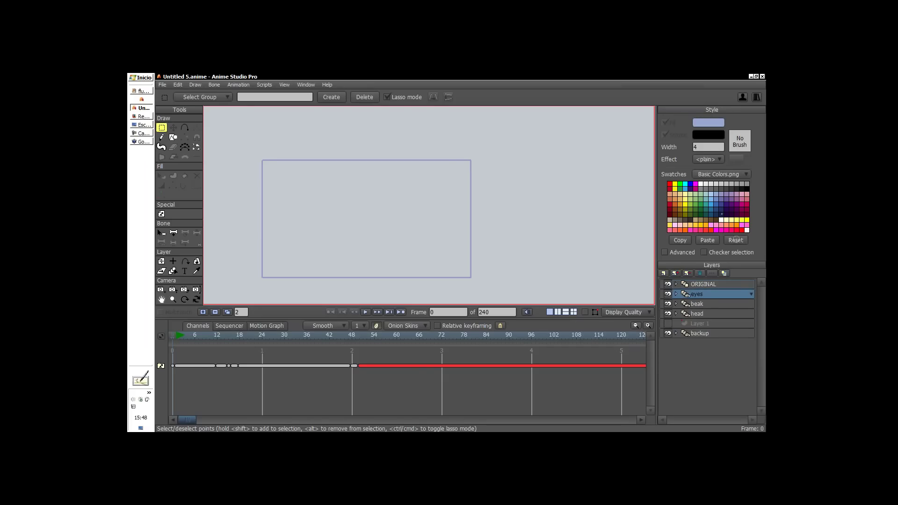
# - Set the default fill color for new shapes to white
pyautogui.click(664, 252)
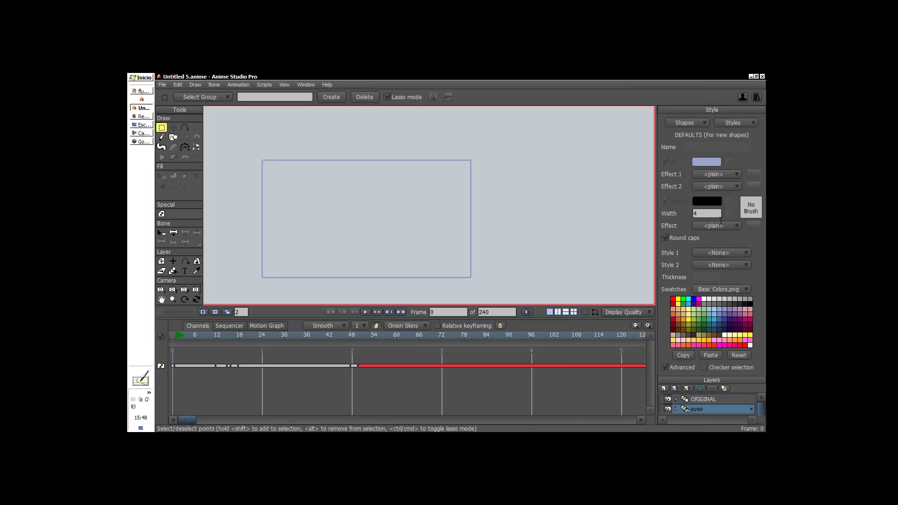
pyautogui.click(703, 297)
pyautogui.click(665, 367)
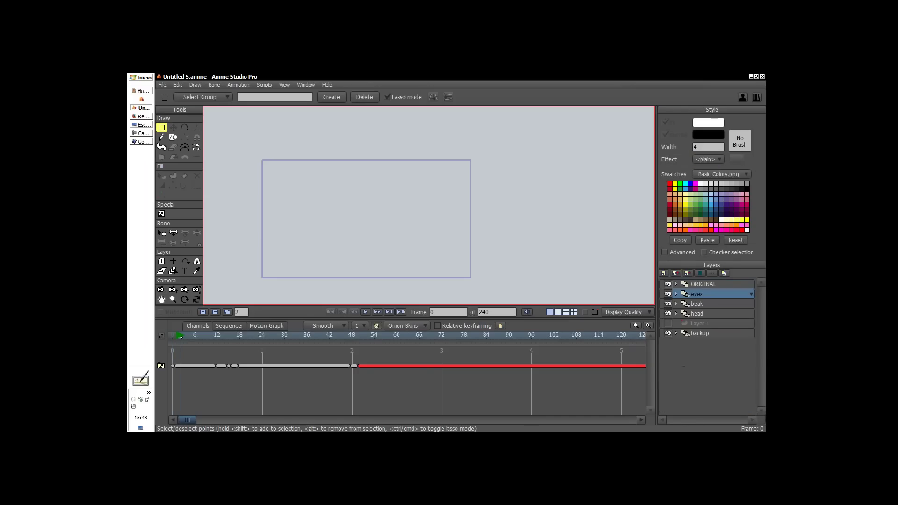
# - Paint both eyes white on the first drawing of the eyes layer
pyautogui.click(181, 336)
pyautogui.moveTo(337, 229)
pyautogui.mouseDown()
pyautogui.moveTo(473, 177)
pyautogui.moveTo(528, 191)
pyautogui.mouseUp()
pyautogui.press('b')
pyautogui.moveTo(385, 200); pyautogui.dragTo(382, 200)
pyautogui.moveTo(315, 187)
pyautogui.mouseDown()
pyautogui.moveTo(316, 198)
pyautogui.moveTo(289, 198)
pyautogui.mouseUp()
# - Paint the eyes white on the drawings at frames 12, 15, 16, 19 and 50
pyautogui.click(217, 335)
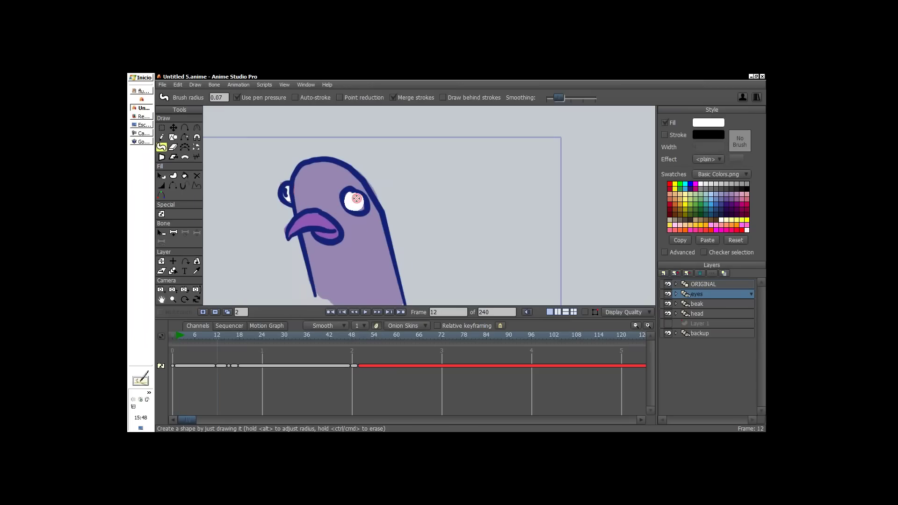
pyautogui.click(228, 335)
pyautogui.moveTo(364, 202)
pyautogui.mouseDown()
pyautogui.moveTo(352, 201)
pyautogui.moveTo(416, 217)
pyautogui.moveTo(411, 210)
pyautogui.mouseUp()
pyautogui.click(232, 335)
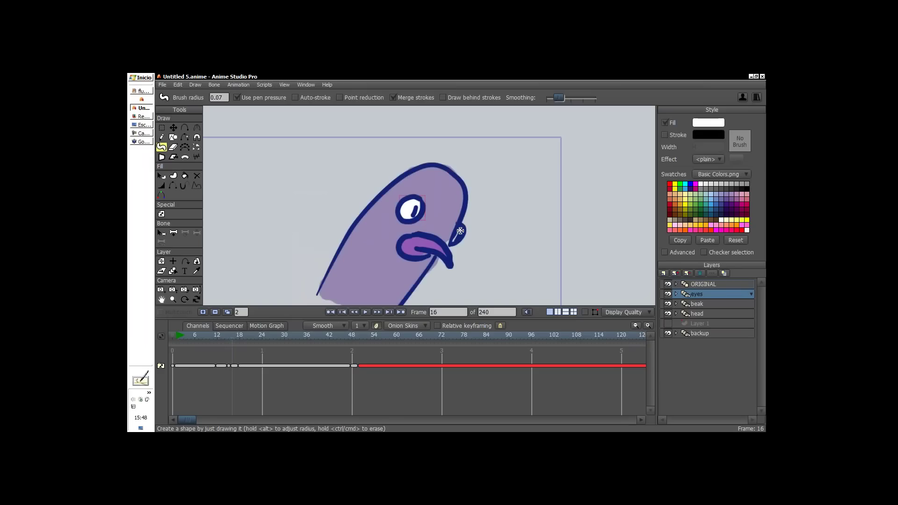
pyautogui.click(243, 335)
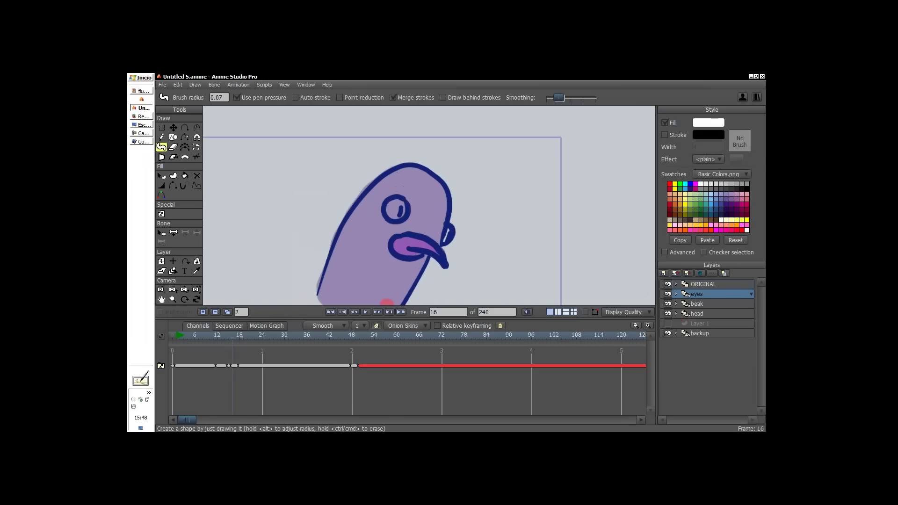
pyautogui.moveTo(389, 216)
pyautogui.mouseDown()
pyautogui.moveTo(394, 206)
pyautogui.moveTo(408, 211)
pyautogui.mouseUp()
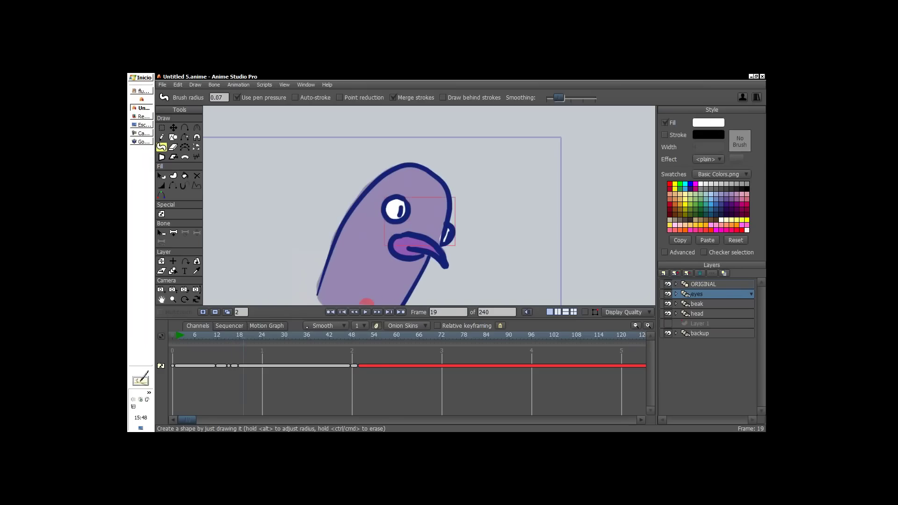
pyautogui.moveTo(348, 339); pyautogui.dragTo(359, 339)
pyautogui.moveTo(392, 205); pyautogui.dragTo(391, 213)
pyautogui.moveTo(447, 232); pyautogui.dragTo(449, 235)
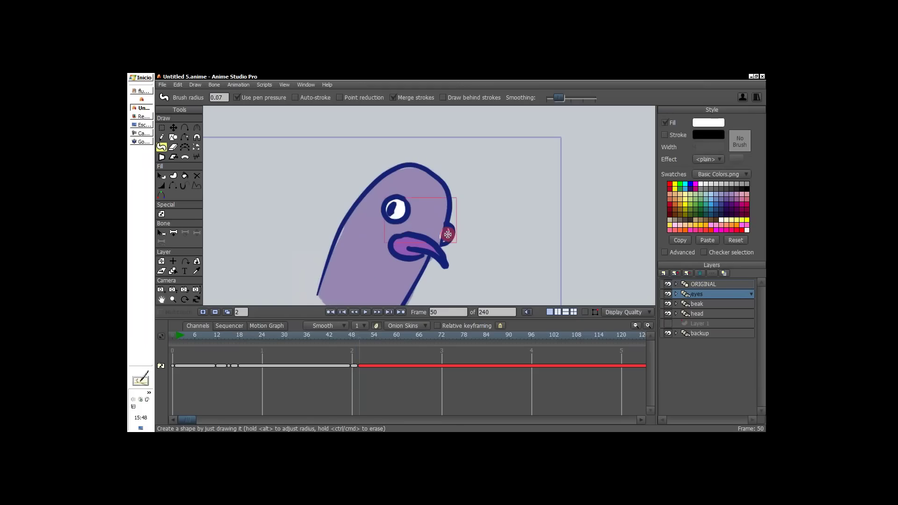
# - Return to frame 1 and group the ORIGINAL, eyes, beak, head and backup layers together
pyautogui.scroll(-4, 528, 195)
pyautogui.press('g')
pyautogui.moveTo(269, 336); pyautogui.dragTo(172, 335)
pyautogui.hotkey('ctrl', 'Right')
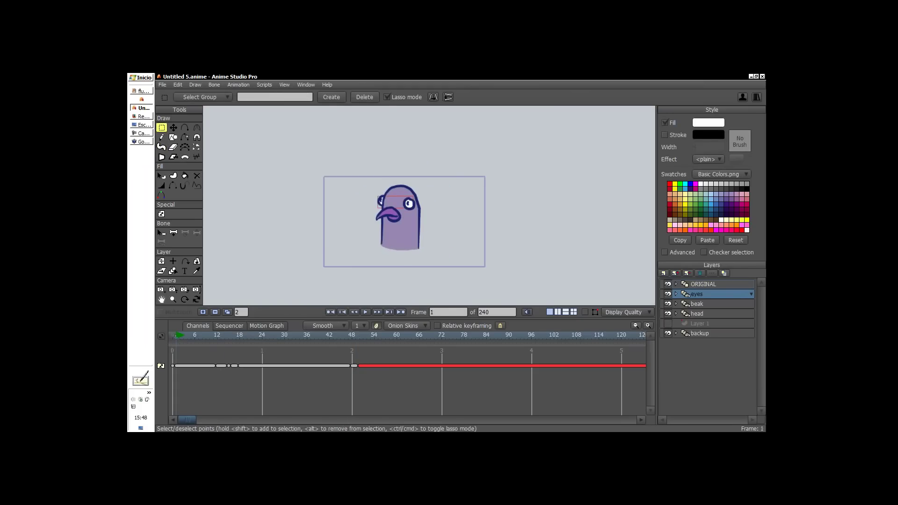
pyautogui.click(702, 285)
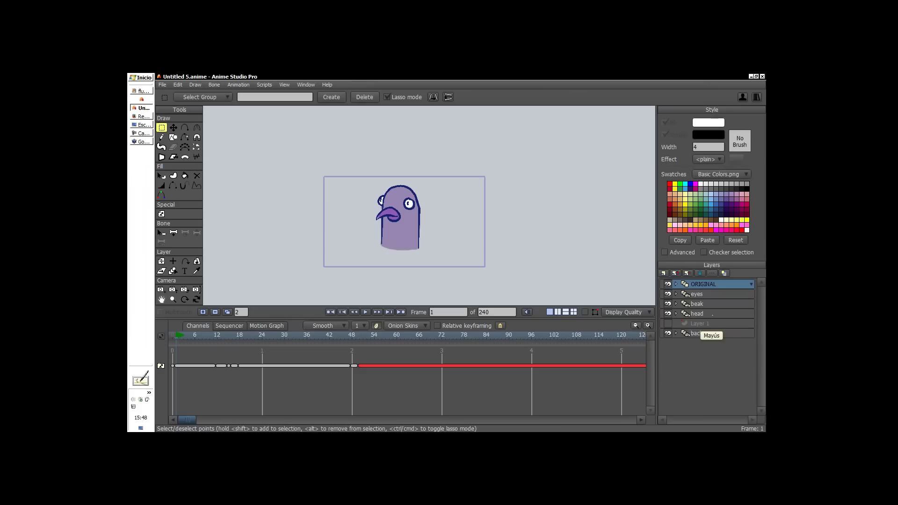
pyautogui.keyDown('shift'); pyautogui.click(713, 314); pyautogui.keyUp('shift')
pyautogui.keyDown('ctrl'); pyautogui.click(711, 333); pyautogui.keyUp('ctrl')
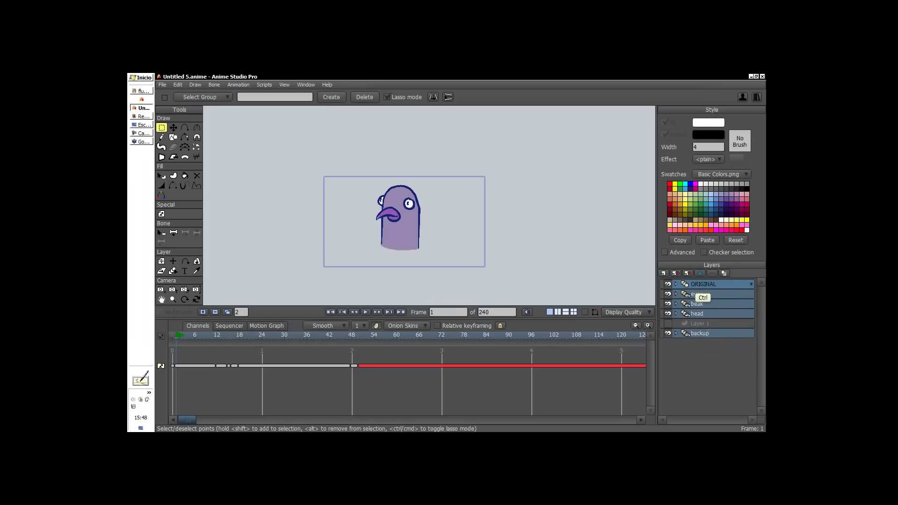
pyautogui.click(663, 273)
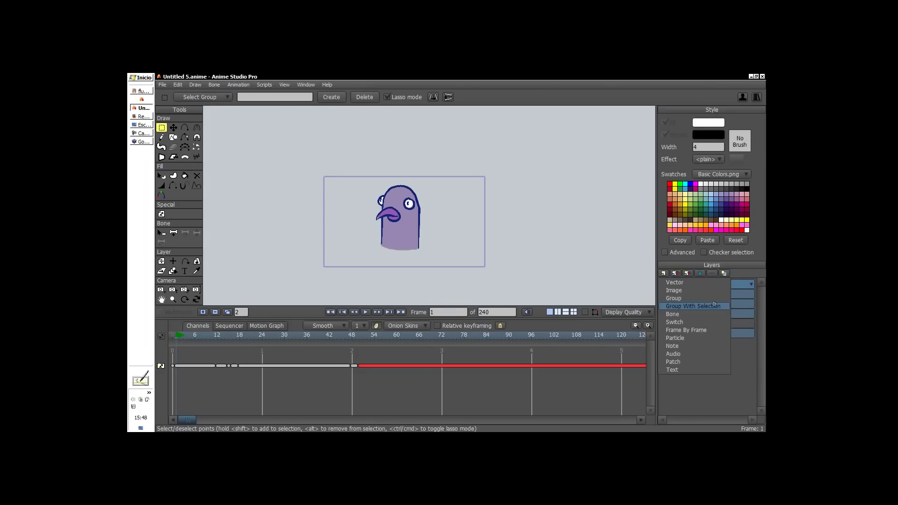
pyautogui.click(718, 306)
# - Name the new group layer "bird head" and collapse it
pyautogui.doubleClick(700, 283)
pyautogui.write('bird')
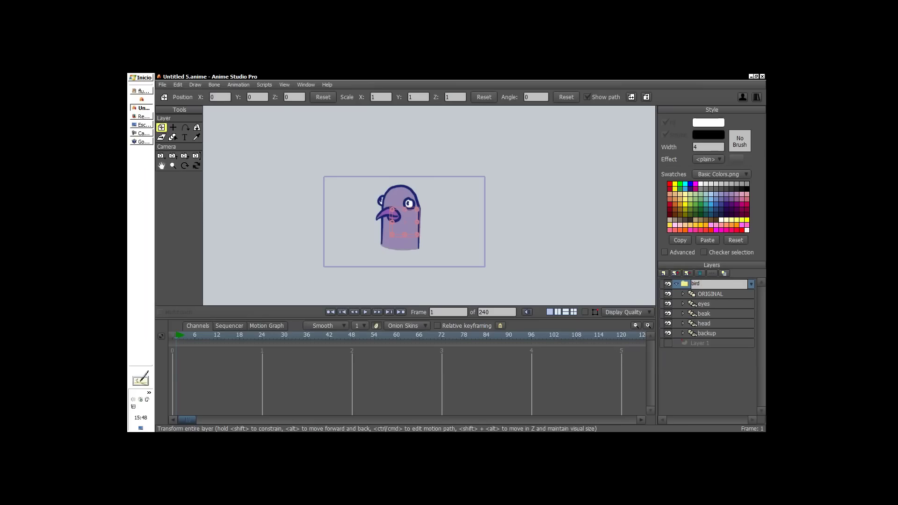
pyautogui.write(' head')
pyautogui.press('Return')
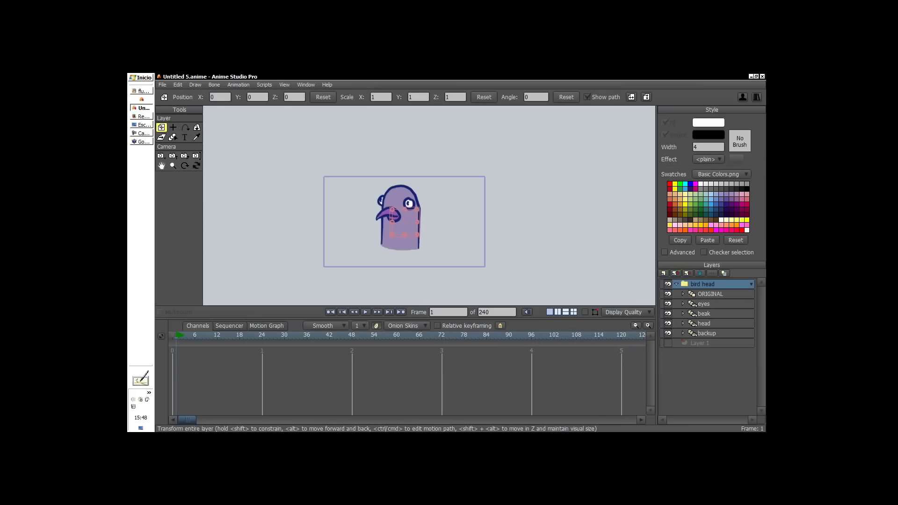
pyautogui.click(676, 284)
# - Preview the colored bird head animation along the timeline and return to frame 0
pyautogui.moveTo(176, 335); pyautogui.dragTo(251, 335)
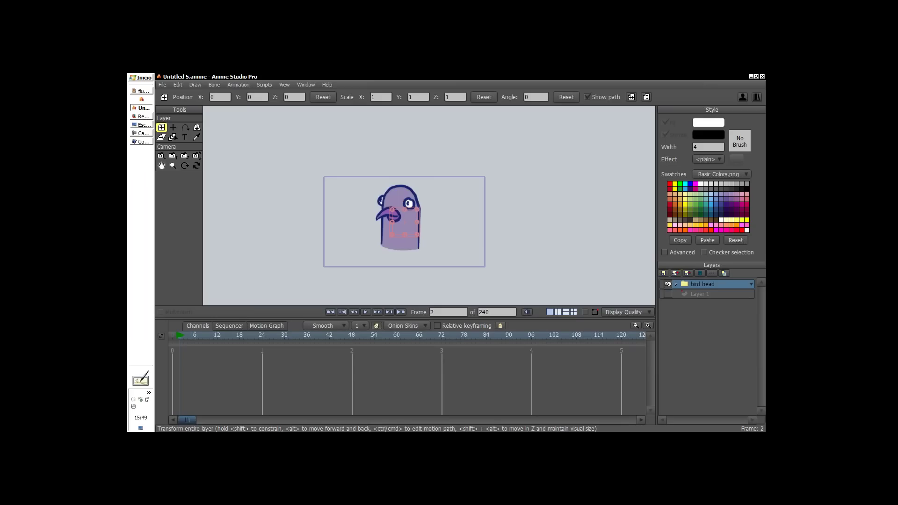
pyautogui.press('Left')
pyautogui.press('Right')
pyautogui.press('Left')
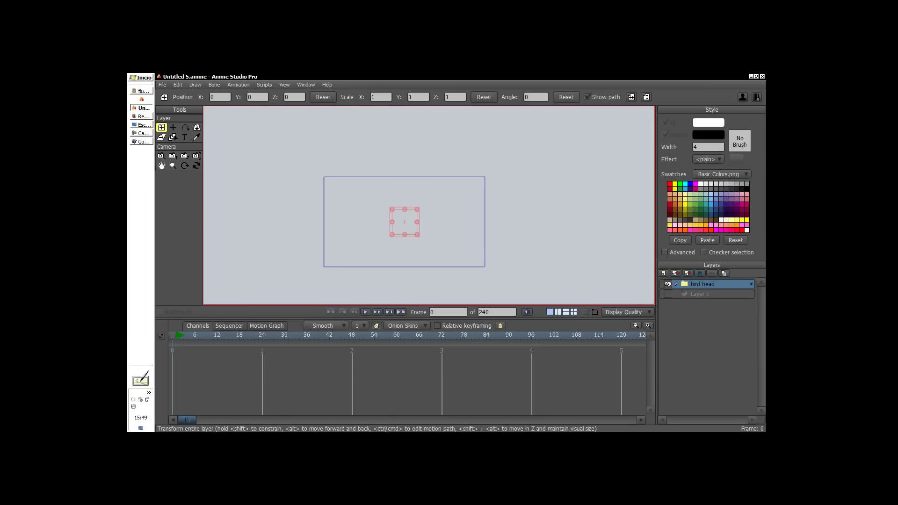
# - Insert the Spacewoman character from the Anime Studio 11 folder of the Content Library and close the library
pyautogui.hotkey('ctrl', 'shift', 'l')
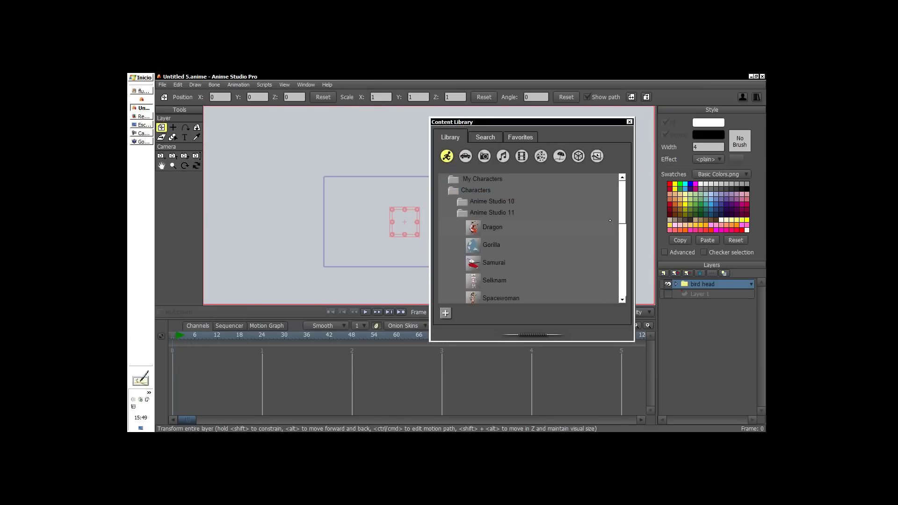
pyautogui.scroll(-3, 618, 215)
pyautogui.click(498, 257)
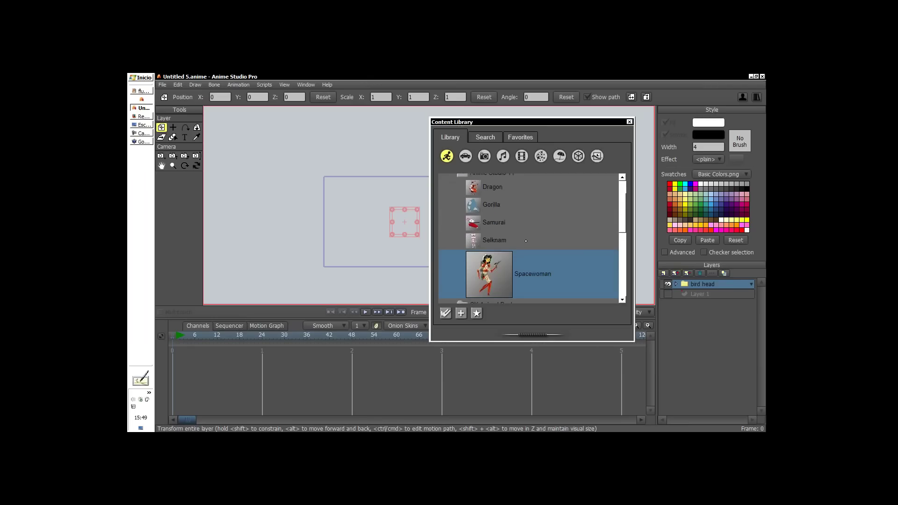
pyautogui.doubleClick(491, 273)
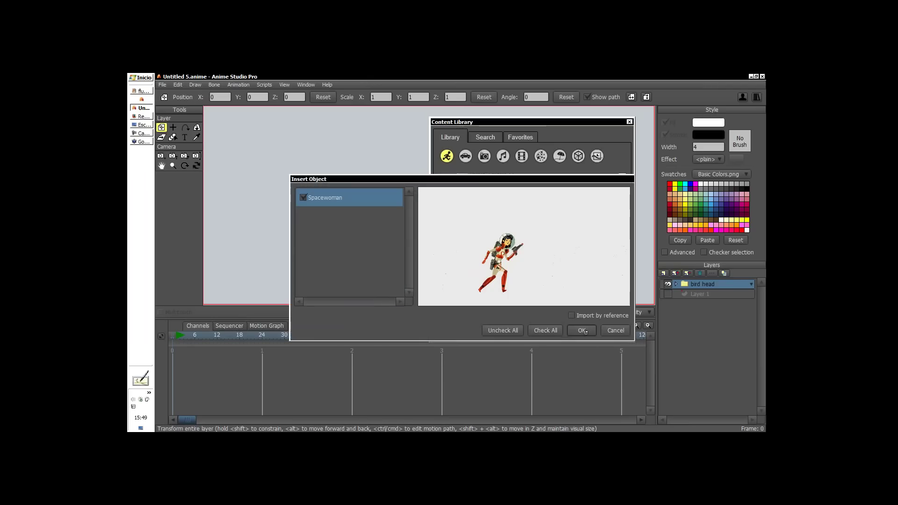
pyautogui.click(581, 330)
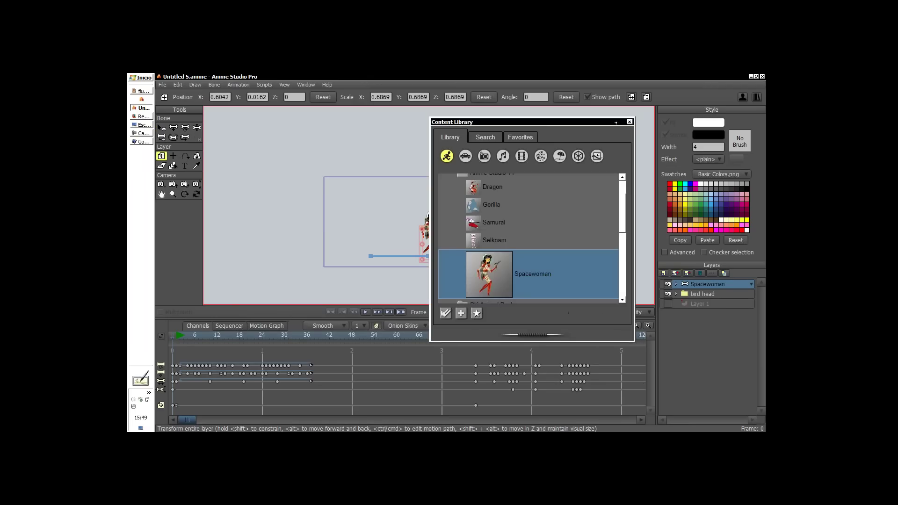
pyautogui.click(629, 121)
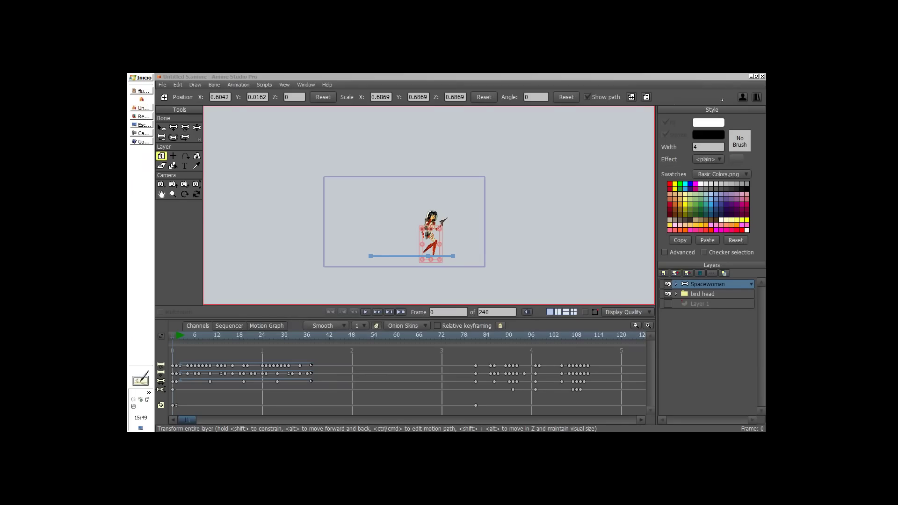
# - Play and scrub the Spacewoman's animation up close, and return to frame 0
pyautogui.press('space')
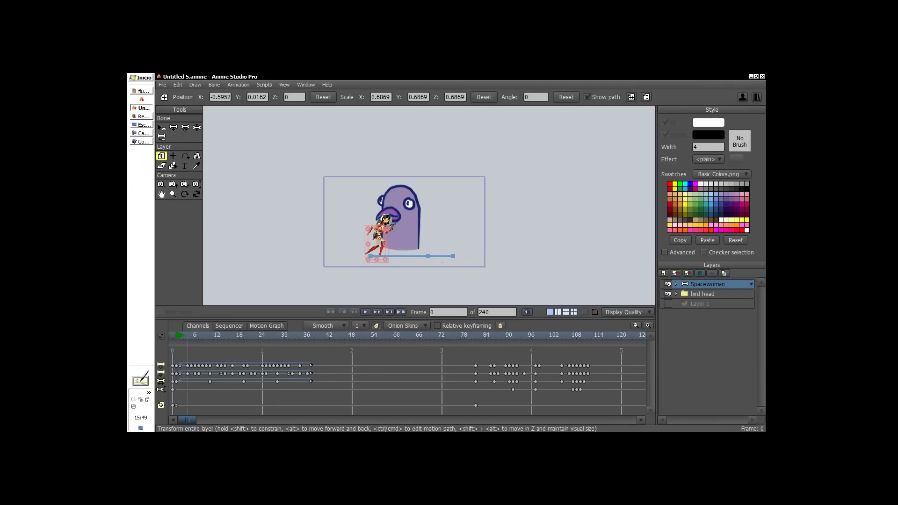
pyautogui.moveTo(426, 232); pyautogui.dragTo(419, 202)
pyautogui.scroll(3, 587, 231)
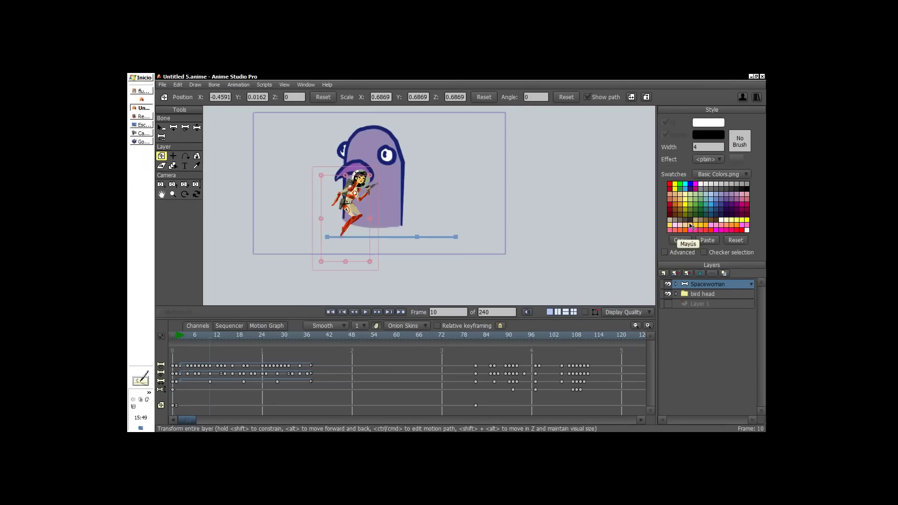
pyautogui.moveTo(184, 337)
pyautogui.mouseDown()
pyautogui.moveTo(624, 343)
pyautogui.moveTo(437, 354)
pyautogui.moveTo(172, 350)
pyautogui.mouseUp()
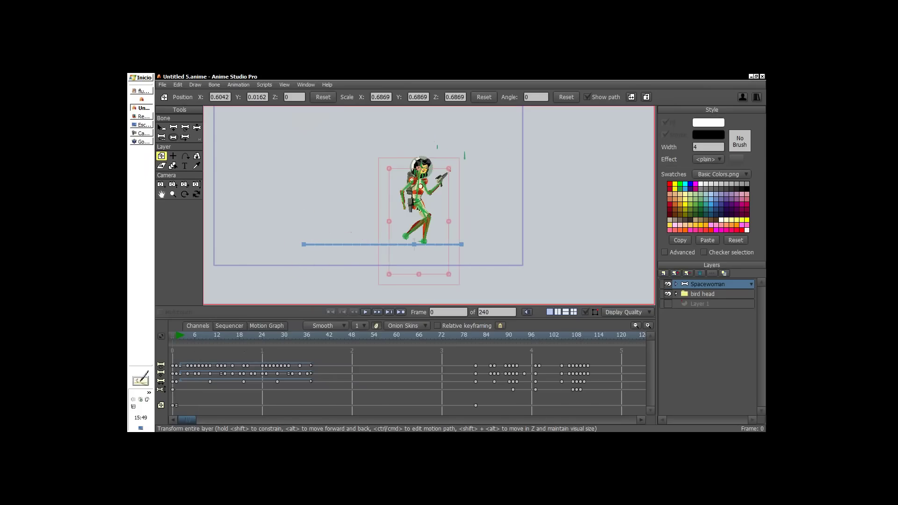
# - Expand the Spacewoman bone layer to examine its sublayers
pyautogui.click(702, 294)
pyautogui.click(676, 284)
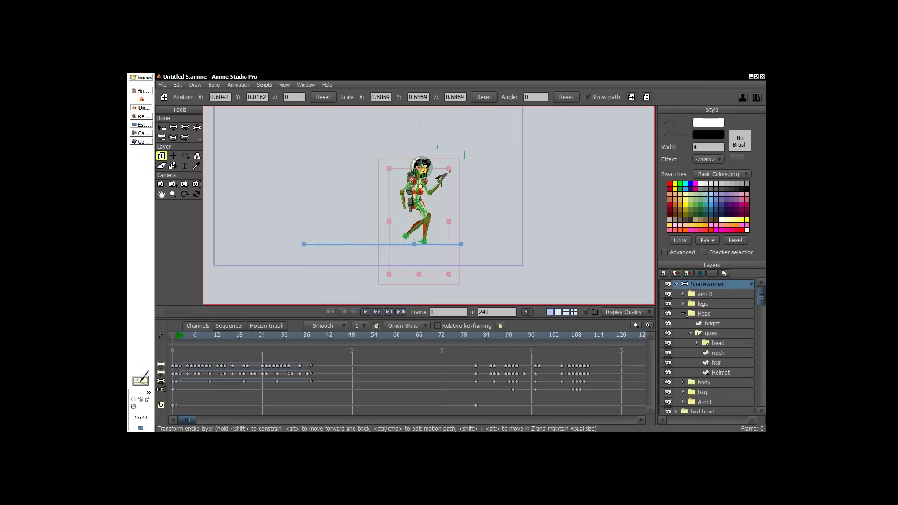
# - Move the bird head group into the Spacewoman bone layer, placing it directly above the Head group
pyautogui.click(701, 314)
pyautogui.click(702, 352)
pyautogui.rightClick(667, 353)
pyautogui.click(683, 382)
pyautogui.moveTo(711, 353); pyautogui.dragTo(712, 312)
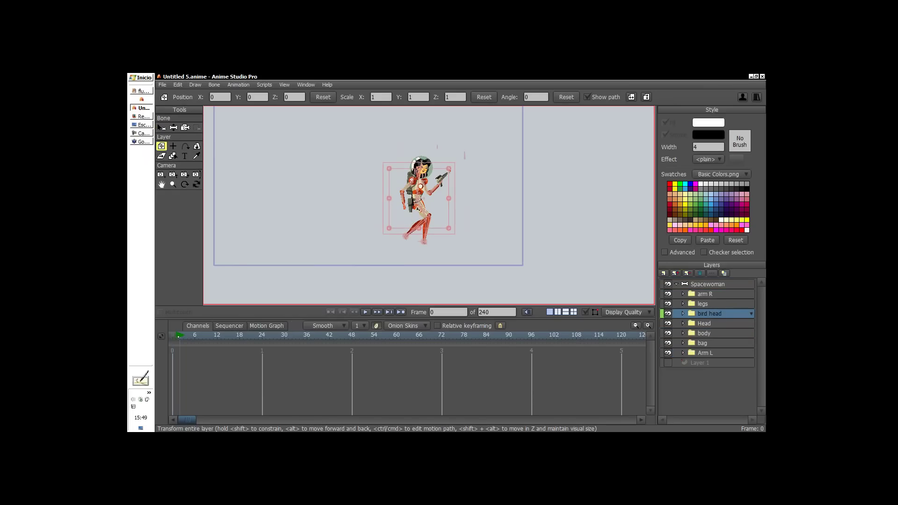
# - Bind the bird head layer to the Spacewoman's head bone at frame 40
pyautogui.moveTo(178, 337); pyautogui.dragTo(269, 339)
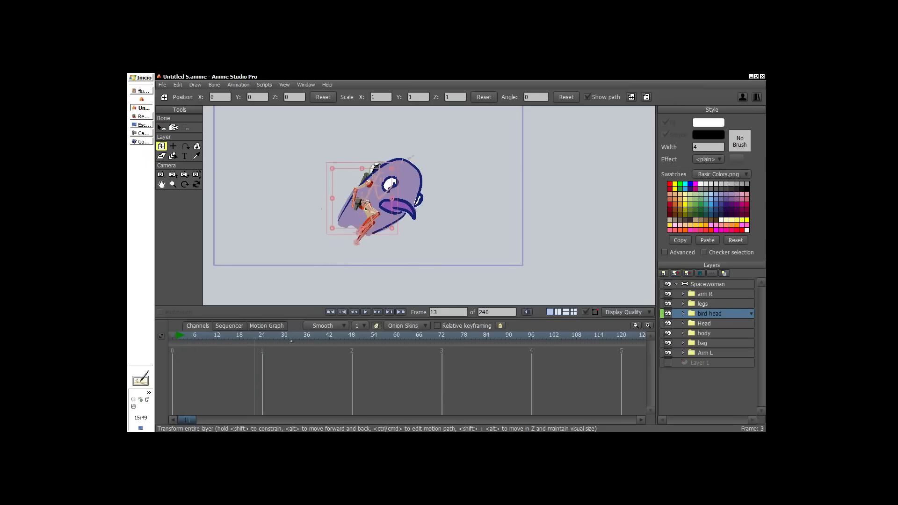
pyautogui.moveTo(341, 341); pyautogui.dragTo(366, 341)
pyautogui.scroll(2, 563, 223)
pyautogui.scroll(1, 563, 223)
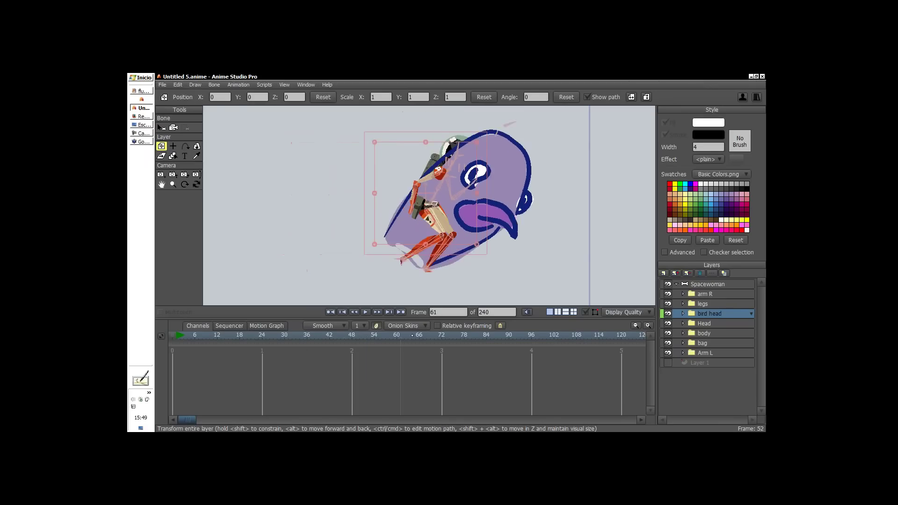
pyautogui.moveTo(416, 333); pyautogui.dragTo(322, 340)
pyautogui.scroll(2, 377, 196)
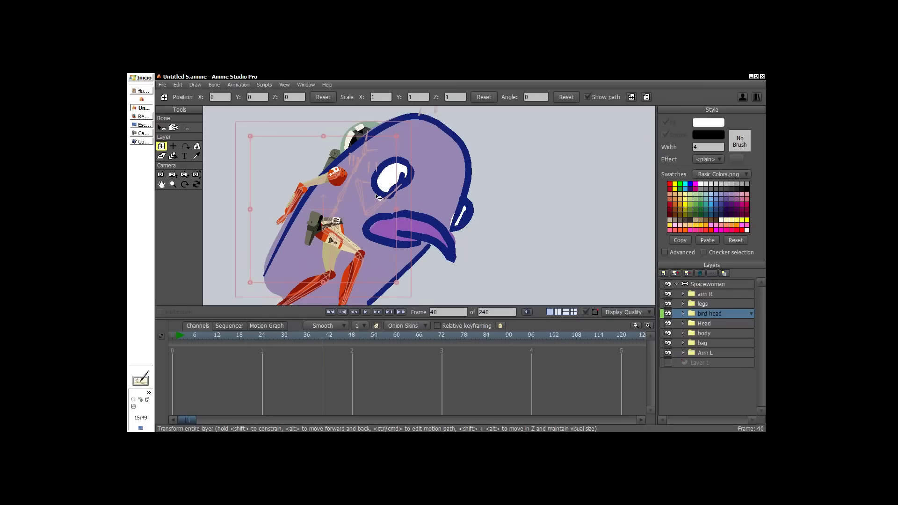
pyautogui.moveTo(389, 205); pyautogui.dragTo(377, 188)
pyautogui.press('b')
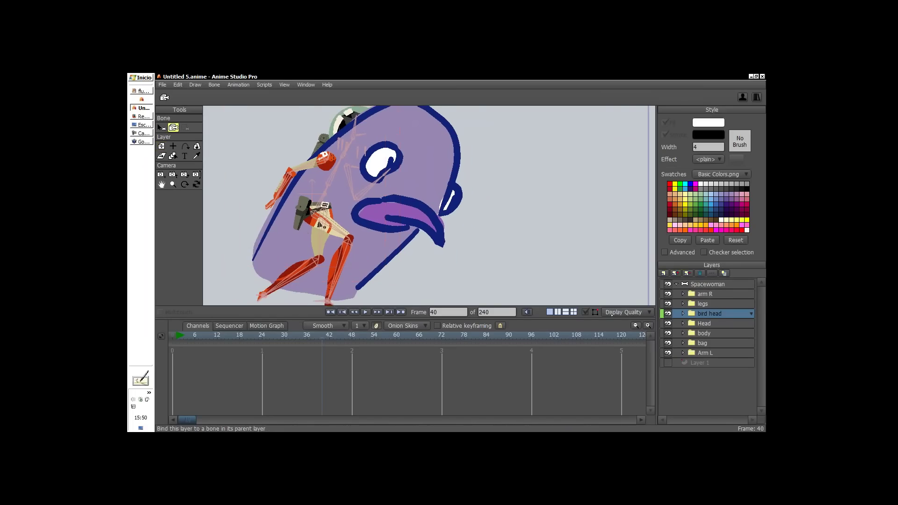
pyautogui.click(354, 147)
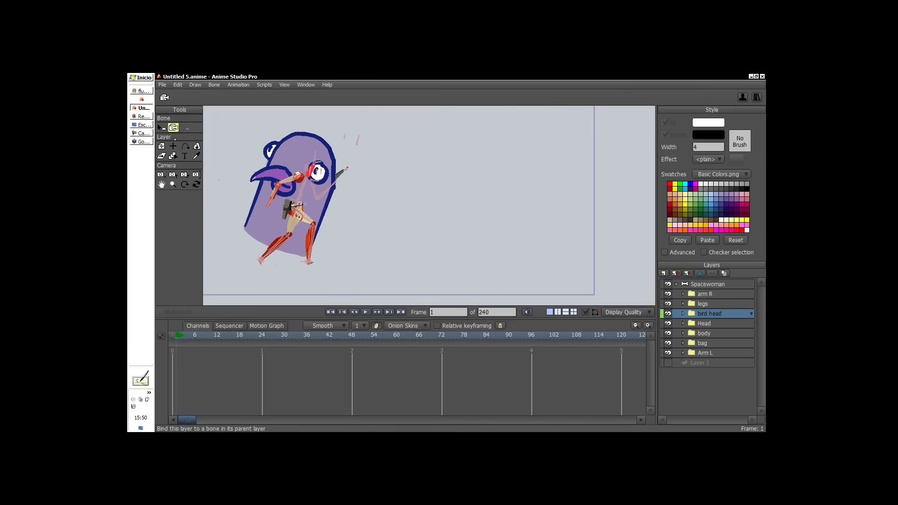
# - Scale the bird head to about 0.25, position it on the Spacewoman's neck at frame 1, and hide the original Head group
pyautogui.click(161, 146)
pyautogui.moveTo(327, 257); pyautogui.dragTo(322, 203)
pyautogui.moveTo(357, 226); pyautogui.dragTo(362, 199)
pyautogui.moveTo(377, 212); pyautogui.dragTo(459, 246)
pyautogui.scroll(4, 480, 227)
pyautogui.moveTo(370, 186)
pyautogui.mouseDown()
pyautogui.moveTo(374, 198)
pyautogui.moveTo(364, 202)
pyautogui.moveTo(384, 190)
pyautogui.moveTo(380, 200)
pyautogui.mouseUp()
pyautogui.click(668, 323)
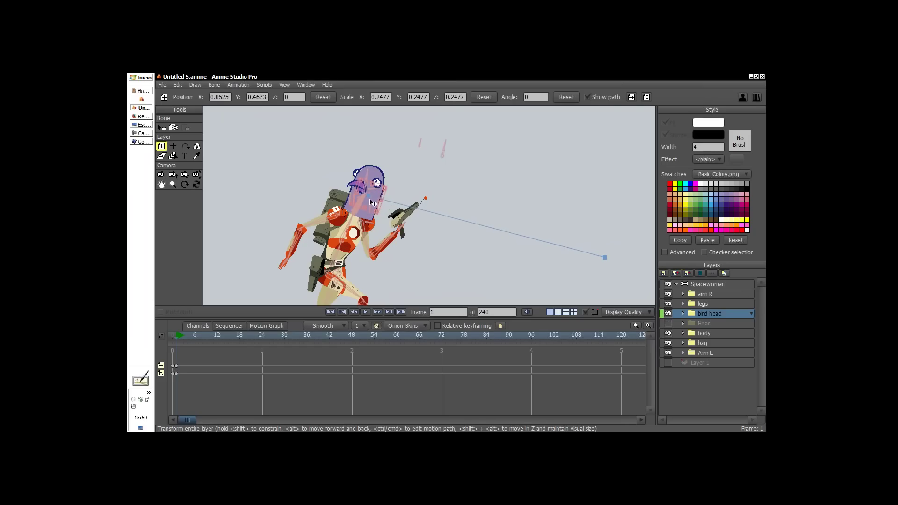
pyautogui.moveTo(370, 198); pyautogui.dragTo(365, 197)
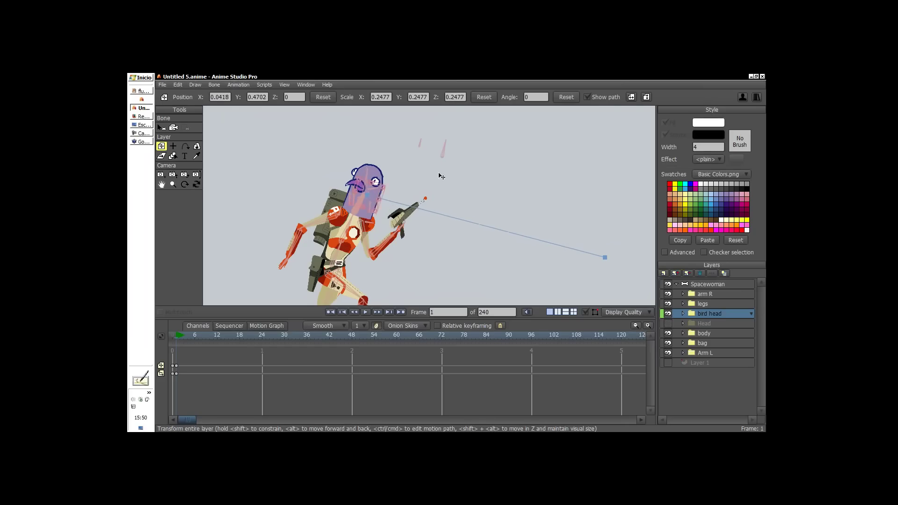
# - Play and scrub the Spacewoman's animation to check how the bird head follows the body
pyautogui.scroll(-3, 429, 206)
pyautogui.moveTo(451, 263); pyautogui.dragTo(447, 246)
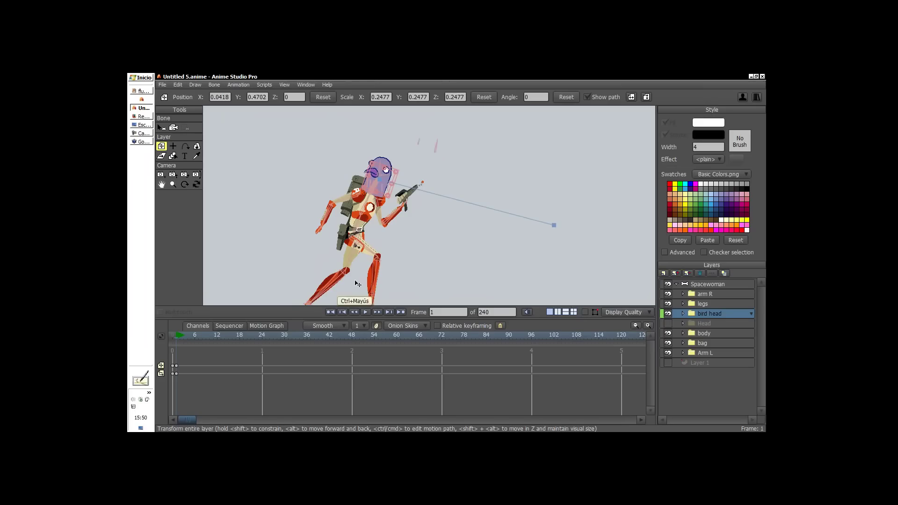
pyautogui.press('space')
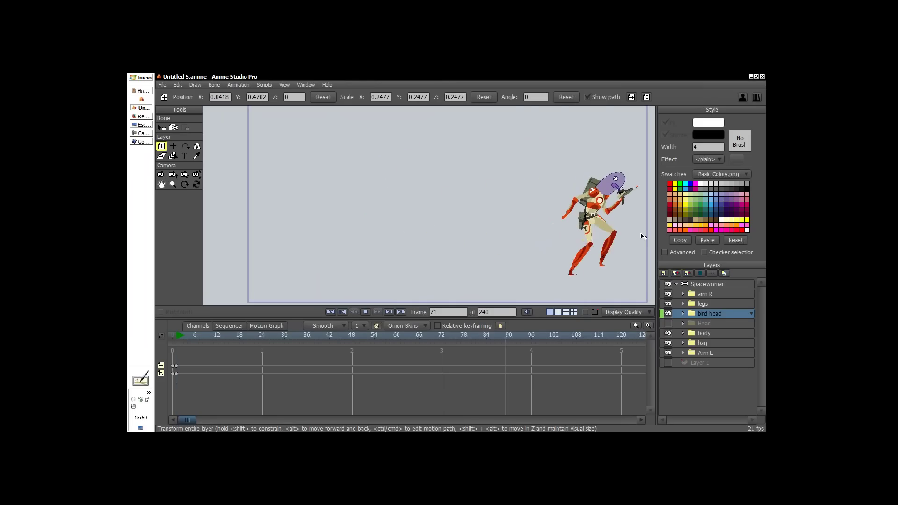
pyautogui.press('space')
pyautogui.press('Home')
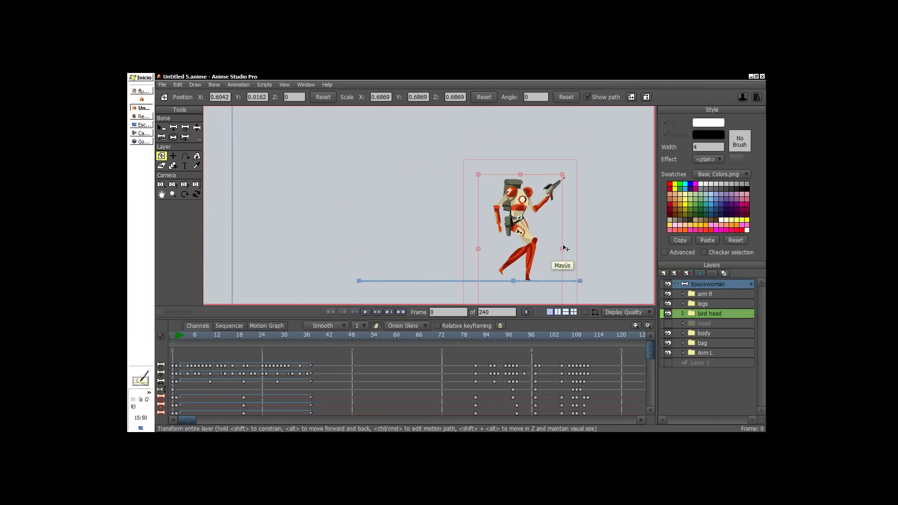
pyautogui.press('space')
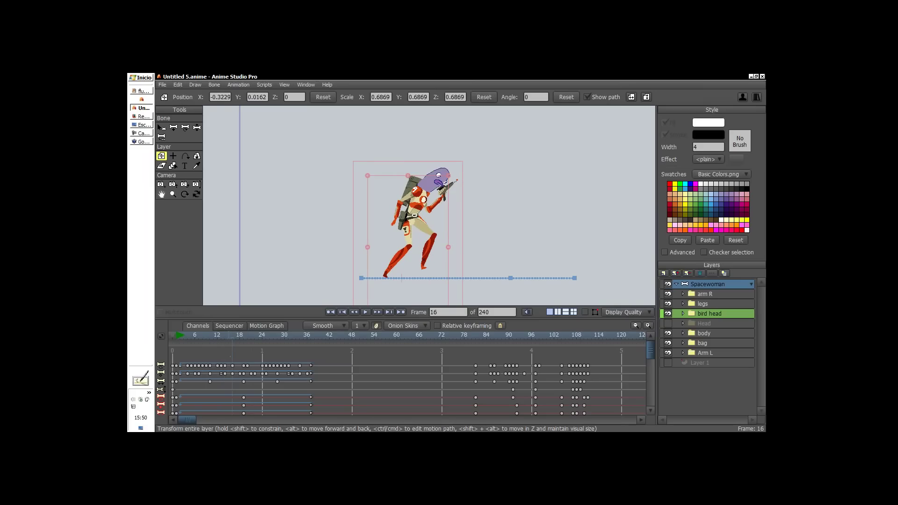
pyautogui.click(682, 313)
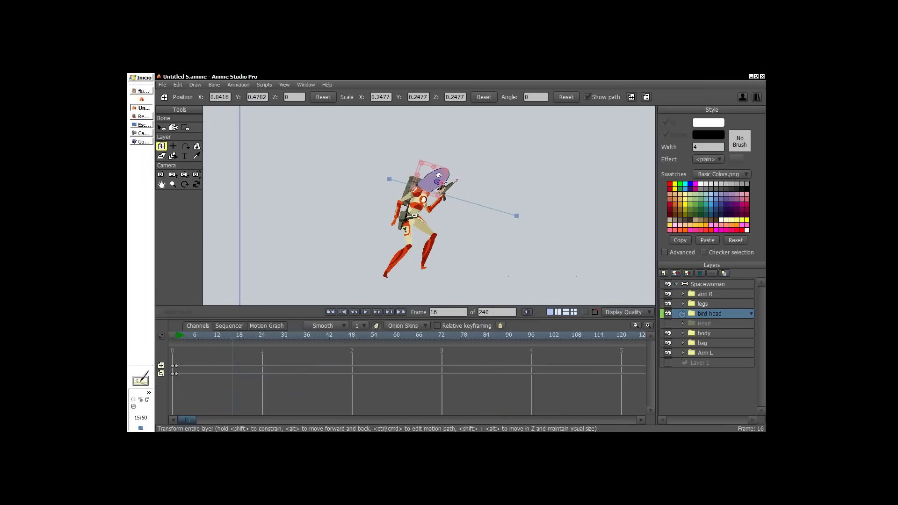
pyautogui.moveTo(472, 223); pyautogui.dragTo(470, 223)
pyautogui.click(707, 284)
pyautogui.moveTo(222, 339); pyautogui.dragTo(505, 350)
# - Copy the ORIGINAL layer's switch keyframes from about frame 12 onward and paste them starting near frame 85
pyautogui.click(683, 314)
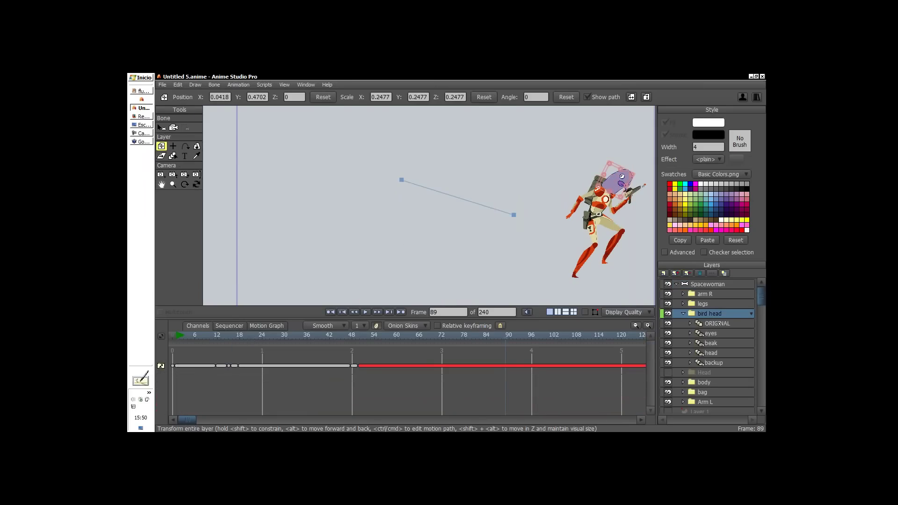
pyautogui.click(717, 323)
pyautogui.moveTo(278, 387); pyautogui.dragTo(212, 359)
pyautogui.hotkey('ctrl', 'c')
pyautogui.click(491, 340)
pyautogui.hotkey('ctrl', 'v')
# - Scrub the timeline to review the repeated bird head movement, ending at frame 2
pyautogui.moveTo(500, 340); pyautogui.dragTo(419, 354)
pyautogui.moveTo(511, 253); pyautogui.dragTo(426, 263)
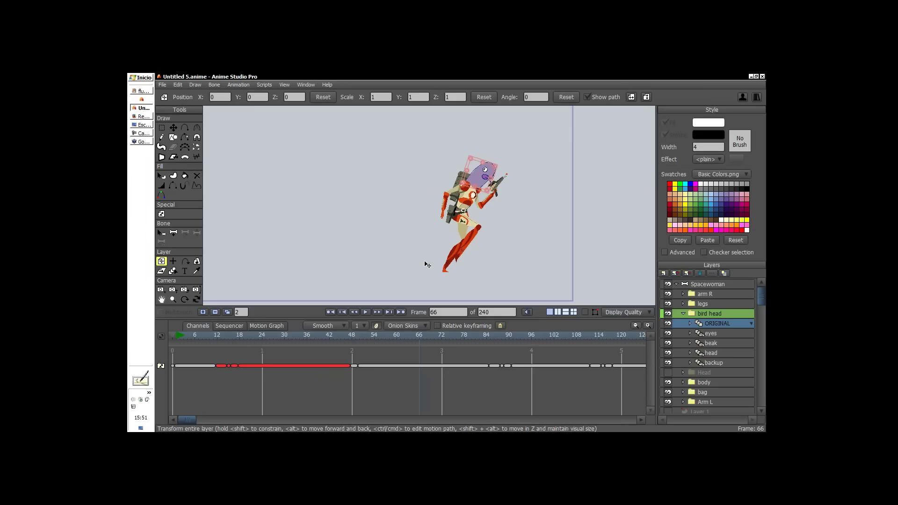
pyautogui.click(186, 351)
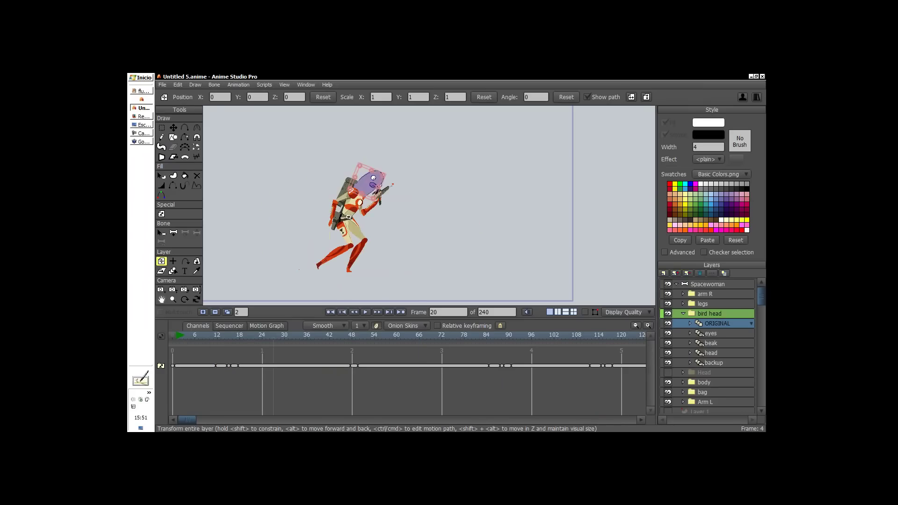
pyautogui.click(706, 284)
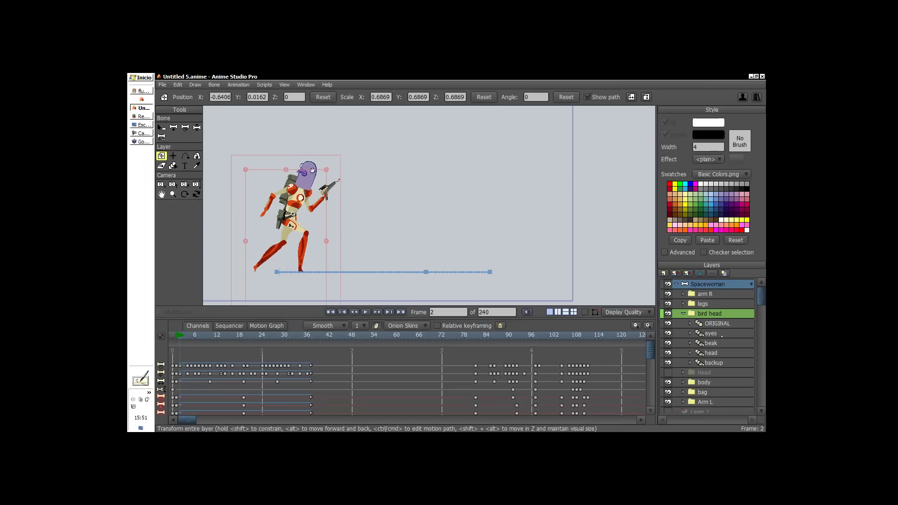
# - Select the bird's head layer and open the head style for editing in the advanced style settings
pyautogui.click(721, 353)
pyautogui.scroll(4, 514, 202)
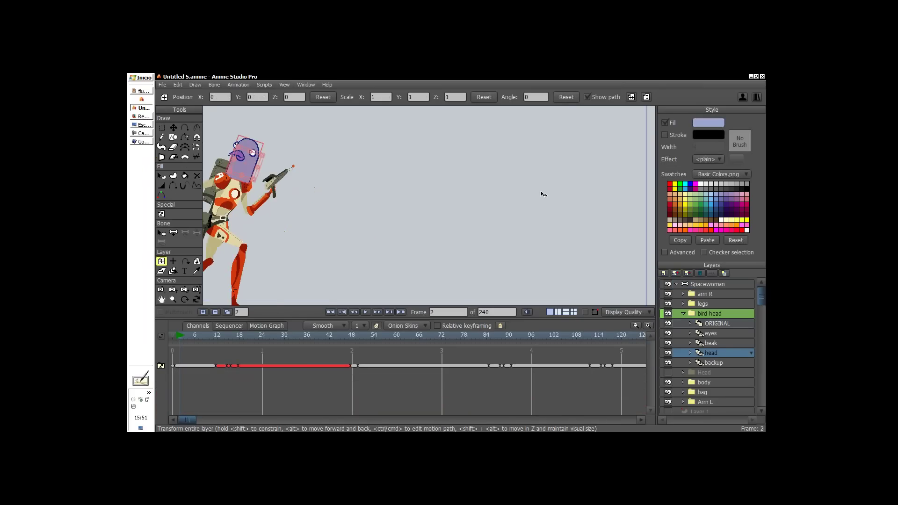
pyautogui.moveTo(543, 192); pyautogui.dragTo(631, 206)
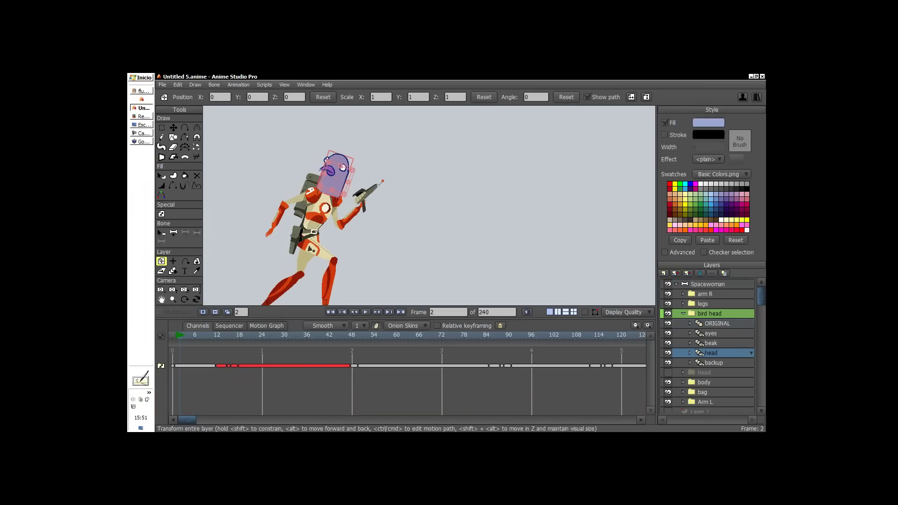
pyautogui.click(680, 253)
pyautogui.click(733, 122)
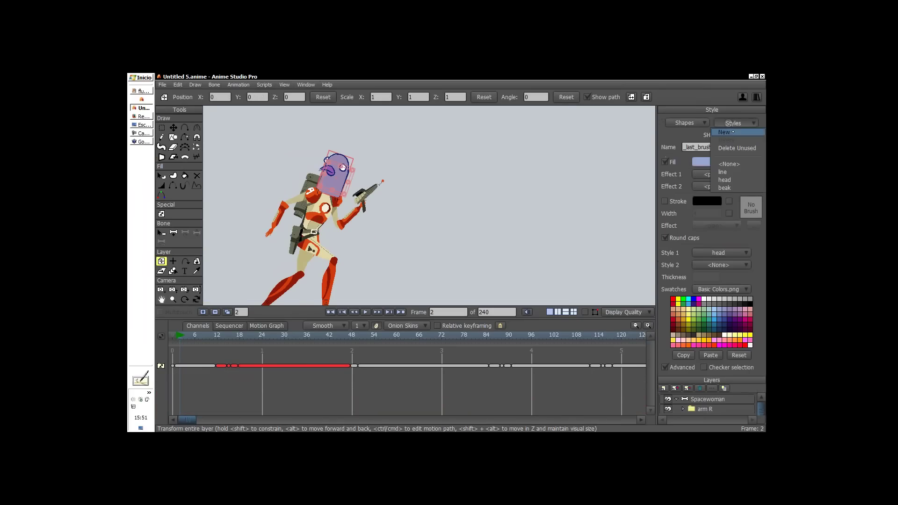
pyautogui.click(725, 188)
# - Change the head style's fill color to a pale greyish yellow-green
pyautogui.click(701, 162)
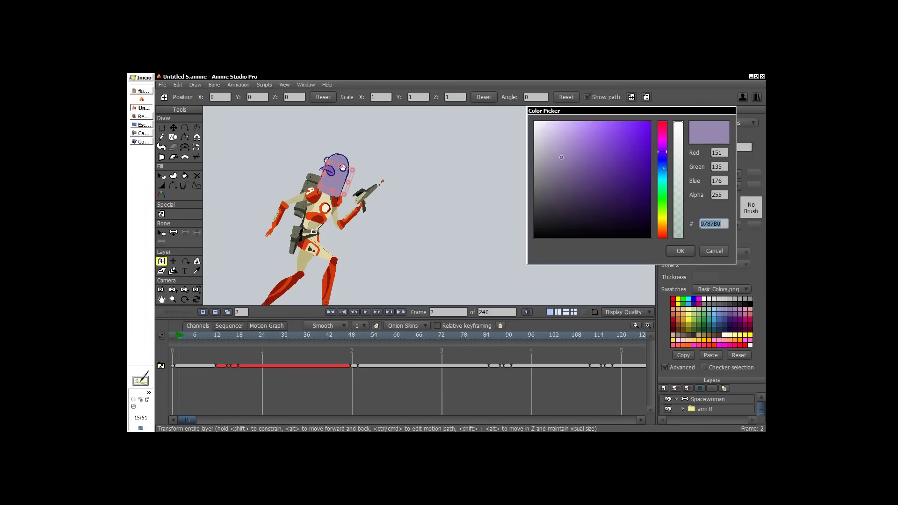
pyautogui.moveTo(663, 169); pyautogui.dragTo(662, 205)
pyautogui.click(566, 160)
pyautogui.moveTo(566, 161)
pyautogui.mouseDown()
pyautogui.moveTo(555, 137)
pyautogui.moveTo(550, 153)
pyautogui.moveTo(551, 146)
pyautogui.mouseUp()
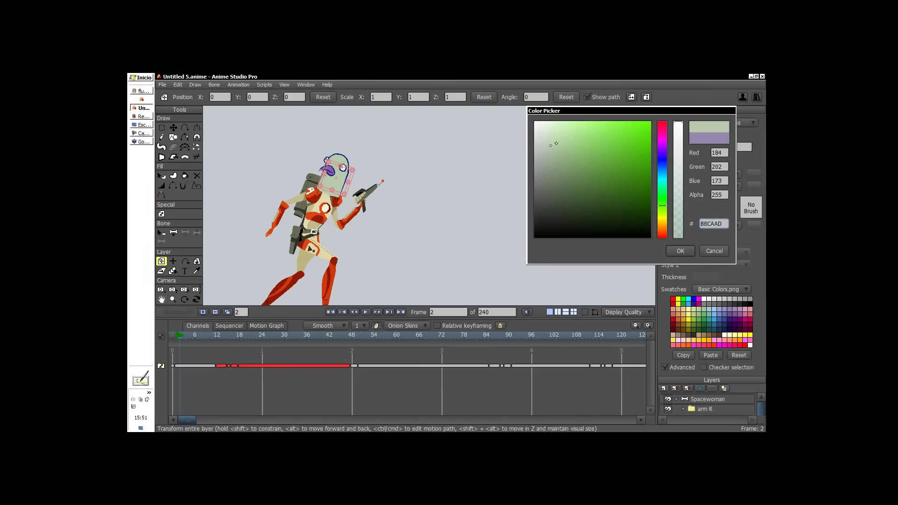
pyautogui.moveTo(662, 206)
pyautogui.mouseDown()
pyautogui.moveTo(660, 188)
pyautogui.moveTo(664, 216)
pyautogui.mouseUp()
pyautogui.click(680, 251)
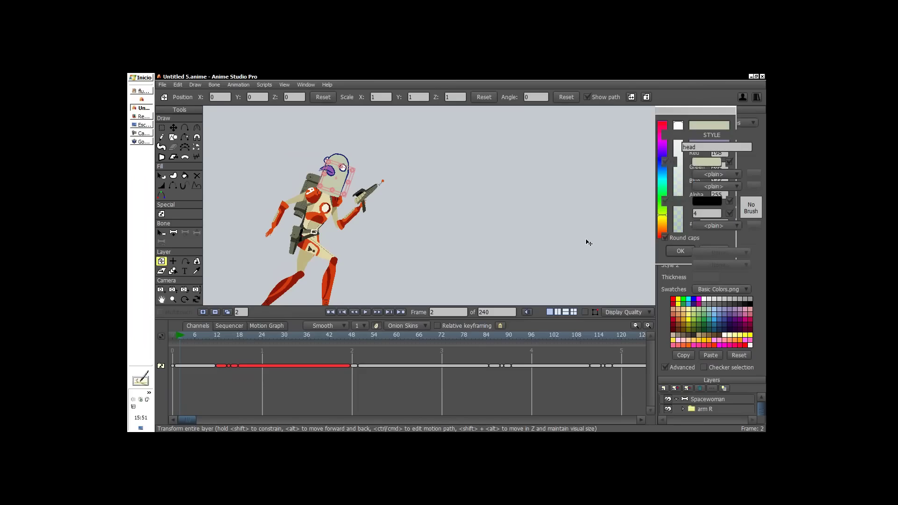
# - Check the recolored bird head along the animation up to frame 36
pyautogui.press('q')
pyautogui.moveTo(187, 341); pyautogui.dragTo(306, 349)
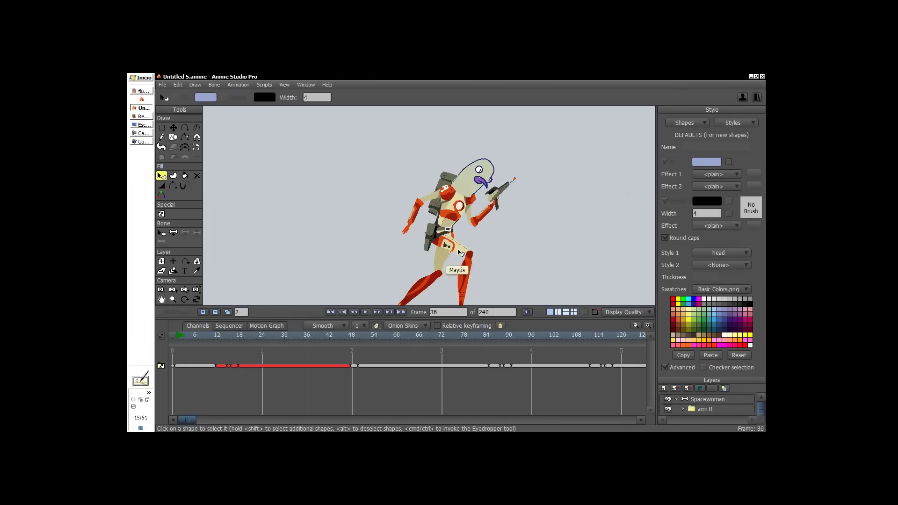
pyautogui.scroll(-1, 407, 241)
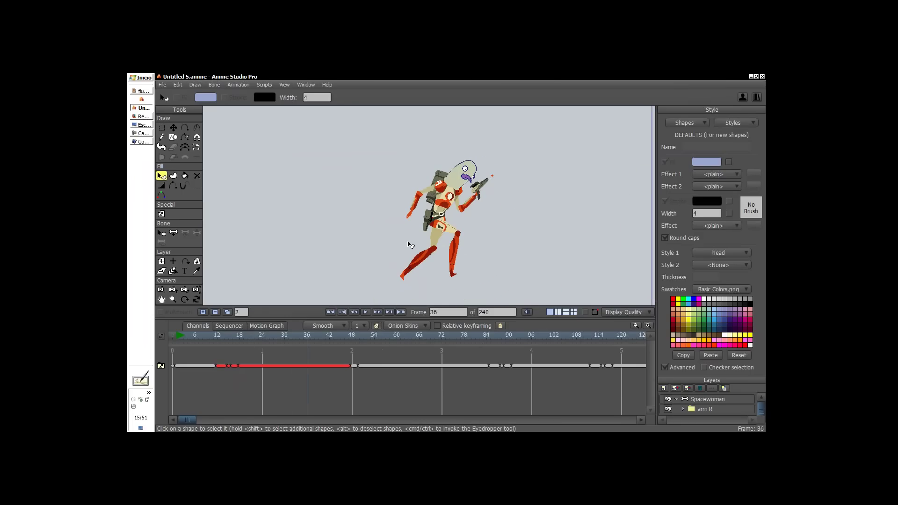
# - Open 19_caras_13.anime and 03_orejas_08.anime from the Escritorio folder in Anime Studio Pro
pyautogui.click(141, 125)
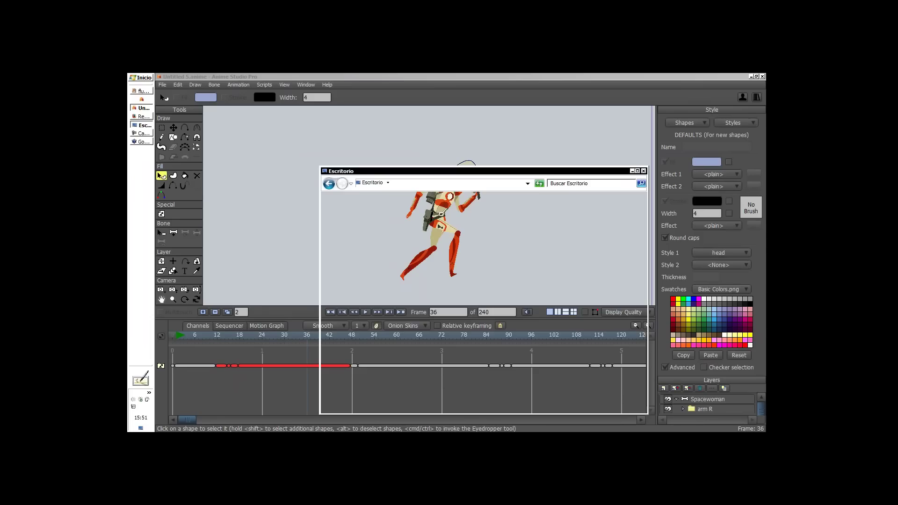
pyautogui.click(473, 266)
pyautogui.keyDown('ctrl'); pyautogui.click(557, 256); pyautogui.keyUp('ctrl')
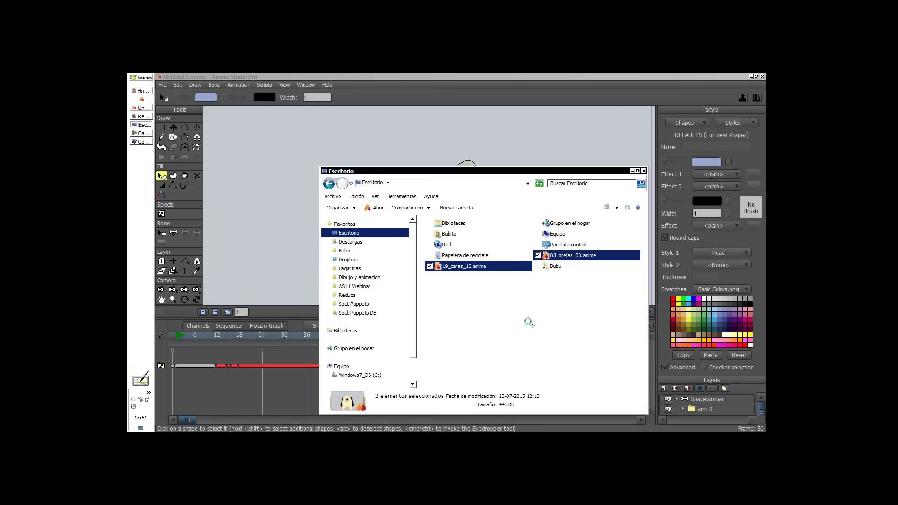
pyautogui.moveTo(531, 329); pyautogui.dragTo(616, 105)
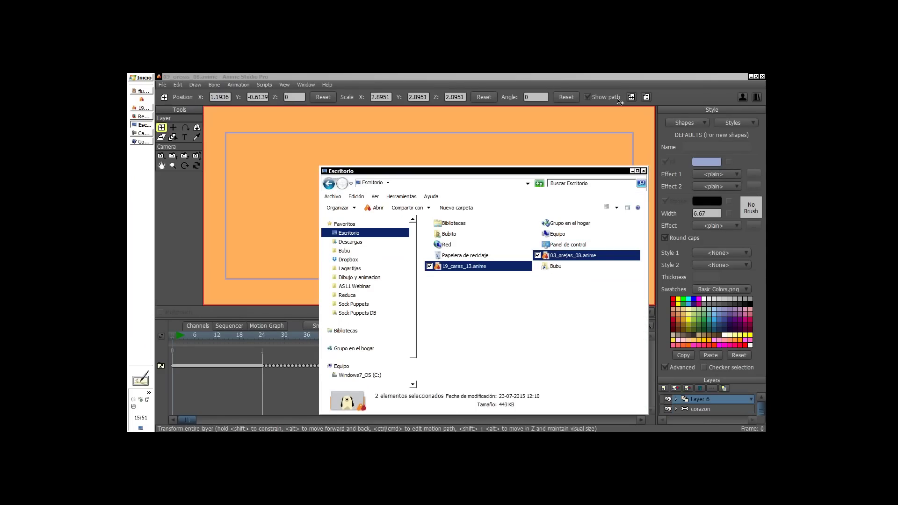
# - Hide the top Layer 6, select the corazon layer, and scrub the heart animation to frame 38
pyautogui.click(668, 284)
pyautogui.click(700, 294)
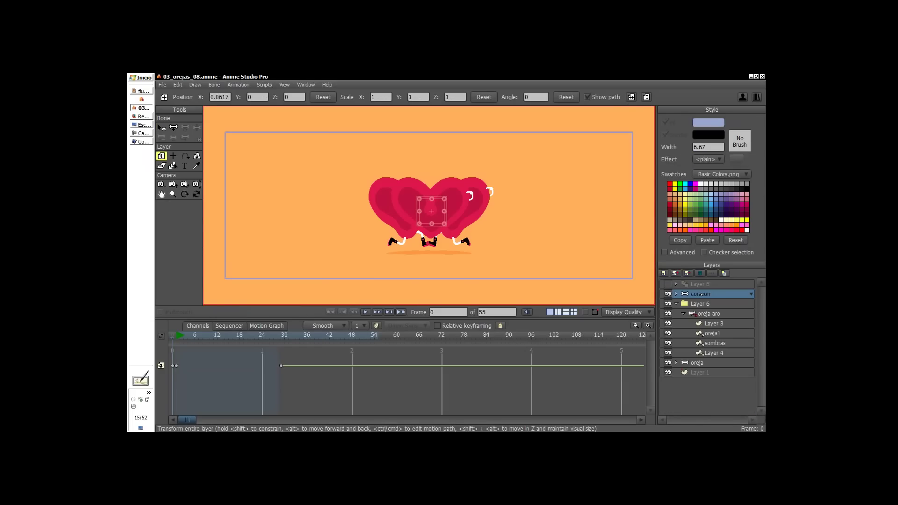
pyautogui.click(179, 335)
pyautogui.moveTo(179, 335); pyautogui.dragTo(182, 337)
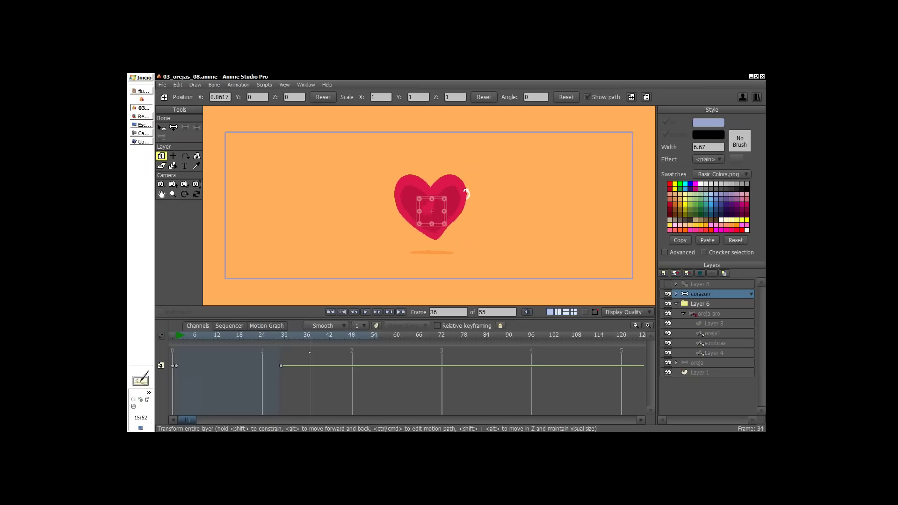
pyautogui.press('0')
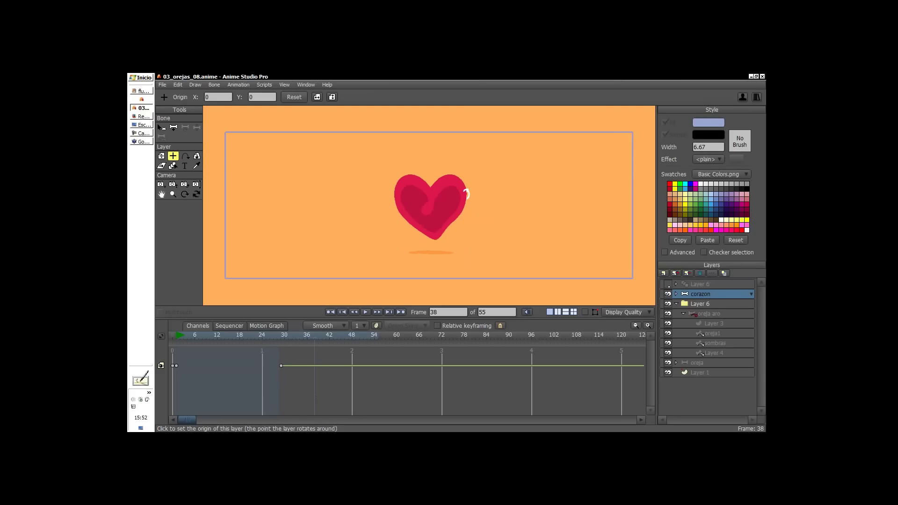
# - Show and select the top Layer 6 switch layer, and scrub through its frame-by-frame heart drawings
pyautogui.click(668, 283)
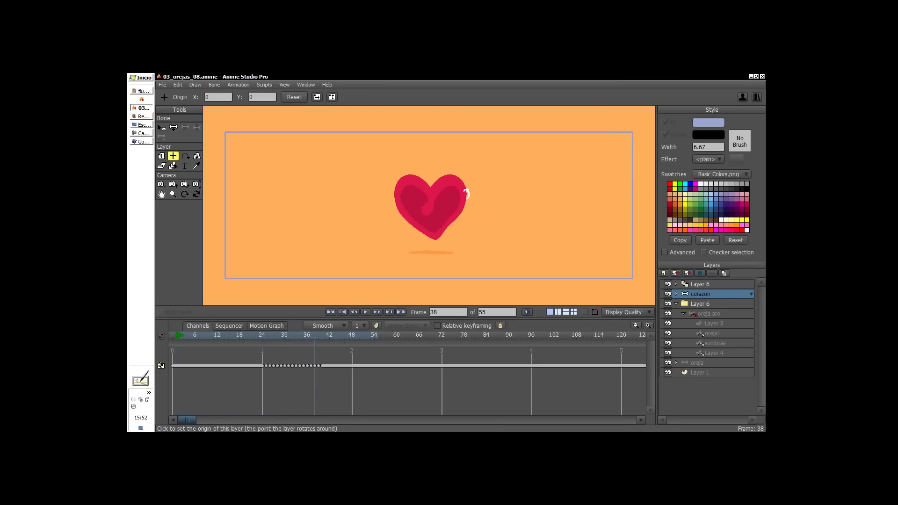
pyautogui.click(700, 284)
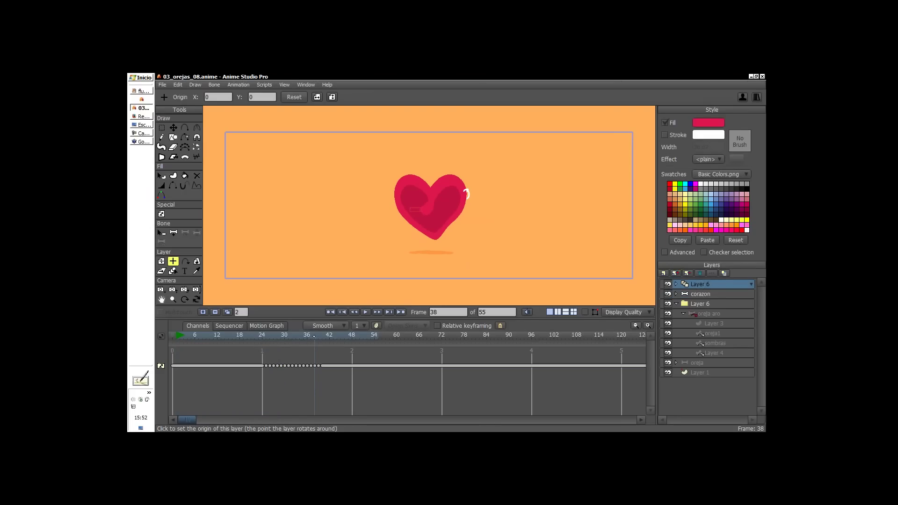
pyautogui.moveTo(314, 341); pyautogui.dragTo(270, 366)
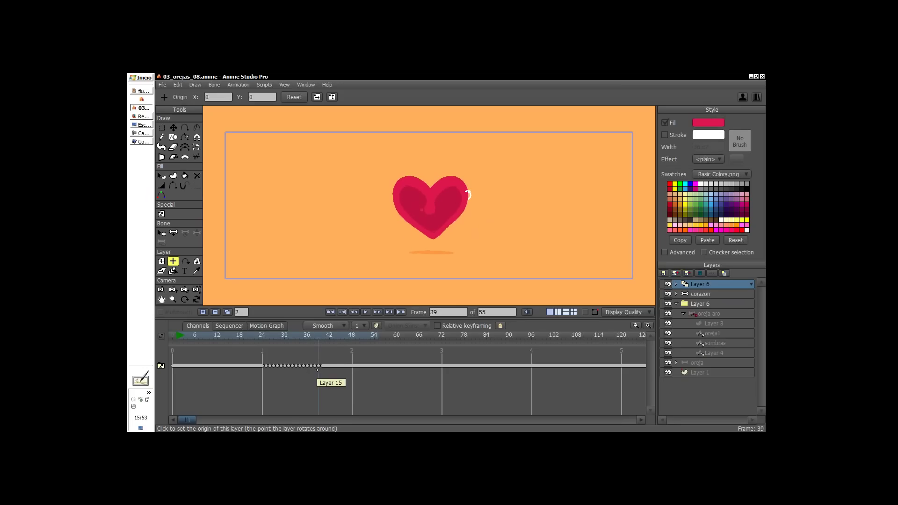
# - Switch to the open 19_caras_13.anime document
pyautogui.hotkey('ctrl', 'Tab')
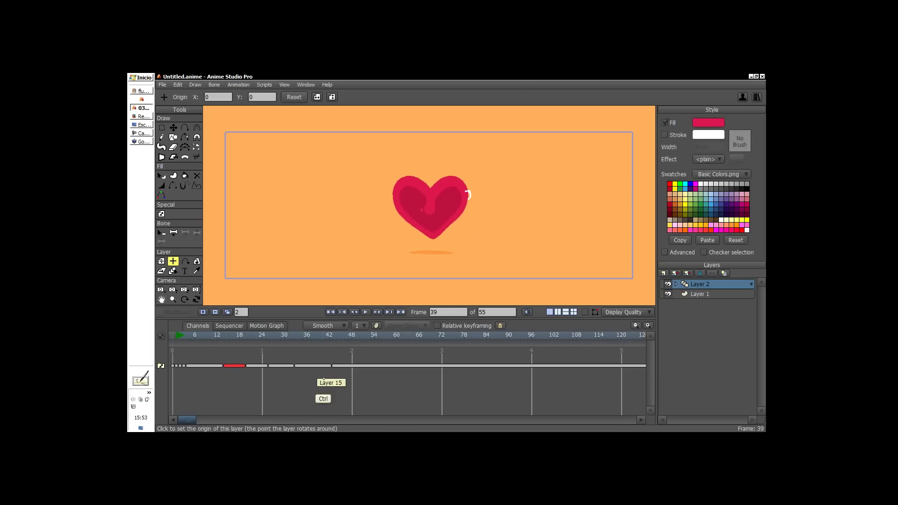
pyautogui.hotkey('ctrl', 'Tab')
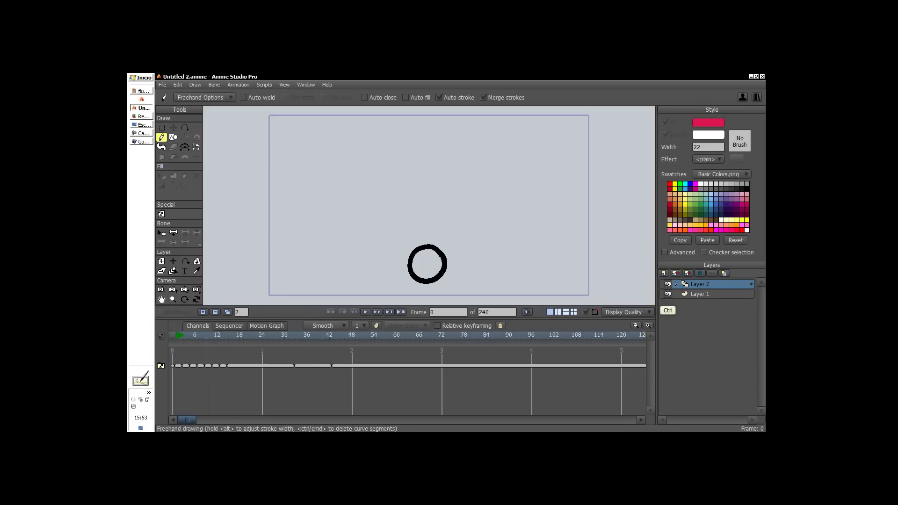
pyautogui.hotkey('ctrl', 'Tab')
pyautogui.hotkey('ctrl', 'Tab')
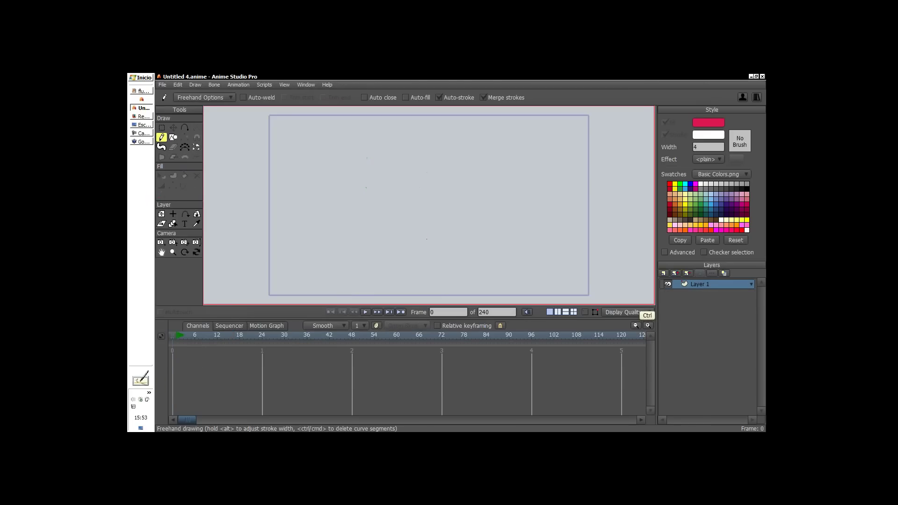
pyautogui.hotkey('ctrl', 'Tab')
pyautogui.hotkey('ctrl', 'Tab')
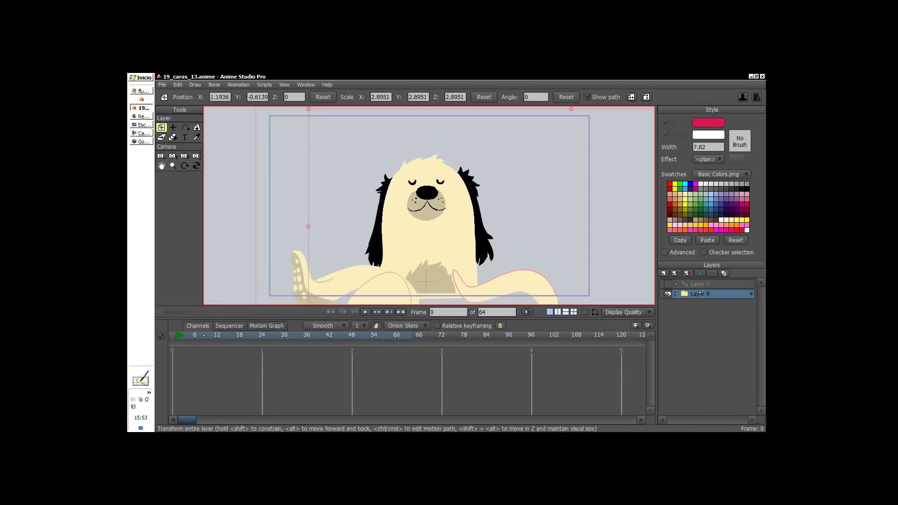
# - Play the animal animation briefly, show only the output area, and scrub to frame 12
pyautogui.press('space')
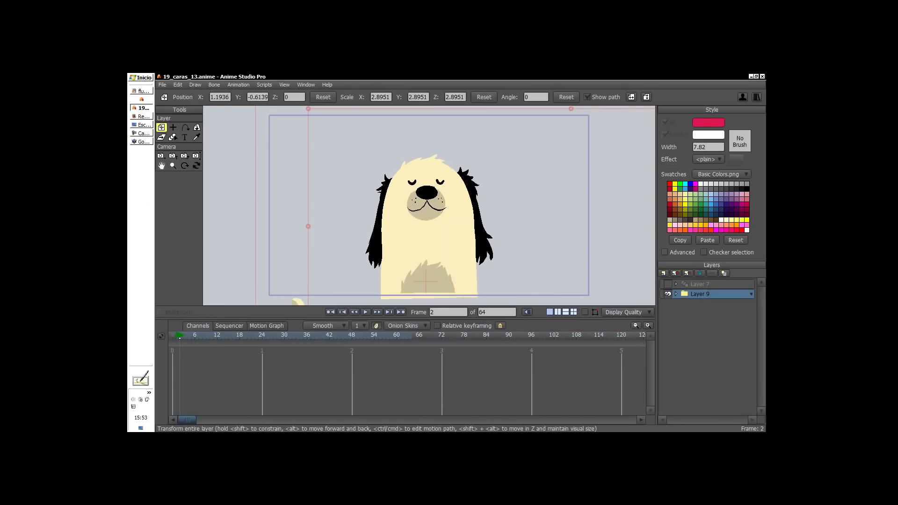
pyautogui.hotkey('ctrl', 'j')
pyautogui.moveTo(428, 250); pyautogui.dragTo(417, 247)
pyautogui.click(183, 335)
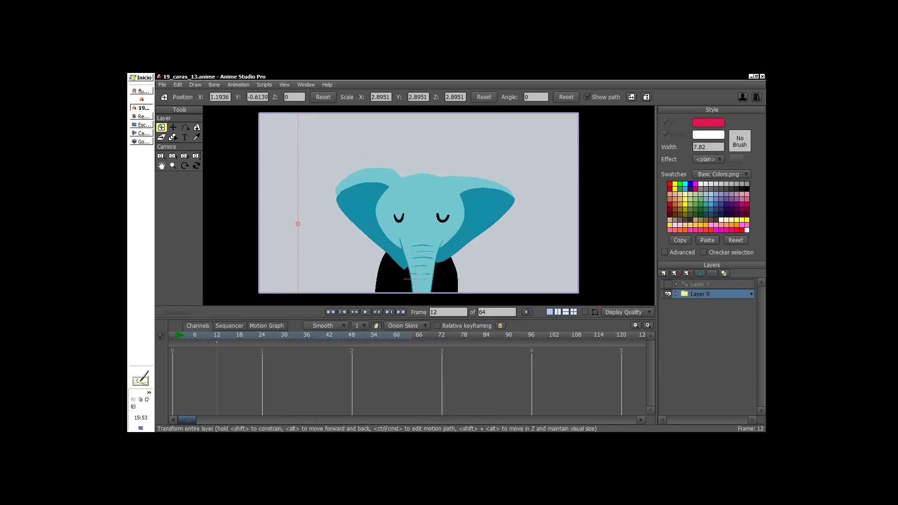
# - Expand Layer 9 to inspect its Layer 5 bone rig over the timeline, and make Layer 7 visible
pyautogui.click(675, 293)
pyautogui.click(706, 303)
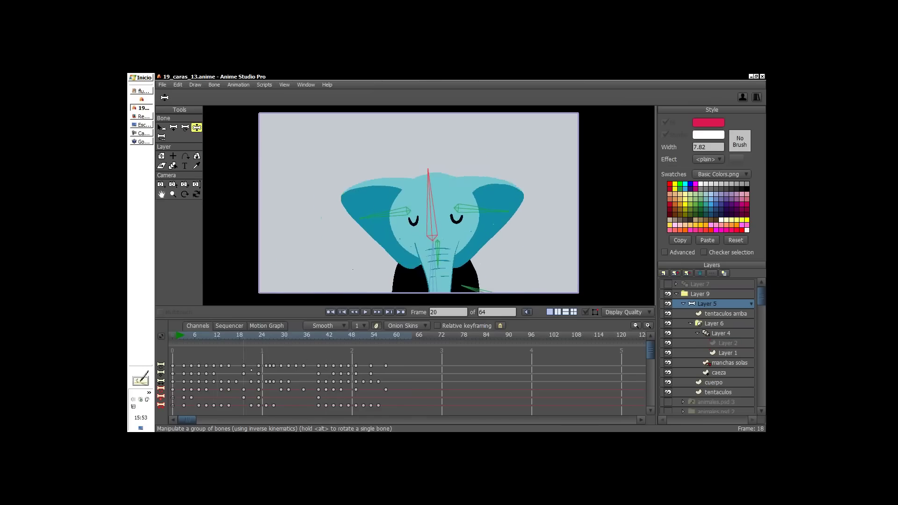
pyautogui.click(667, 284)
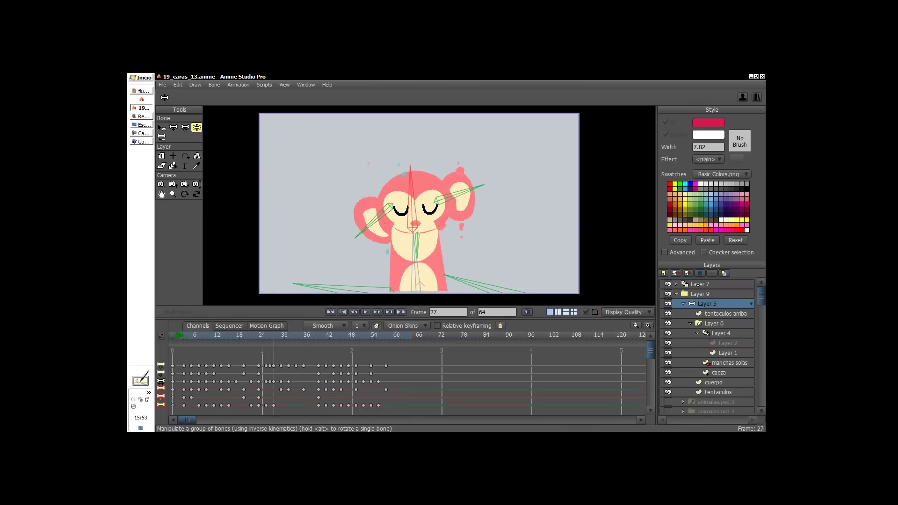
# - Select and collapse Layer 9, and scrub the combined animation from the start through frame 33
pyautogui.click(700, 293)
pyautogui.click(675, 294)
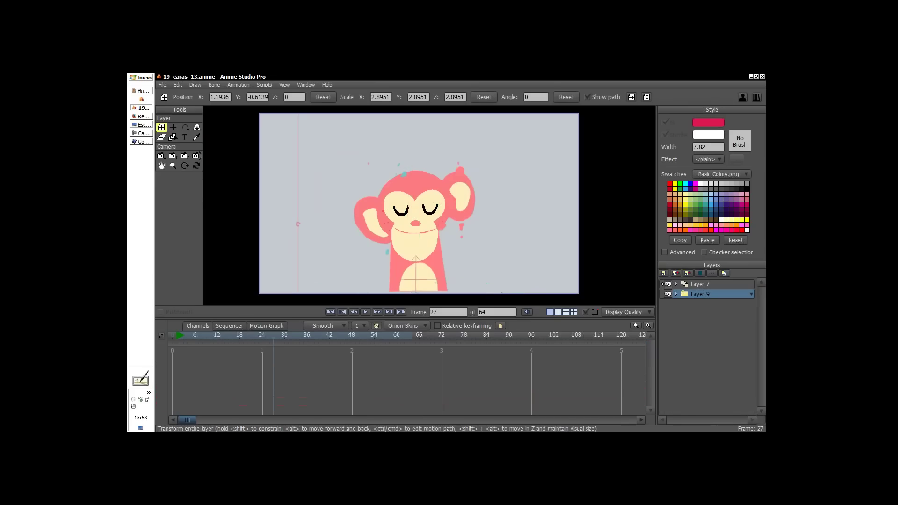
pyautogui.click(180, 335)
pyautogui.moveTo(181, 336); pyautogui.dragTo(234, 374)
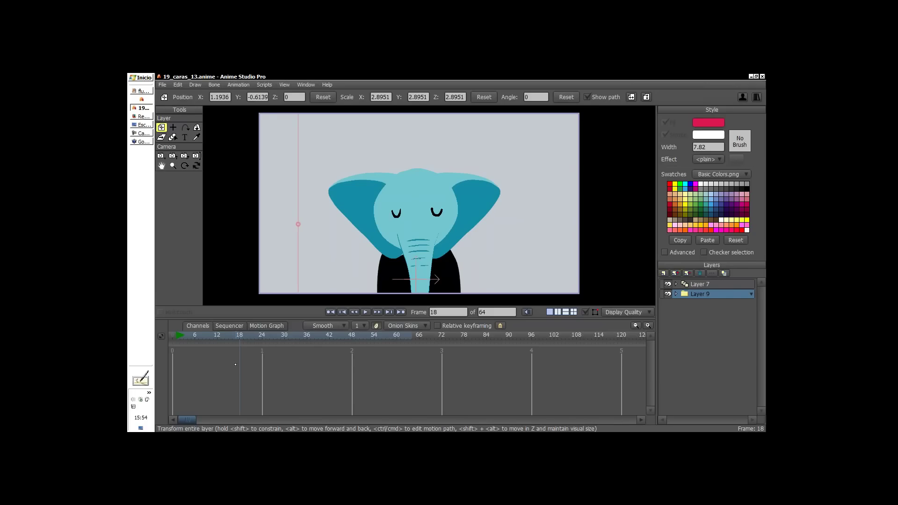
pyautogui.moveTo(179, 336); pyautogui.dragTo(256, 344)
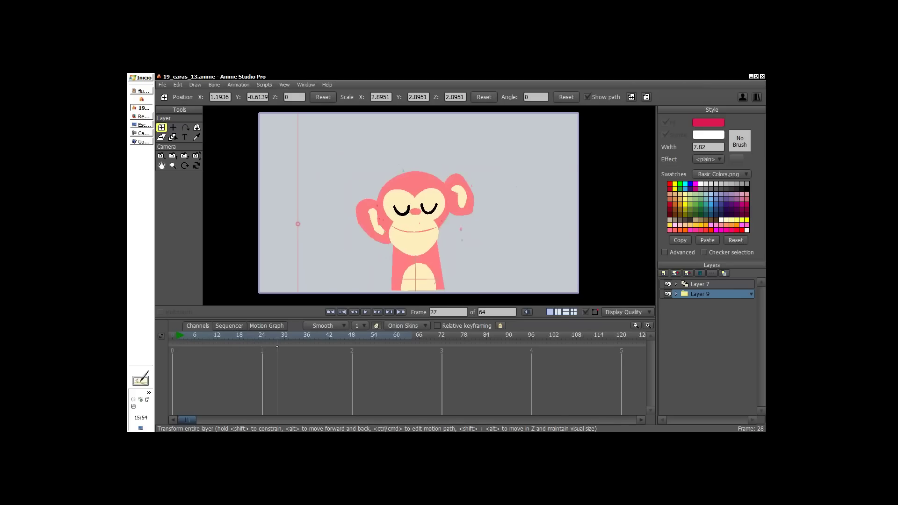
pyautogui.moveTo(298, 350); pyautogui.dragTo(295, 352)
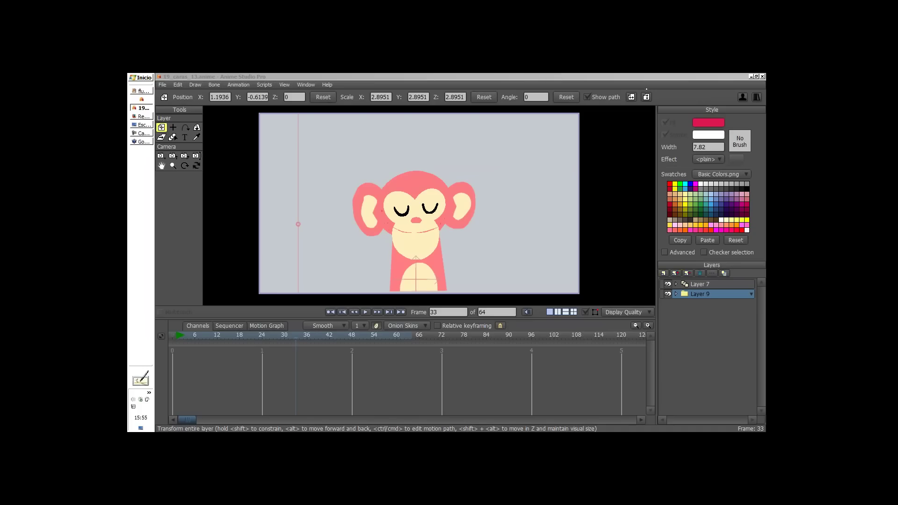
pyautogui.click(654, 76)
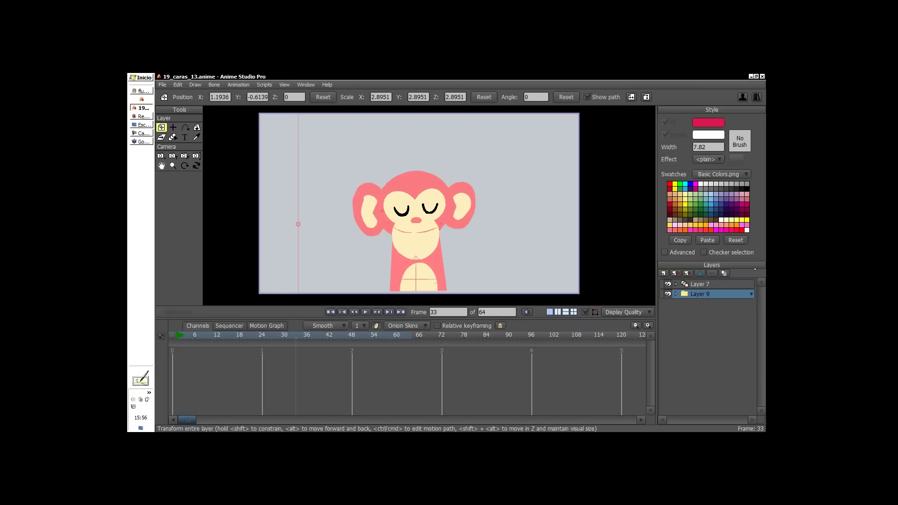
pyautogui.hotkey('alt', 'Tab')
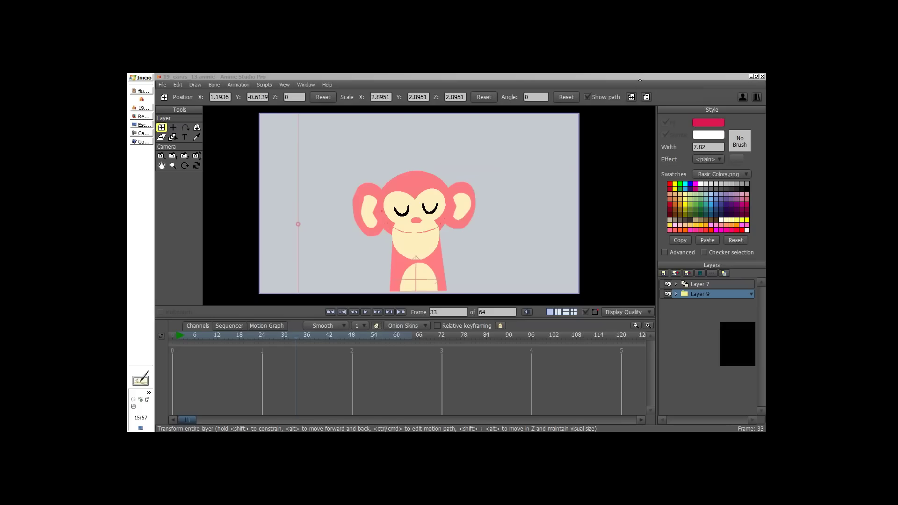
pyautogui.click(640, 80)
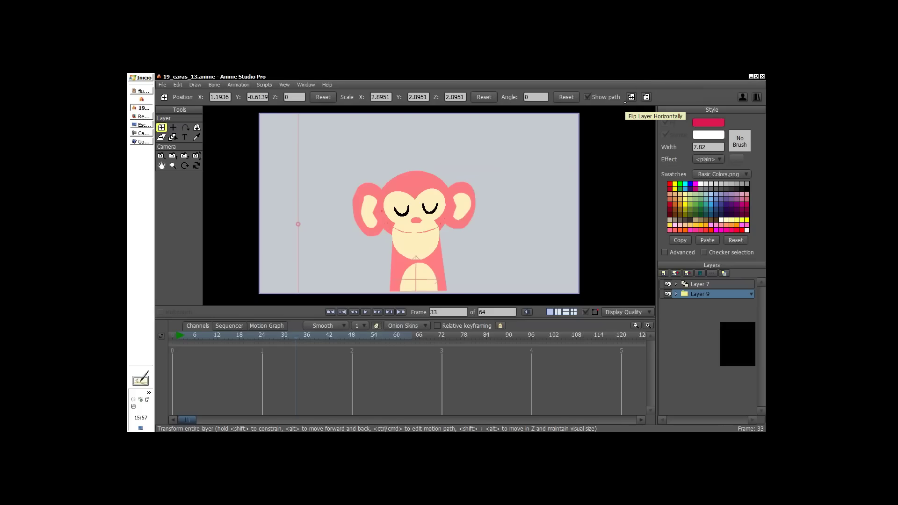
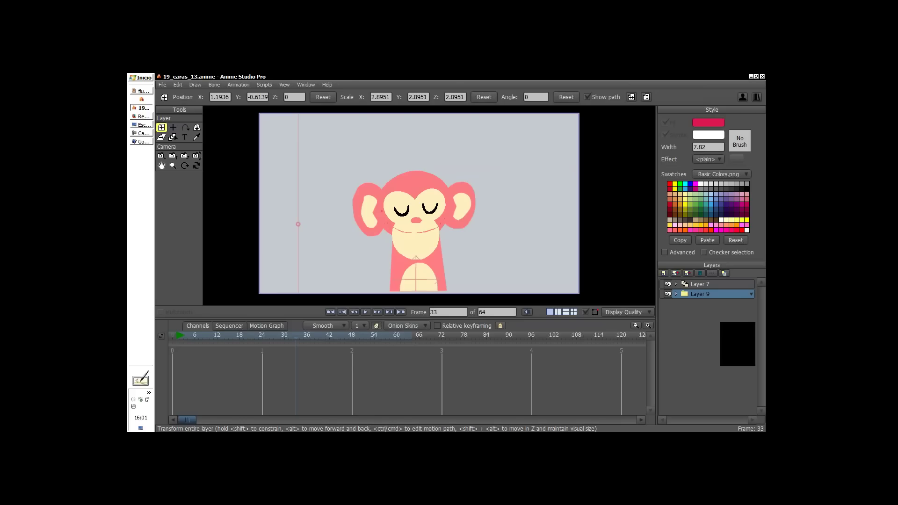
# - Render a preview of frame 33 without antialiasing, and close the render window
pyautogui.click(162, 85)
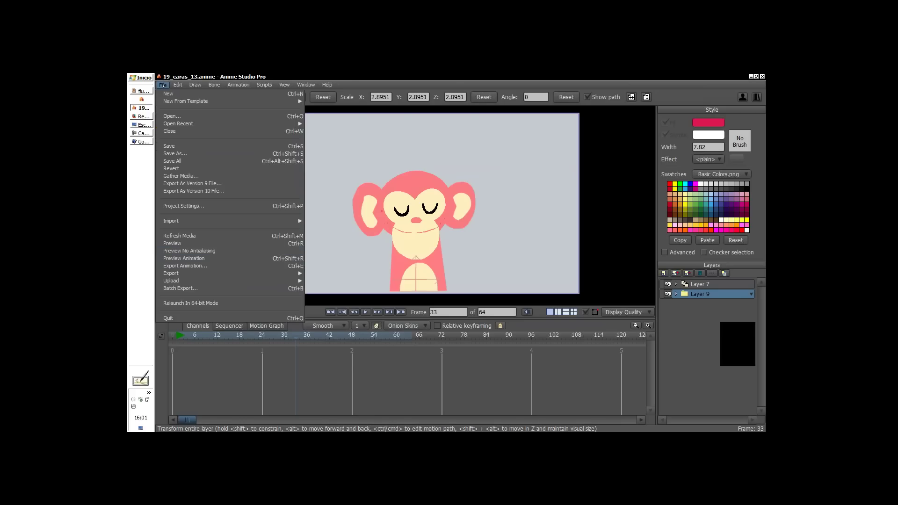
pyautogui.click(215, 252)
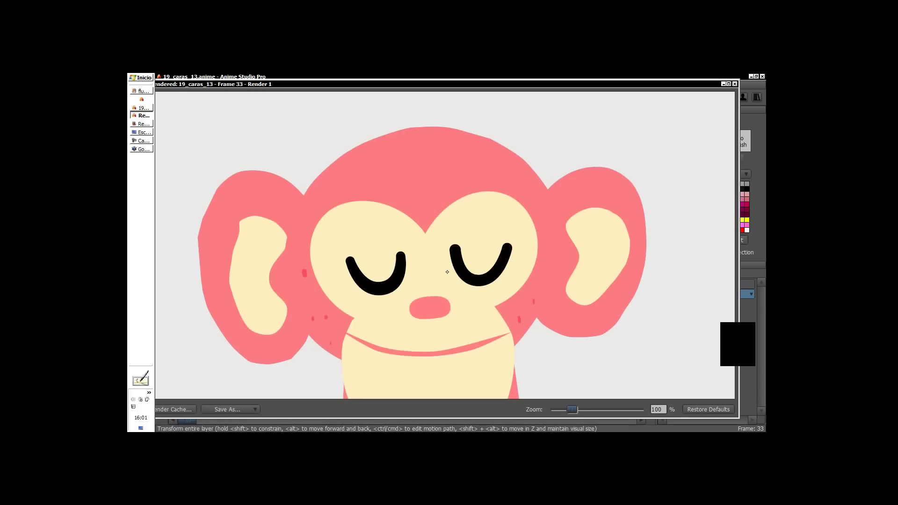
pyautogui.click(734, 84)
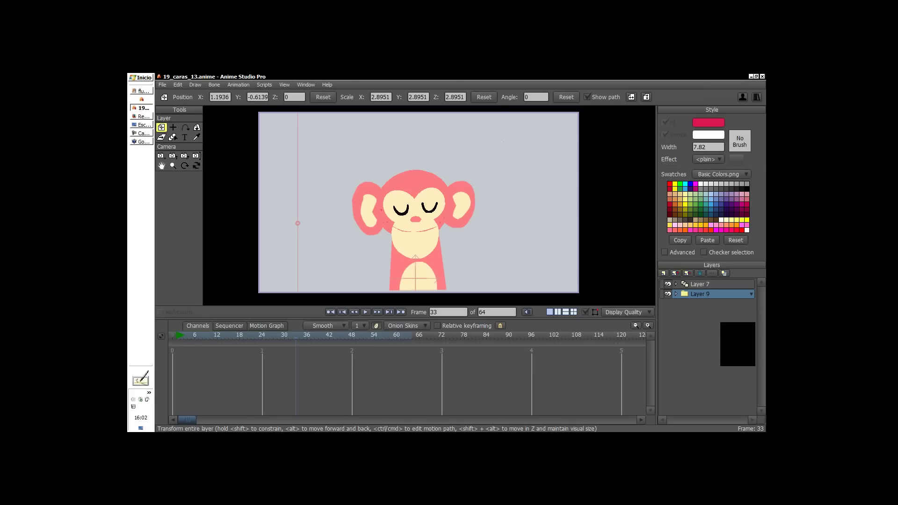
# - Select the Layer 7 switch layer, go to frame 4, and hide Layer 9 to isolate its drawings
pyautogui.click(706, 284)
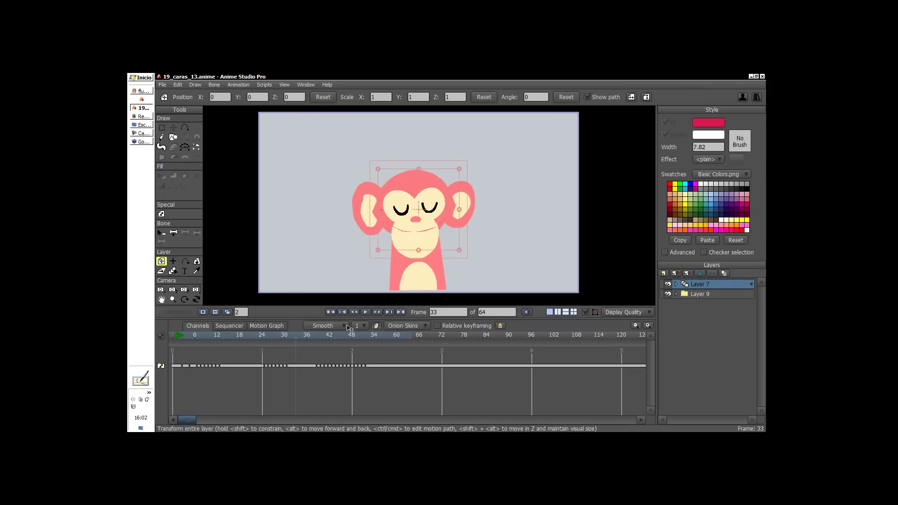
pyautogui.click(187, 337)
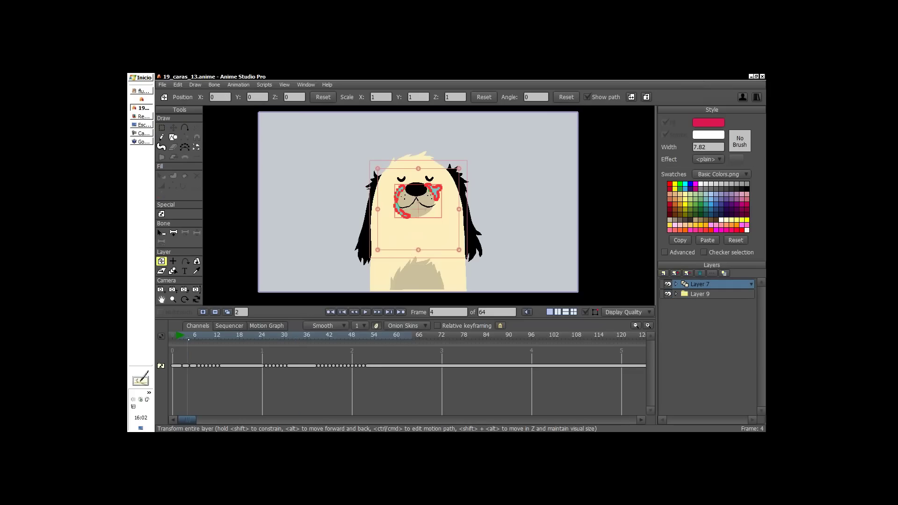
pyautogui.click(668, 293)
pyautogui.scroll(1, 489, 262)
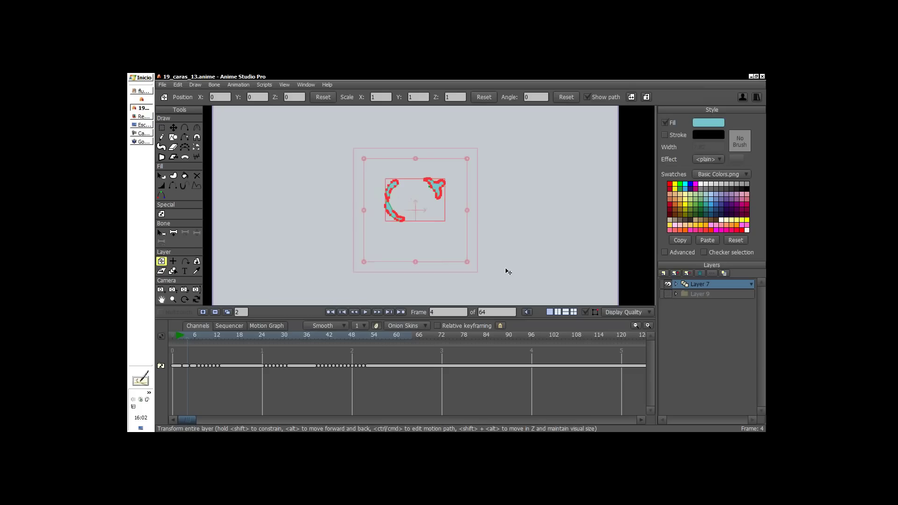
pyautogui.press('g')
# - Step through Layer 7's frame-by-frame splash drawings from frame 4 to frame 12
pyautogui.moveTo(186, 338); pyautogui.dragTo(194, 344)
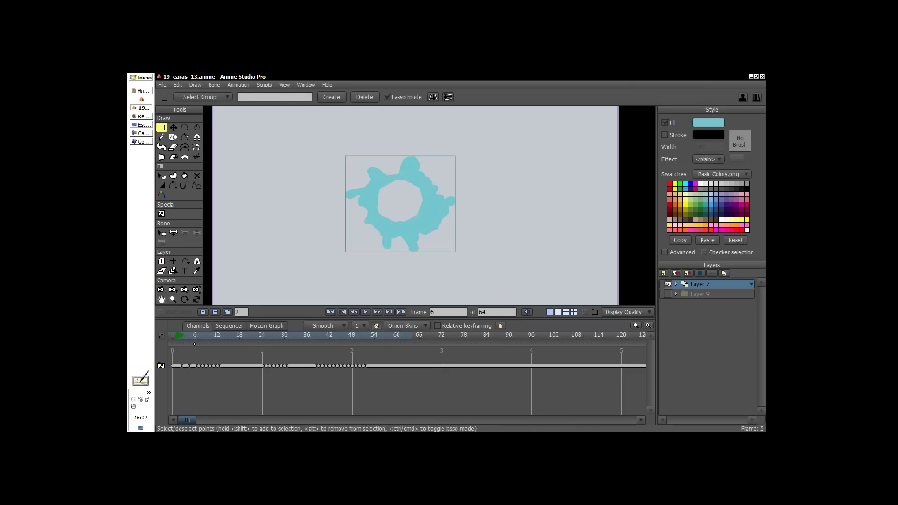
pyautogui.hotkey('ctrl', 'Right')
pyautogui.hotkey('ctrl', 'Right')
pyautogui.hotkey('ctrl', 'Right')
pyautogui.hotkey('ctrl', 'Right')
pyautogui.hotkey('ctrl', 'Right')
pyautogui.hotkey('ctrl', 'Right')
pyautogui.hotkey('ctrl', 'Right')
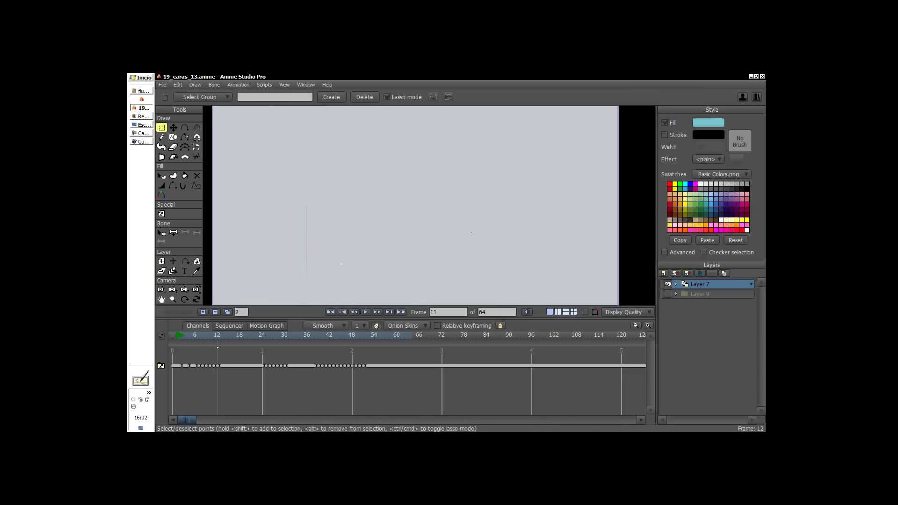
# - Examine Layer 7's drawings at frames 25 and 40, and scrub back to frame 7
pyautogui.moveTo(237, 351); pyautogui.dragTo(267, 354)
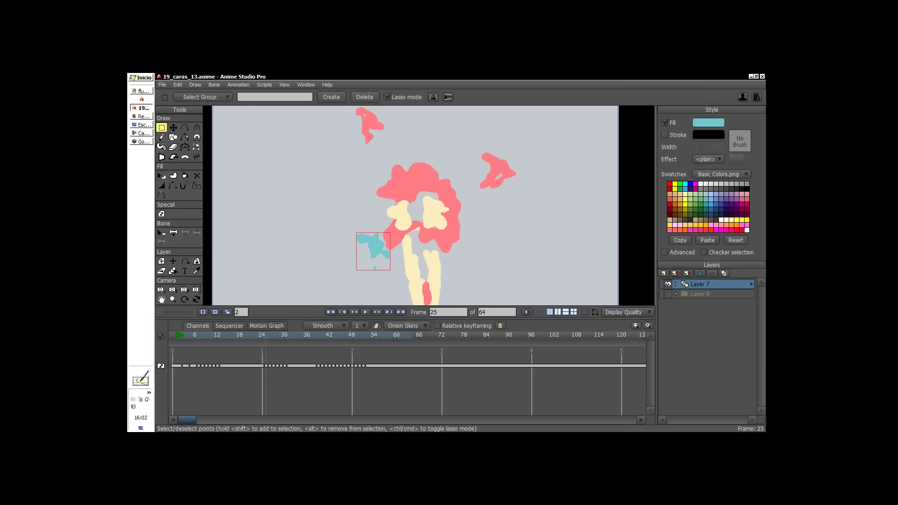
pyautogui.moveTo(265, 337); pyautogui.dragTo(322, 339)
pyautogui.moveTo(483, 238); pyautogui.dragTo(489, 201)
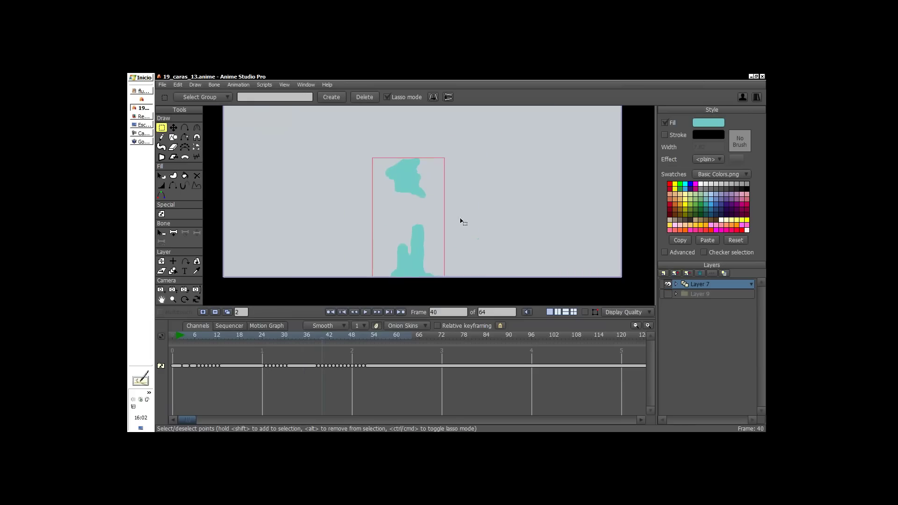
pyautogui.scroll(-3, 489, 200)
pyautogui.moveTo(321, 340)
pyautogui.mouseDown()
pyautogui.moveTo(363, 342)
pyautogui.moveTo(255, 338)
pyautogui.moveTo(198, 358)
pyautogui.mouseUp()
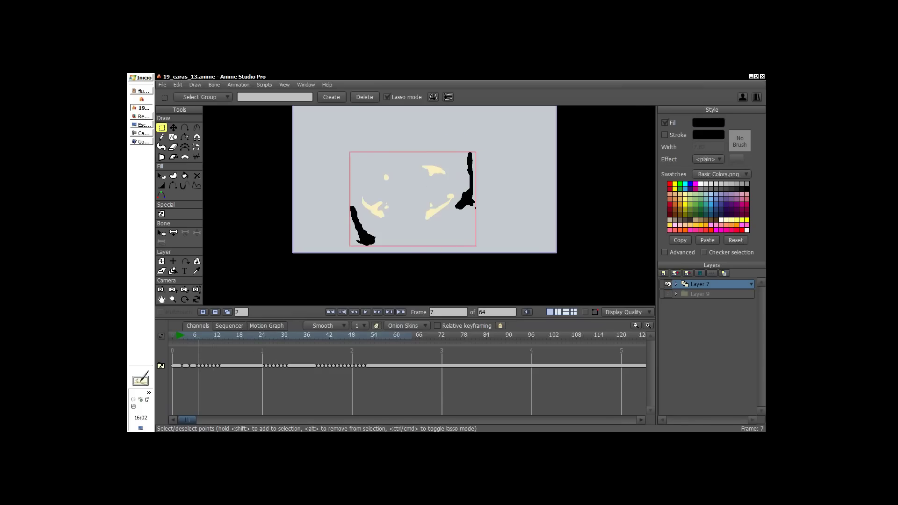
# - Show Layer 9 again and scrub both layers together from frame 6 to frame 28
pyautogui.click(668, 293)
pyautogui.click(192, 336)
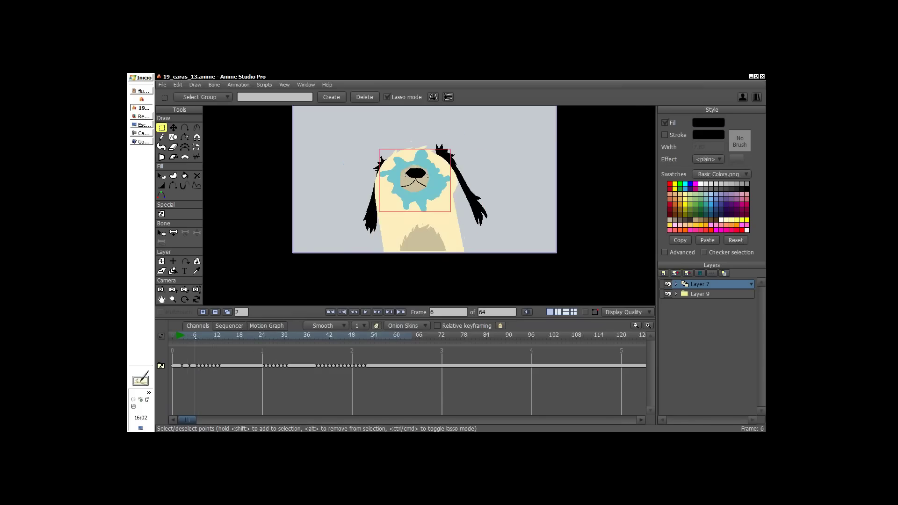
pyautogui.moveTo(196, 337); pyautogui.dragTo(277, 345)
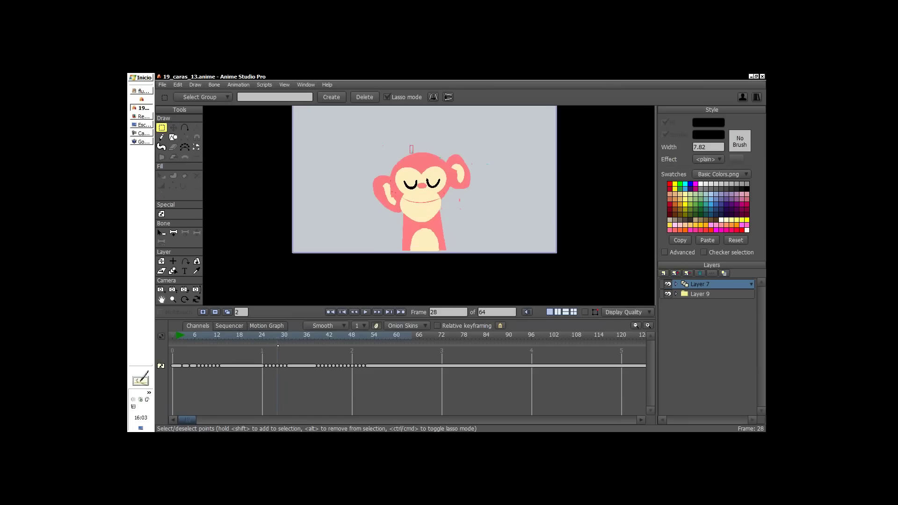
# - Compare the elephant-to-monkey transition across frames 24 to 26, and scrub back to frame 12
pyautogui.click(269, 338)
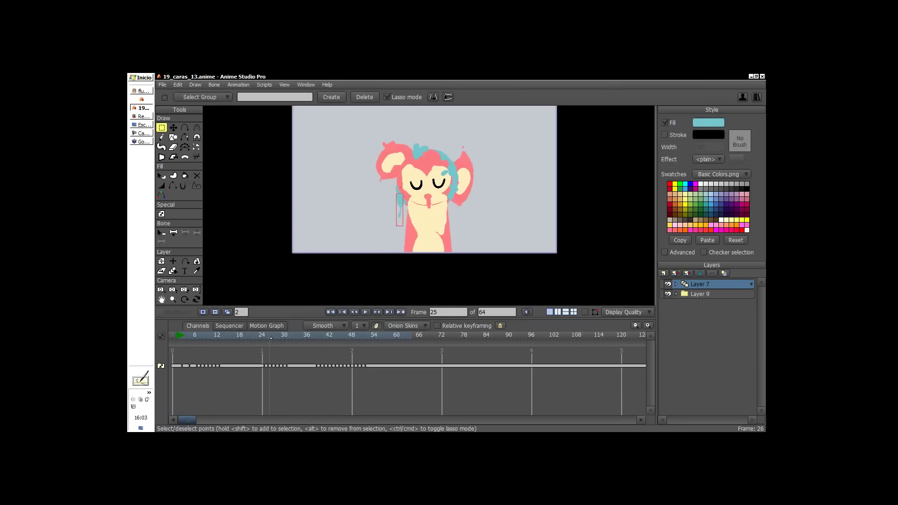
pyautogui.click(260, 343)
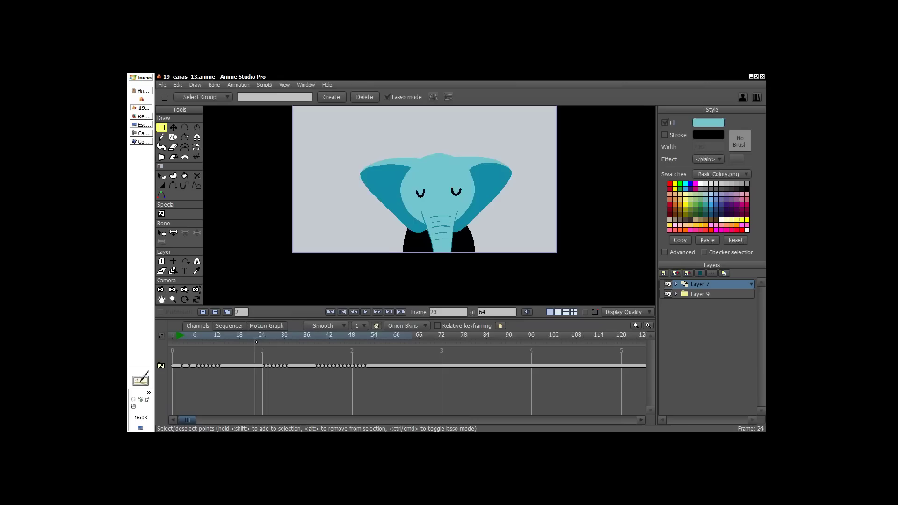
pyautogui.click(263, 345)
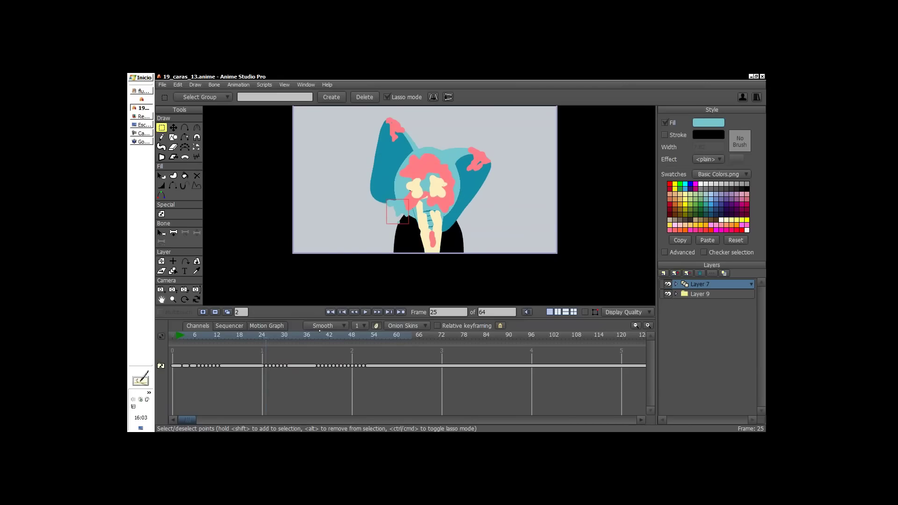
pyautogui.click(267, 335)
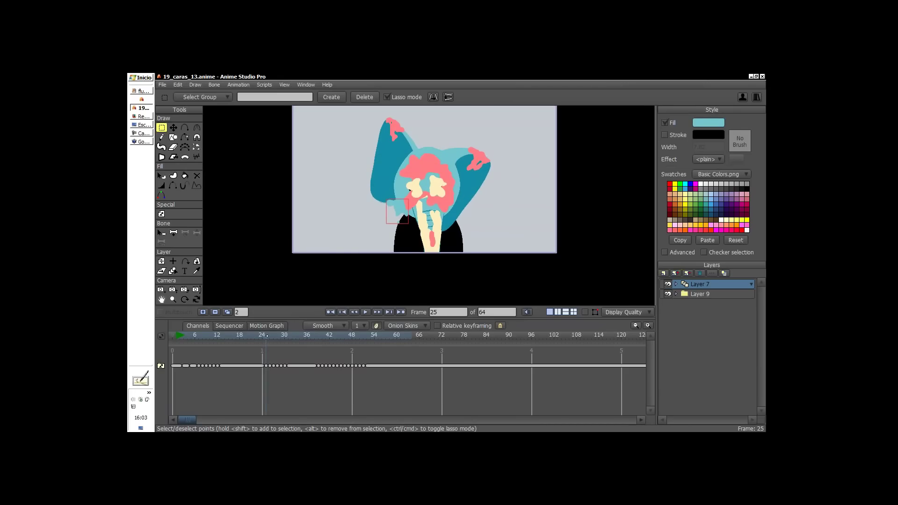
pyautogui.click(269, 337)
pyautogui.moveTo(268, 336); pyautogui.dragTo(265, 336)
pyautogui.click(269, 336)
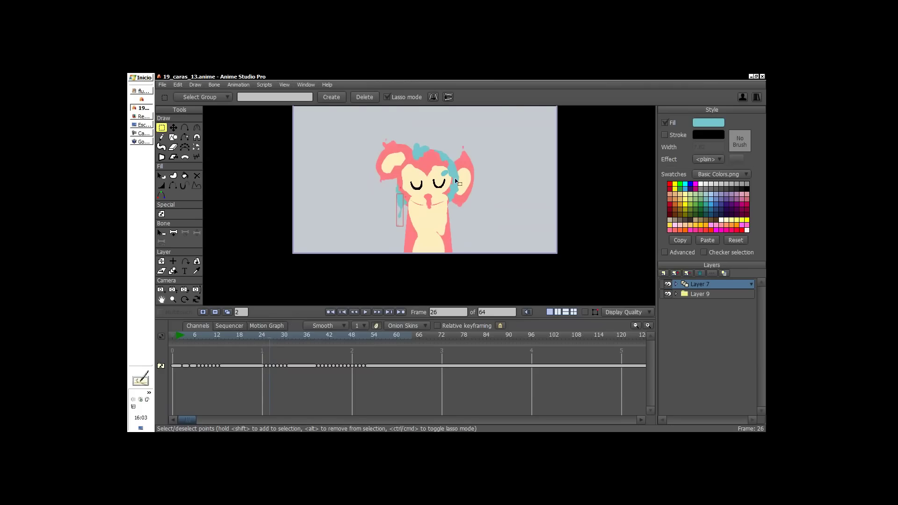
pyautogui.moveTo(268, 339)
pyautogui.mouseDown()
pyautogui.moveTo(358, 342)
pyautogui.moveTo(186, 349)
pyautogui.moveTo(202, 338)
pyautogui.moveTo(280, 356)
pyautogui.moveTo(216, 377)
pyautogui.mouseUp()
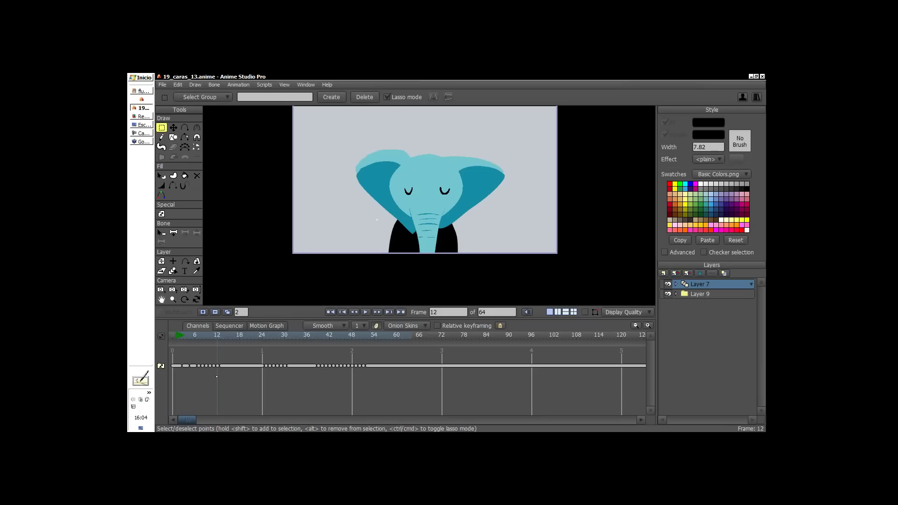
# - Scrub to frame 17, play back the elephant splash animation, and examine the splash drawing at frame 9
pyautogui.moveTo(216, 376); pyautogui.dragTo(235, 357)
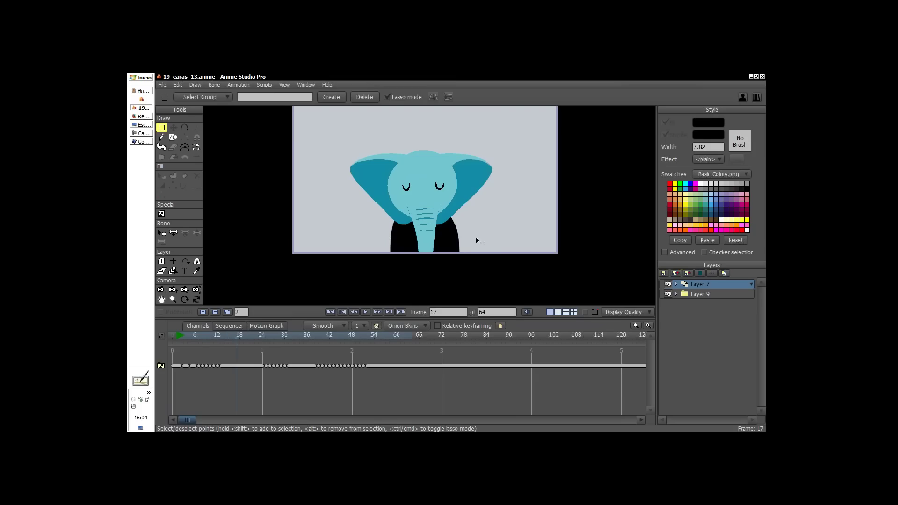
pyautogui.moveTo(475, 245); pyautogui.dragTo(472, 254)
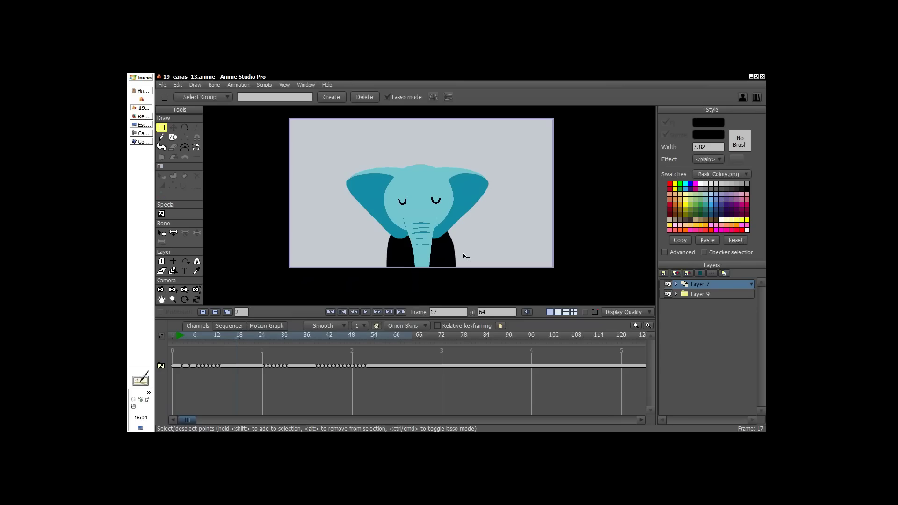
pyautogui.press('space')
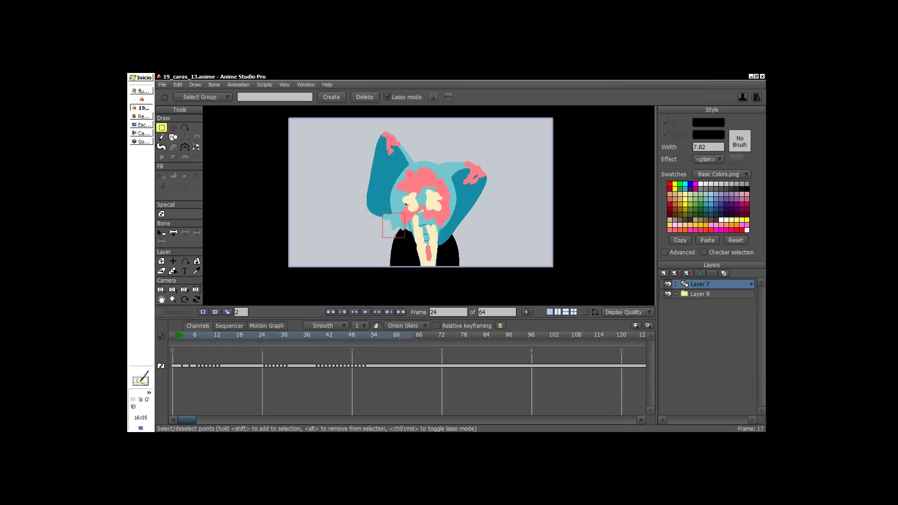
pyautogui.press('space')
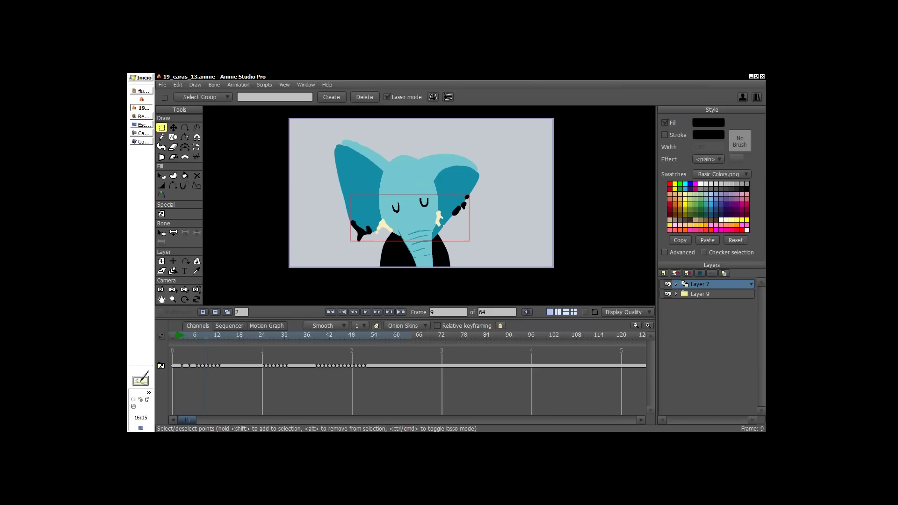
pyautogui.press('Return')
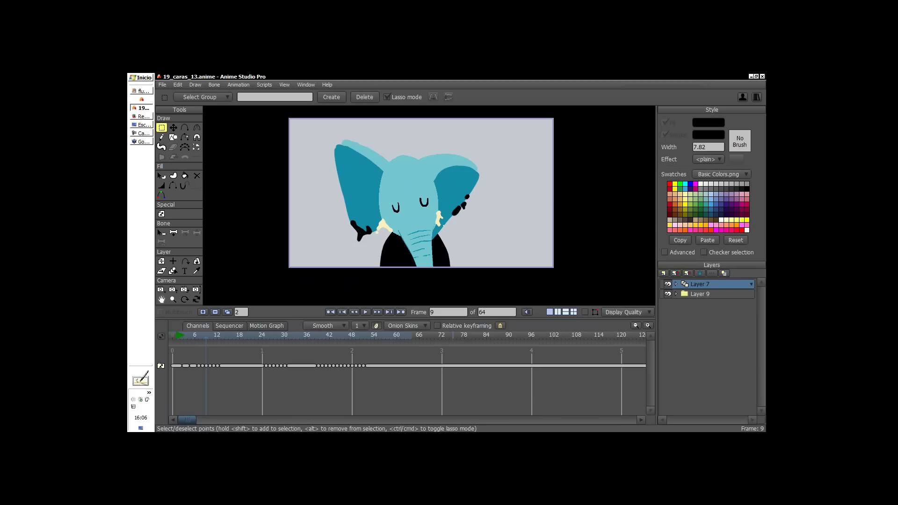
# - Try Cycle interpolation on Layer 7's keyframe at frame 11, and return it to Smooth
pyautogui.click(337, 325)
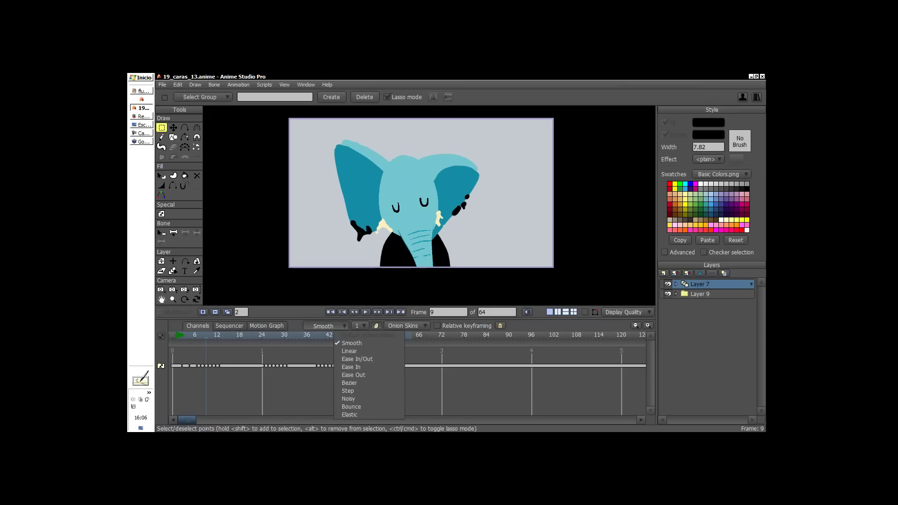
pyautogui.press('Escape')
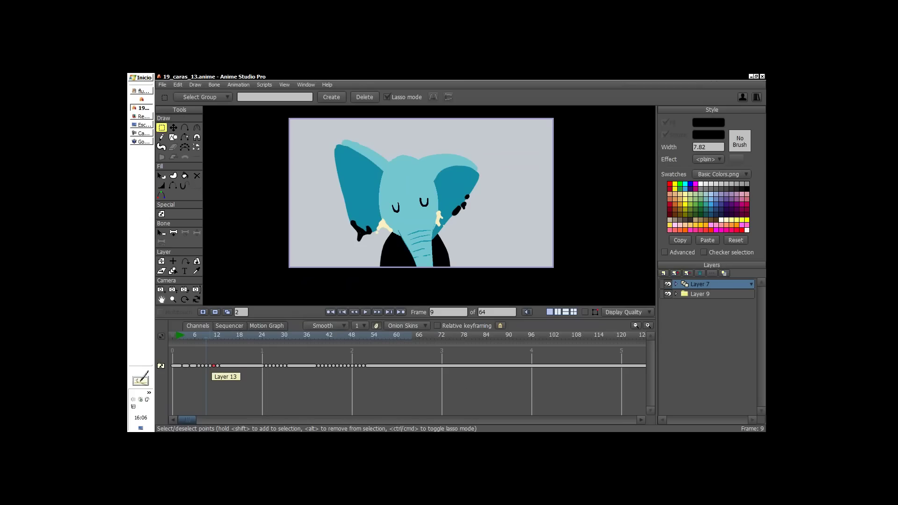
pyautogui.doubleClick(213, 365)
pyautogui.click(603, 173)
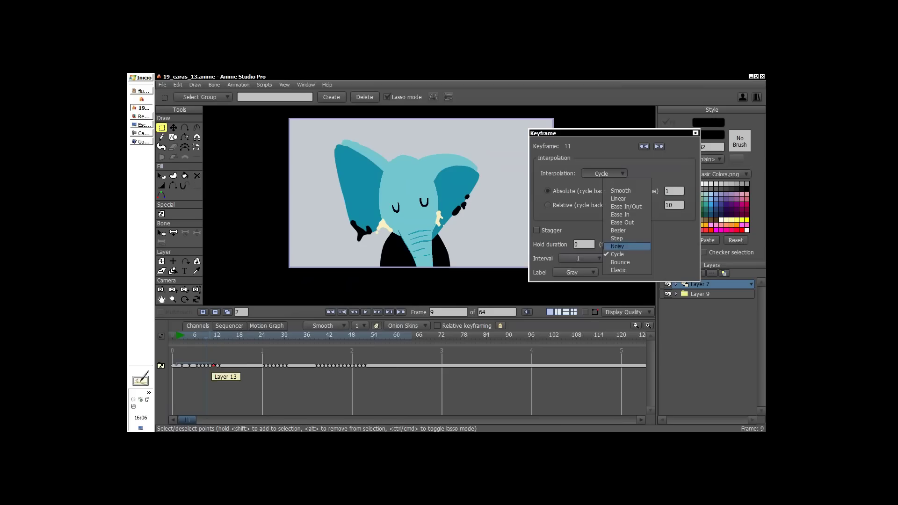
pyautogui.click(620, 190)
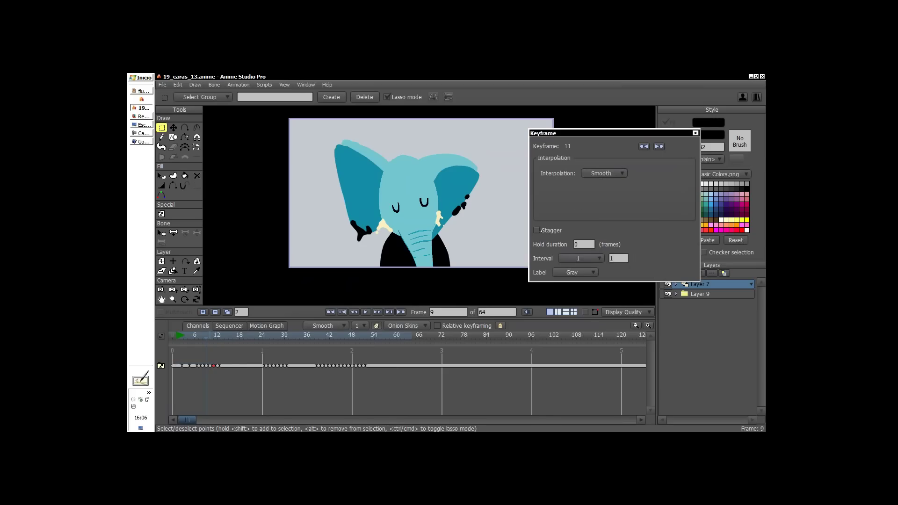
pyautogui.click(537, 230)
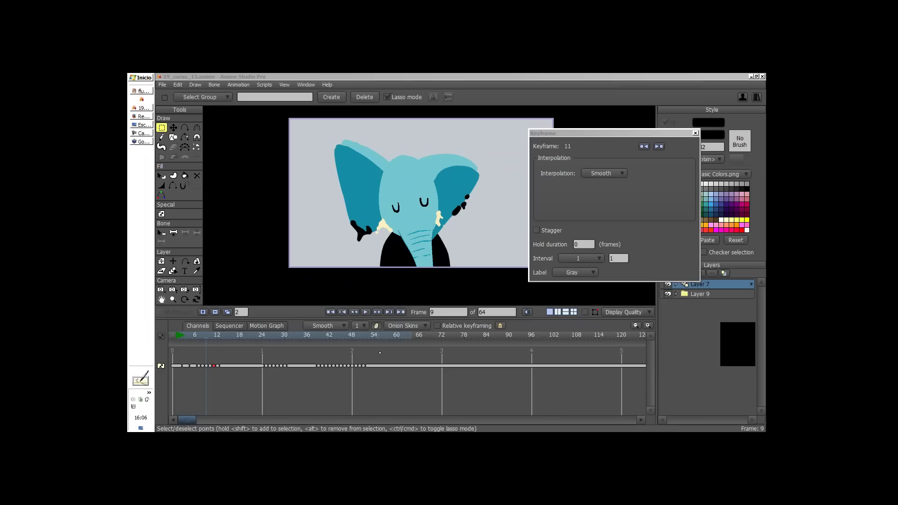
pyautogui.click(375, 364)
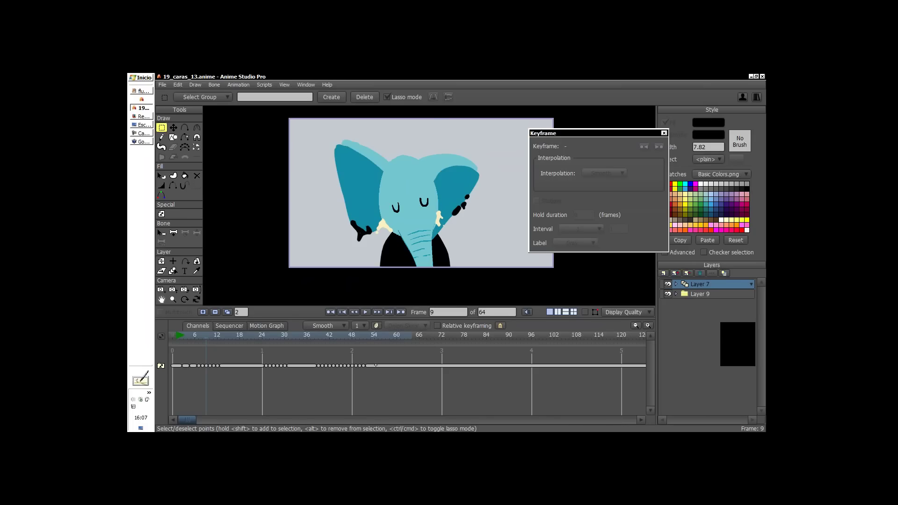
# - Create a new document and draw a freehand S-curve with stroke smoothing at its minimum
pyautogui.hotkey('ctrl', 'n')
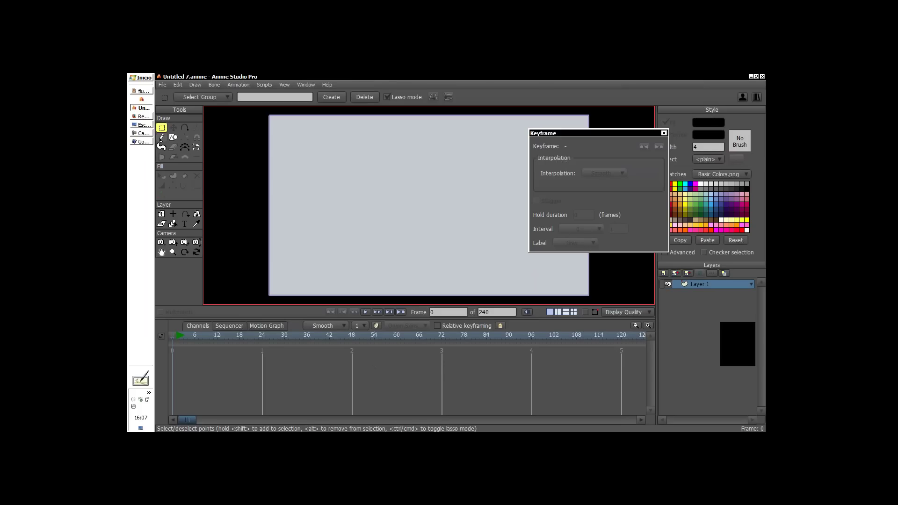
pyautogui.press('f')
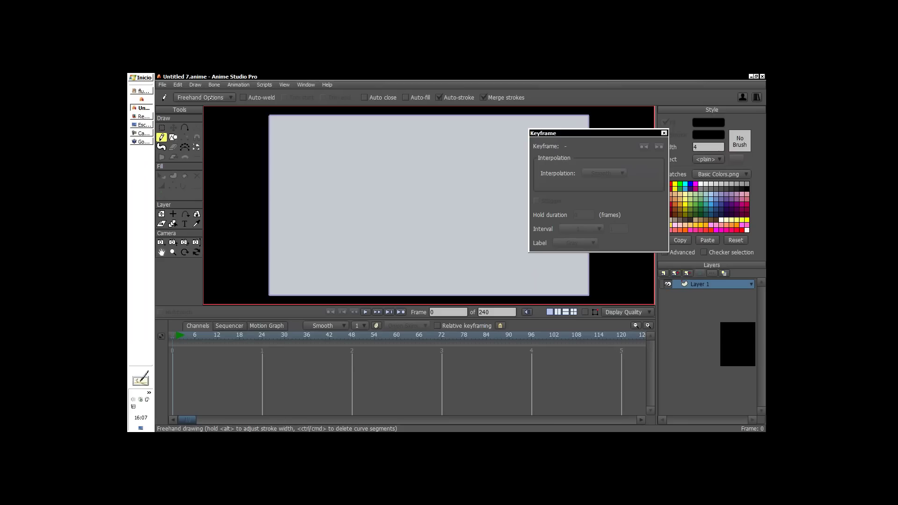
pyautogui.click(210, 98)
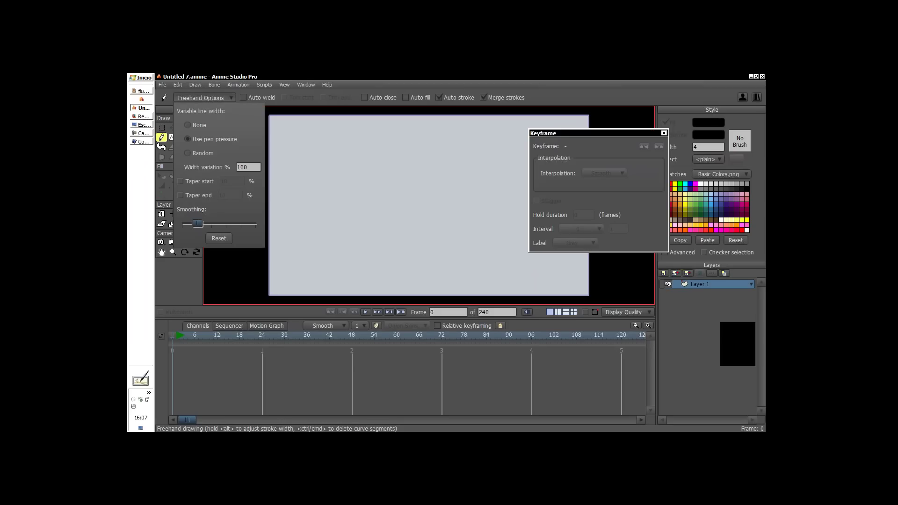
pyautogui.moveTo(200, 227)
pyautogui.mouseDown()
pyautogui.moveTo(235, 224)
pyautogui.moveTo(183, 226)
pyautogui.mouseUp()
pyautogui.moveTo(334, 150)
pyautogui.mouseDown()
pyautogui.moveTo(321, 183)
pyautogui.moveTo(360, 216)
pyautogui.moveTo(340, 250)
pyautogui.moveTo(317, 240)
pyautogui.mouseUp()
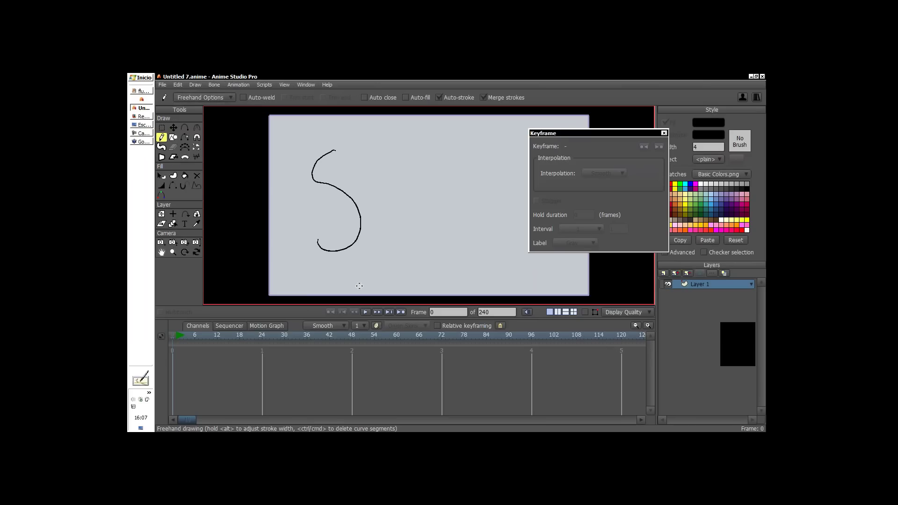
# - Draw a second freehand S-curve beside the first with high smoothing, and compare the point density of both curves
pyautogui.click(214, 95)
pyautogui.moveTo(183, 224); pyautogui.dragTo(241, 224)
pyautogui.moveTo(442, 151)
pyautogui.mouseDown()
pyautogui.moveTo(446, 206)
pyautogui.moveTo(405, 240)
pyautogui.mouseUp()
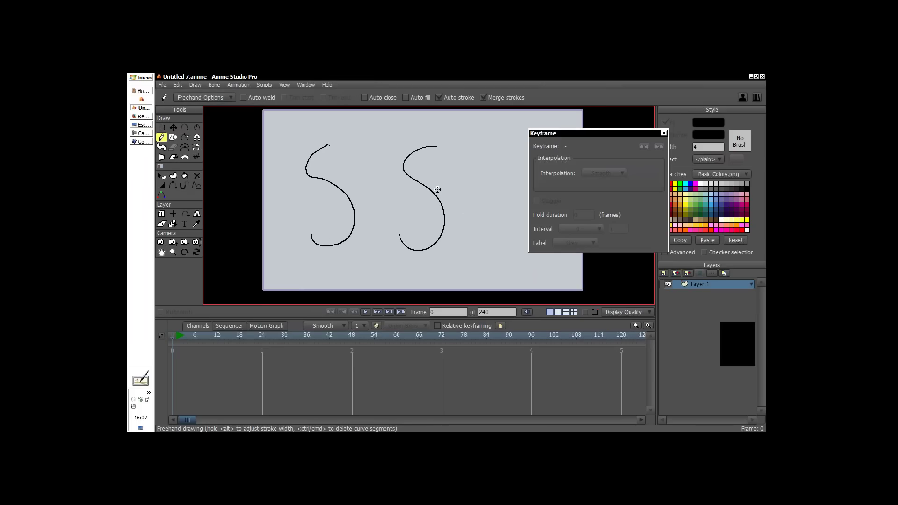
pyautogui.press('g')
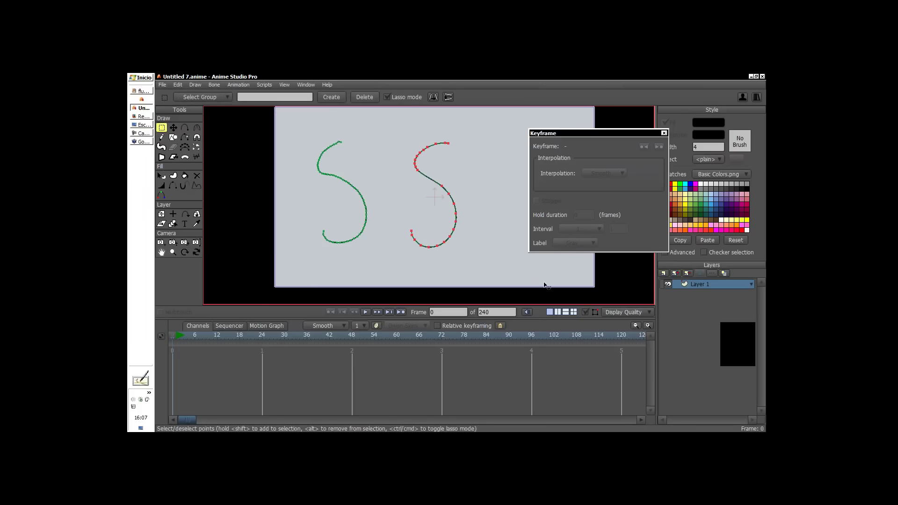
pyautogui.moveTo(483, 249); pyautogui.dragTo(474, 226)
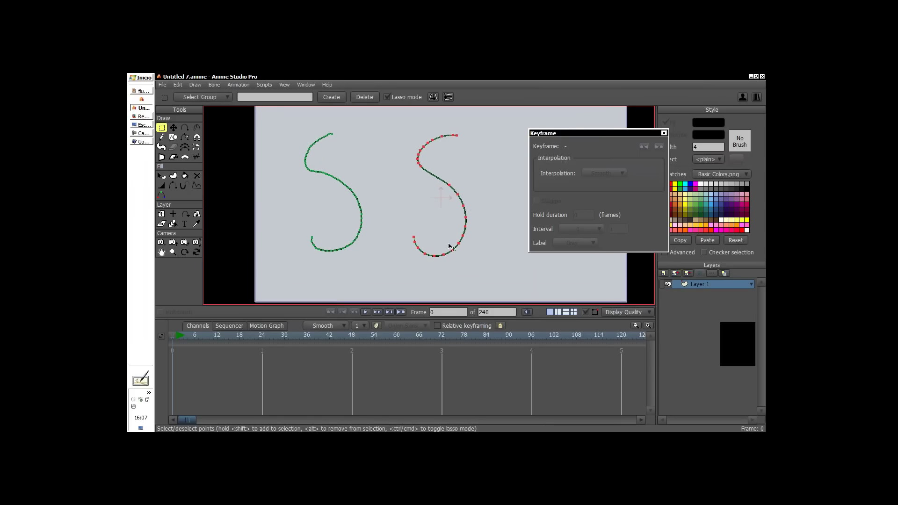
pyautogui.scroll(2, 290, 142)
pyautogui.moveTo(313, 123); pyautogui.dragTo(312, 128)
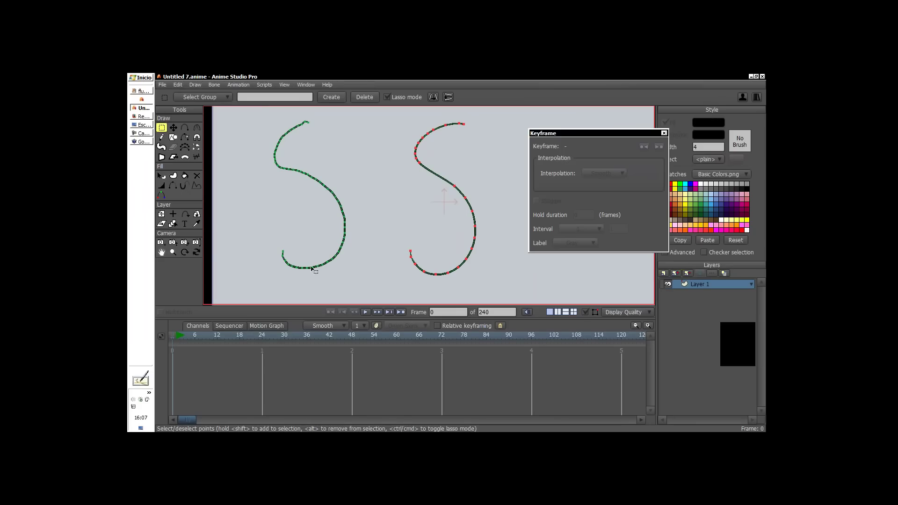
# - Draw a third freehand S-curve between the other two with low smoothing, and compare the points of all three curves
pyautogui.click(225, 97)
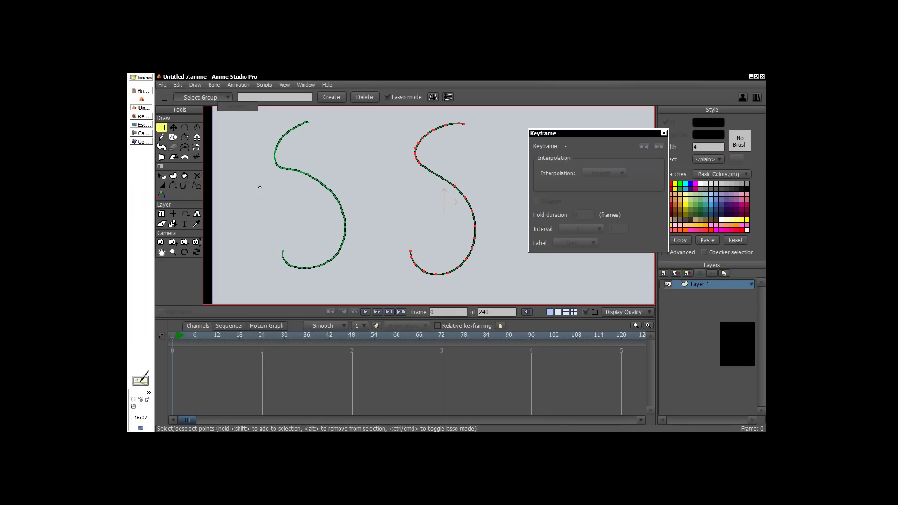
pyautogui.click(162, 137)
pyautogui.click(204, 98)
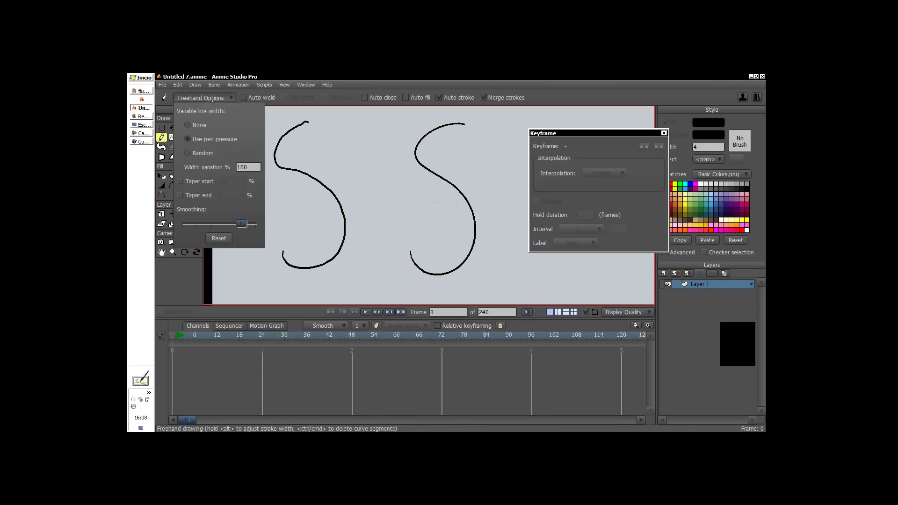
pyautogui.moveTo(207, 226); pyautogui.dragTo(196, 223)
pyautogui.moveTo(357, 121)
pyautogui.mouseDown()
pyautogui.moveTo(338, 132)
pyautogui.moveTo(342, 158)
pyautogui.moveTo(398, 214)
pyautogui.moveTo(385, 255)
pyautogui.moveTo(355, 253)
pyautogui.mouseUp()
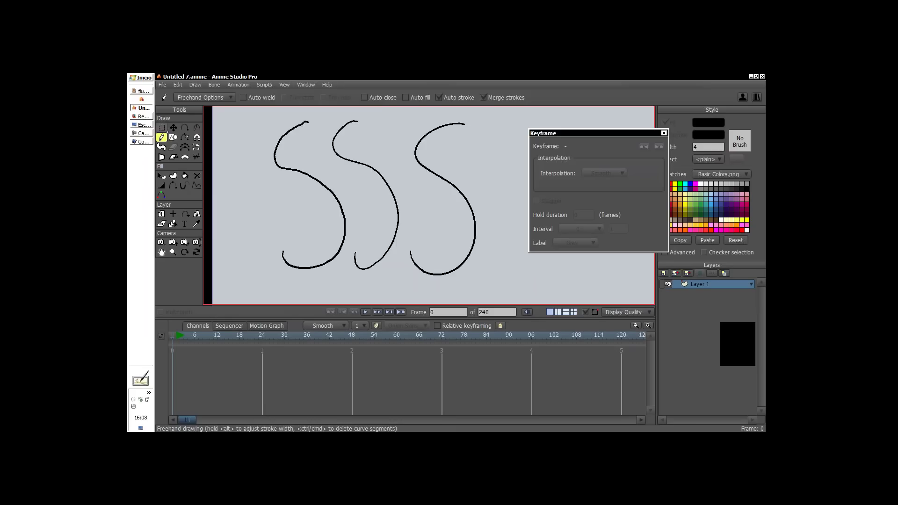
pyautogui.press('g')
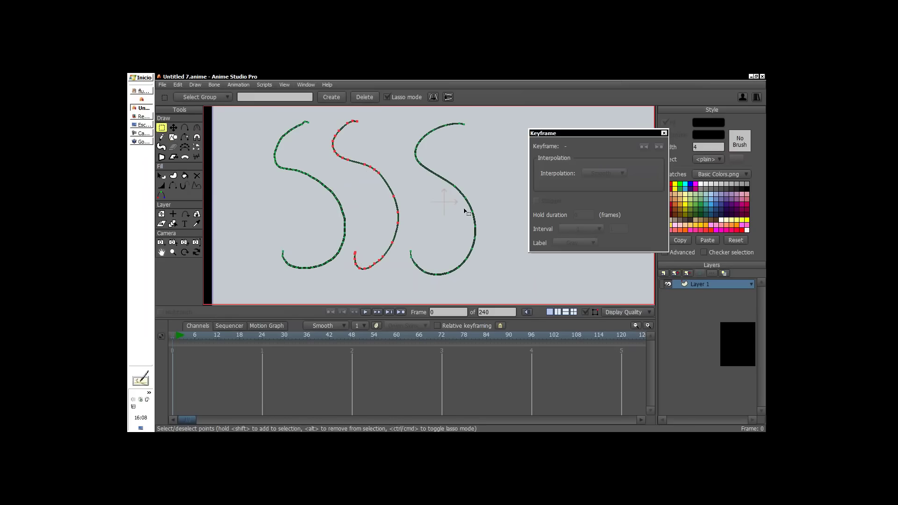
pyautogui.moveTo(468, 211); pyautogui.dragTo(463, 215)
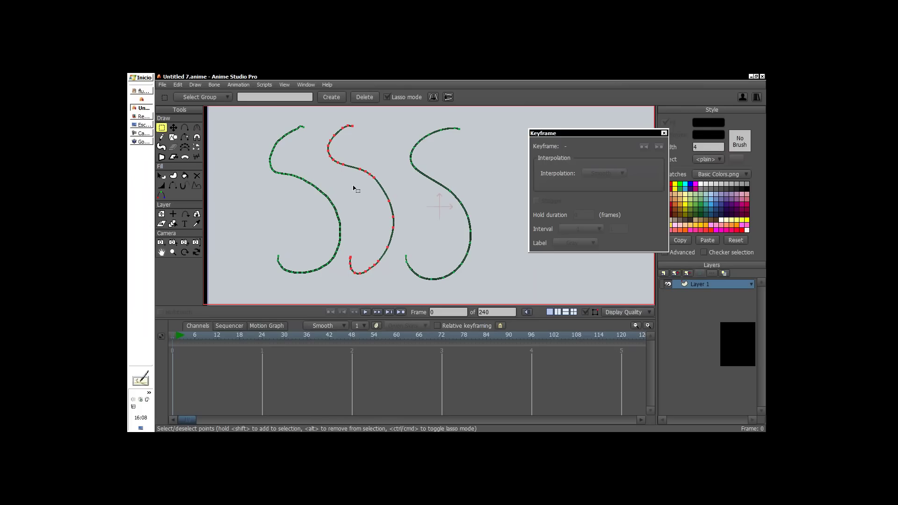
pyautogui.press('Home')
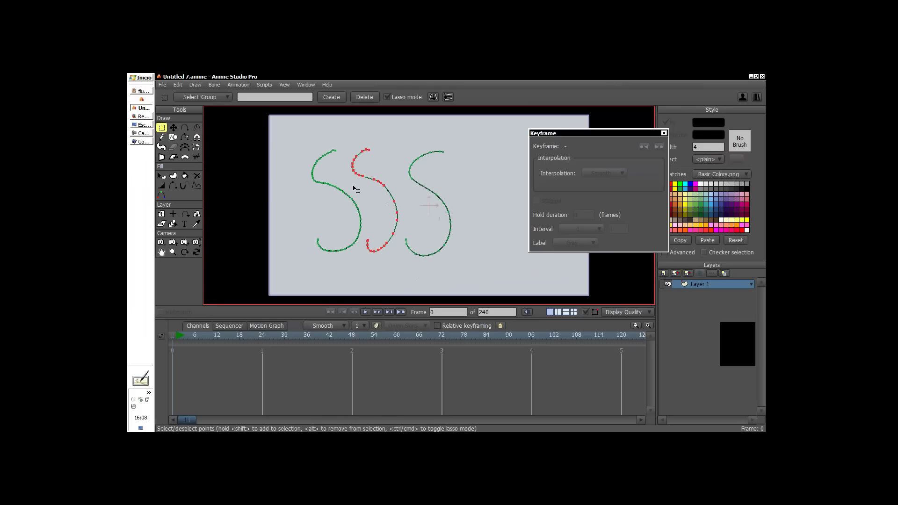